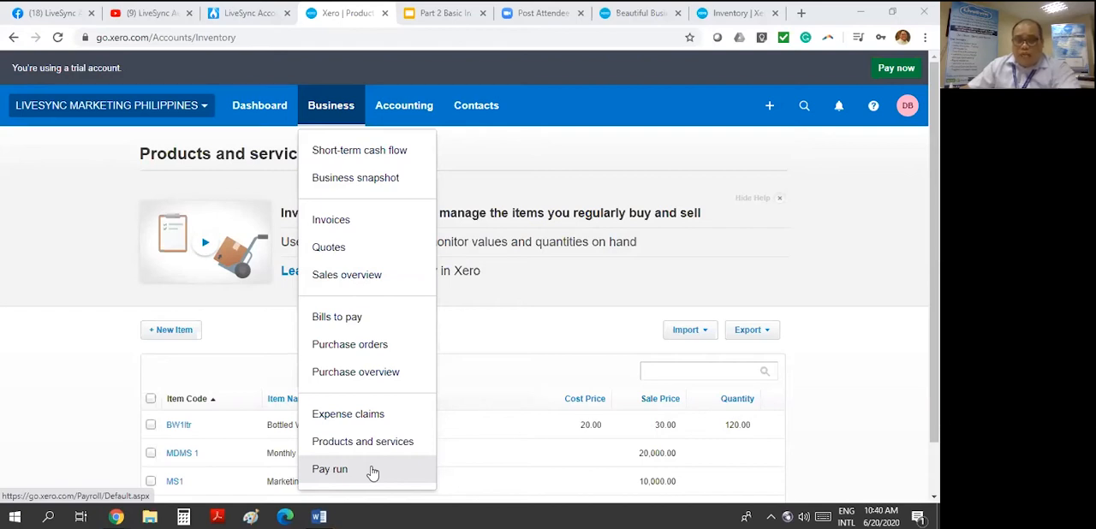
- Open the Pay Run page, and open the current user's permissions from the organisation's user settings
{"action": "left_click", "coordinate": [375, 471]}
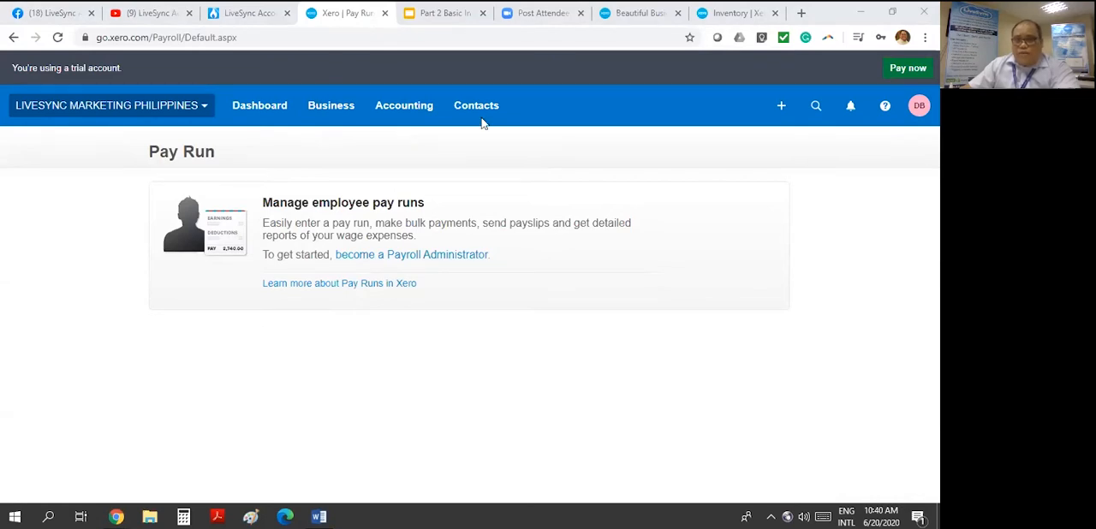
{"action": "left_click", "coordinate": [399, 112]}
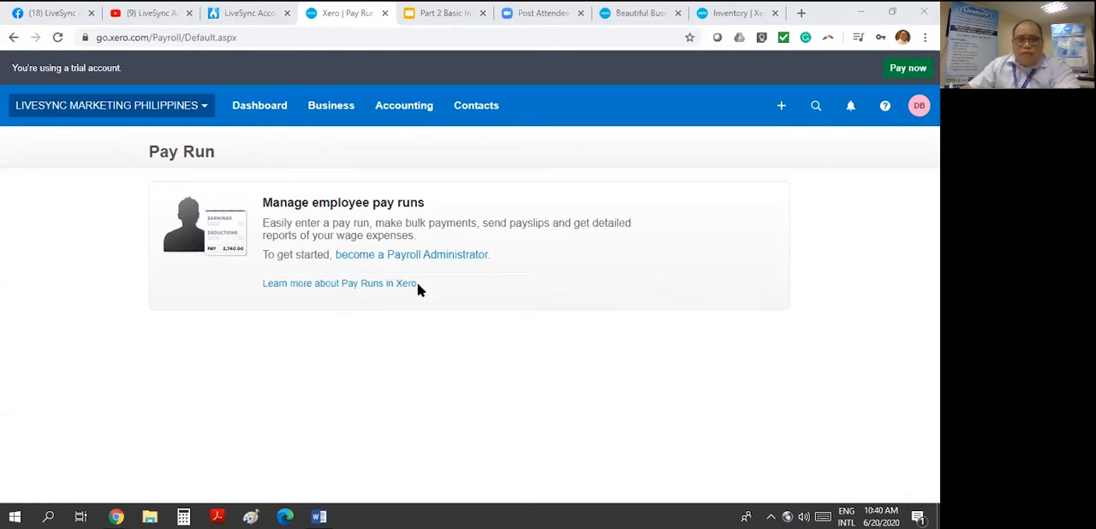
{"action": "left_click", "coordinate": [417, 209]}
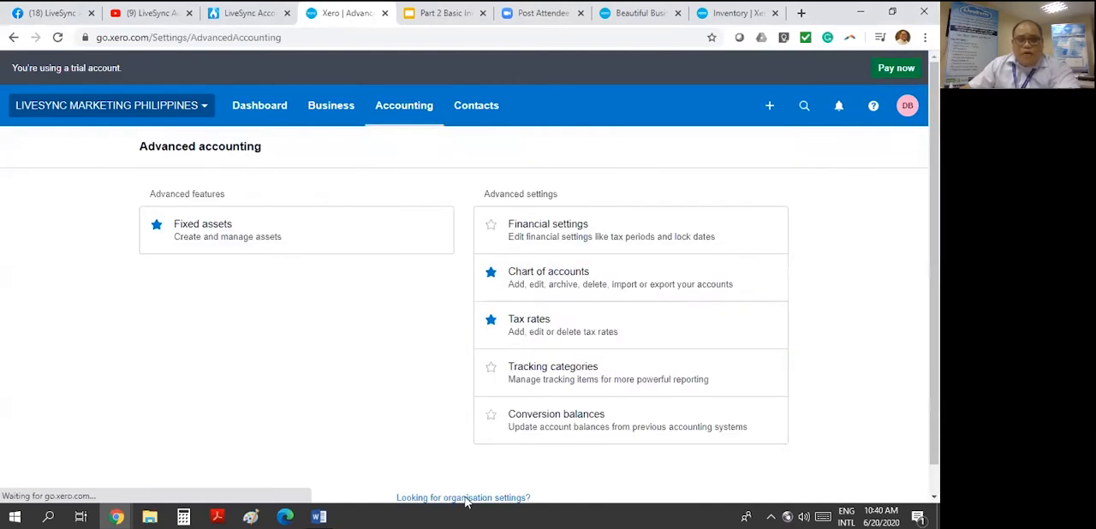
{"action": "left_click", "coordinate": [466, 499]}
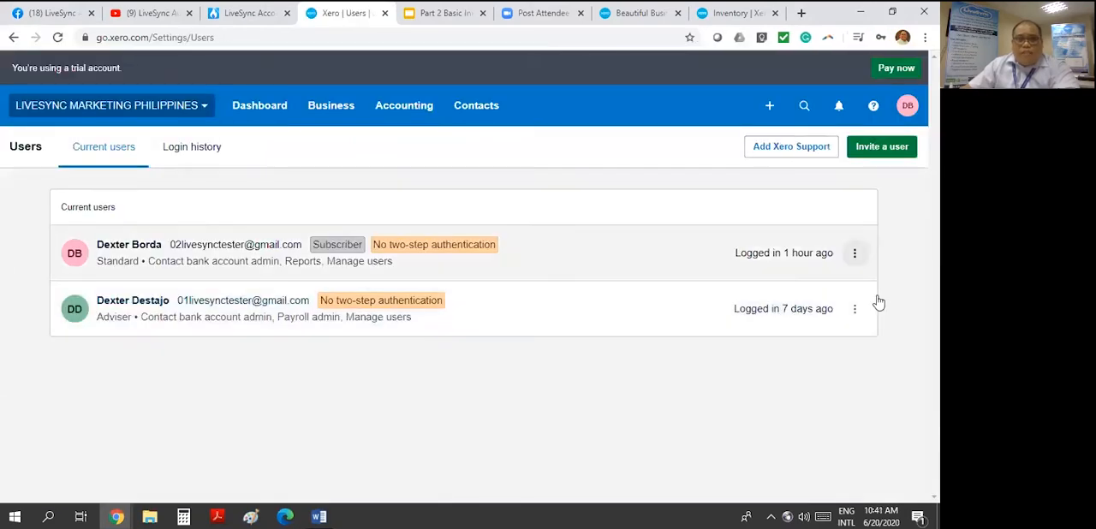
{"action": "left_click", "coordinate": [854, 252]}
{"action": "left_click", "coordinate": [805, 308]}
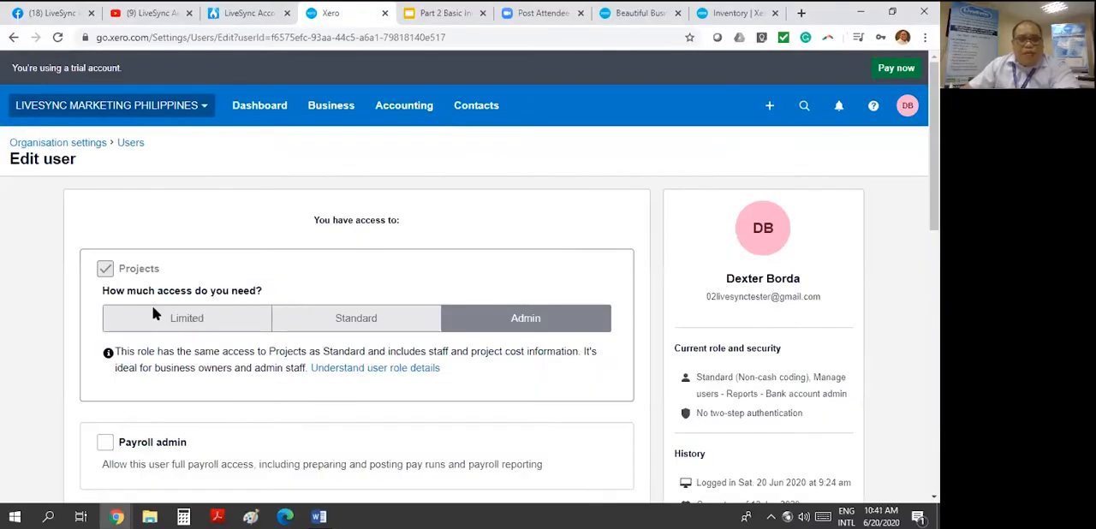
- Give the user Payroll admin access and the Adviser role for business and accounting, and update the permissions
{"action": "scroll", "coordinate": [153, 315], "scroll_direction": "down", "scroll_amount": 3}
{"action": "left_click", "coordinate": [105, 238]}
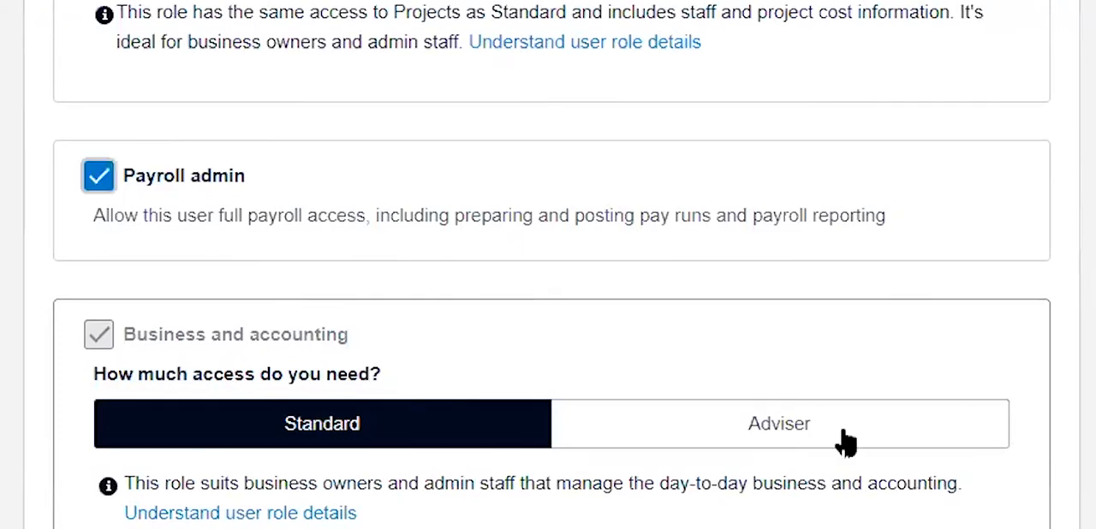
{"action": "left_click", "coordinate": [931, 450]}
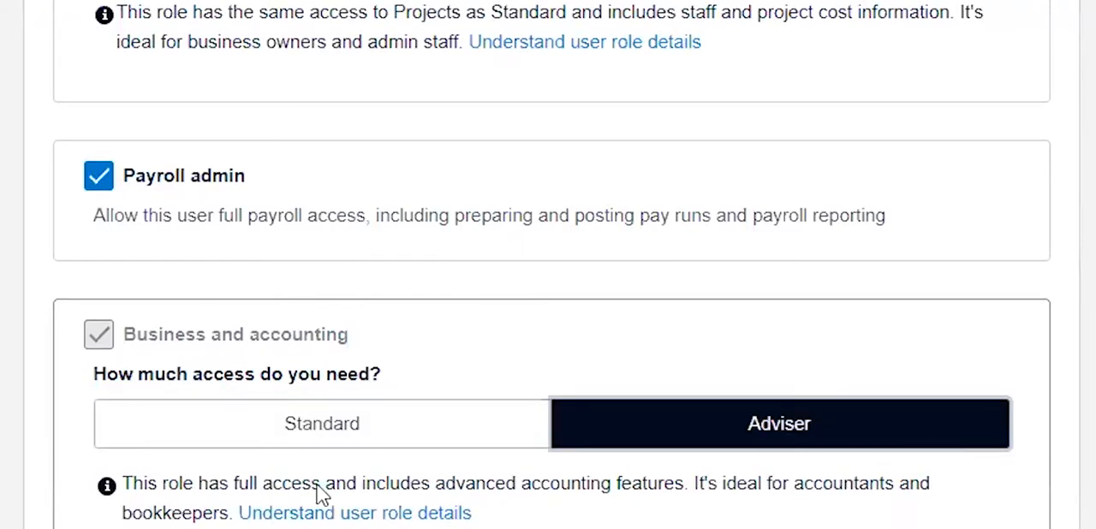
{"action": "scroll", "coordinate": [931, 449], "scroll_direction": "down", "scroll_amount": 3}
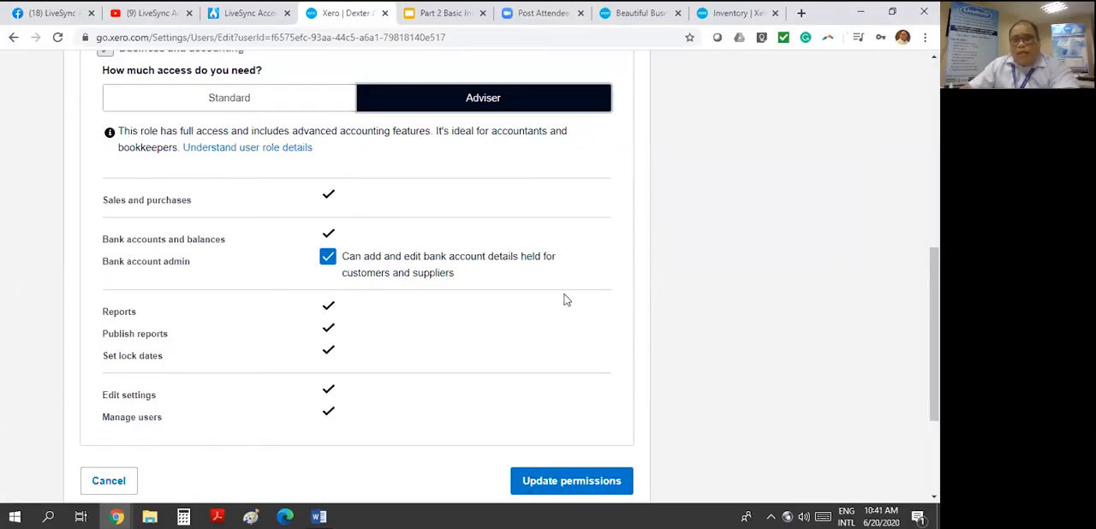
{"action": "left_click", "coordinate": [568, 480]}
- Return to the pay run setup and enter Bureau of Internal Revenue as the contact to pay for Payroll Tax
{"action": "left_click", "coordinate": [318, 108]}
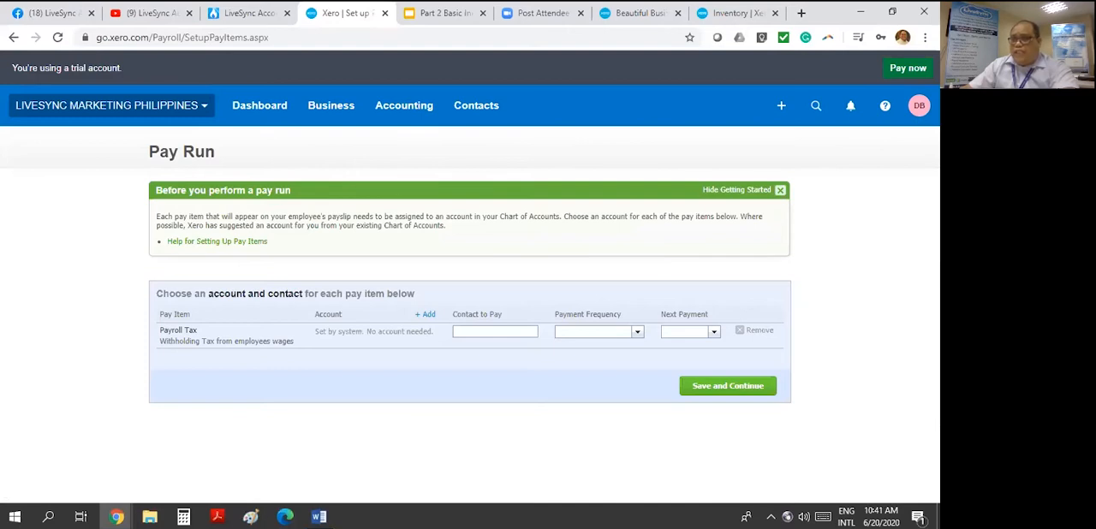
{"action": "left_click", "coordinate": [319, 516]}
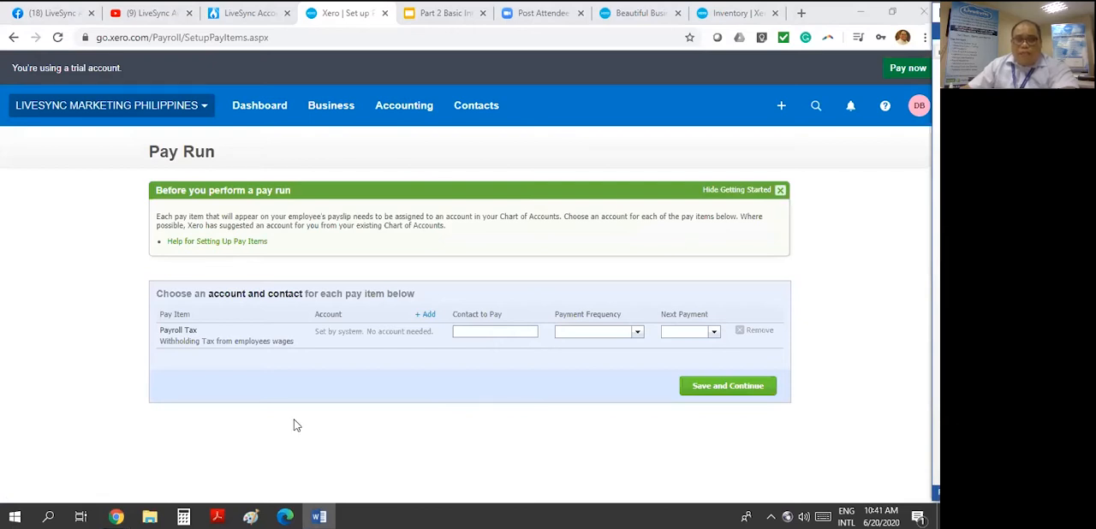
{"action": "left_click", "coordinate": [488, 331]}
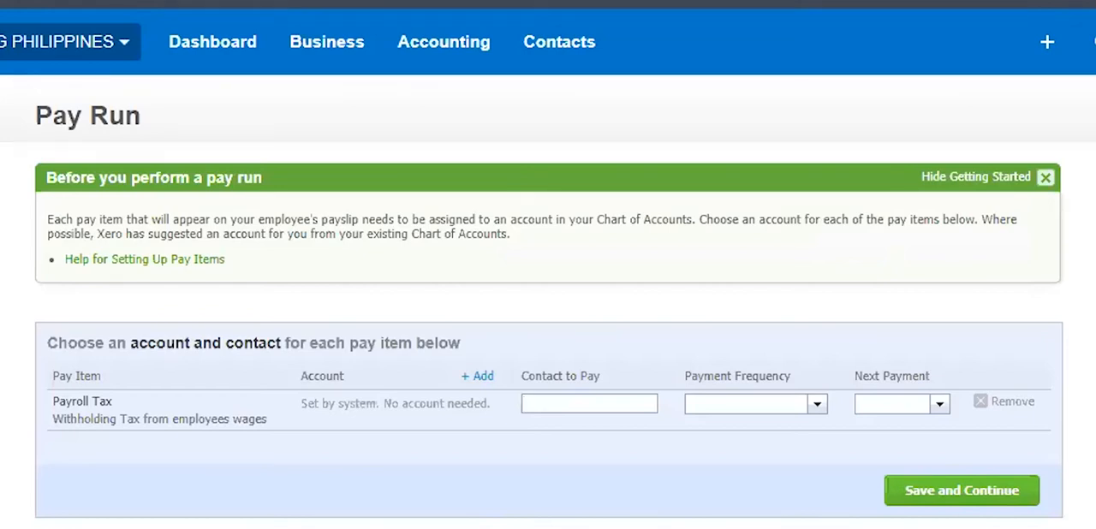
{"action": "type", "text": "Bureau"}
{"action": "type", "text": " of"}
{"action": "type", "text": " Internal Reve"}
{"action": "type", "text": "nue"}
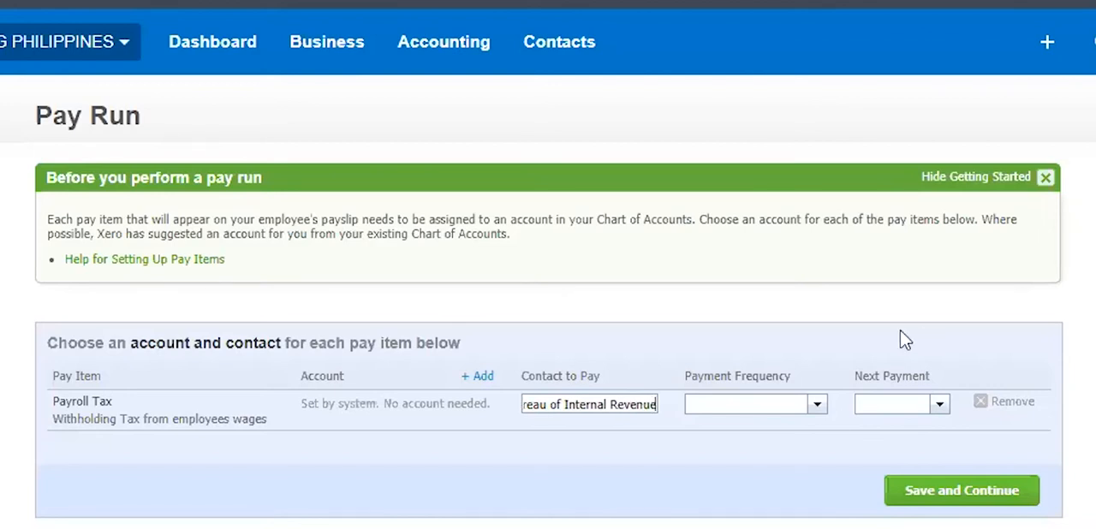
- Set the Payroll Tax payment frequency to Monthly and the next payment to 30 Jun 2020, and save the setup
{"action": "left_click", "coordinate": [818, 408]}
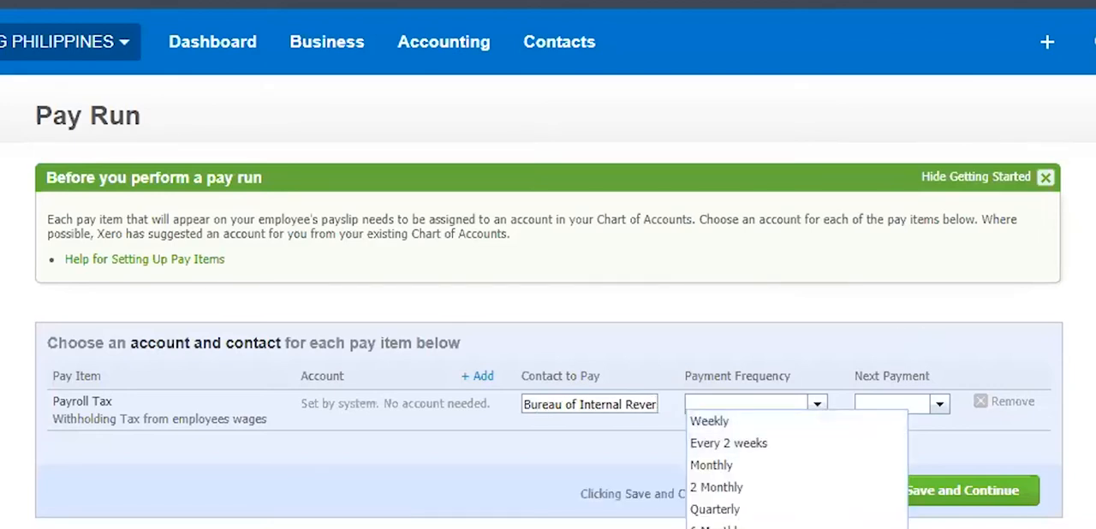
{"action": "left_click", "coordinate": [743, 467]}
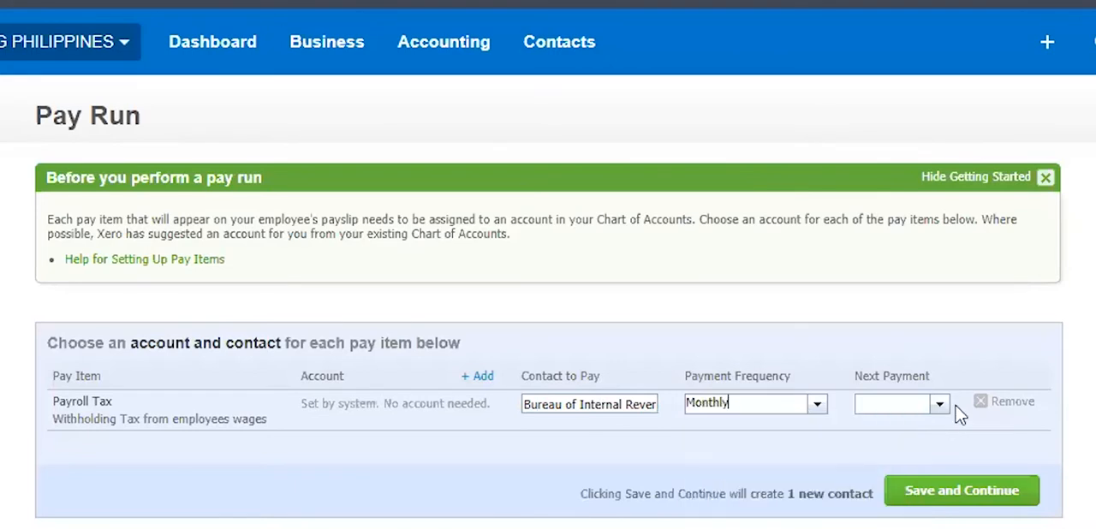
{"action": "left_click", "coordinate": [939, 406]}
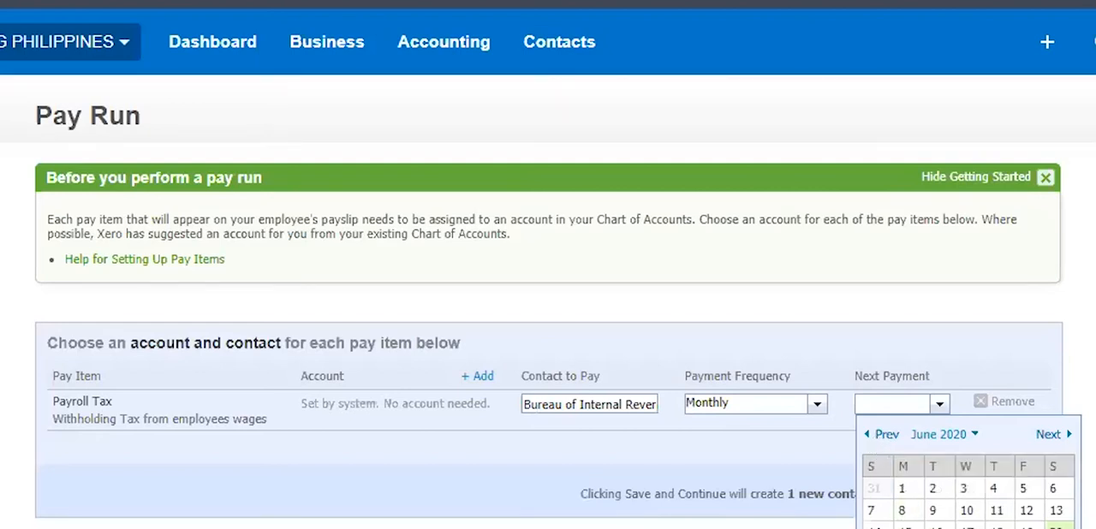
{"action": "left_click", "coordinate": [933, 528]}
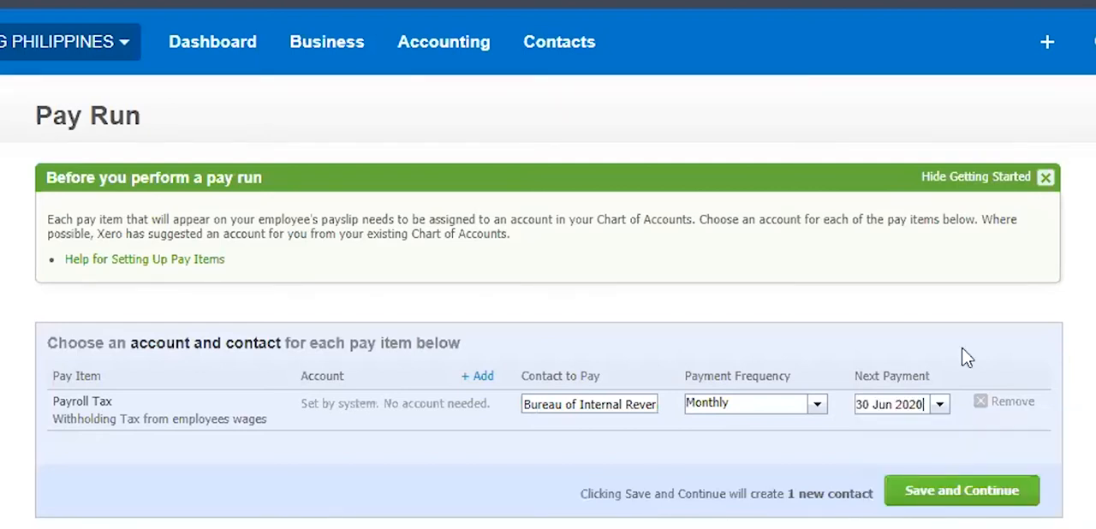
{"action": "left_click", "coordinate": [954, 493]}
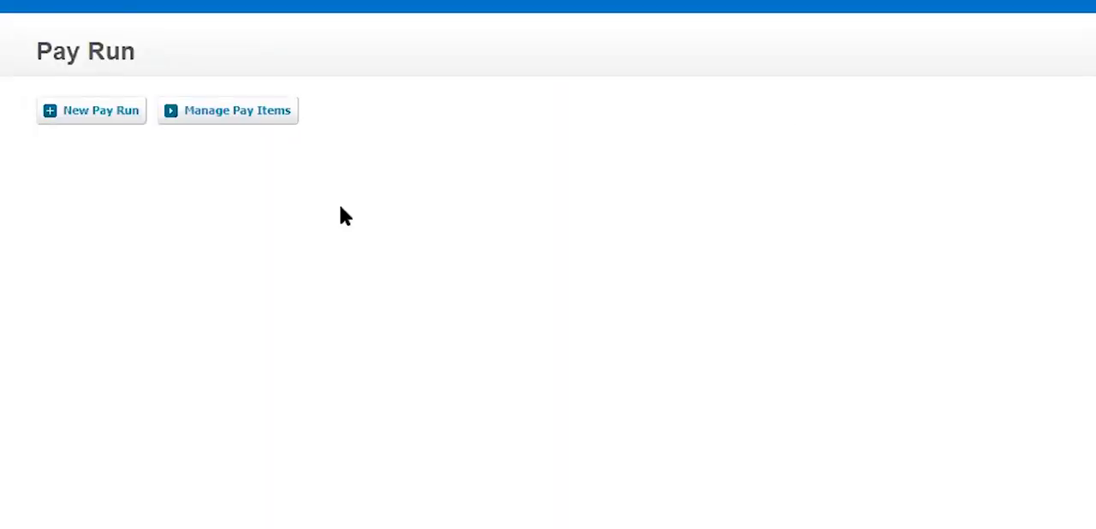
- Open the Ordinary Time pay item for editing and rename it Basic Salary
{"action": "left_click", "coordinate": [224, 116]}
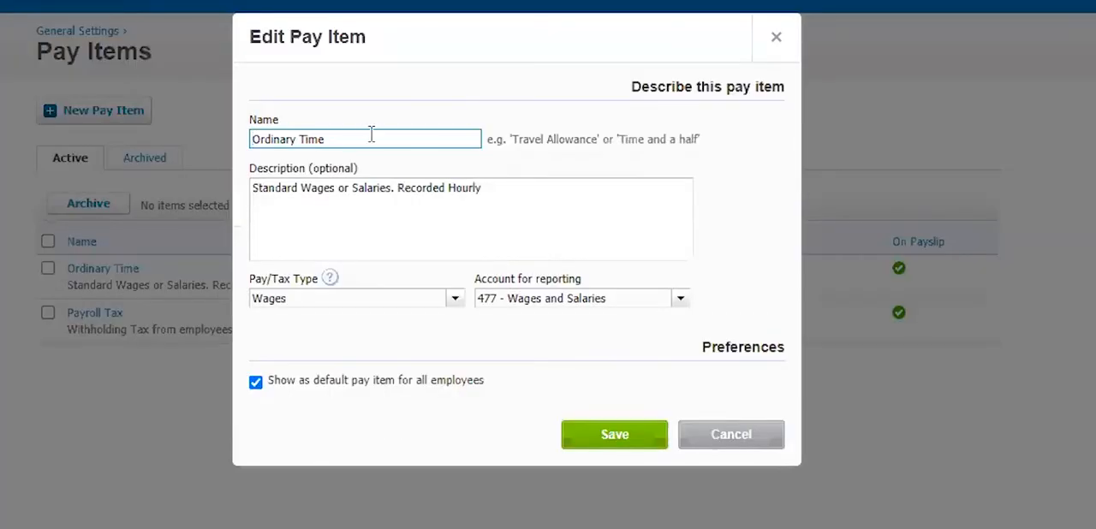
{"action": "left_click_drag", "start_coordinate": [372, 134], "coordinate": [128, 150]}
{"action": "type", "text": "Bas"}
{"action": "type", "text": "Salary"}
{"action": "key", "text": "shift+Left"}
{"action": "key", "text": "shift+Left"}
{"action": "key", "text": "shift+Left"}
{"action": "key", "text": "shift+Left"}
{"action": "key", "text": "shift+Left"}
{"action": "key", "text": "shift+Left"}
{"action": "key", "text": "shift+Left"}
{"action": "key", "text": "shift+Left"}
{"action": "key", "text": "shift+Left"}
{"action": "key", "text": "shift+Left"}
{"action": "key", "text": "shift+Left"}
{"action": "key", "text": "shift+Left"}
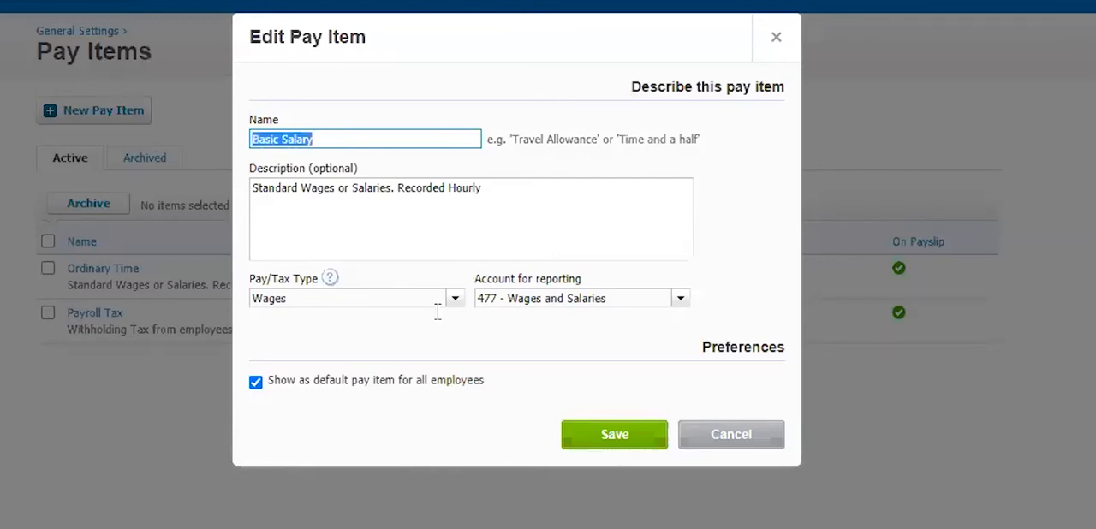
{"action": "key", "text": "Tab"}
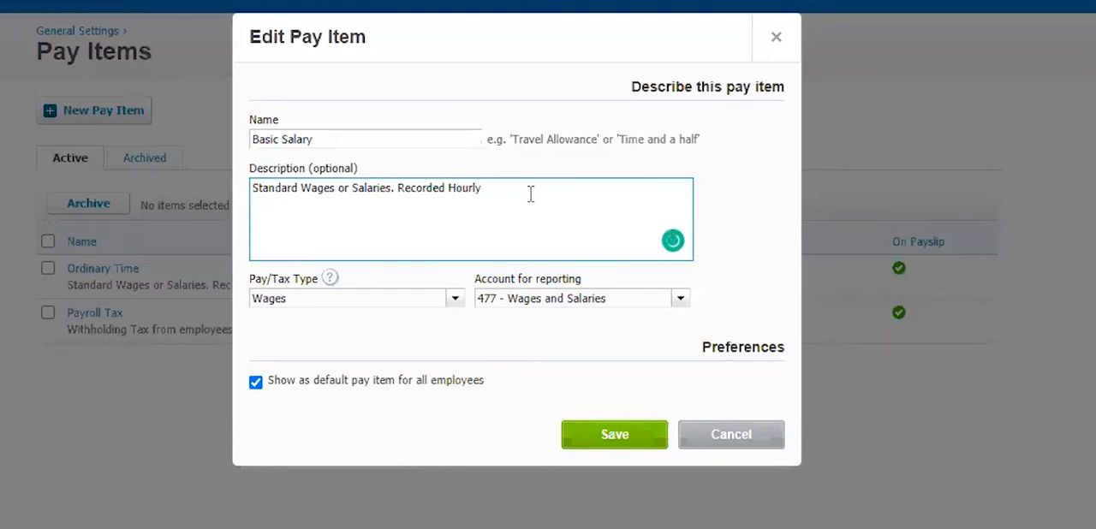
- Keep the pay type as Wages, make the default rate use the employee's Ordinary Rate, and save the Basic Salary pay item
{"action": "left_click", "coordinate": [455, 299]}
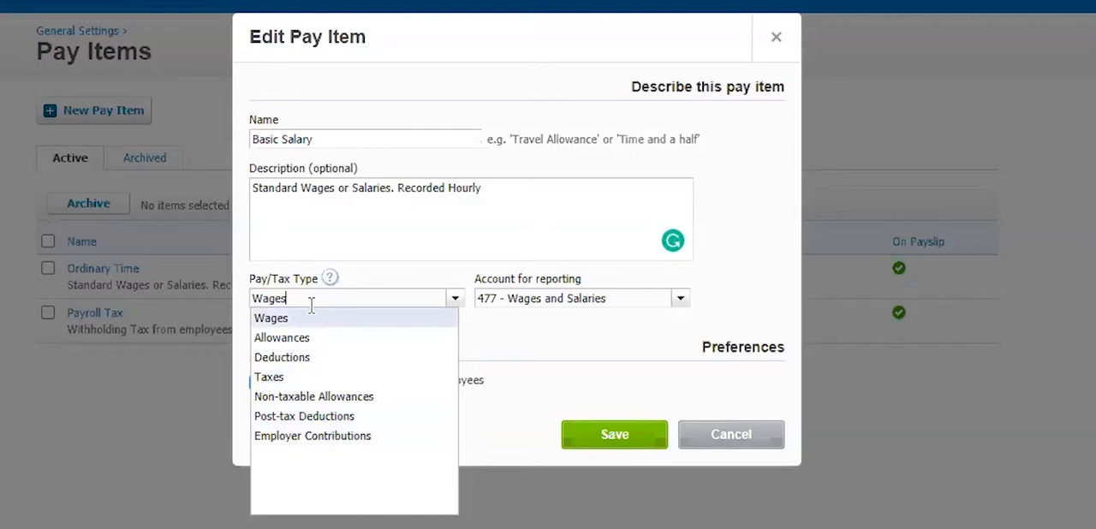
{"action": "left_click", "coordinate": [495, 230]}
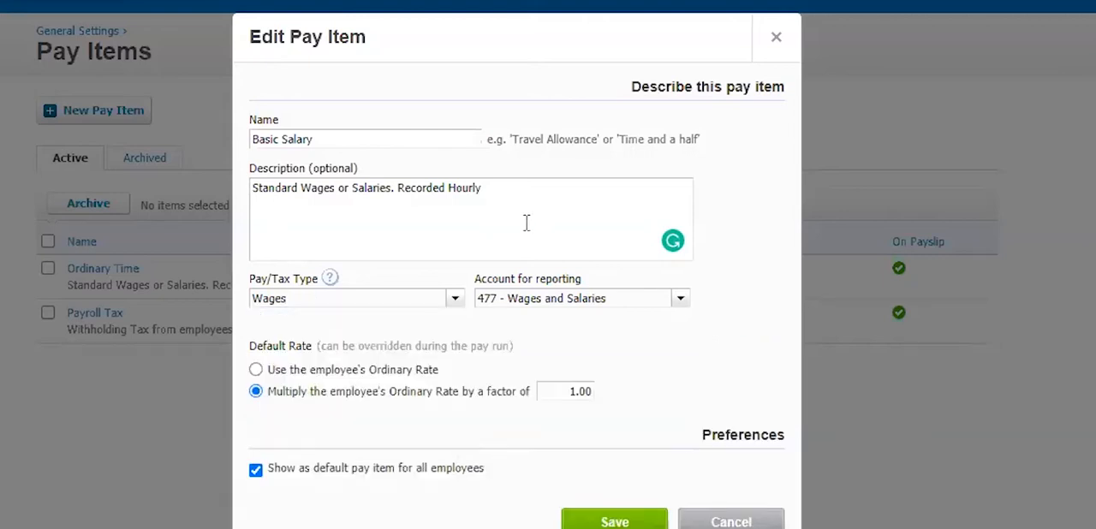
{"action": "left_click", "coordinate": [681, 300]}
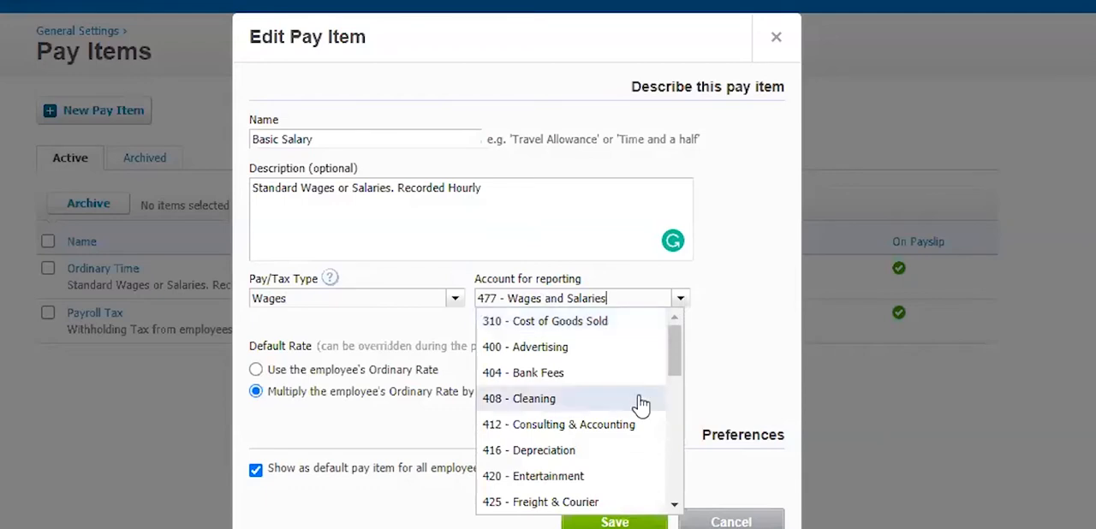
{"action": "scroll", "coordinate": [638, 398], "scroll_direction": "down", "scroll_amount": 2}
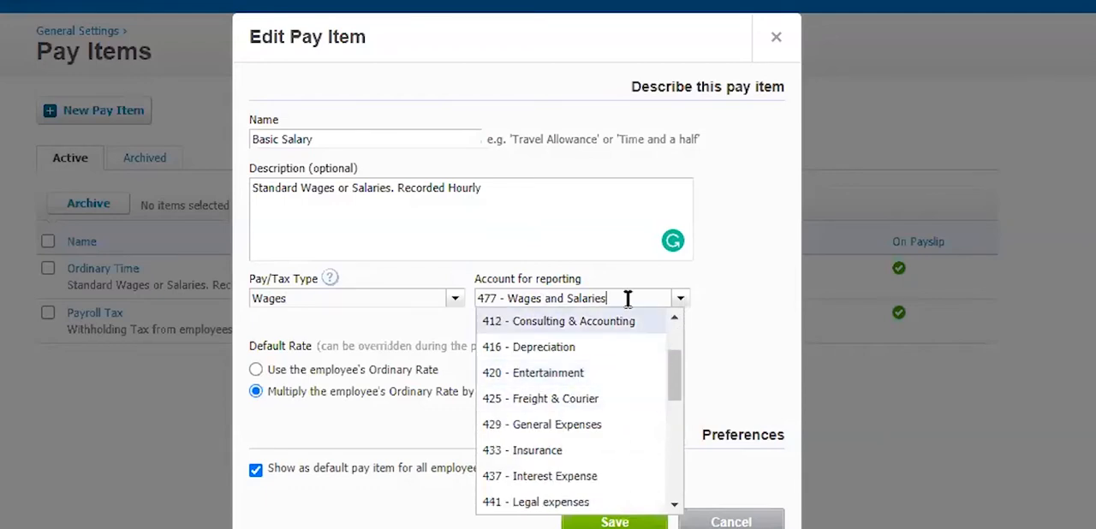
{"action": "left_click", "coordinate": [769, 296]}
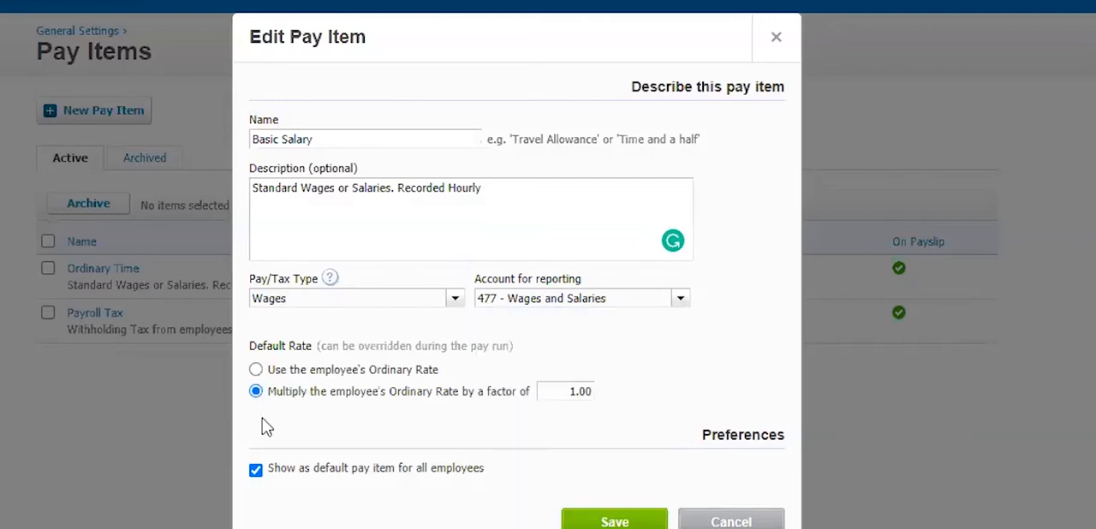
{"action": "left_click", "coordinate": [256, 369]}
{"action": "left_click", "coordinate": [256, 370]}
{"action": "left_click", "coordinate": [613, 521]}
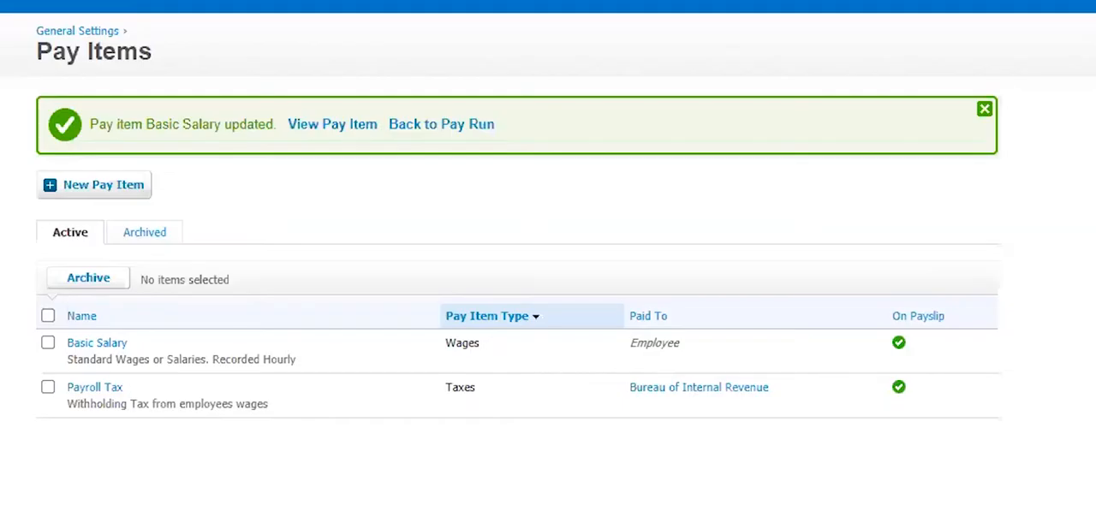
{"action": "left_click", "coordinate": [101, 187]}
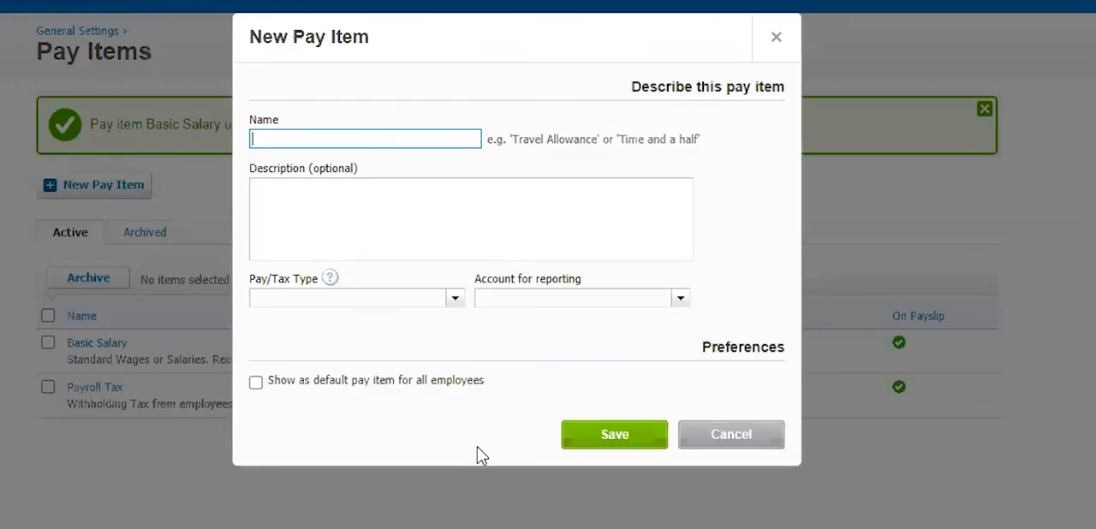
{"action": "type", "text": "Allowa"}
{"action": "left_click", "coordinate": [682, 310]}
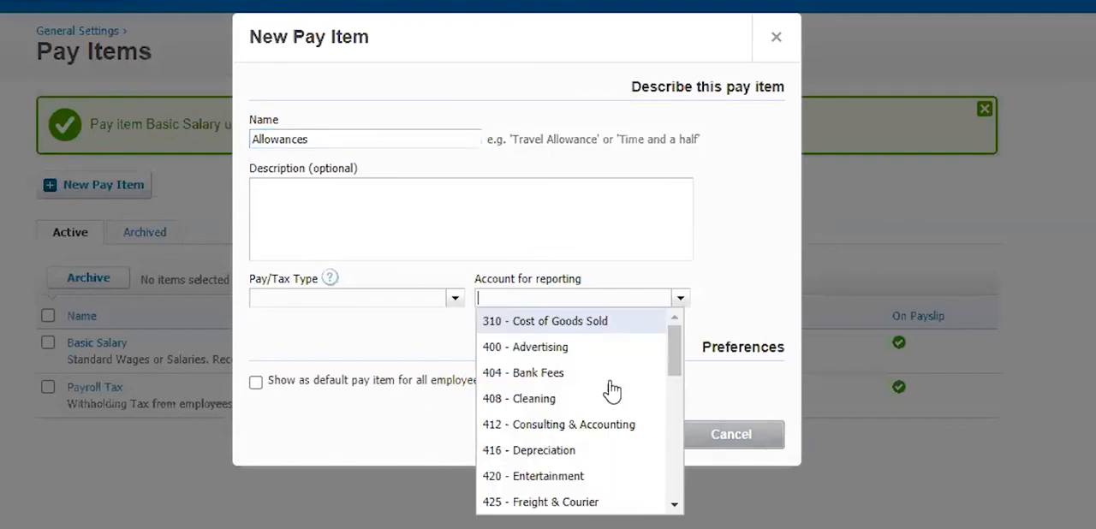
{"action": "scroll", "coordinate": [608, 398], "scroll_direction": "down", "scroll_amount": 2}
{"action": "scroll", "coordinate": [605, 410], "scroll_direction": "up", "scroll_amount": 1}
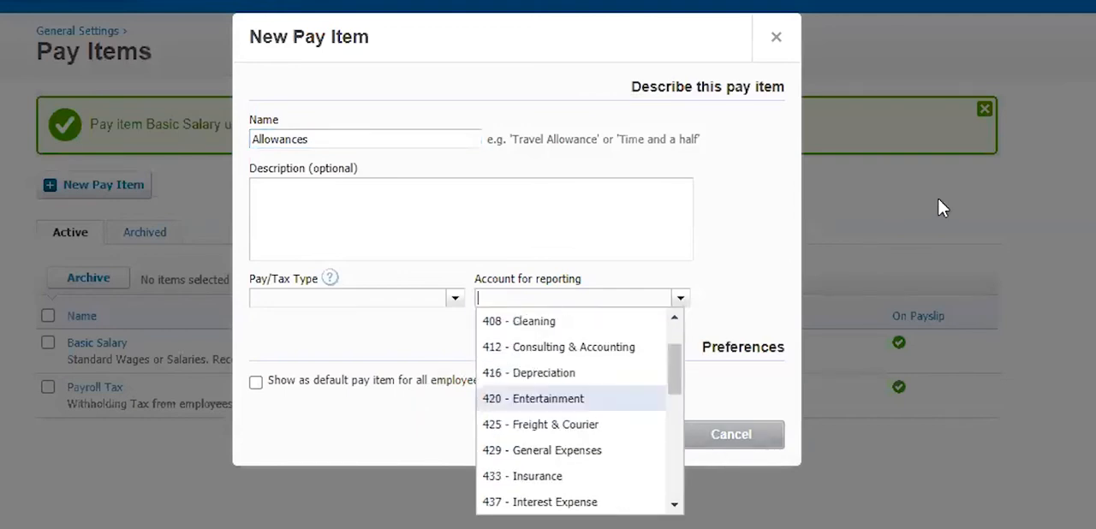
{"action": "left_click", "coordinate": [939, 202]}
{"action": "left_click", "coordinate": [732, 436]}
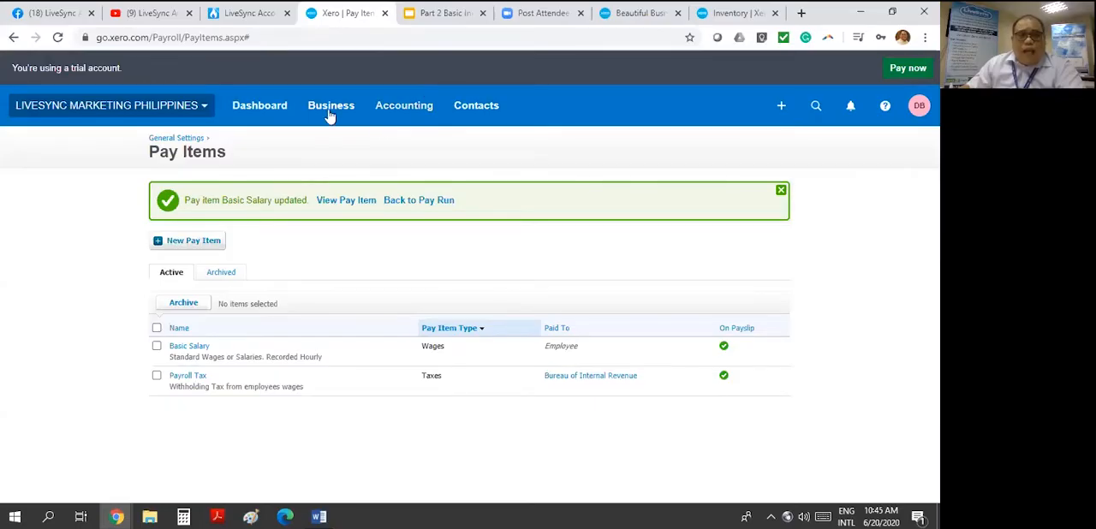
- Open the chart of accounts in a separate browser tab and switch to it
{"action": "left_click", "coordinate": [404, 105]}
{"action": "scroll", "coordinate": [437, 420], "scroll_direction": "down", "scroll_amount": 1}
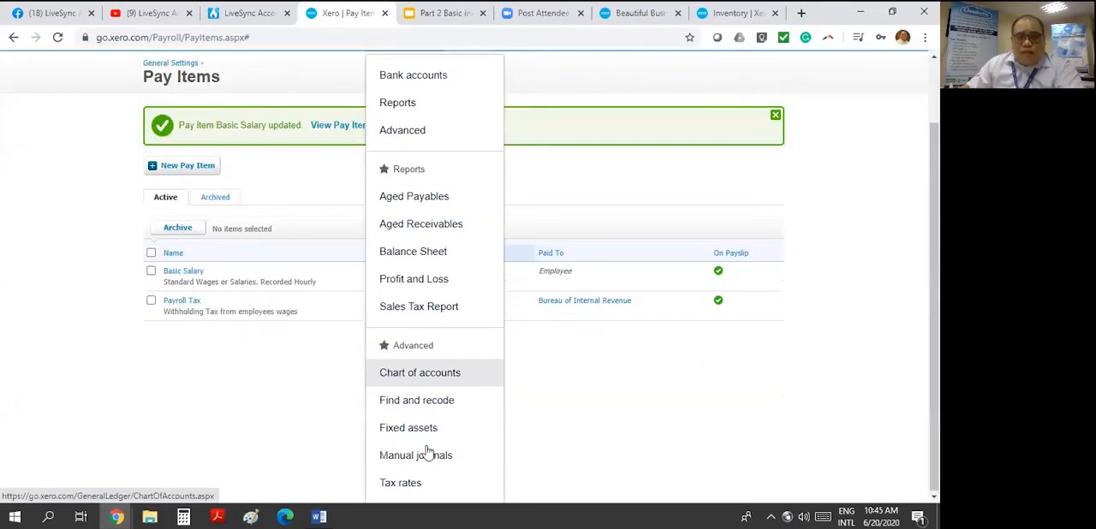
{"action": "right_click", "coordinate": [431, 372]}
{"action": "left_click", "coordinate": [522, 220]}
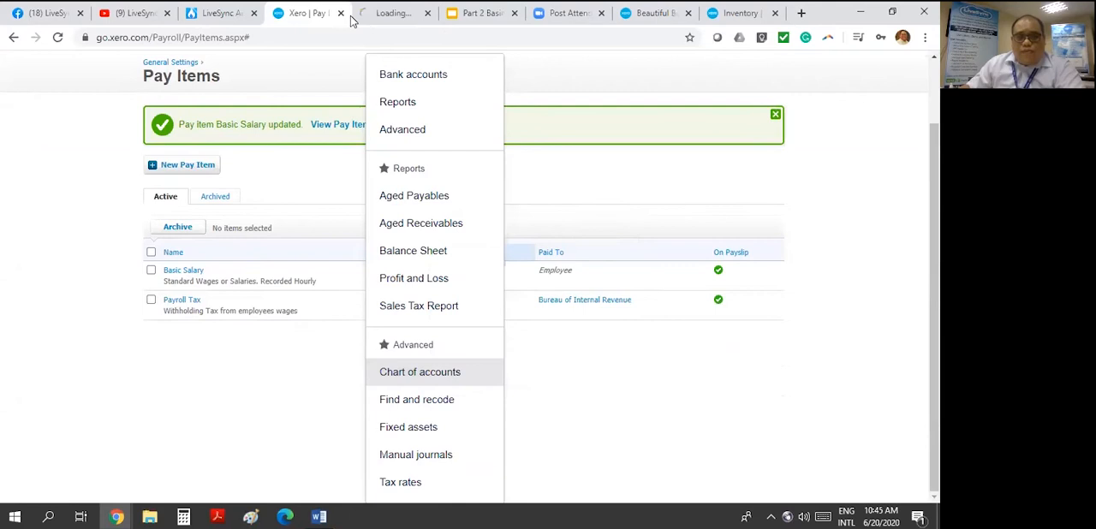
{"action": "key", "text": "ctrl+Tab"}
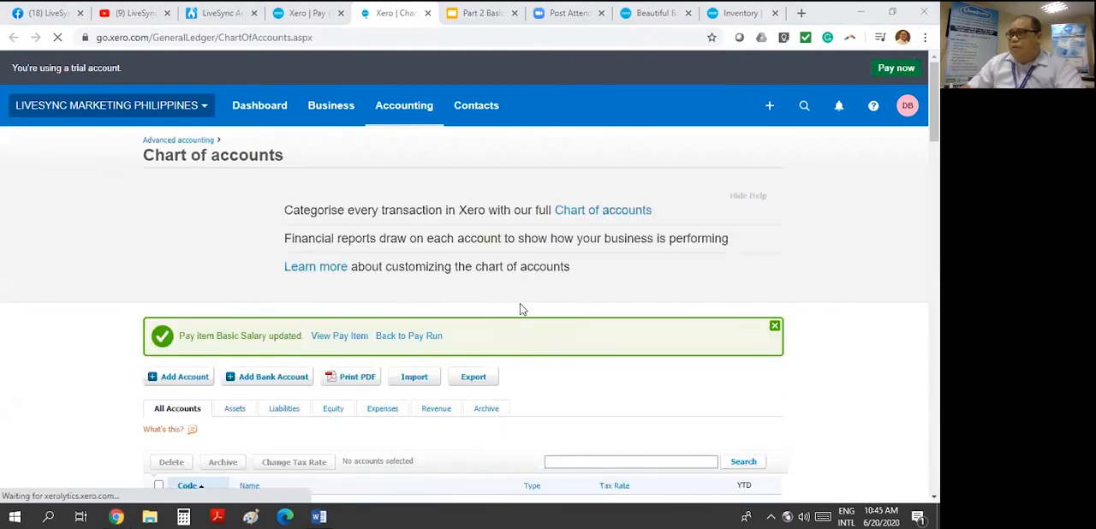
- Start a new account in the chart of accounts with account type Expense and code 521
{"action": "scroll", "coordinate": [520, 309], "scroll_direction": "down", "scroll_amount": 3}
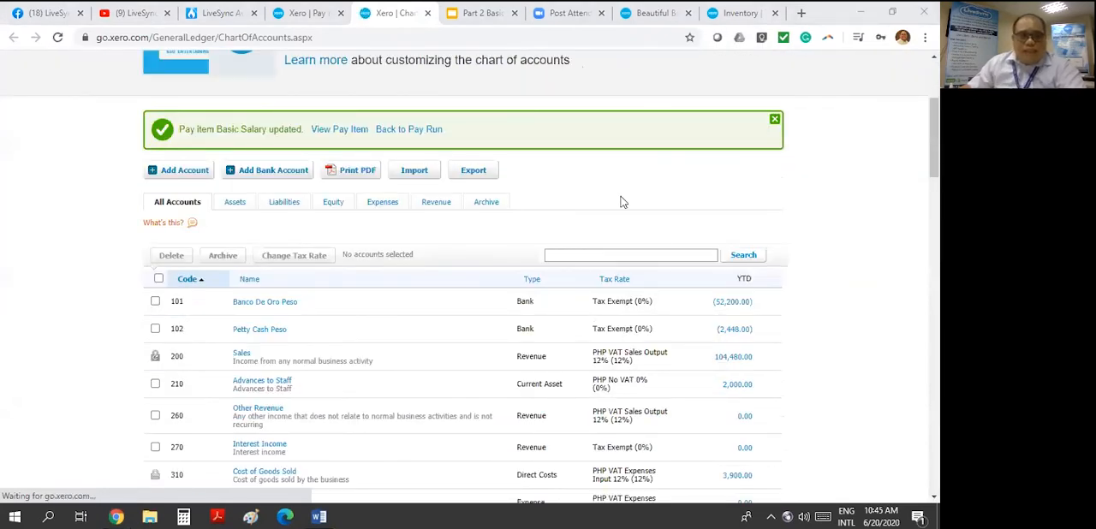
{"action": "scroll", "coordinate": [297, 135], "scroll_direction": "down", "scroll_amount": 2}
{"action": "scroll", "coordinate": [297, 134], "scroll_direction": "up", "scroll_amount": 2}
{"action": "left_click", "coordinate": [175, 169]}
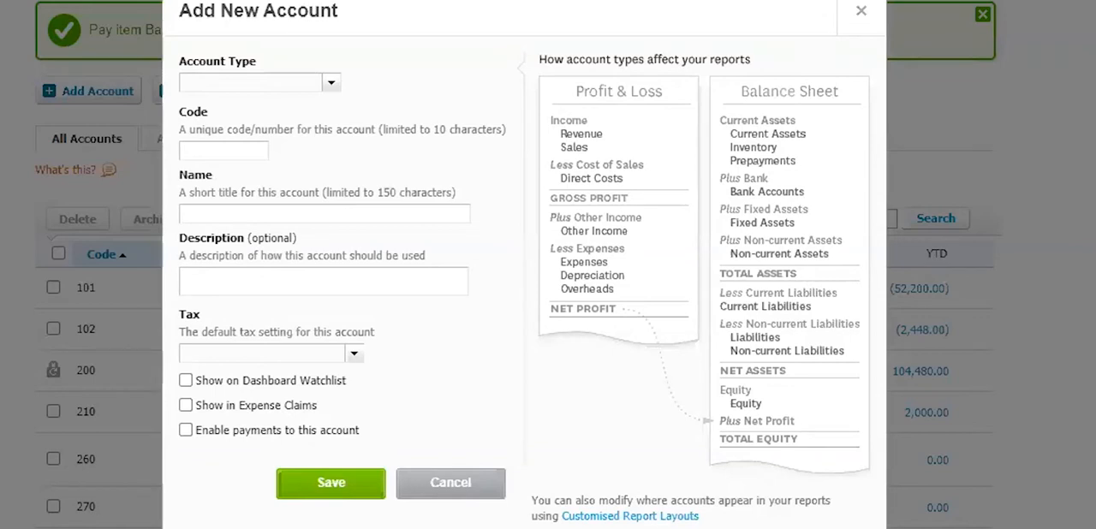
{"action": "left_click", "coordinate": [243, 81]}
{"action": "type", "text": "exp"}
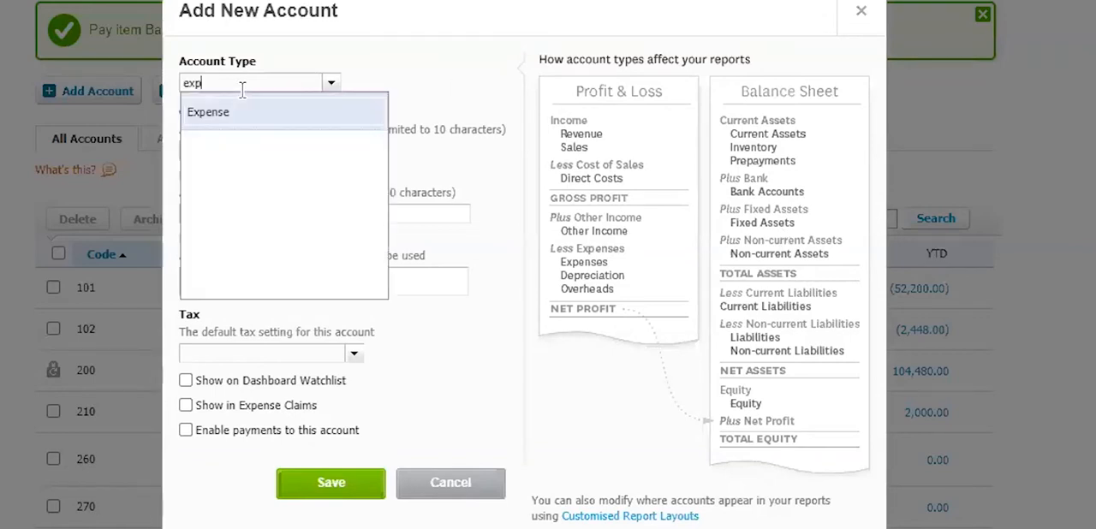
{"action": "left_click", "coordinate": [221, 118]}
{"action": "left_click", "coordinate": [253, 159]}
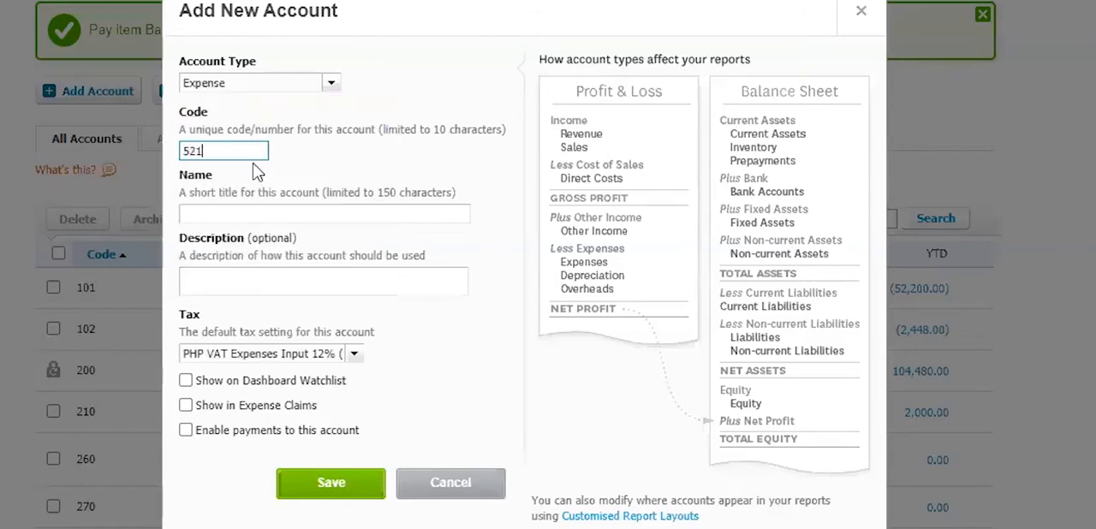
- Name the new account Employee Allowances and use the same text as its description
{"action": "left_click", "coordinate": [442, 215]}
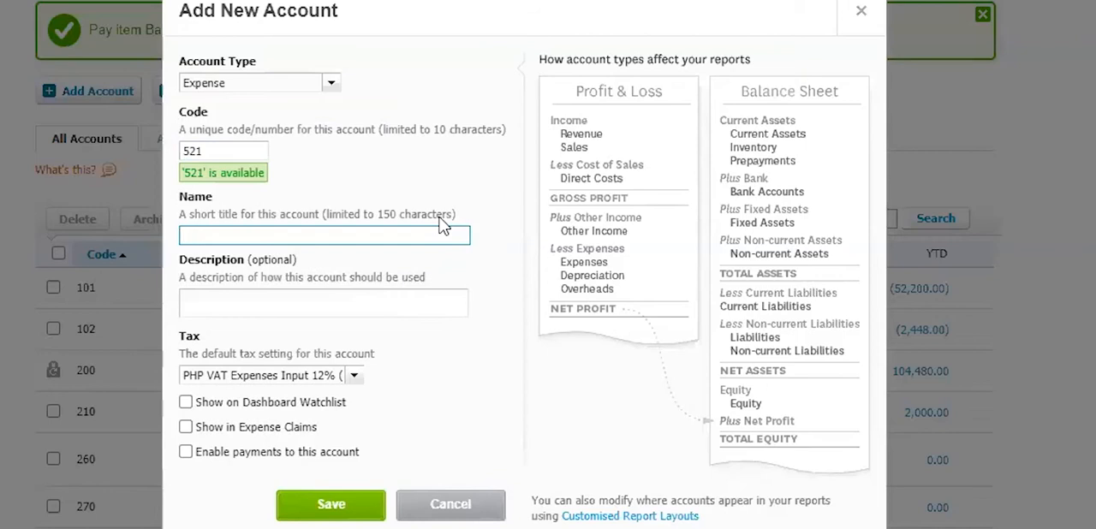
{"action": "type", "text": "Employee Allowances"}
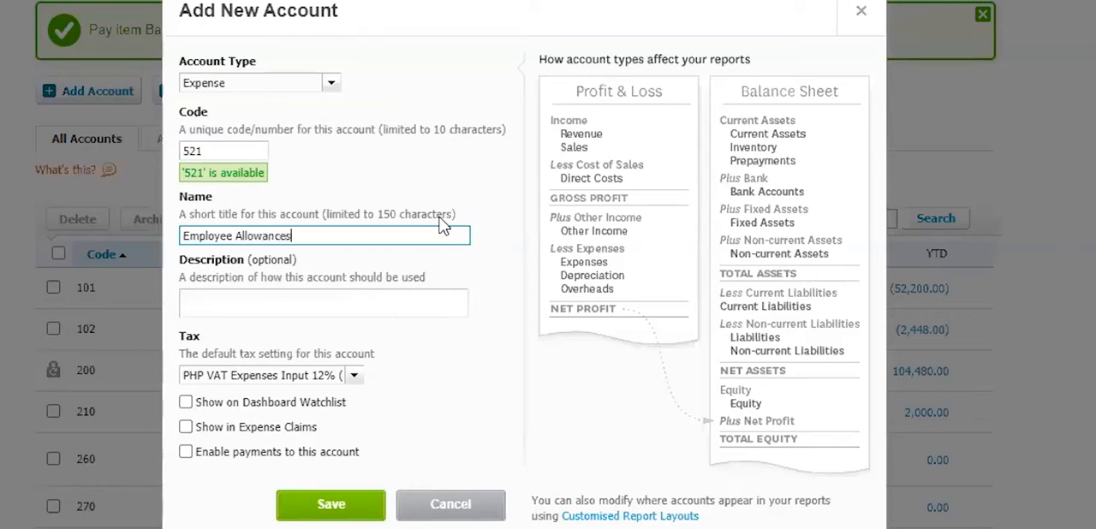
{"action": "left_click_drag", "start_coordinate": [406, 243], "coordinate": [139, 257]}
{"action": "key", "text": "ctrl+c"}
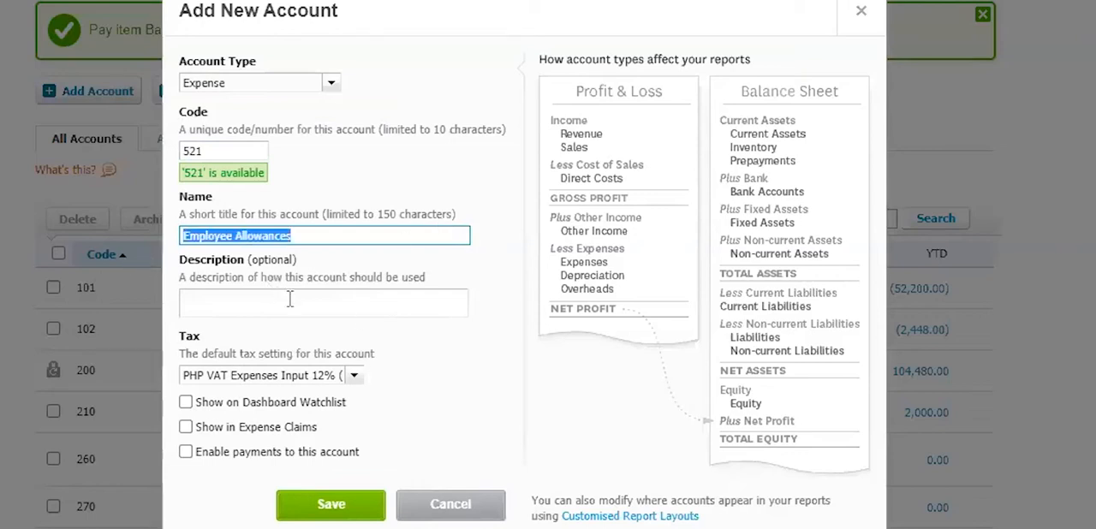
{"action": "left_click", "coordinate": [289, 298]}
{"action": "key", "text": "ctrl+v"}
- Set the account's default tax to PHP No VAT 0% and save the account
{"action": "left_click", "coordinate": [354, 375]}
{"action": "left_click", "coordinate": [257, 399]}
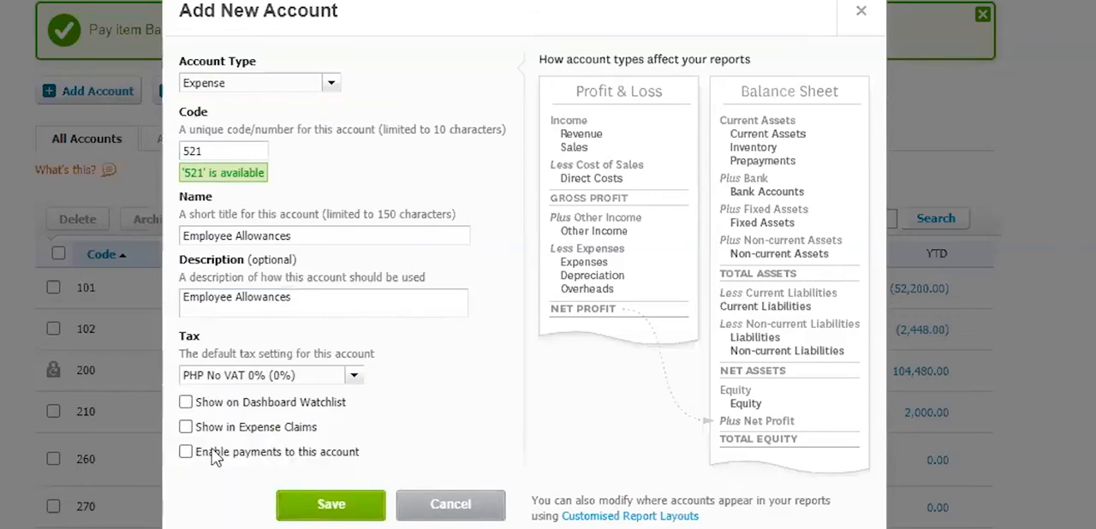
{"action": "left_click", "coordinate": [324, 508]}
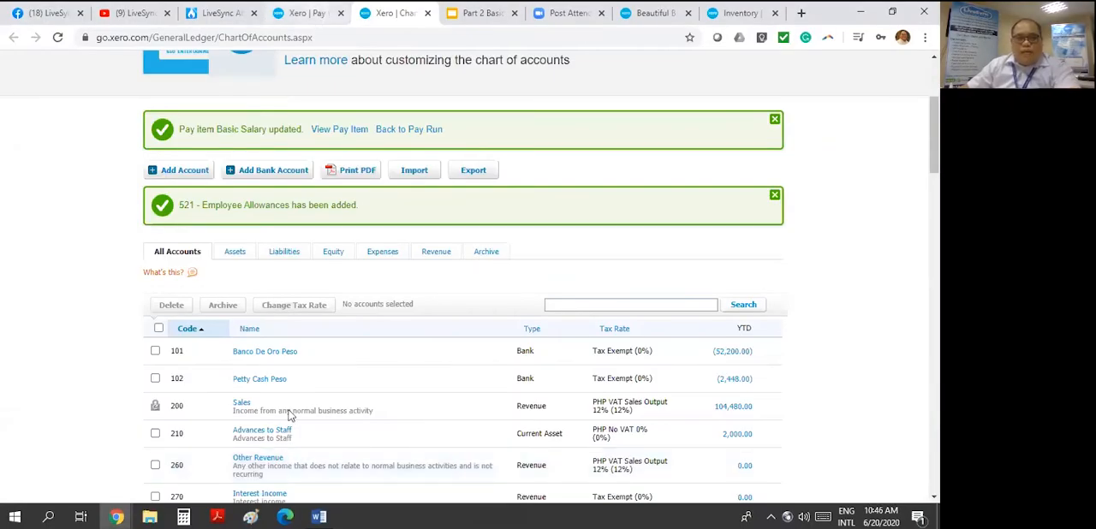
- Return to the Pay Items page, reload it, and start a new pay item with Allowances as both name and description
{"action": "left_click", "coordinate": [309, 12]}
{"action": "left_click", "coordinate": [57, 40]}
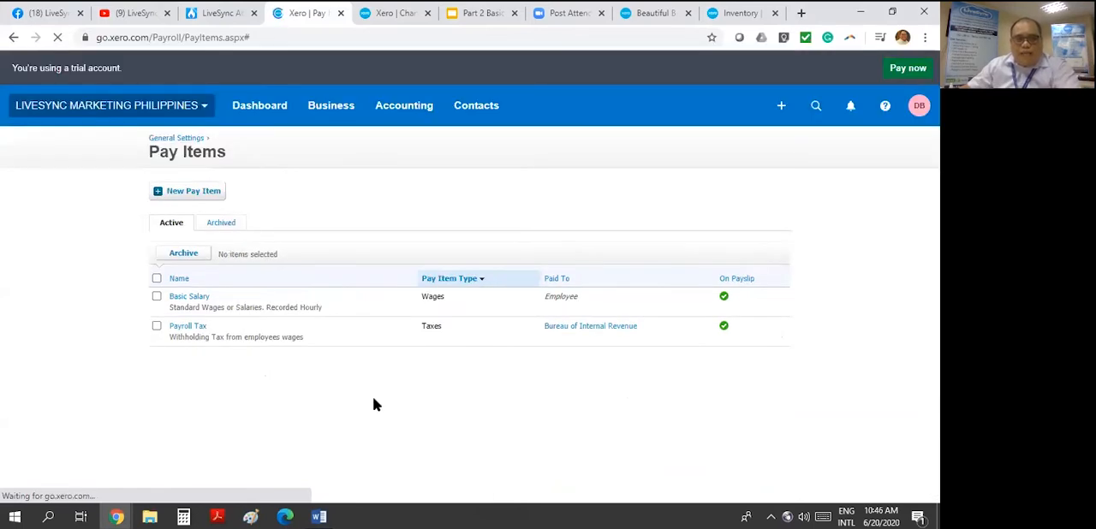
{"action": "left_click", "coordinate": [210, 193]}
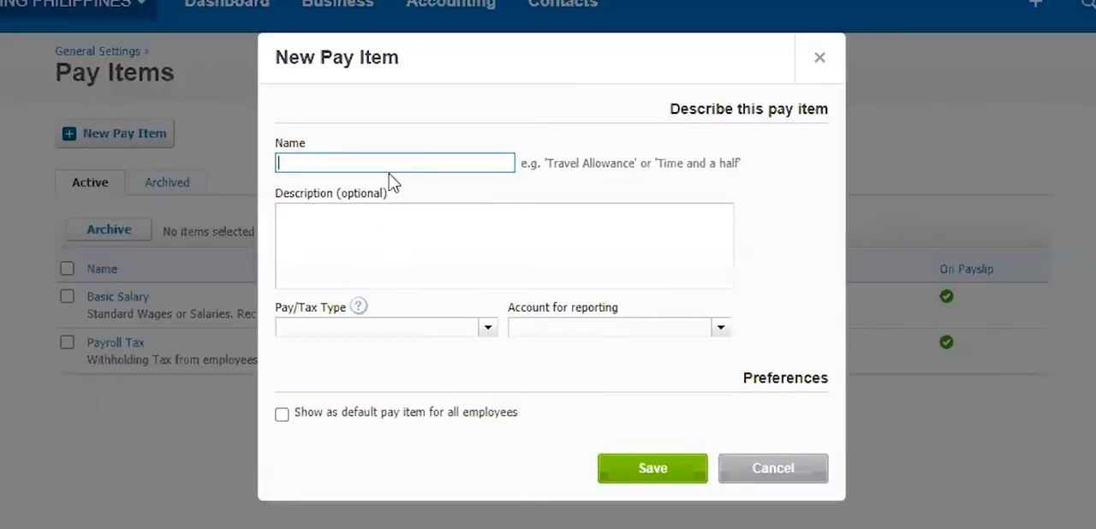
{"action": "type", "text": "Allowances"}
{"action": "left_click_drag", "start_coordinate": [477, 168], "coordinate": [100, 161]}
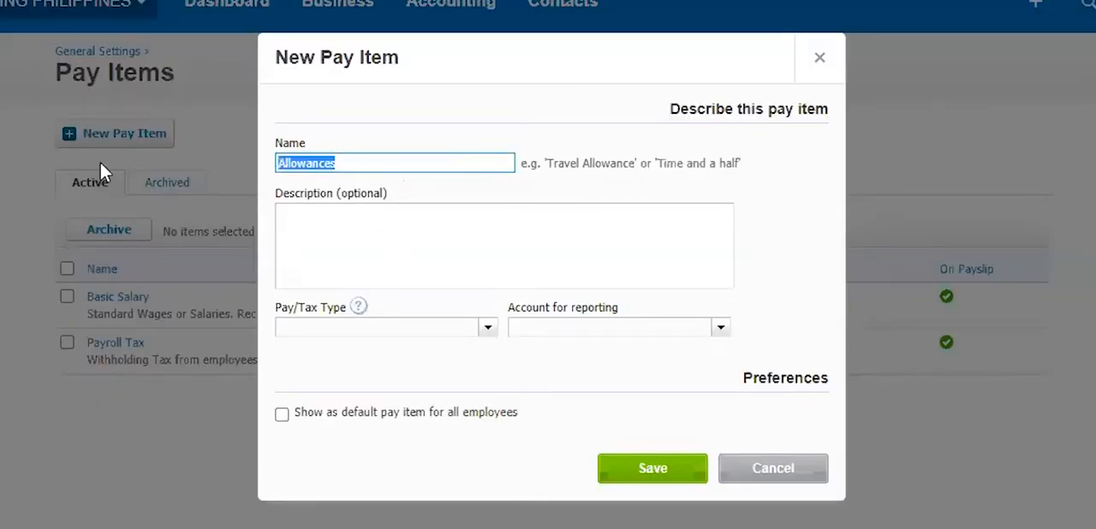
{"action": "key", "text": "ctrl+c"}
{"action": "left_click", "coordinate": [338, 237]}
{"action": "key", "text": "ctrl+v"}
- Set the pay type to Allowances, report to 521 - Employee Allowances, show it as default for all employees, and save the pay item
{"action": "left_click", "coordinate": [486, 327]}
{"action": "left_click", "coordinate": [377, 368]}
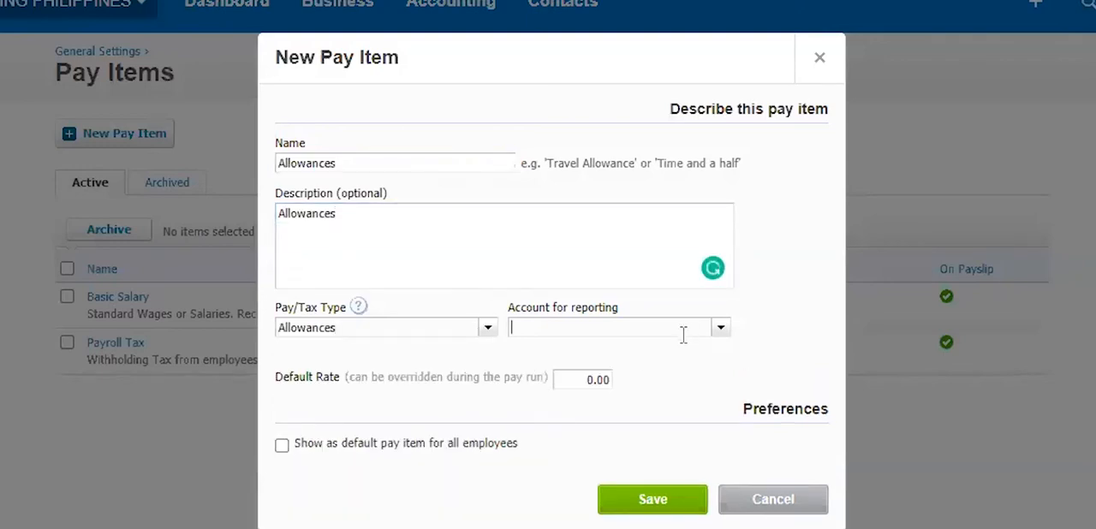
{"action": "type", "text": "al"}
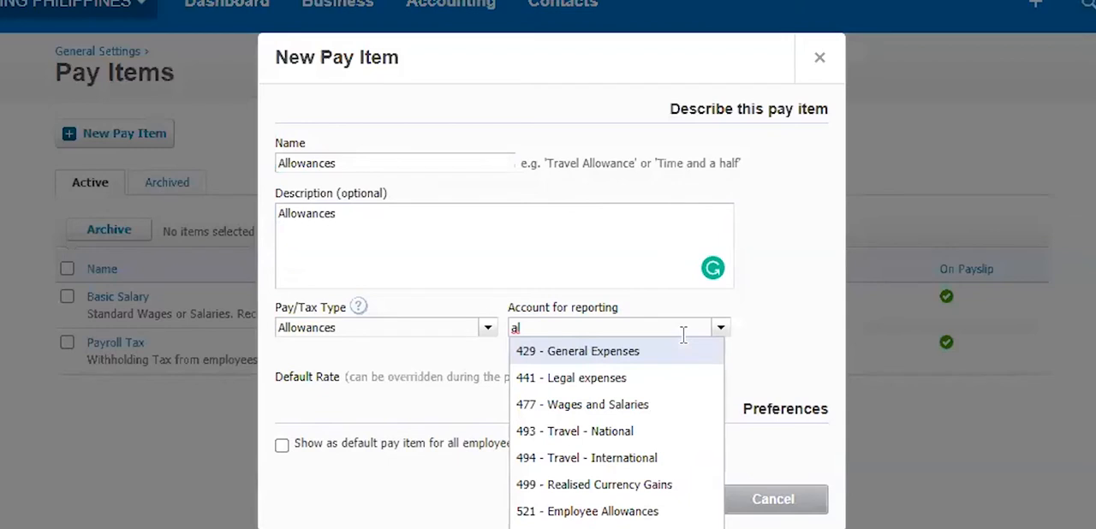
{"action": "left_click", "coordinate": [638, 514]}
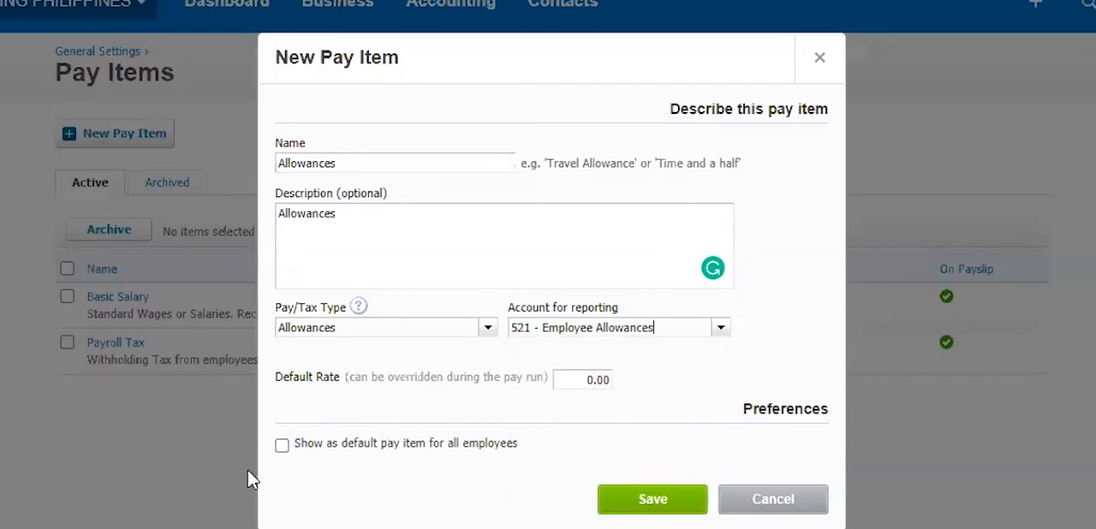
{"action": "left_click", "coordinate": [281, 446]}
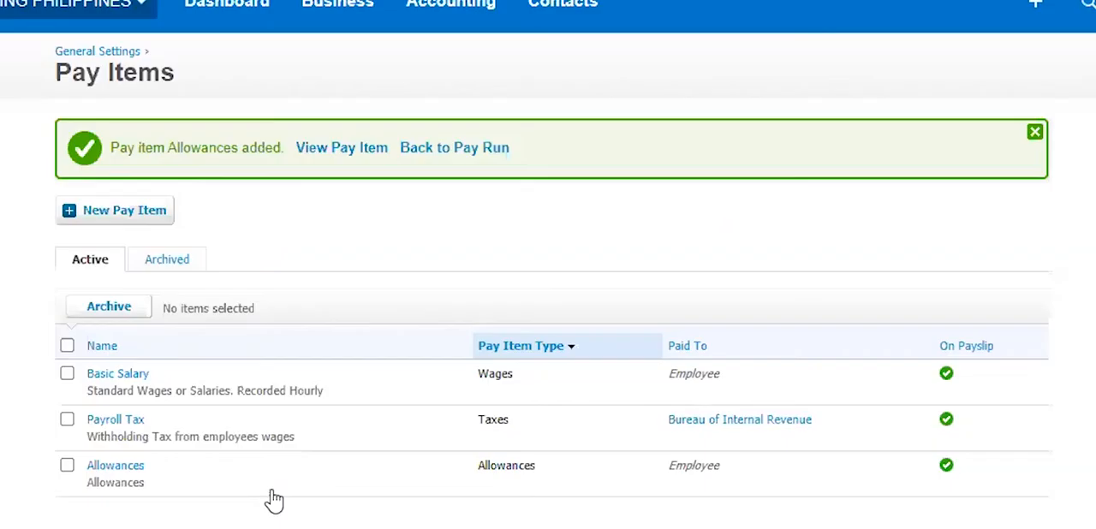
- Start another pay item with Salary Deduction as both its name and description
{"action": "left_click", "coordinate": [124, 211]}
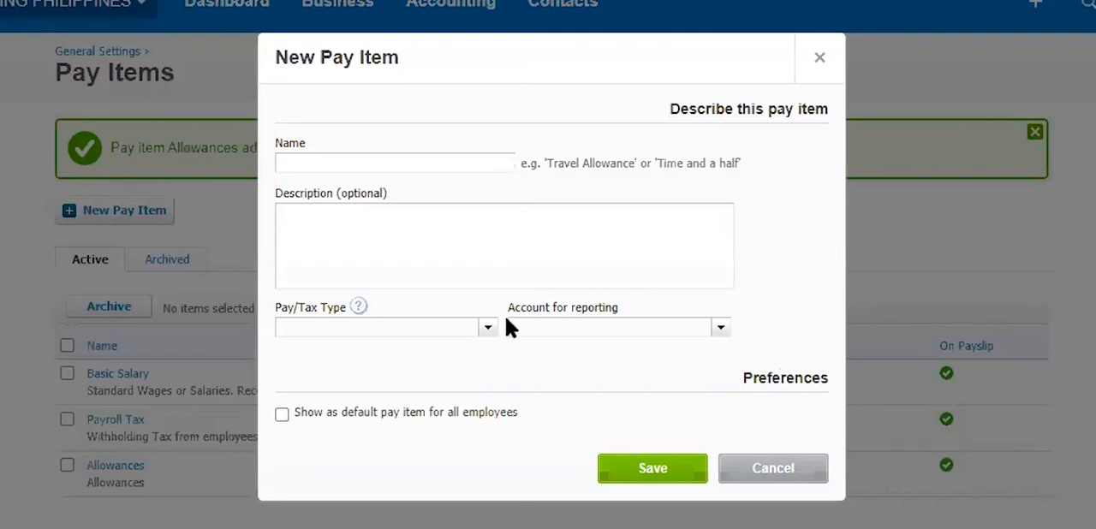
{"action": "left_click", "coordinate": [378, 161]}
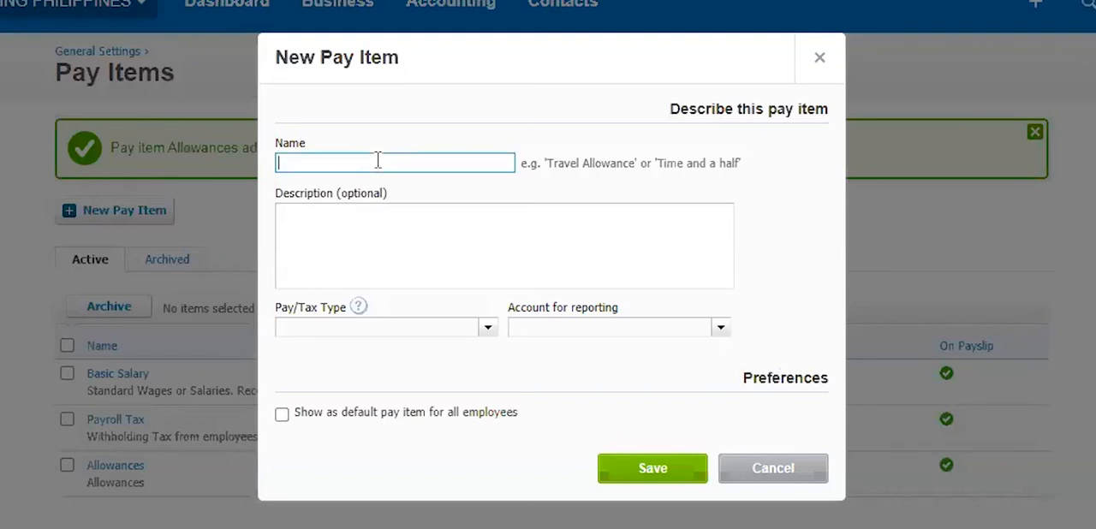
{"action": "type", "text": "Salary Deduction"}
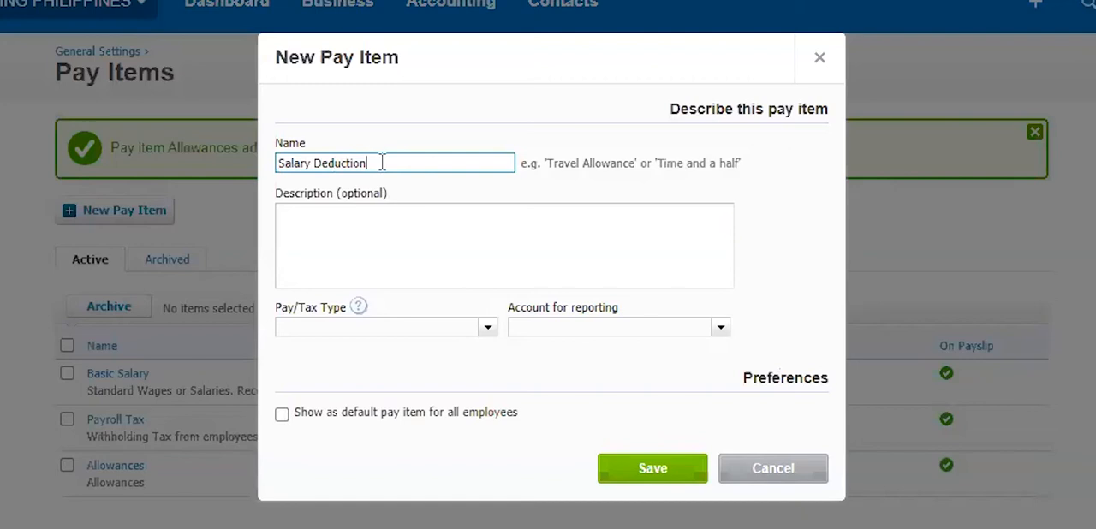
{"action": "key", "text": "ctrl+a"}
{"action": "key", "text": "ctrl+c"}
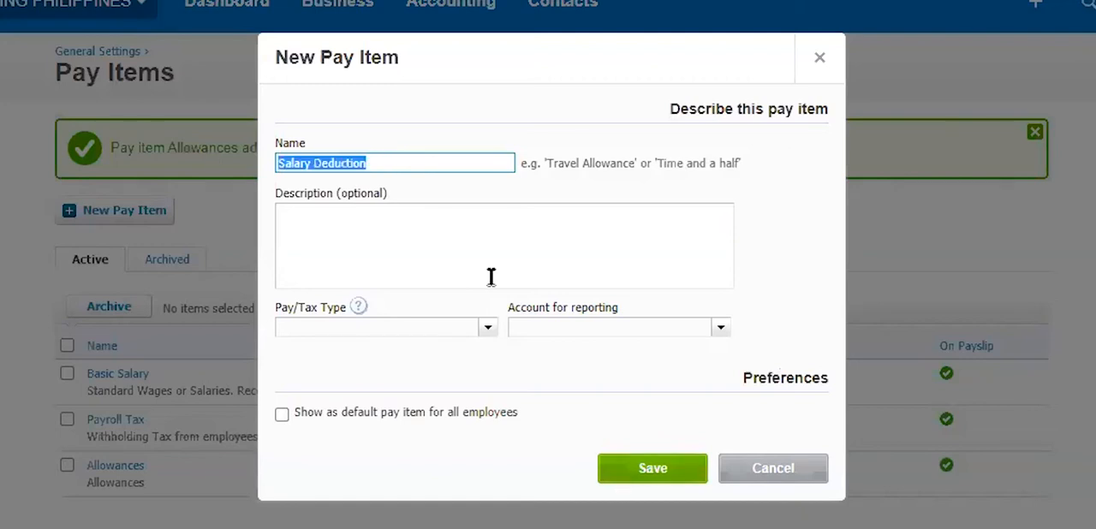
{"action": "left_click", "coordinate": [497, 241]}
{"action": "key", "text": "ctrl+v"}
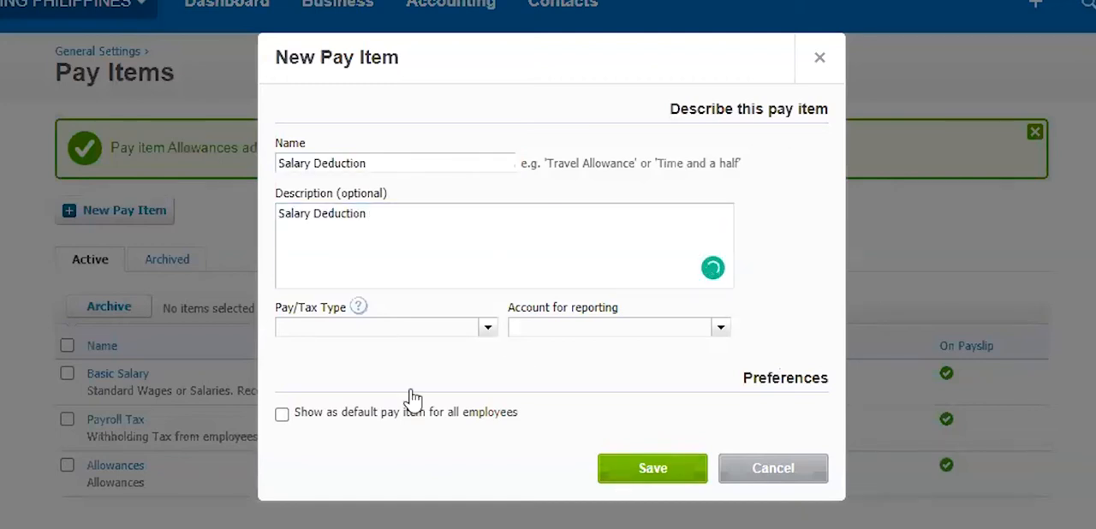
- Set the pay type to Deductions and enter Salary Deduction as the contact to make payments to
{"action": "left_click", "coordinate": [413, 400]}
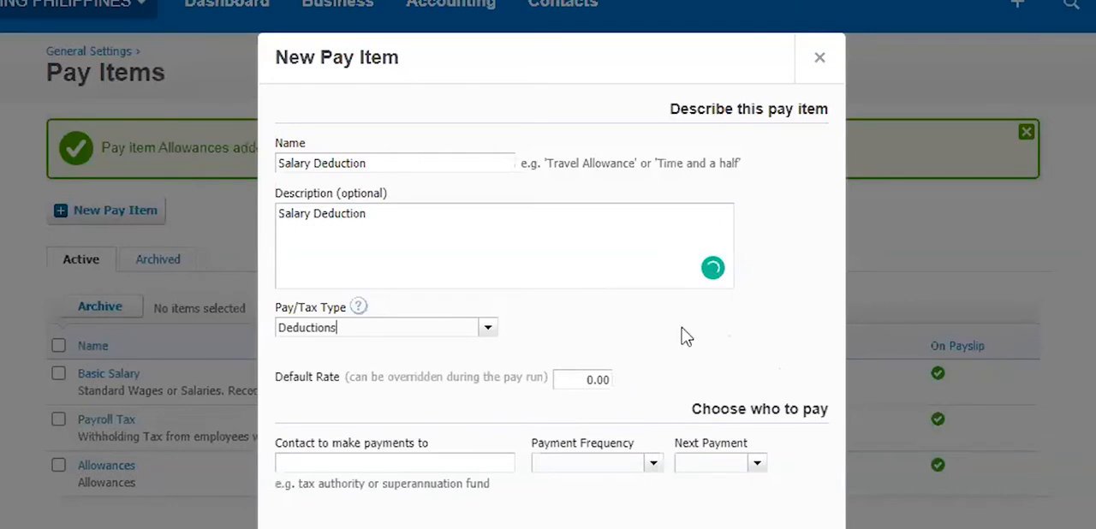
{"action": "scroll", "coordinate": [723, 344], "scroll_direction": "down", "scroll_amount": 1}
{"action": "scroll", "coordinate": [582, 331], "scroll_direction": "down", "scroll_amount": 1}
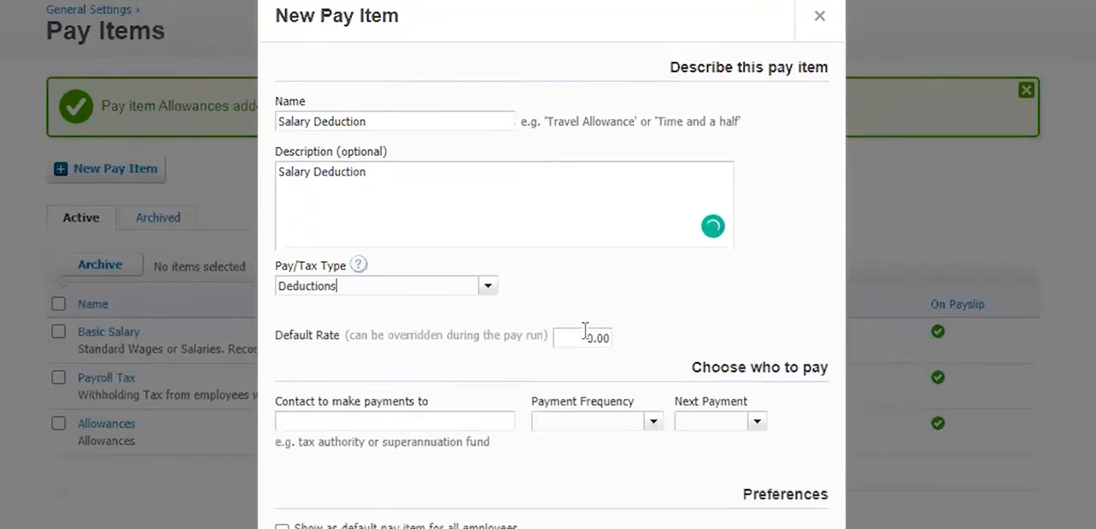
{"action": "left_click", "coordinate": [301, 420]}
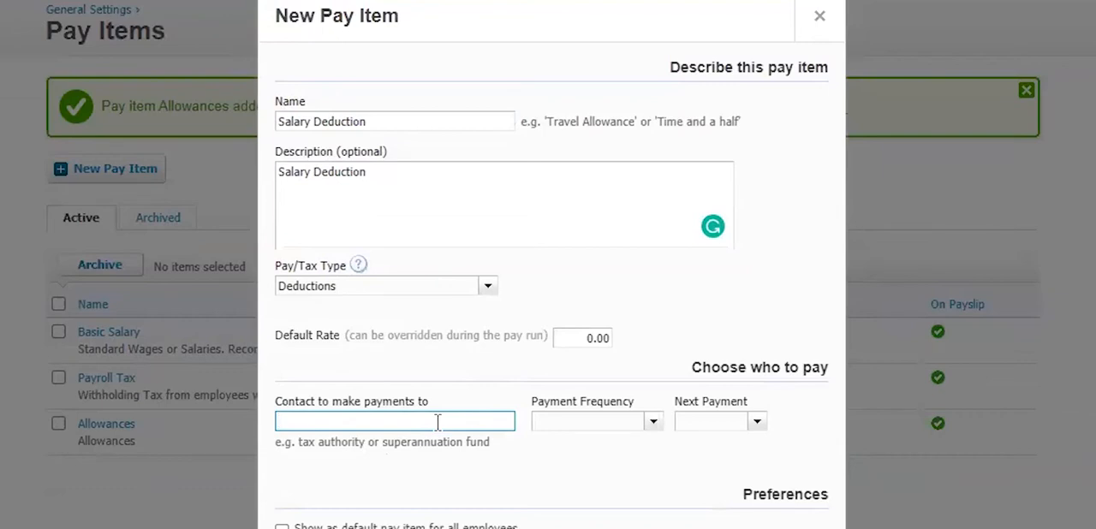
{"action": "left_click", "coordinate": [648, 296]}
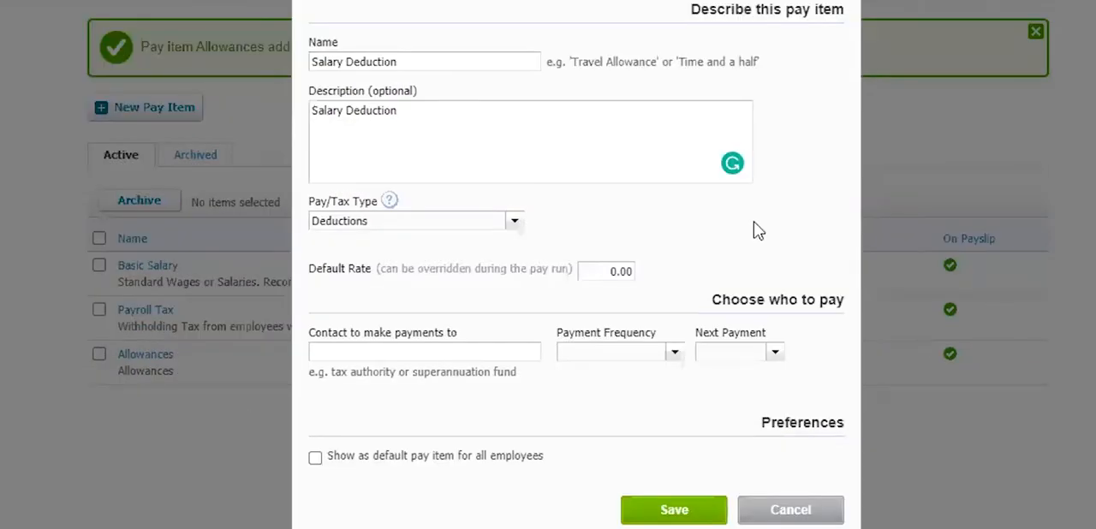
{"action": "left_click", "coordinate": [526, 352]}
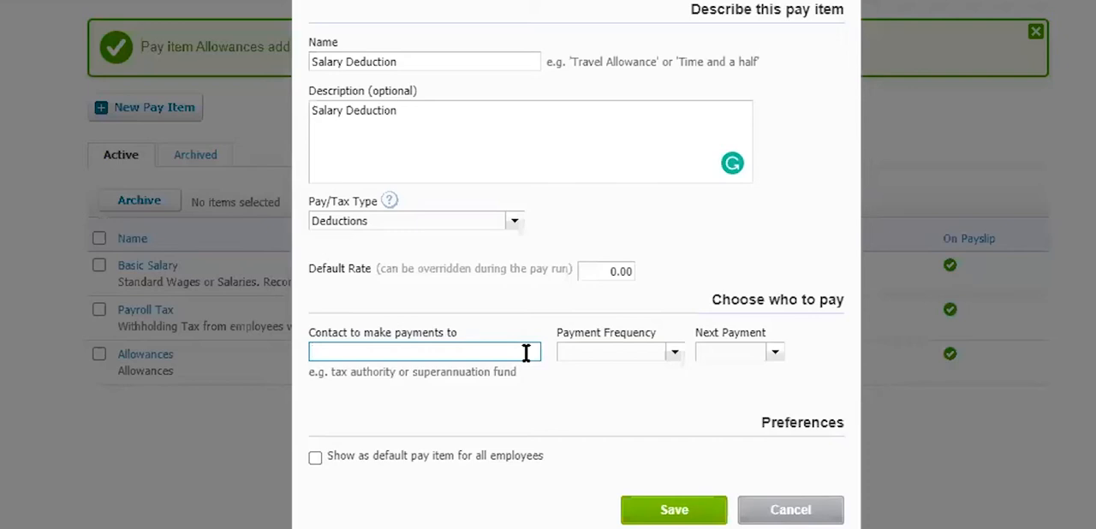
{"action": "key", "text": "ctrl+v"}
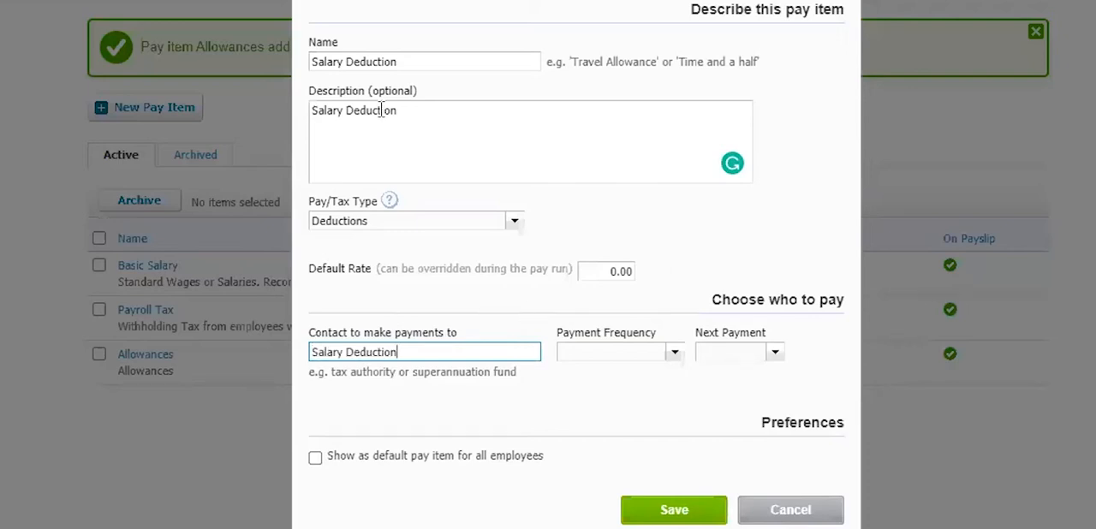
{"action": "left_click", "coordinate": [507, 307]}
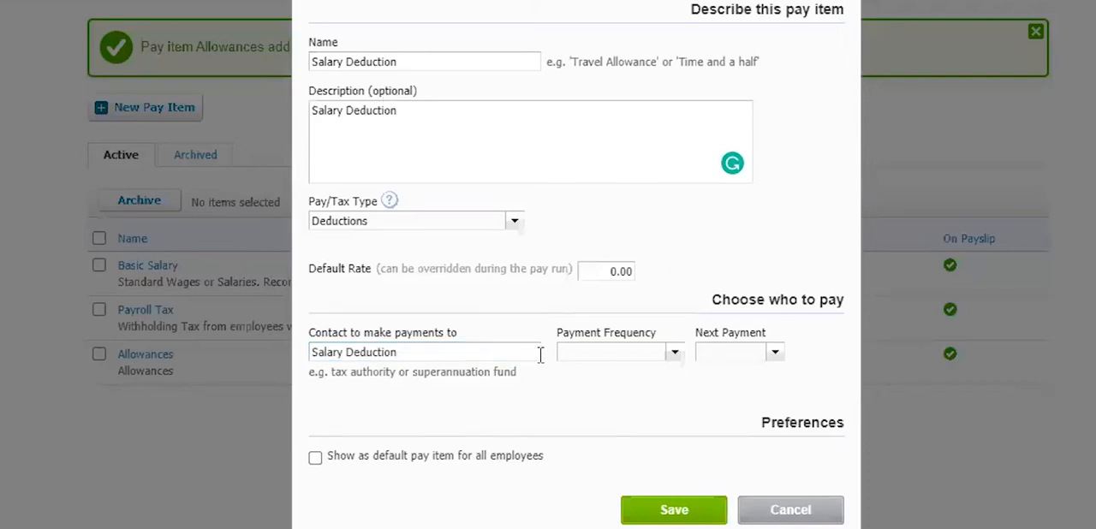
- Set the payment frequency to Monthly and the next payment to 30 Jun 2020, and save the Salary Deduction pay item
{"action": "left_click", "coordinate": [672, 354]}
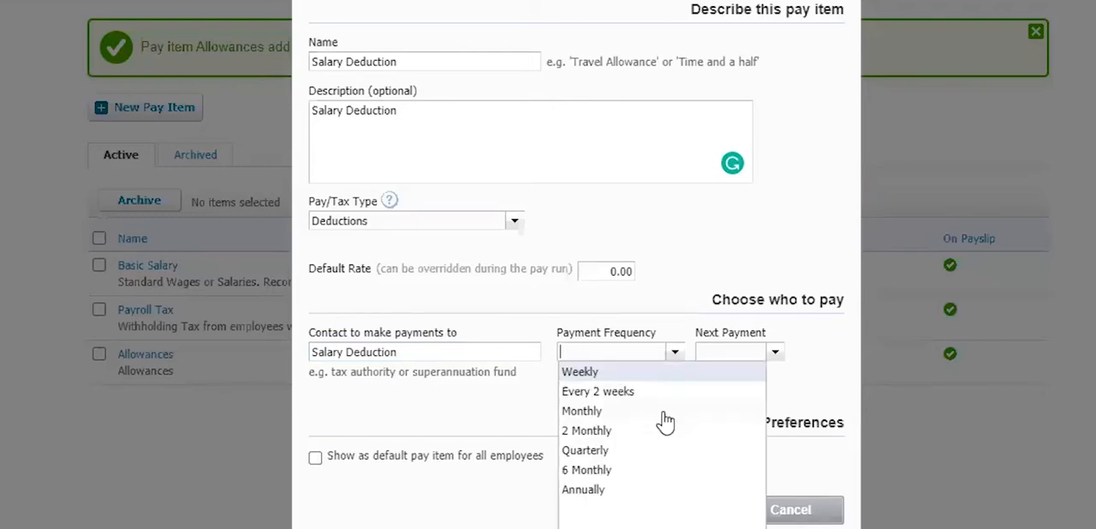
{"action": "left_click", "coordinate": [659, 412]}
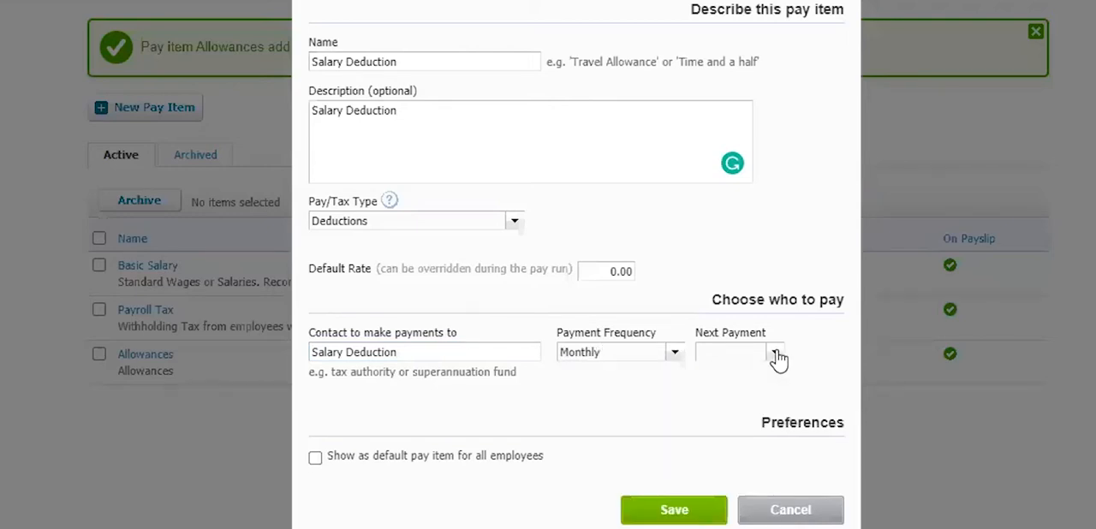
{"action": "left_click", "coordinate": [775, 353]}
{"action": "left_click", "coordinate": [771, 306]}
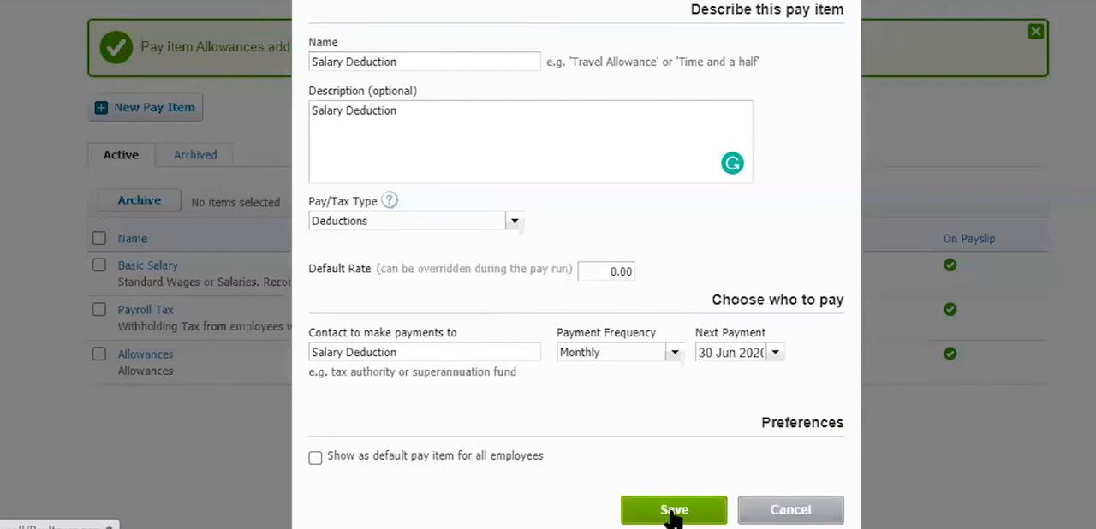
{"action": "left_click", "coordinate": [674, 513]}
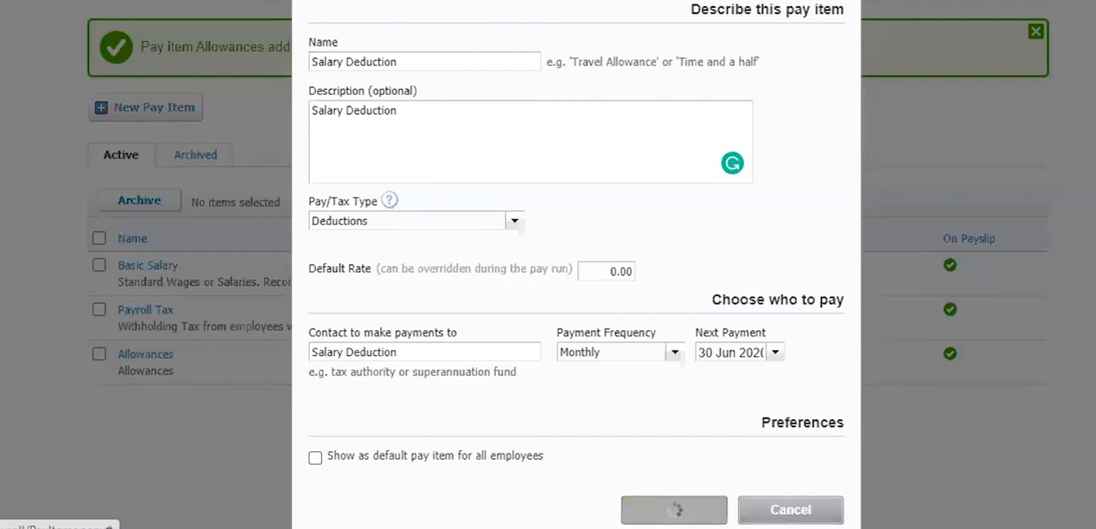
- Start another pay item with SSS Employee Contribution as both its name and description, without the pasted list number
{"action": "left_click", "coordinate": [182, 125]}
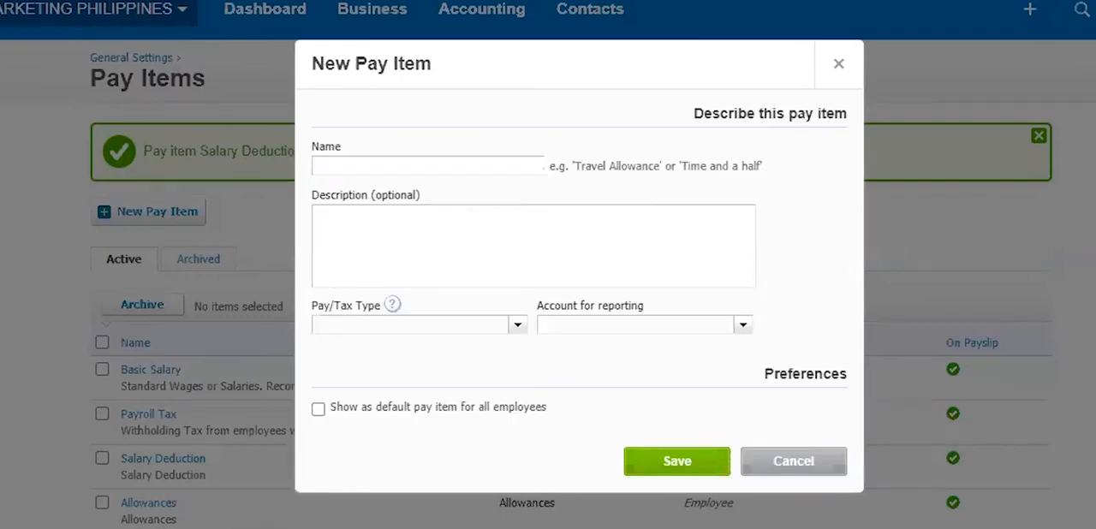
{"action": "left_click", "coordinate": [451, 162]}
{"action": "type", "text": "4.\tSSS Employee Contribution"}
{"action": "left_click", "coordinate": [448, 237]}
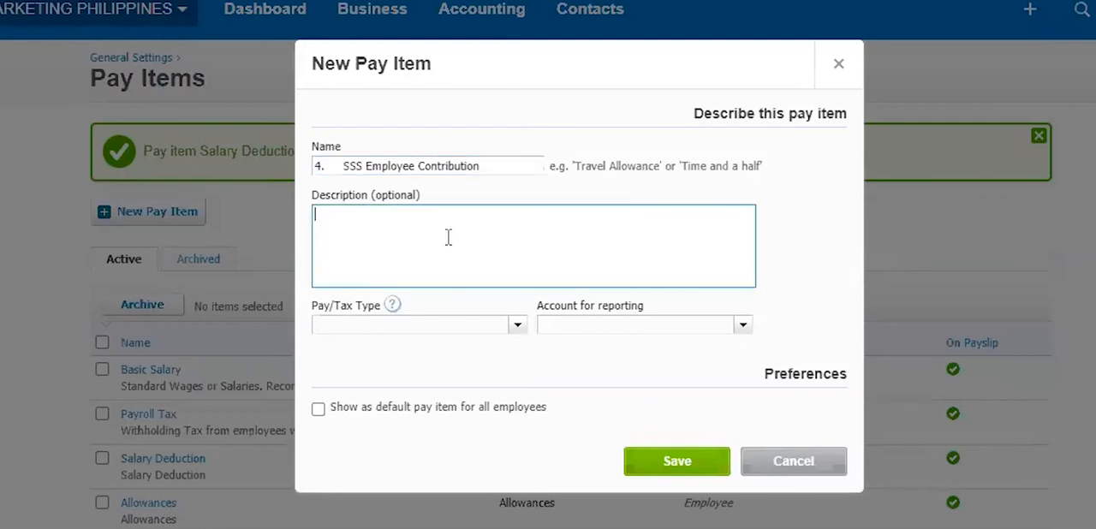
{"action": "type", "text": "4.\tSSS Employee Contribution"}
{"action": "left_click_drag", "start_coordinate": [342, 166], "coordinate": [234, 164]}
{"action": "key", "text": "BackSpace"}
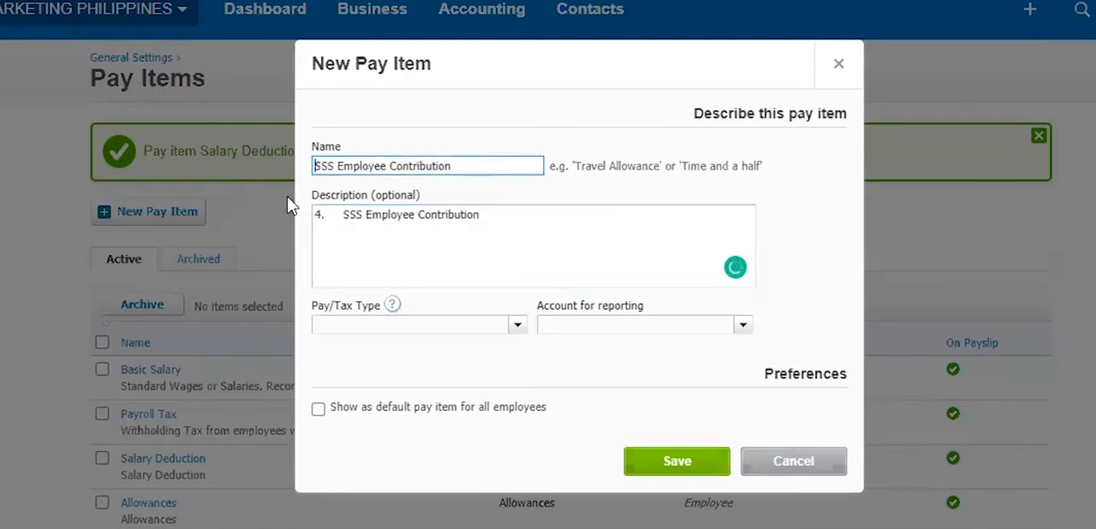
{"action": "left_click", "coordinate": [328, 212]}
{"action": "left_click_drag", "start_coordinate": [342, 214], "coordinate": [313, 214]}
{"action": "key", "text": "BackSpace"}
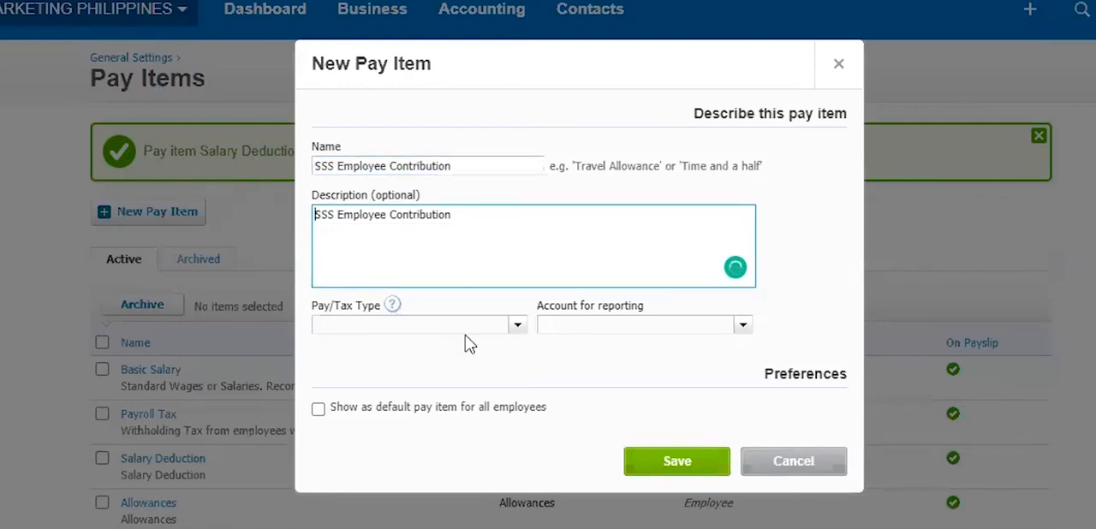
- Set the pay type to Deductions and enter Social Security System as the contact to make payments to
{"action": "left_click", "coordinate": [517, 326]}
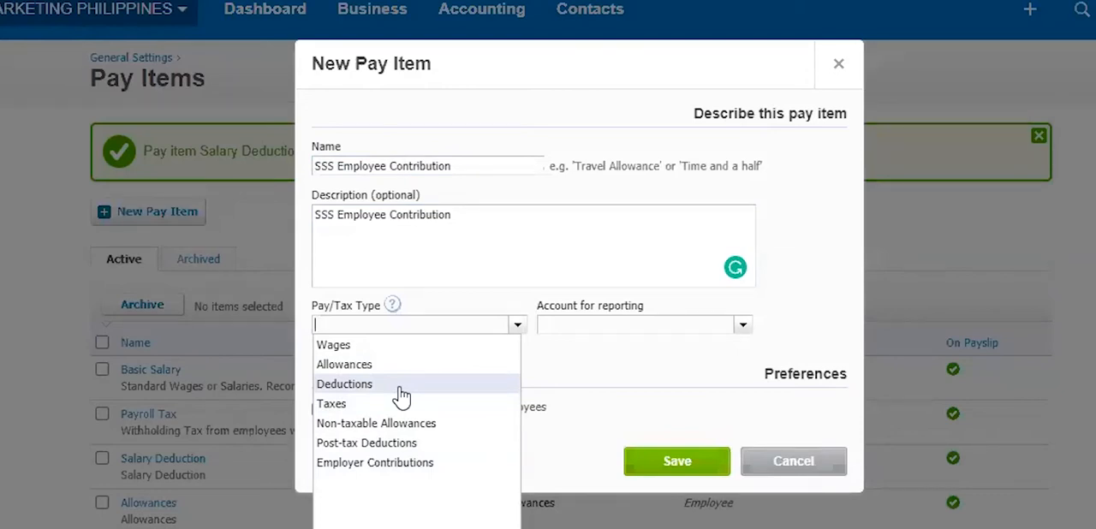
{"action": "left_click", "coordinate": [404, 390]}
{"action": "left_click", "coordinate": [444, 386]}
{"action": "type", "text": "Soc"}
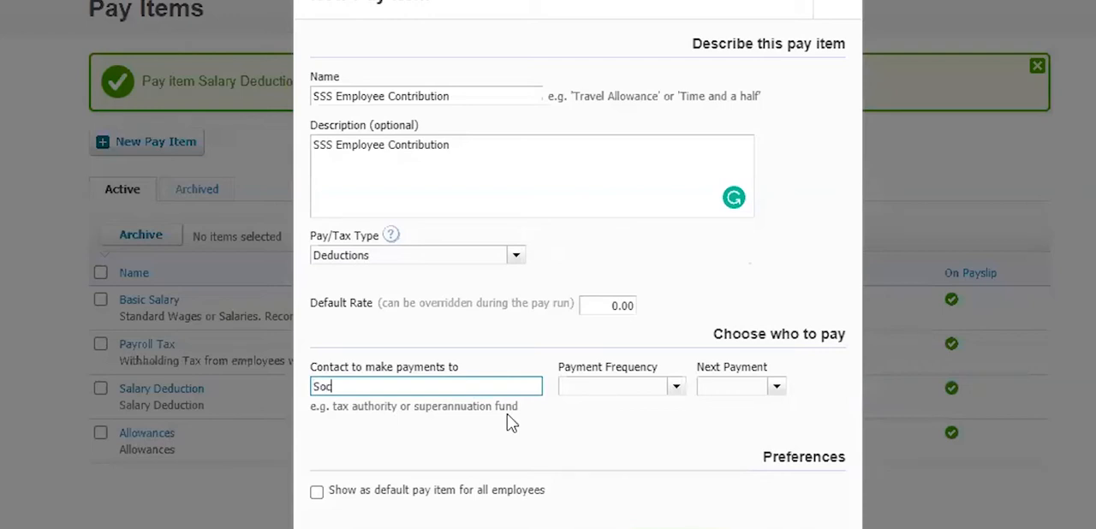
{"action": "type", "text": "ial Security System"}
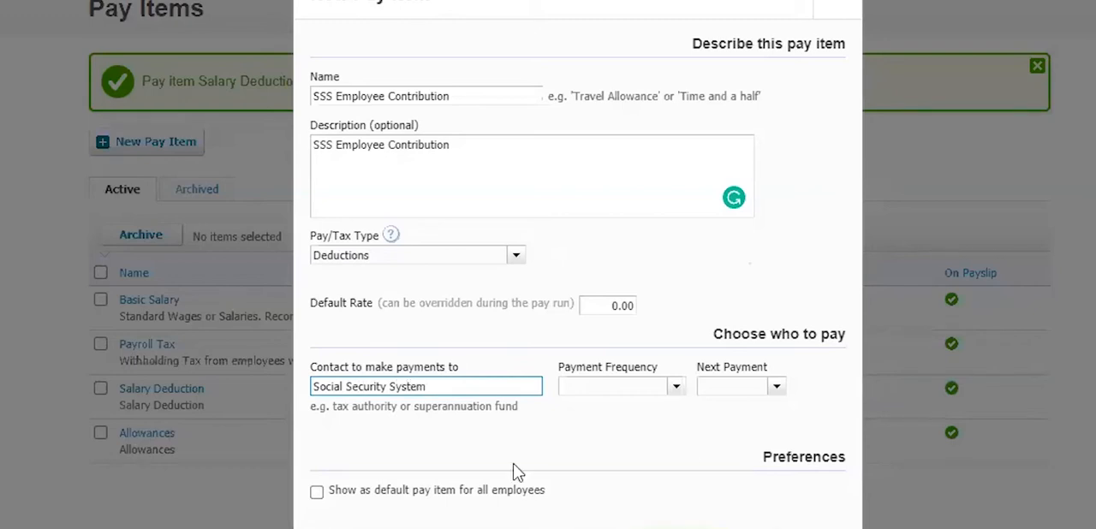
- Set monthly payments with the next on 30 Jun 2020, show the SSS item as default for all employees, and save it
{"action": "left_click", "coordinate": [677, 386]}
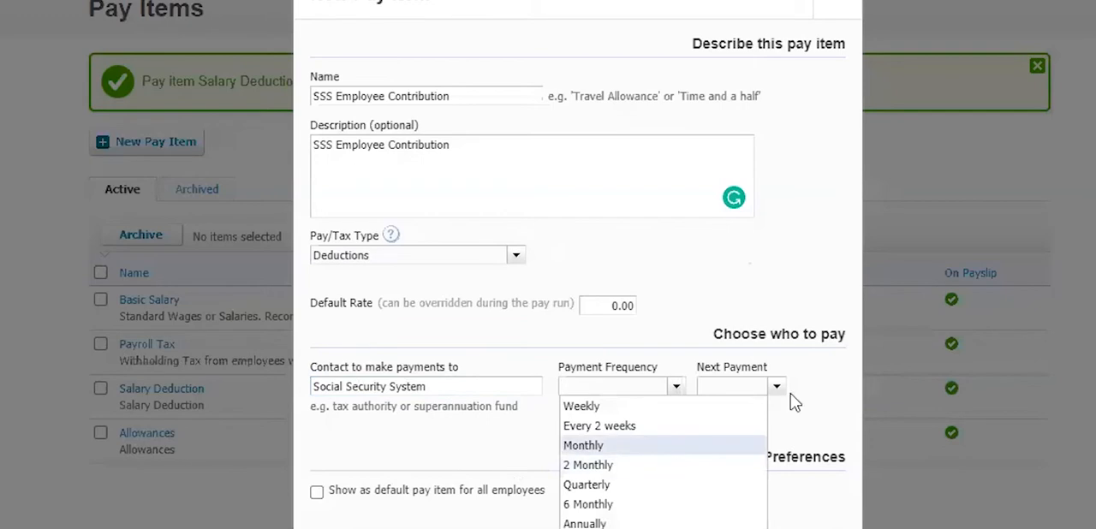
{"action": "left_click", "coordinate": [659, 440]}
{"action": "left_click", "coordinate": [778, 390]}
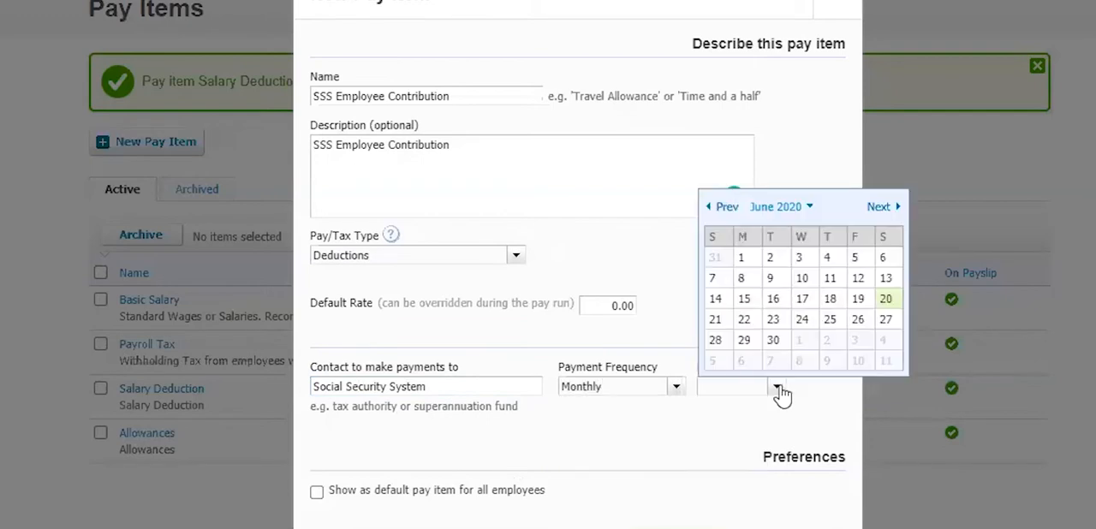
{"action": "left_click", "coordinate": [772, 339]}
{"action": "scroll", "coordinate": [385, 454], "scroll_direction": "down", "scroll_amount": 1}
{"action": "left_click", "coordinate": [317, 452]}
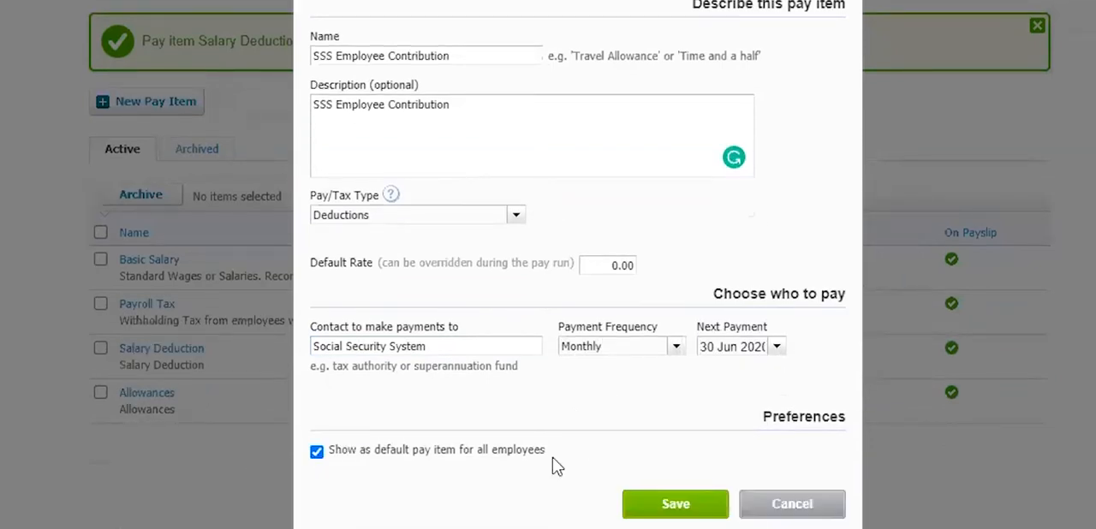
{"action": "left_click", "coordinate": [687, 510]}
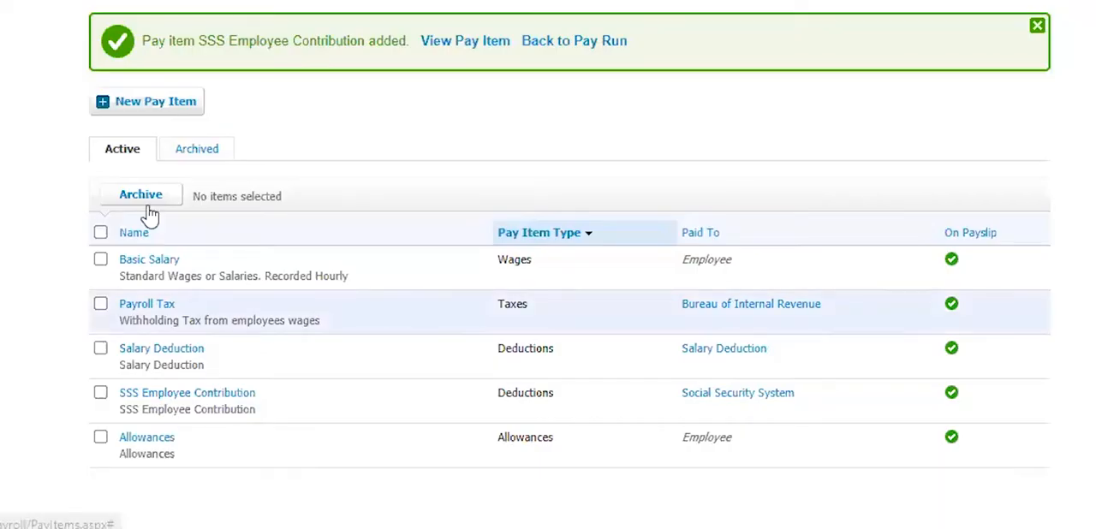
- Start another pay item, paste the Pagibig Employee Contribution entry as its name, and set the pay type to Deductions
{"action": "left_click", "coordinate": [177, 102]}
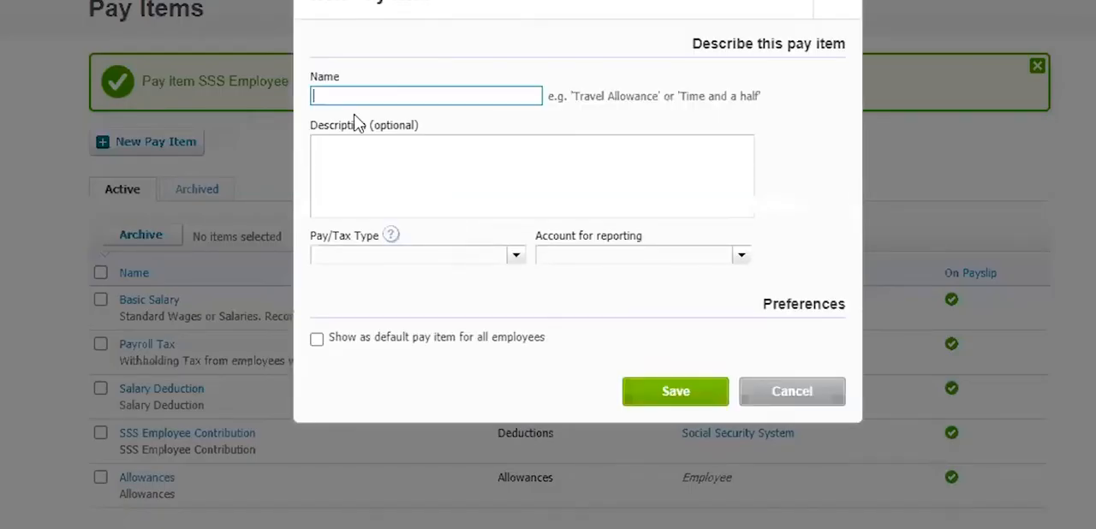
{"action": "type", "text": "Pag"}
{"action": "key", "text": "alt+Tab"}
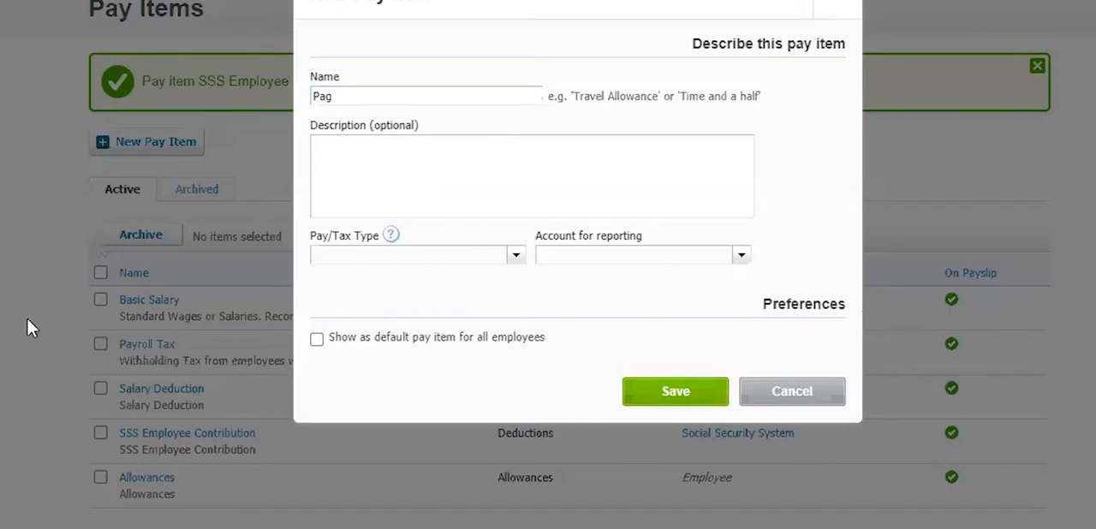
{"action": "double_click", "coordinate": [360, 96]}
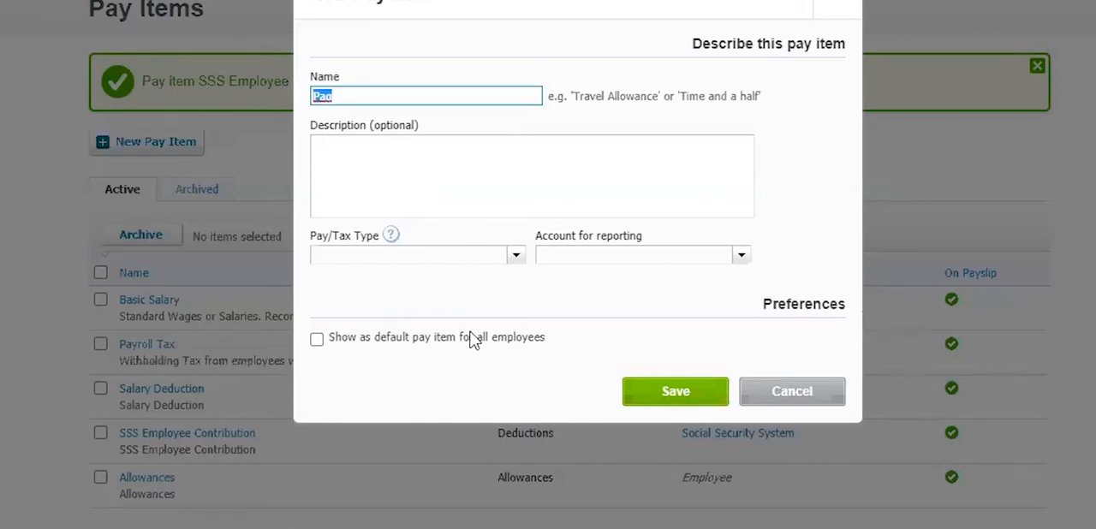
{"action": "type", "text": "5.\tPagibig Employee Contribution"}
{"action": "left_click", "coordinate": [516, 256]}
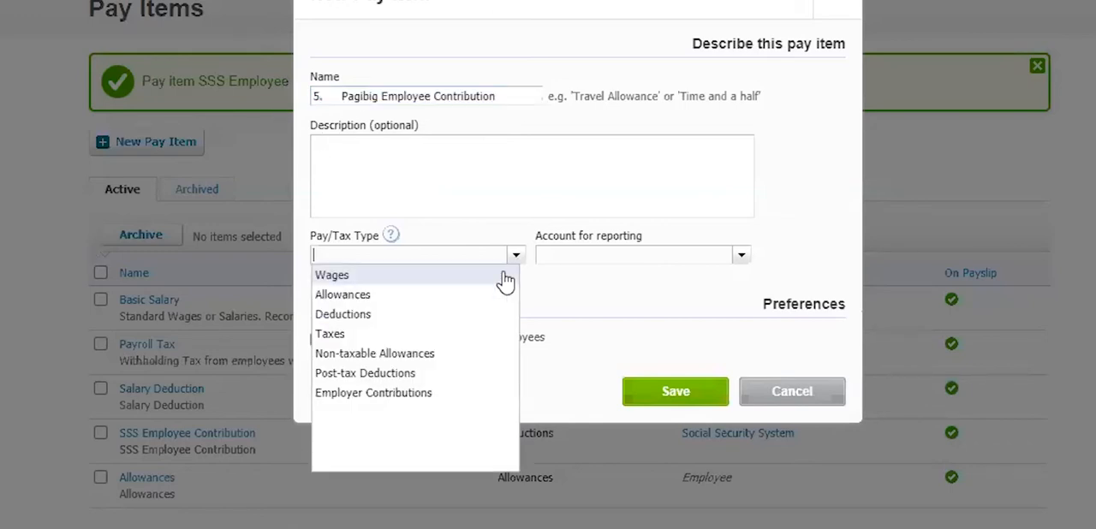
{"action": "left_click", "coordinate": [478, 327]}
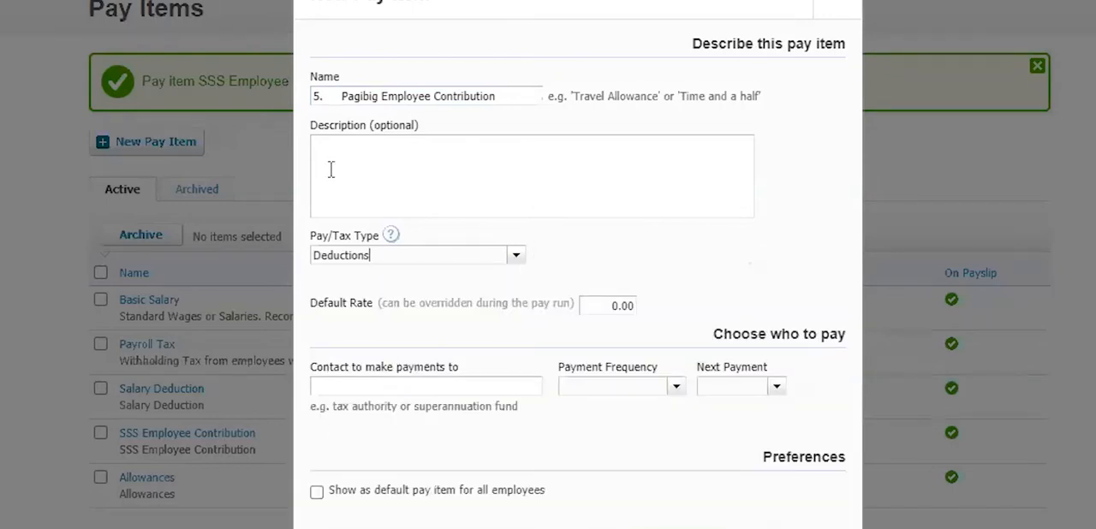
- Remove the list number from the pay item's name and reuse Pagibig Employee Contribution as the description
{"action": "left_click_drag", "start_coordinate": [341, 96], "coordinate": [220, 104]}
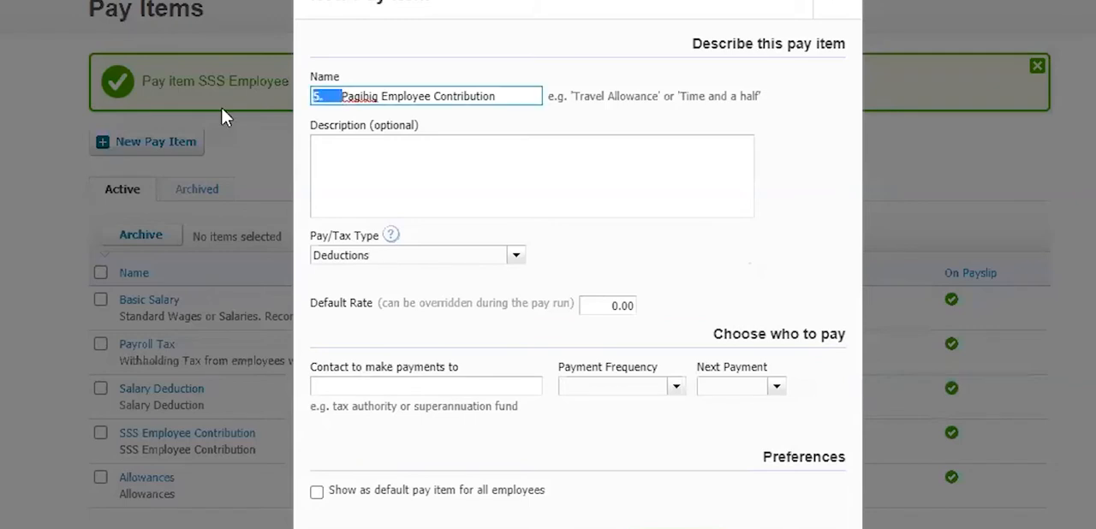
{"action": "key", "text": "BackSpace"}
{"action": "left_click", "coordinate": [529, 162]}
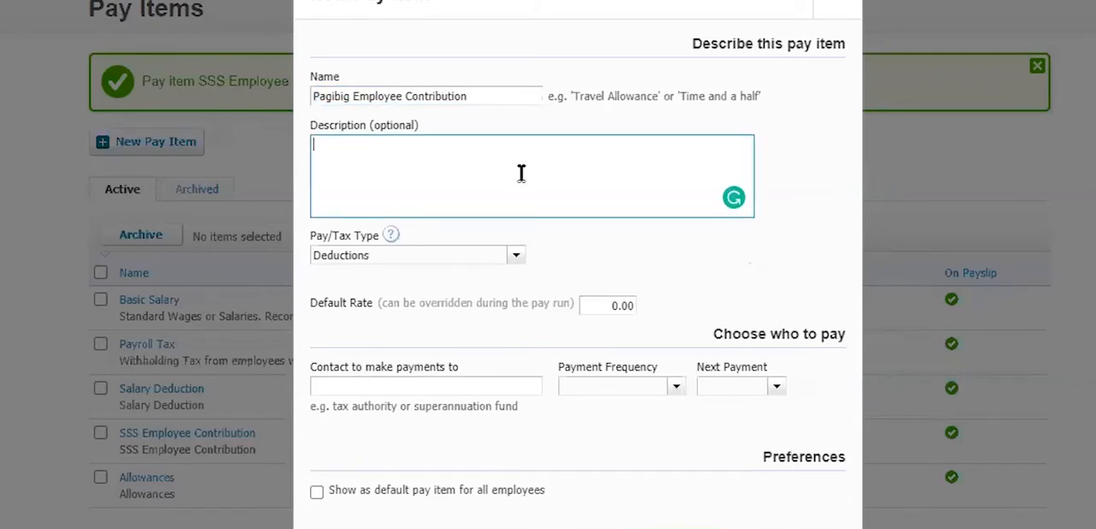
{"action": "triple_click", "coordinate": [501, 97]}
{"action": "key", "text": "ctrl+c"}
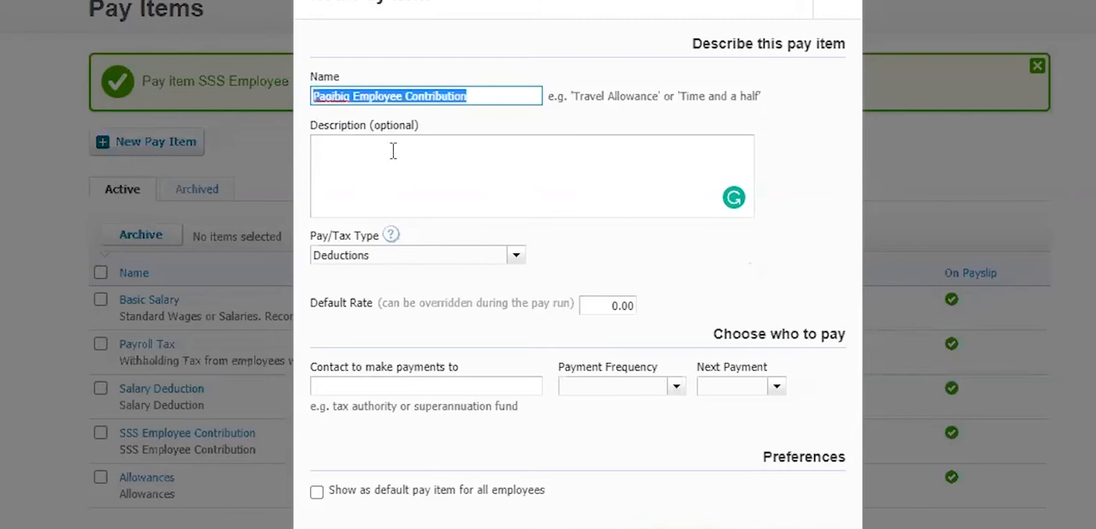
{"action": "left_click", "coordinate": [393, 151]}
{"action": "key", "text": "ctrl+v"}
- Enter Pag-Ibig Fund as the contact to make payments to, keeping the Deductions pay type
{"action": "left_click", "coordinate": [516, 255]}
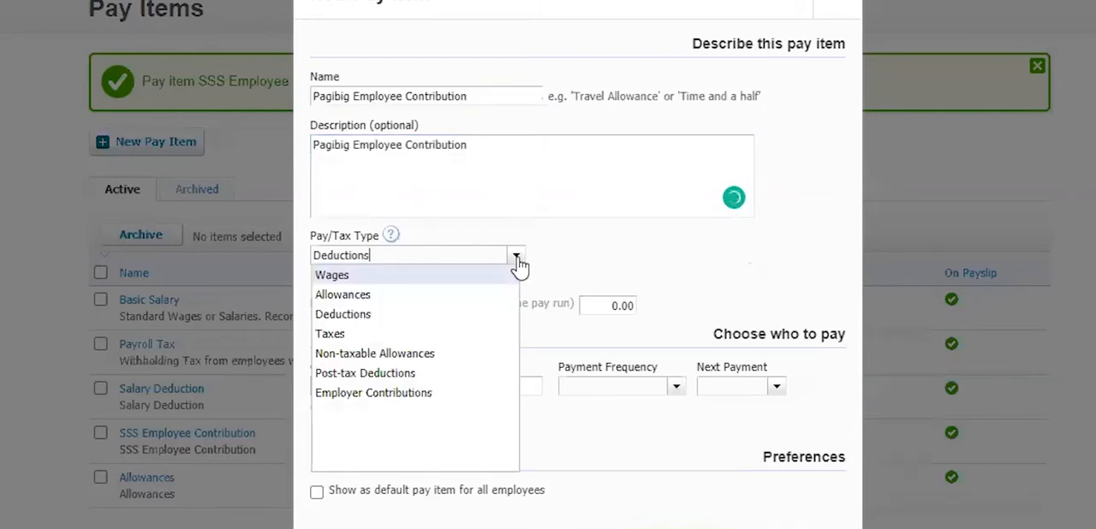
{"action": "left_click", "coordinate": [623, 251]}
{"action": "left_click", "coordinate": [436, 386]}
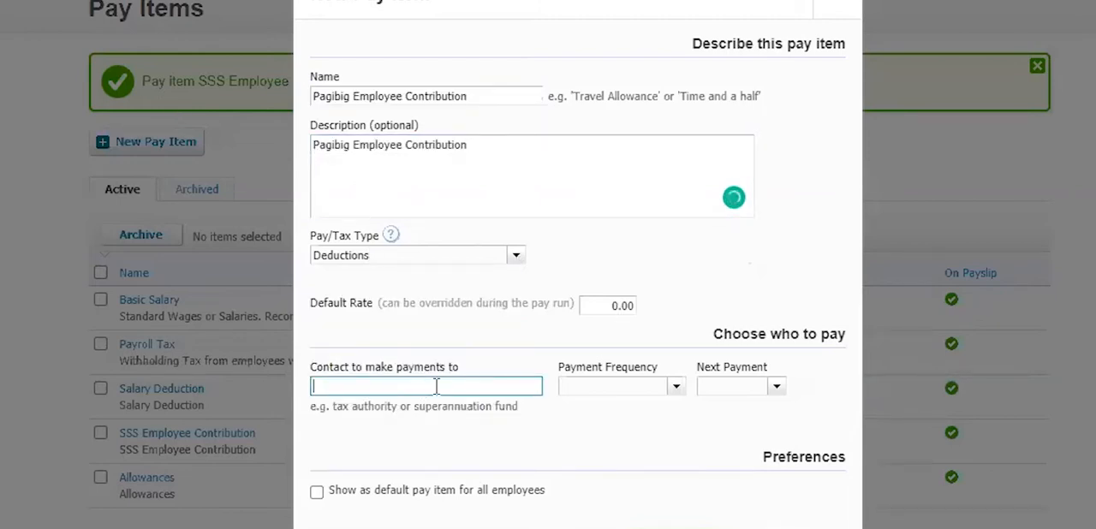
{"action": "type", "text": "Pag-Ibig Fund"}
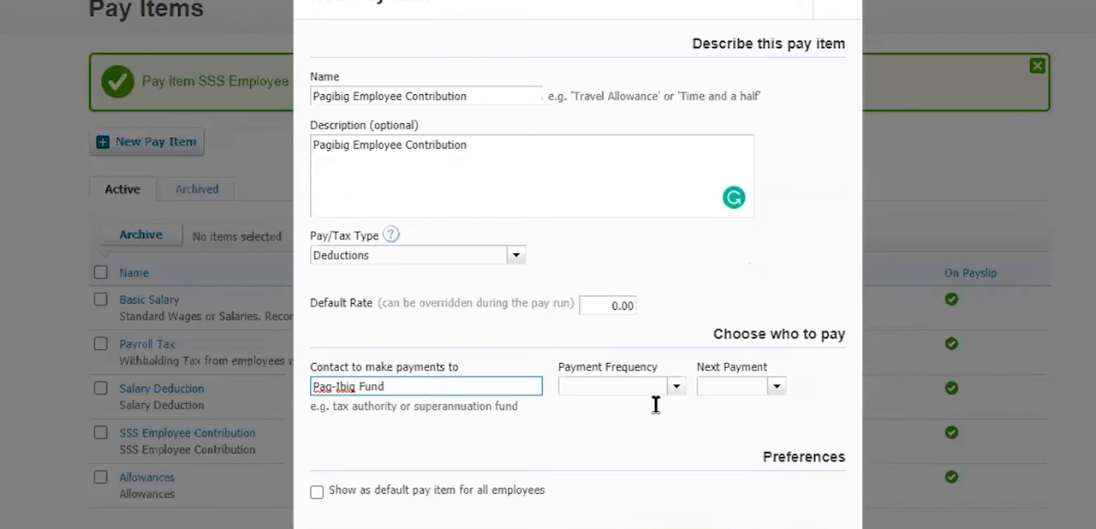
- Set monthly payments with the next on 30 Jun 2020, show the Pagibig item as default for all employees, and save it
{"action": "left_click", "coordinate": [673, 390]}
{"action": "left_click", "coordinate": [654, 446]}
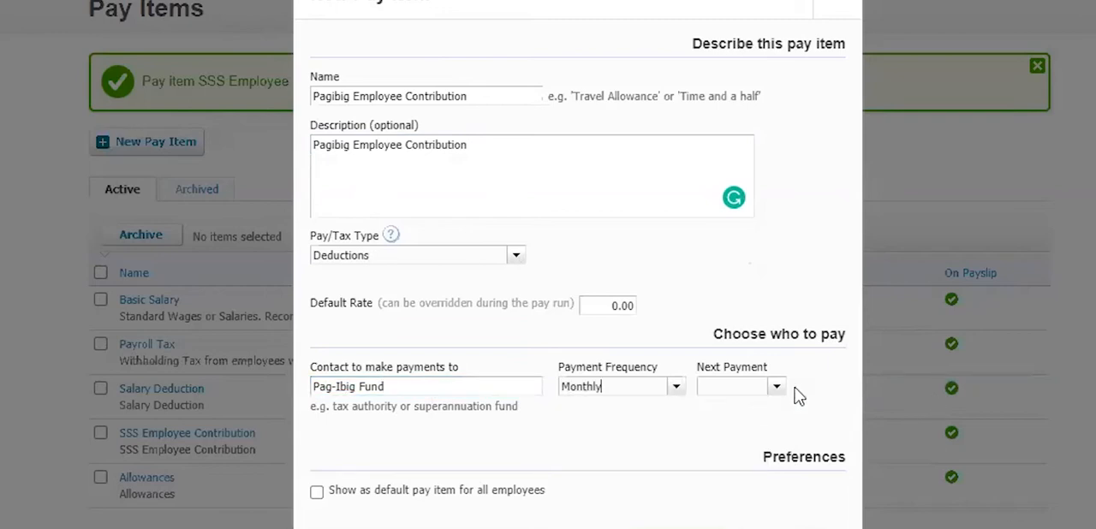
{"action": "left_click", "coordinate": [776, 386]}
{"action": "left_click", "coordinate": [737, 341]}
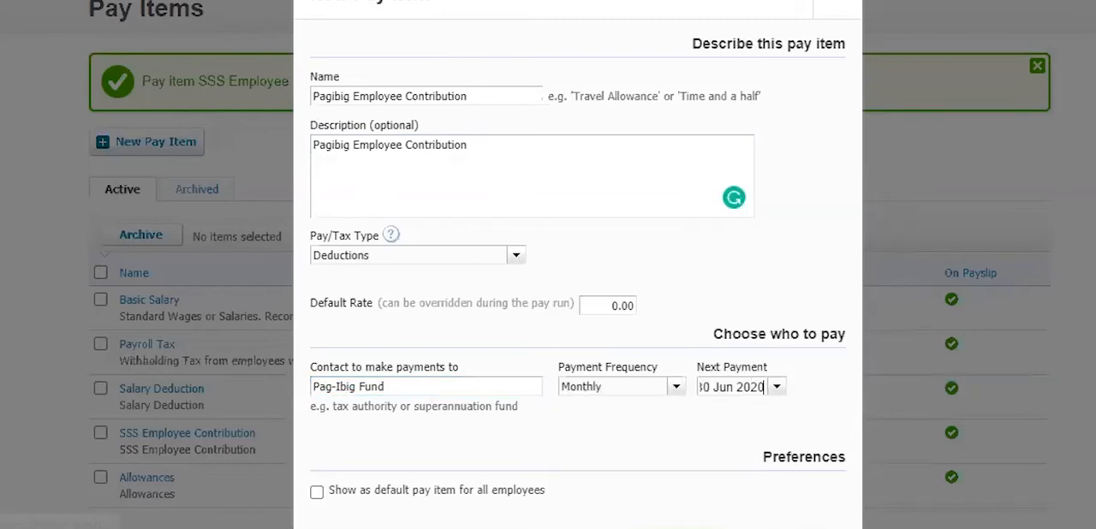
{"action": "scroll", "coordinate": [477, 465], "scroll_direction": "down", "scroll_amount": 1}
{"action": "left_click", "coordinate": [317, 415]}
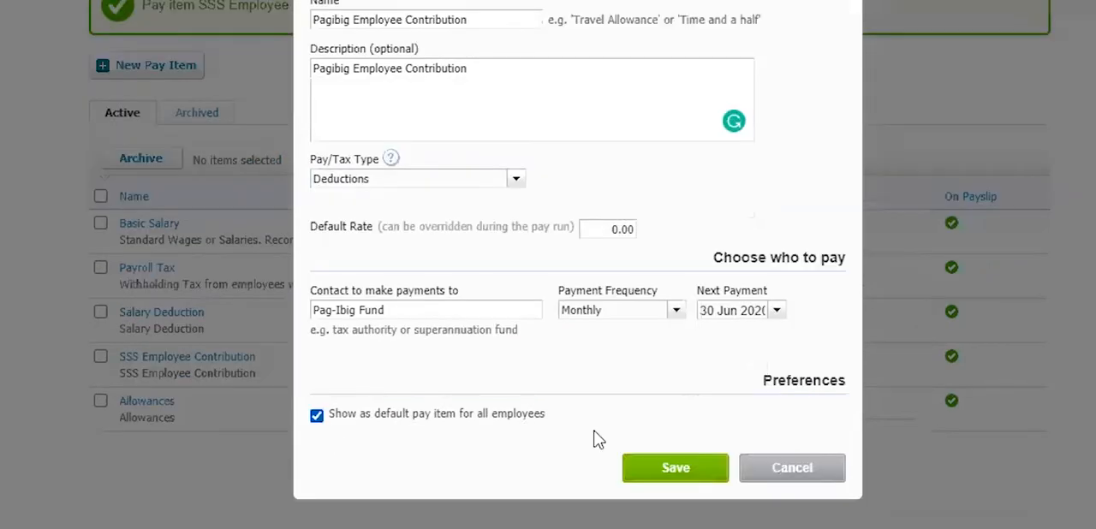
{"action": "left_click", "coordinate": [656, 471]}
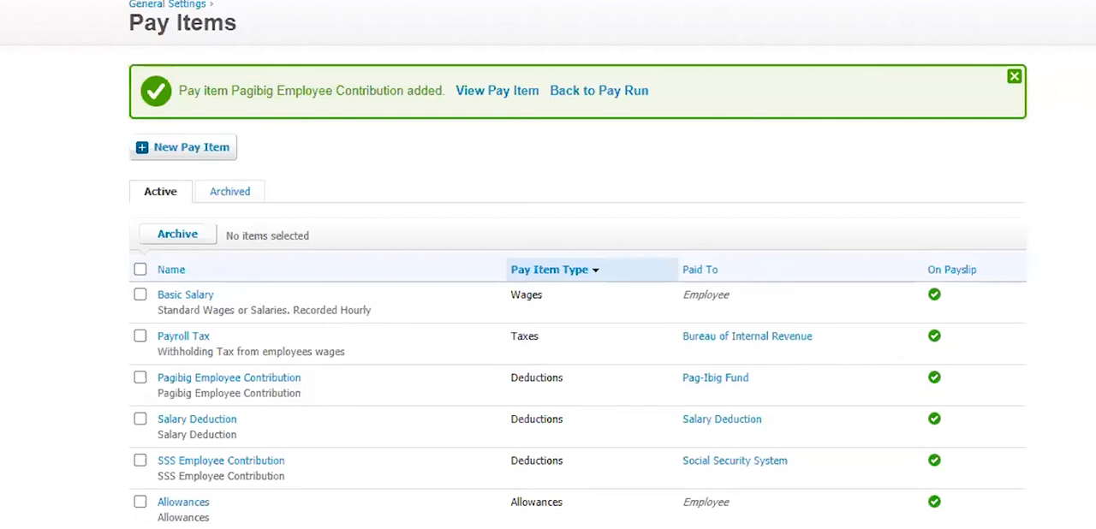
- Start another pay item with Philhealth Employee Contribution as both its name and description, without the pasted list number
{"action": "scroll", "coordinate": [422, 125], "scroll_direction": "down", "scroll_amount": 1}
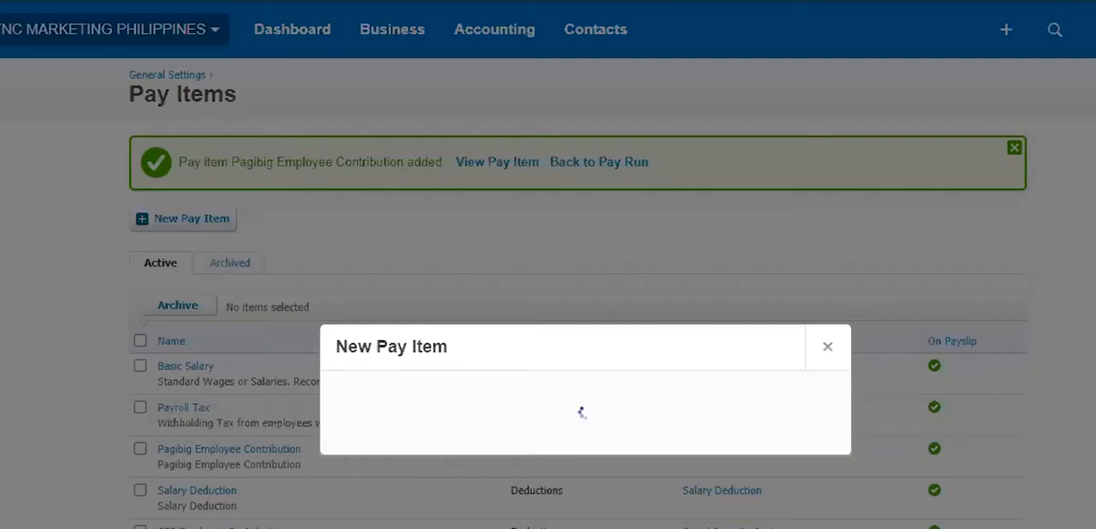
{"action": "left_click", "coordinate": [194, 108]}
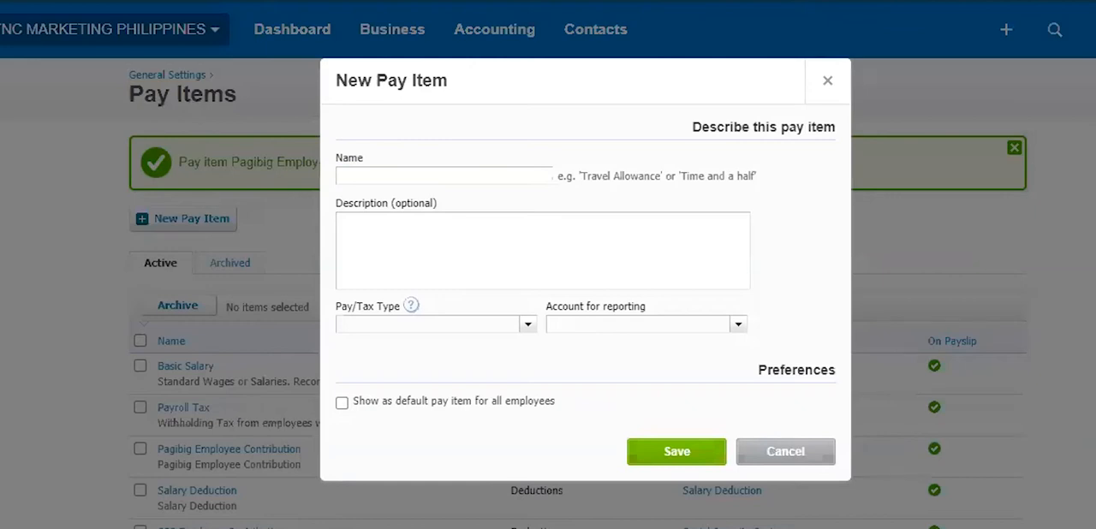
{"action": "left_click", "coordinate": [535, 174]}
{"action": "type", "text": "6.\tPhilhealth Employee Contribution"}
{"action": "left_click", "coordinate": [538, 225]}
{"action": "type", "text": "6.\tPhilhealth Employee Contribution"}
{"action": "left_click_drag", "start_coordinate": [364, 176], "coordinate": [336, 176]}
{"action": "key", "text": "BackSpace"}
{"action": "left_click_drag", "start_coordinate": [364, 221], "coordinate": [298, 220]}
{"action": "key", "text": "BackSpace"}
- Set the pay type to Deductions and enter PhilHealth as the contact to make payments to
{"action": "left_click", "coordinate": [341, 323]}
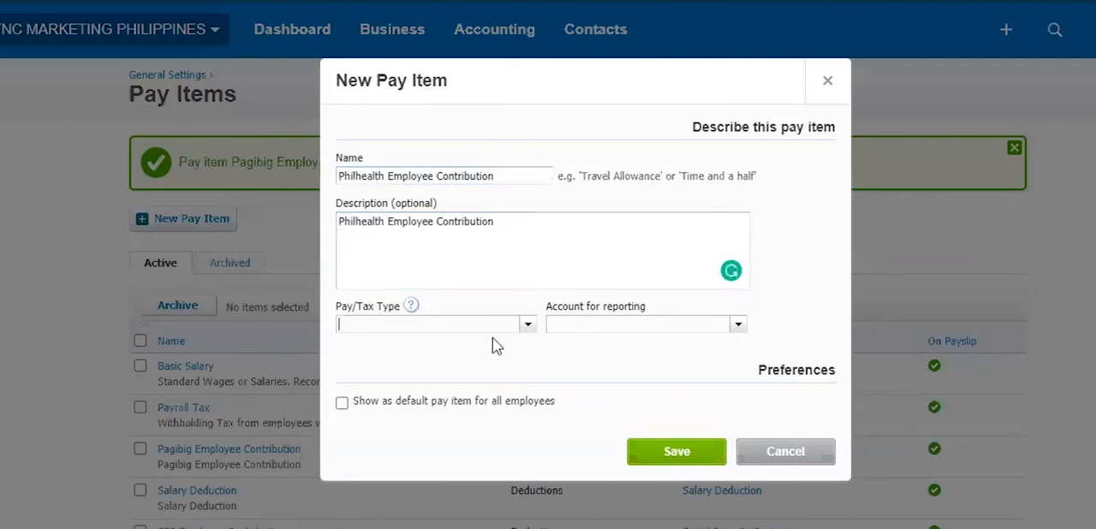
{"action": "left_click", "coordinate": [527, 325]}
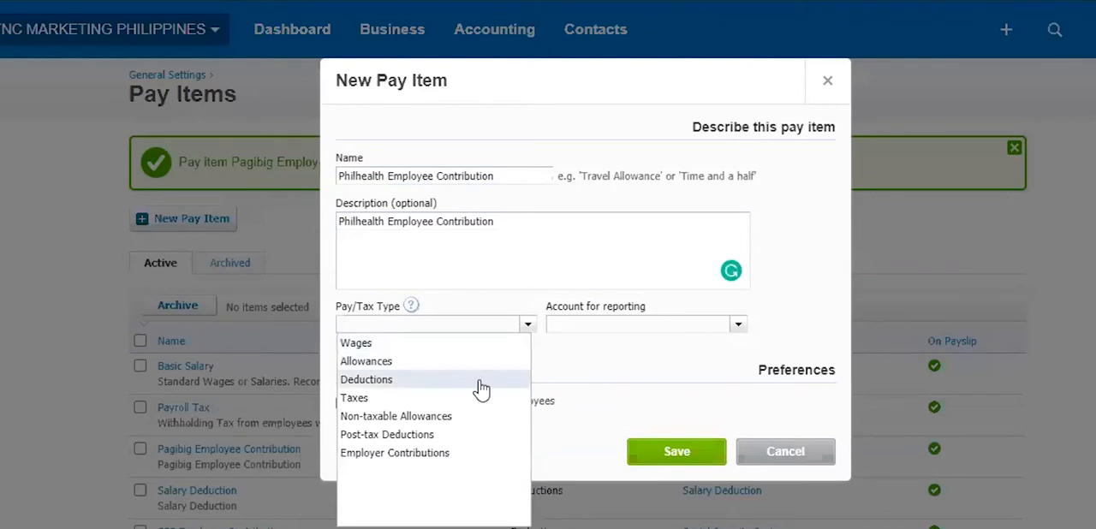
{"action": "left_click", "coordinate": [480, 381]}
{"action": "left_click", "coordinate": [522, 449]}
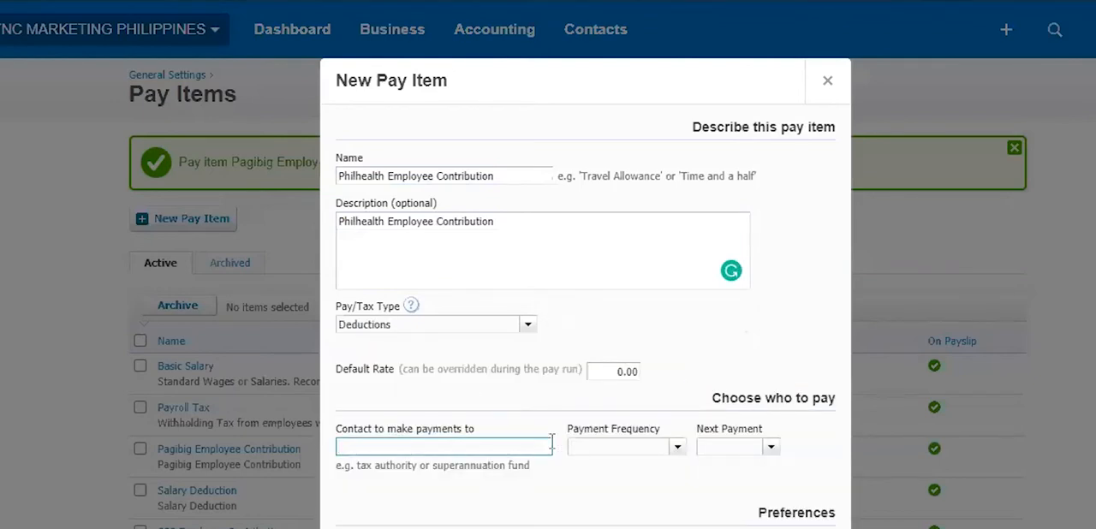
{"action": "type", "text": "PhilHealth"}
- Set monthly payments and the next payment date, show the Philhealth item as default for all employees, and save it
{"action": "left_click", "coordinate": [670, 450]}
{"action": "left_click", "coordinate": [644, 507]}
{"action": "left_click", "coordinate": [770, 448]}
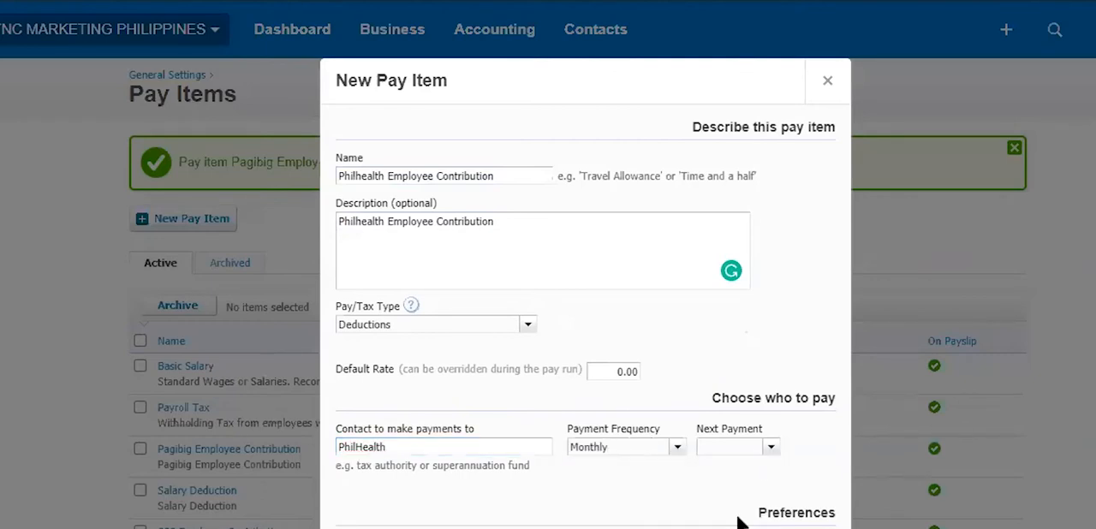
{"action": "left_click", "coordinate": [774, 407]}
{"action": "scroll", "coordinate": [666, 508], "scroll_direction": "down", "scroll_amount": 2}
{"action": "left_click", "coordinate": [342, 432]}
{"action": "left_click", "coordinate": [678, 482]}
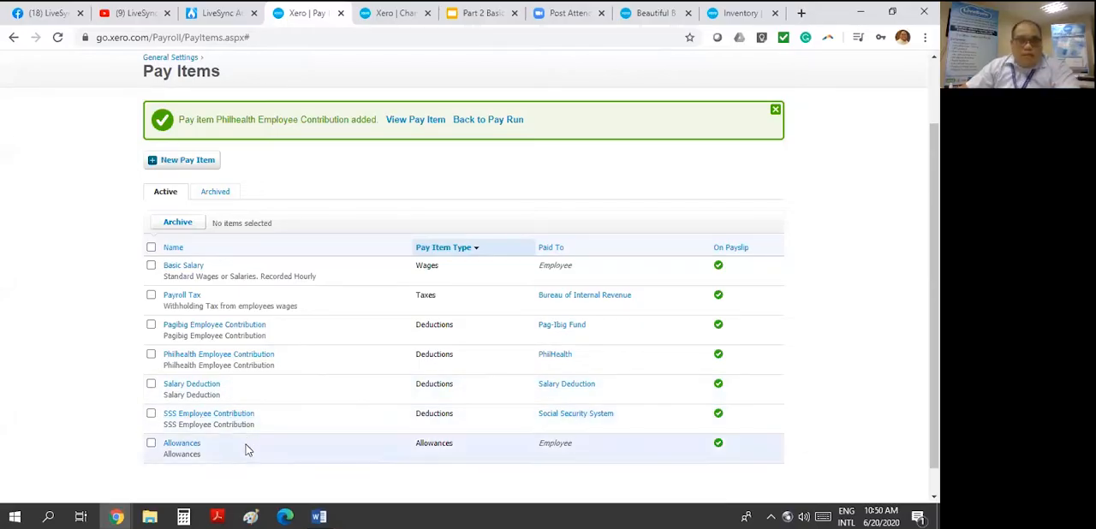
- Go to the organisation's pay runs and start a new pay run
{"action": "scroll", "coordinate": [248, 450], "scroll_direction": "down", "scroll_amount": 1}
{"action": "scroll", "coordinate": [399, 470], "scroll_direction": "up", "scroll_amount": 2}
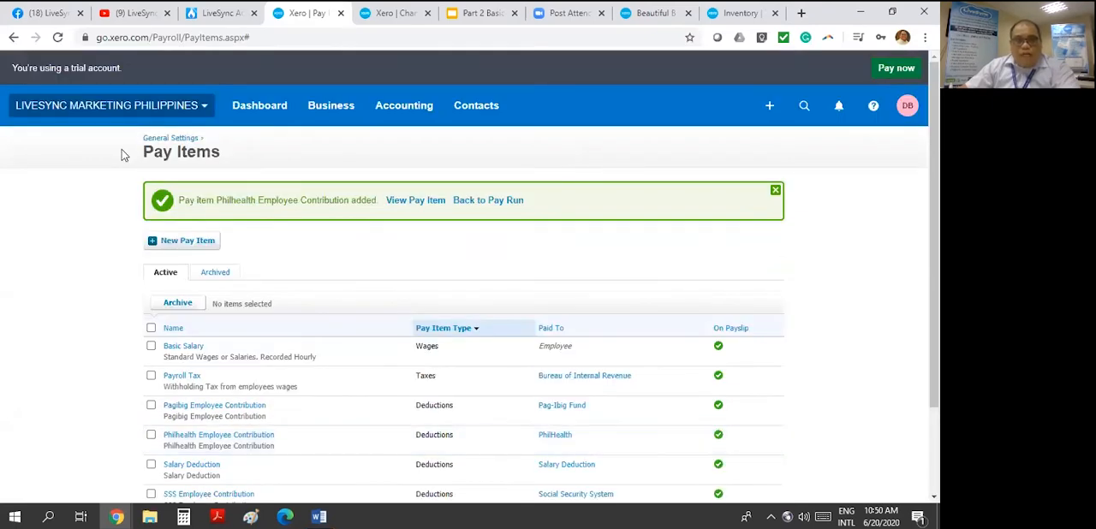
{"action": "left_click", "coordinate": [331, 106]}
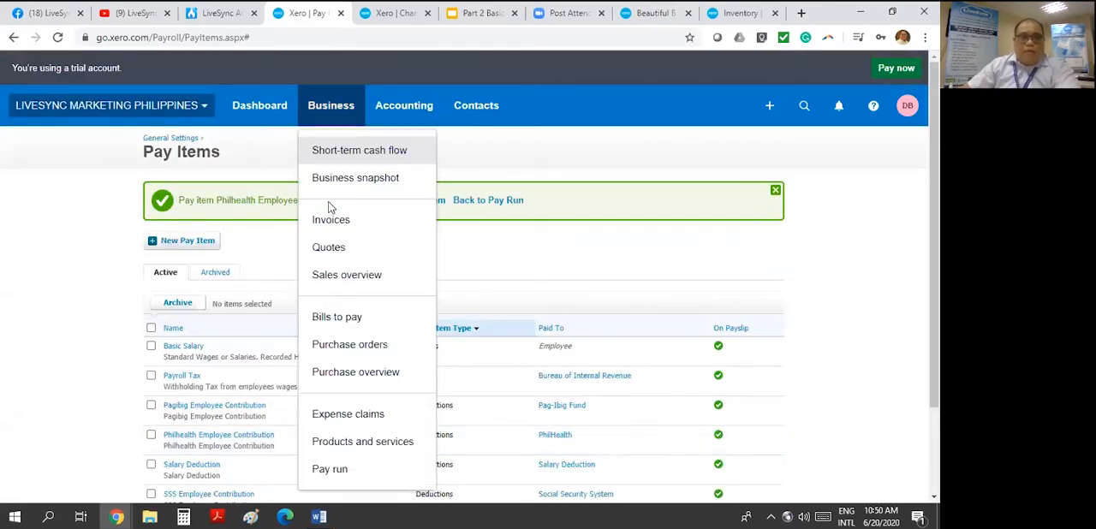
{"action": "left_click", "coordinate": [337, 471]}
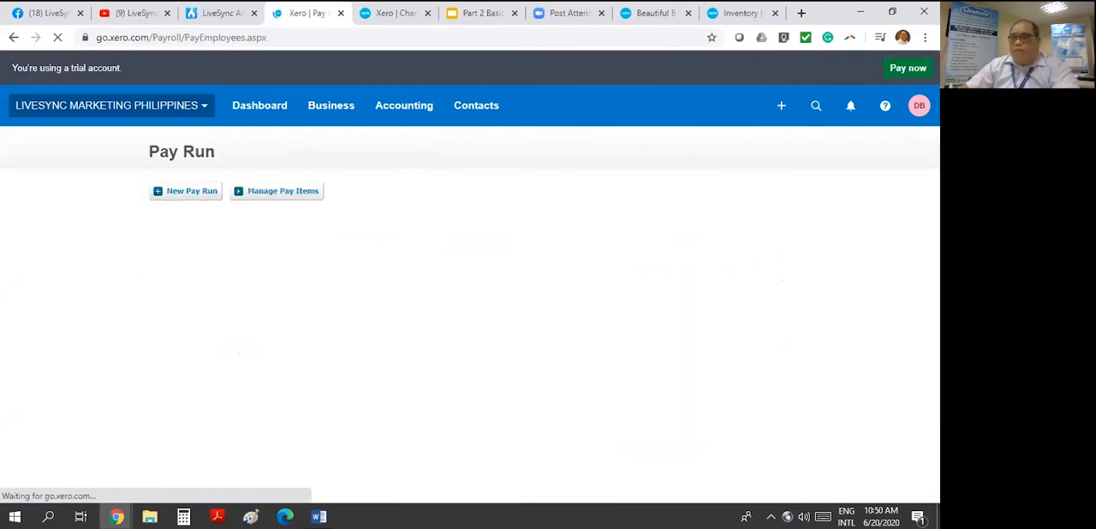
{"action": "key", "text": "alt+Tab"}
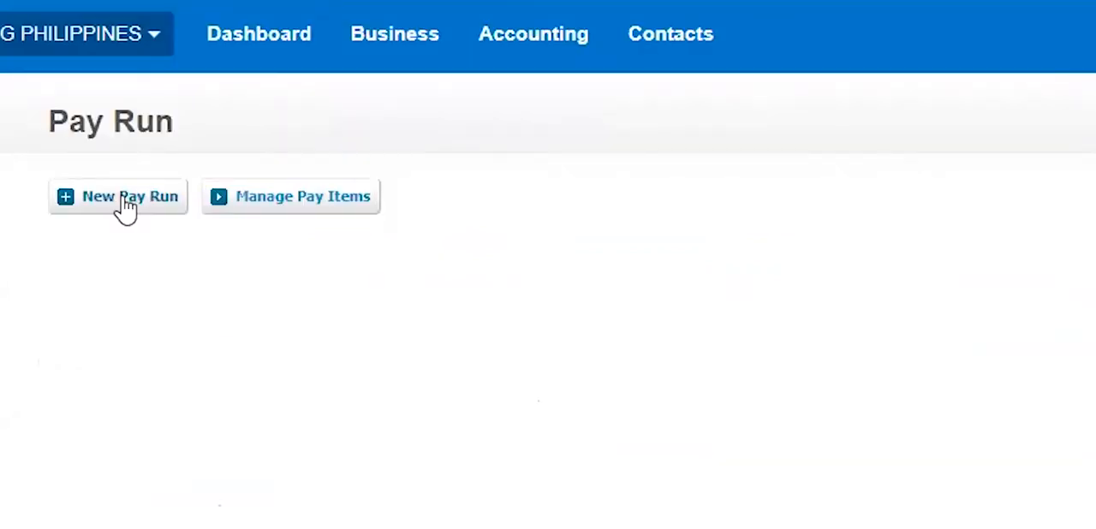
{"action": "left_click", "coordinate": [189, 195]}
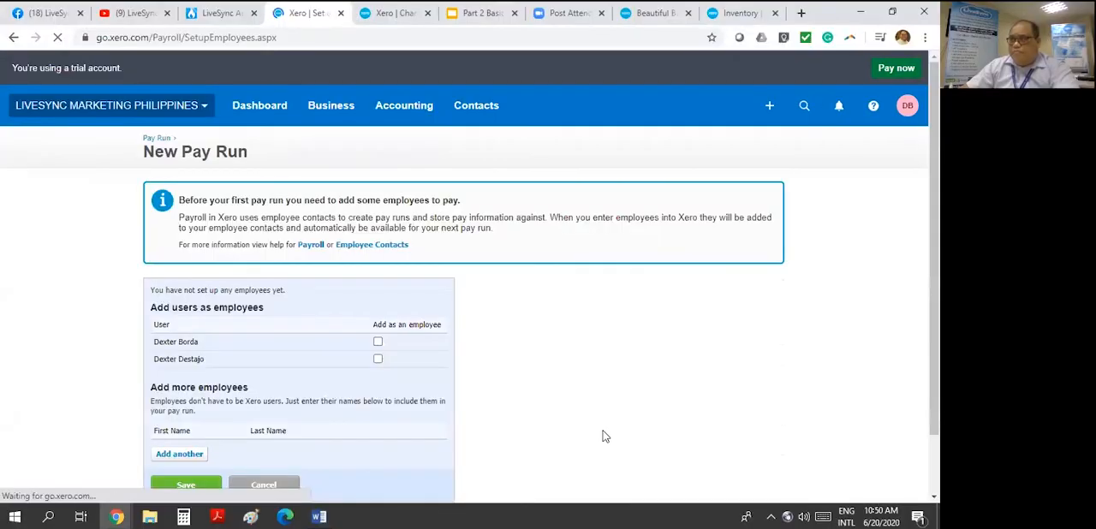
- Enter the first and last names of two additional employees in the employee setup for the pay run
{"action": "scroll", "coordinate": [599, 363], "scroll_direction": "down", "scroll_amount": 1}
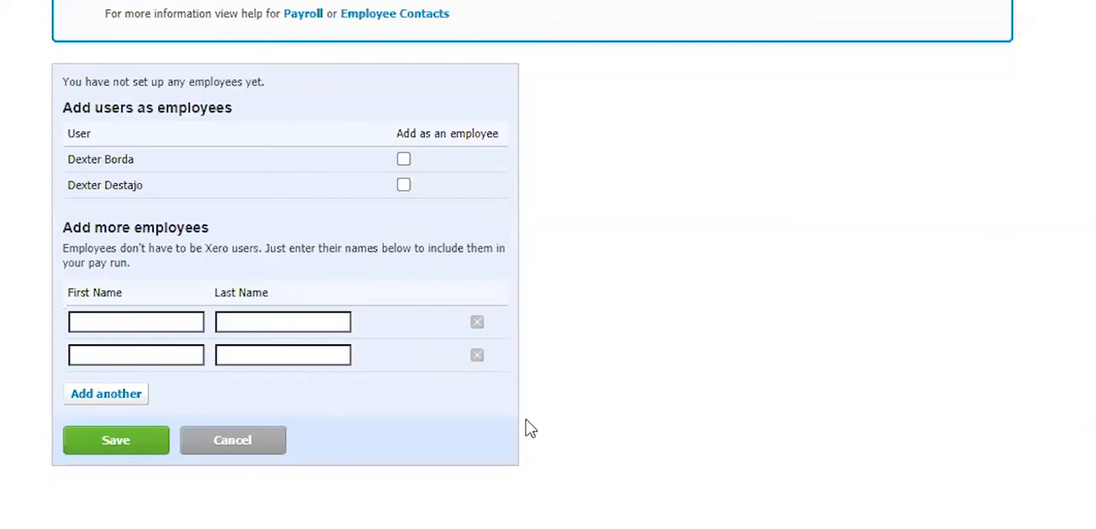
{"action": "left_click", "coordinate": [195, 324]}
{"action": "left_click", "coordinate": [261, 322]}
{"action": "left_click", "coordinate": [159, 360]}
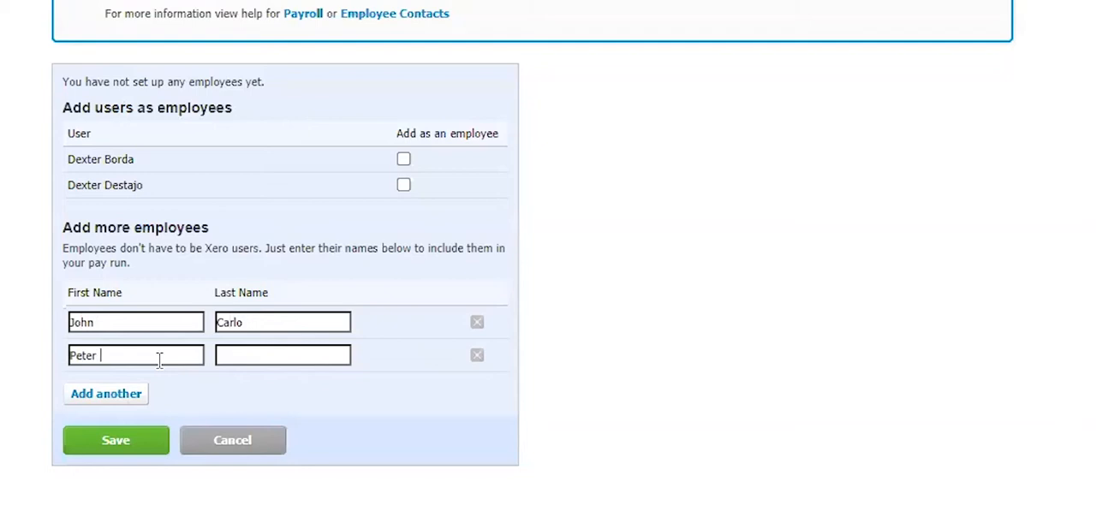
{"action": "left_click", "coordinate": [294, 355]}
- Add a third employee row and fill in that employee's first and last name
{"action": "left_click", "coordinate": [106, 393]}
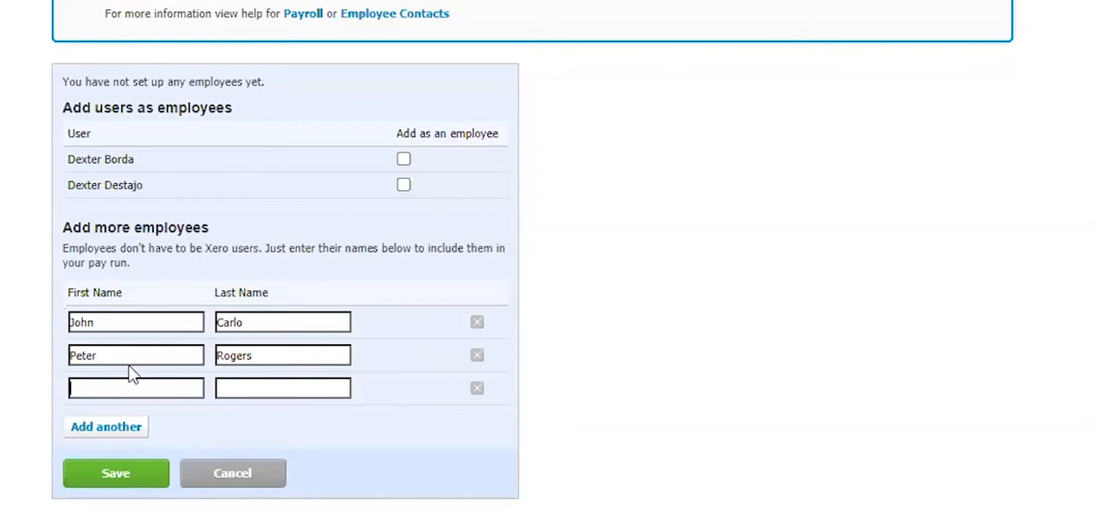
{"action": "left_click", "coordinate": [272, 389]}
{"action": "scroll", "coordinate": [719, 248], "scroll_direction": "down", "scroll_amount": 1}
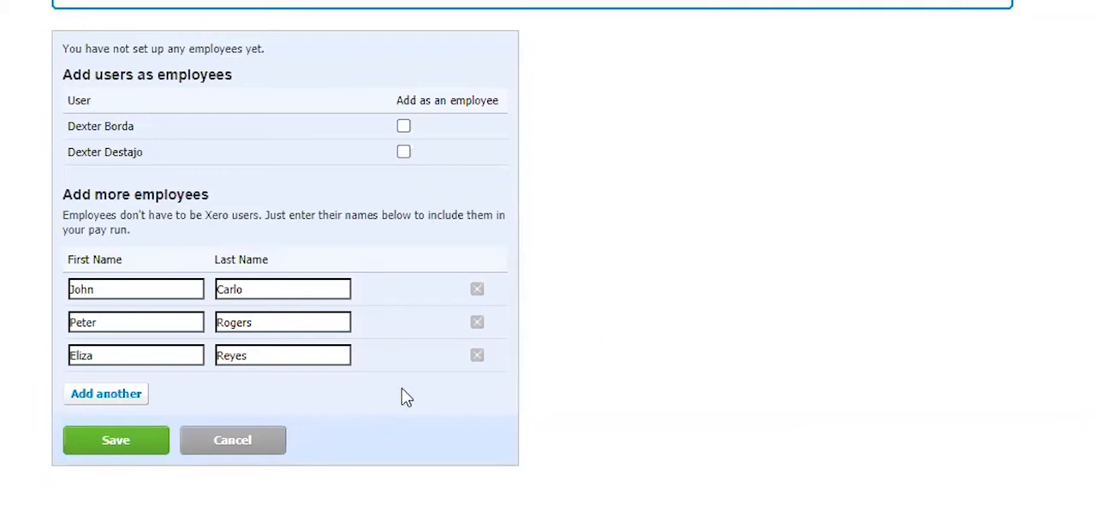
{"action": "left_click", "coordinate": [106, 395]}
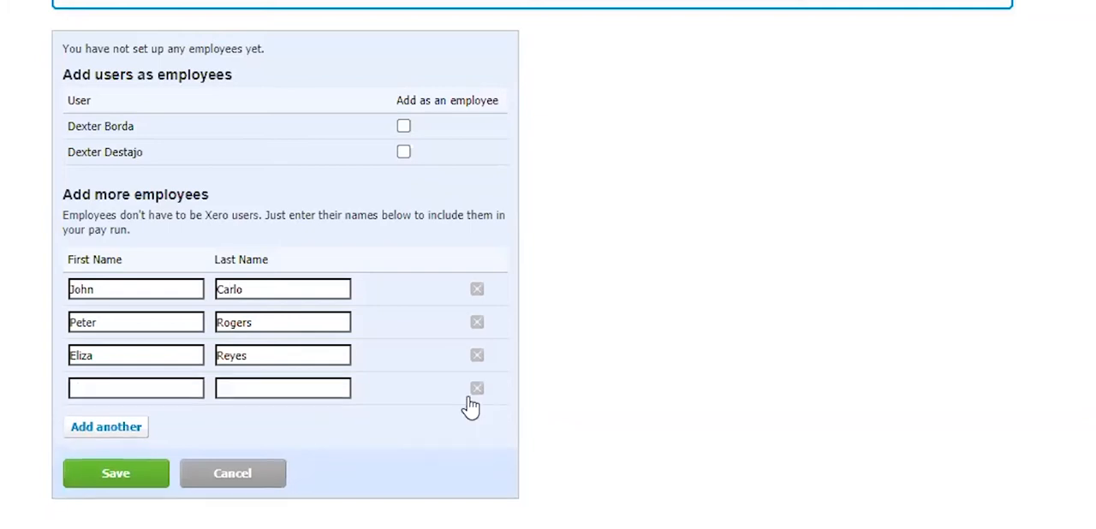
{"action": "left_click", "coordinate": [477, 388]}
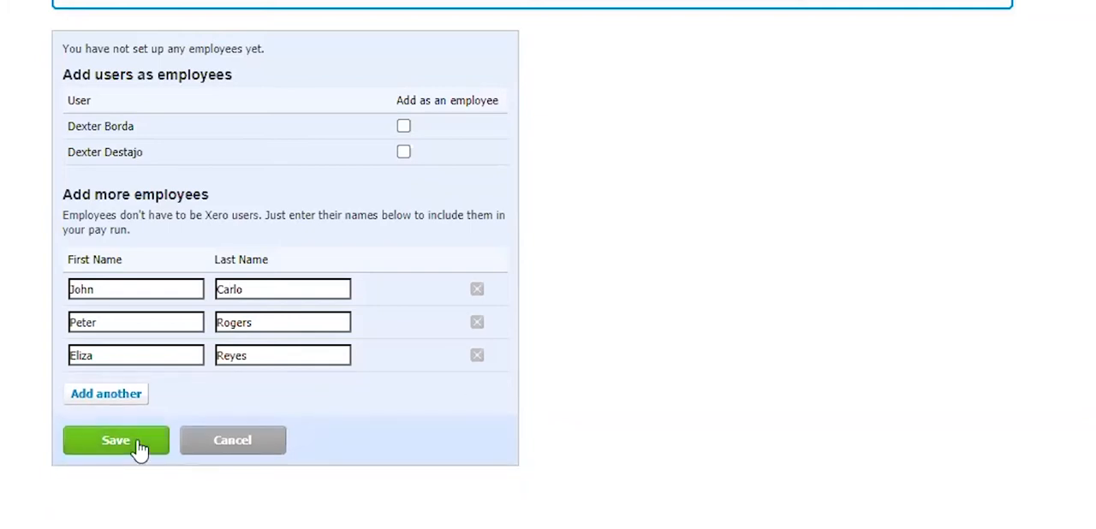
{"action": "left_click", "coordinate": [403, 127]}
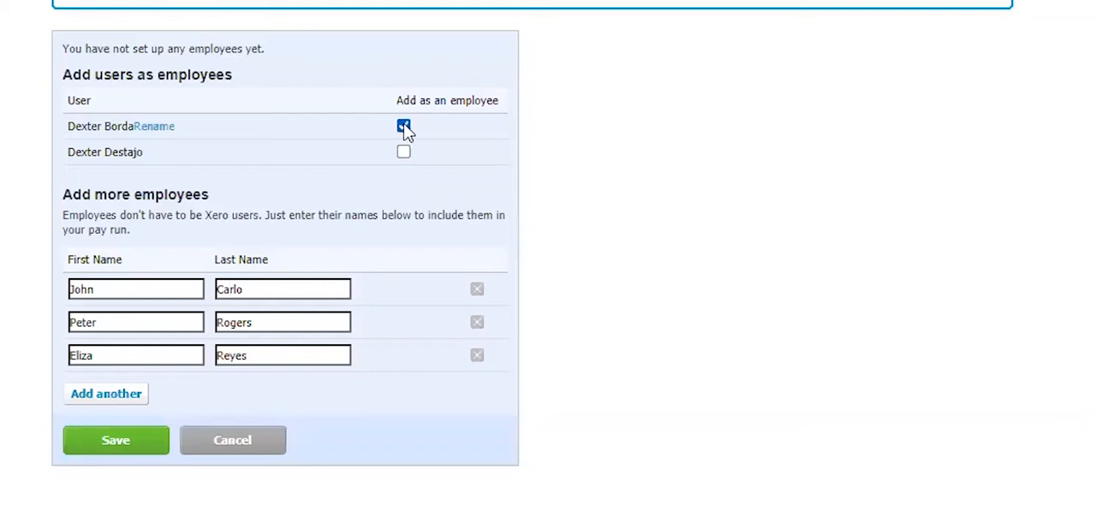
{"action": "left_click", "coordinate": [404, 126]}
- Save the three employees and set the pay run to every 2 weeks starting from 1 Jun 2020
{"action": "left_click", "coordinate": [127, 452]}
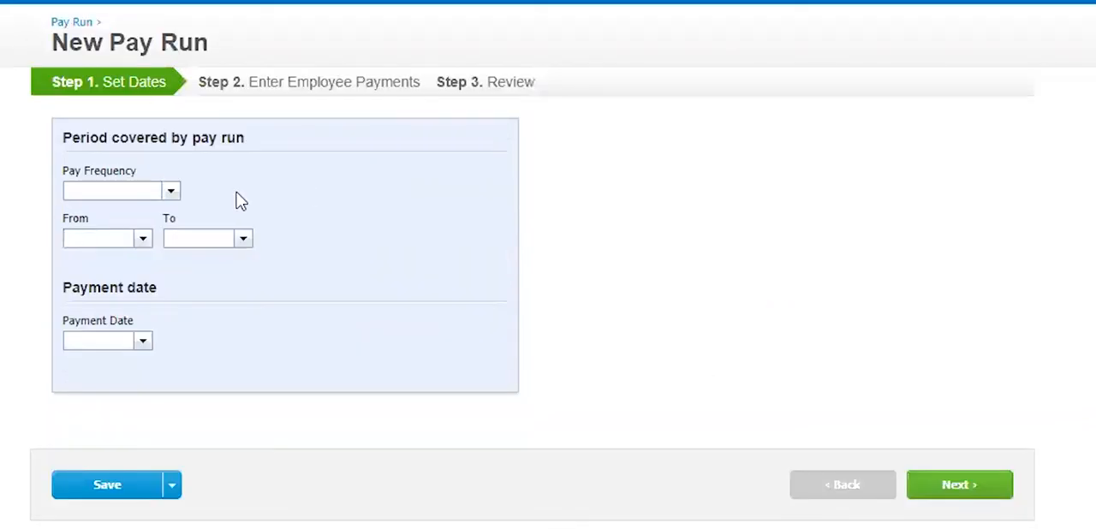
{"action": "left_click", "coordinate": [172, 195]}
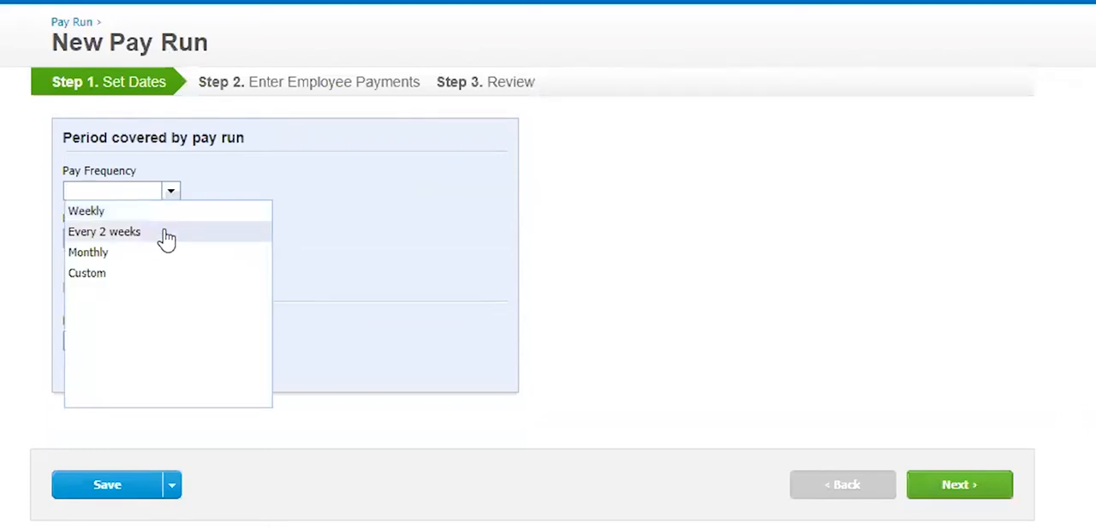
{"action": "left_click", "coordinate": [164, 233]}
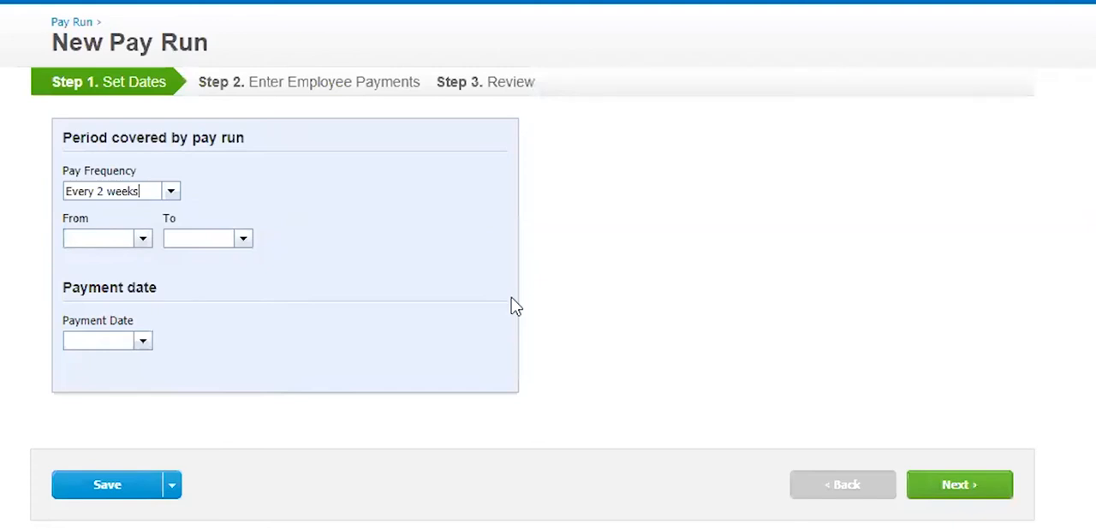
{"action": "left_click", "coordinate": [142, 240]}
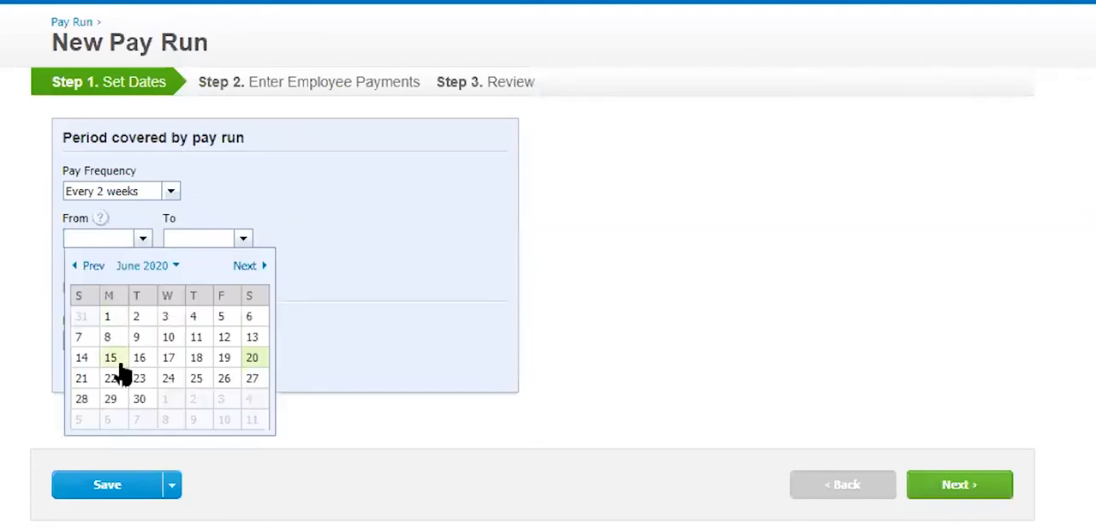
{"action": "left_click", "coordinate": [109, 318]}
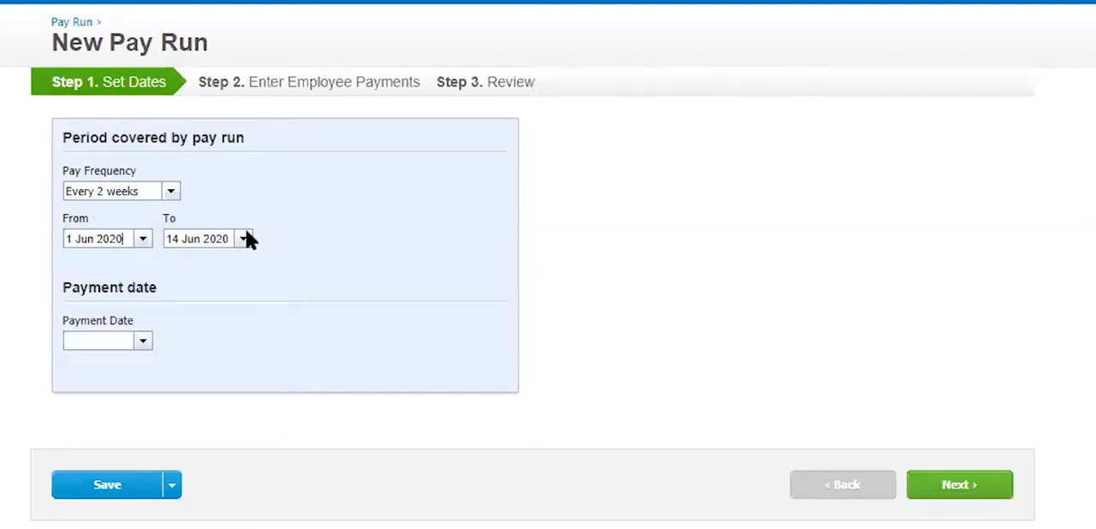
- Set both the end of the pay period and the payment date to 15 Jun 2020
{"action": "left_click", "coordinate": [245, 242]}
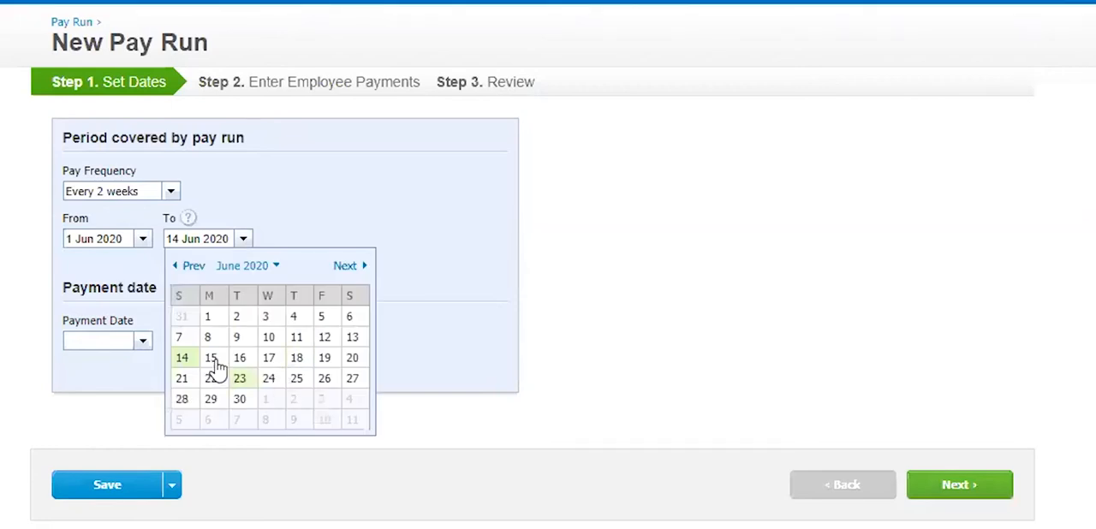
{"action": "left_click", "coordinate": [214, 358]}
{"action": "left_click", "coordinate": [141, 344]}
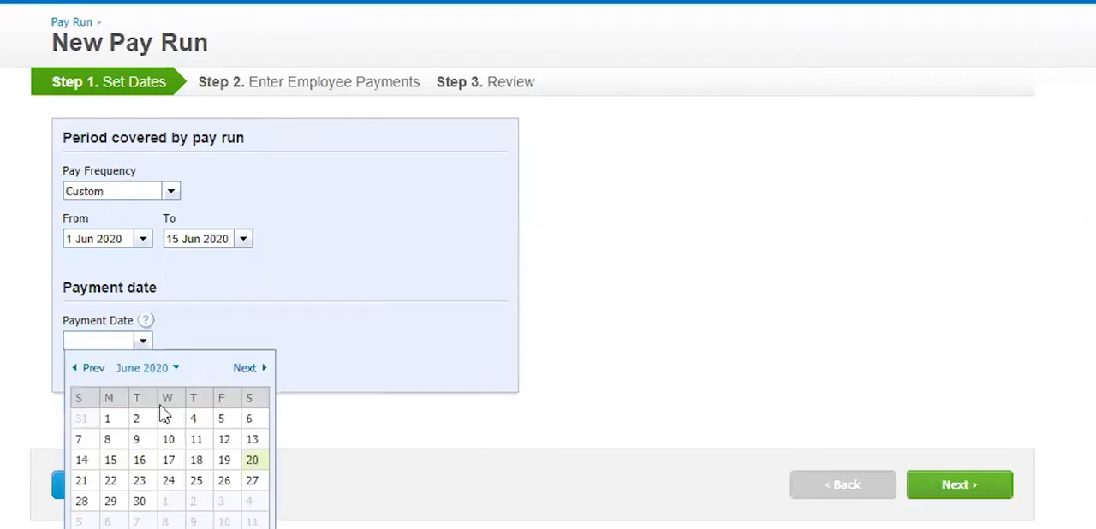
{"action": "left_click", "coordinate": [111, 462]}
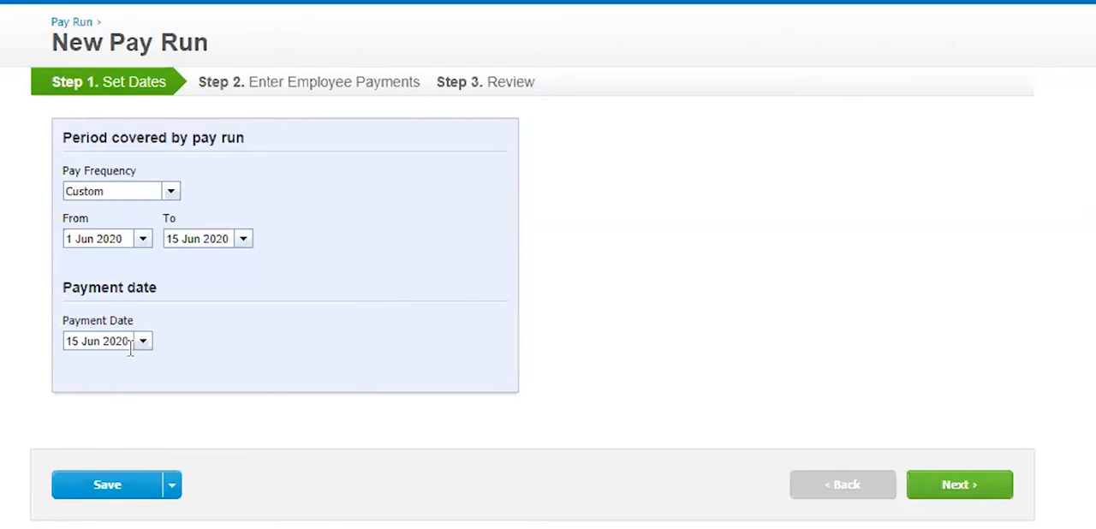
- Change the pay run's payment date to 2 Jul 2020
{"action": "left_click", "coordinate": [65, 344]}
{"action": "left_click", "coordinate": [143, 341]}
{"action": "left_click", "coordinate": [248, 368]}
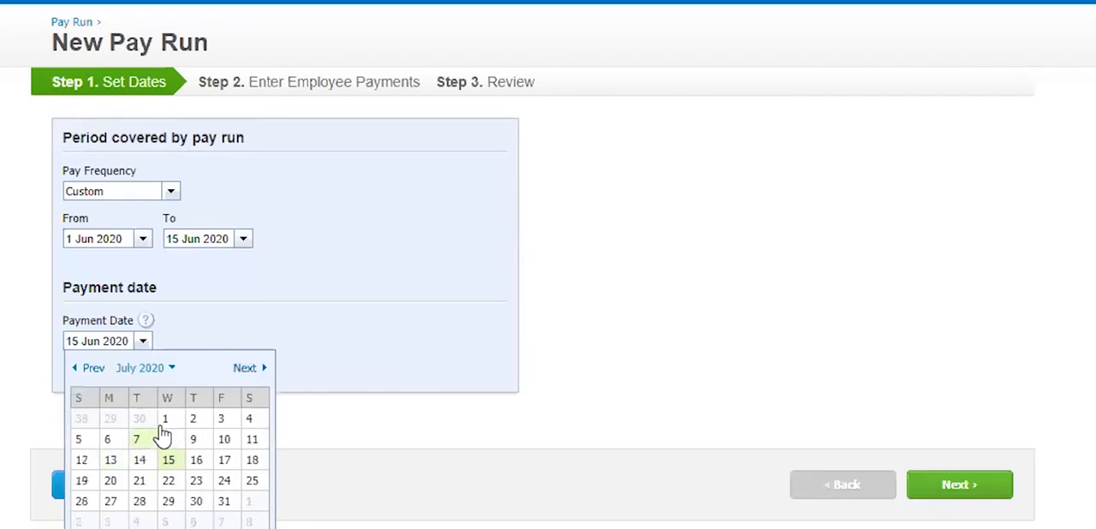
{"action": "left_click", "coordinate": [200, 418]}
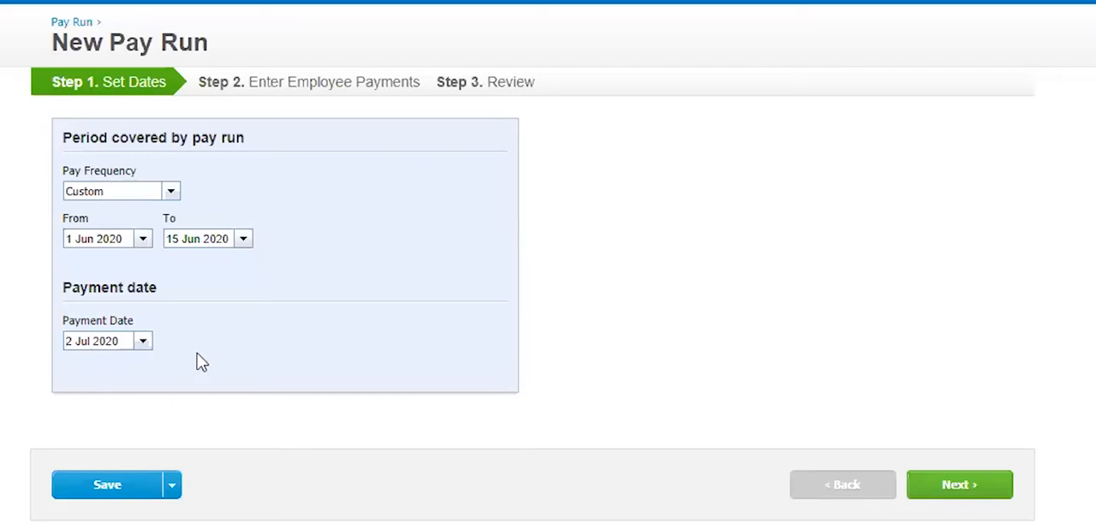
- Change the pay run's payment date to 30 Jun 2020
{"action": "left_click", "coordinate": [143, 341]}
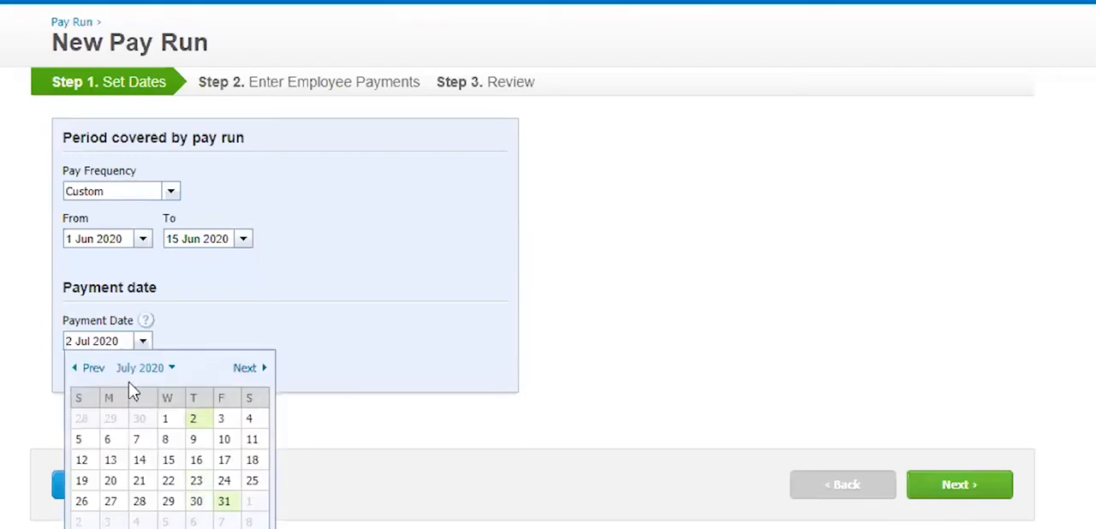
{"action": "left_click", "coordinate": [91, 368]}
{"action": "left_click", "coordinate": [141, 503]}
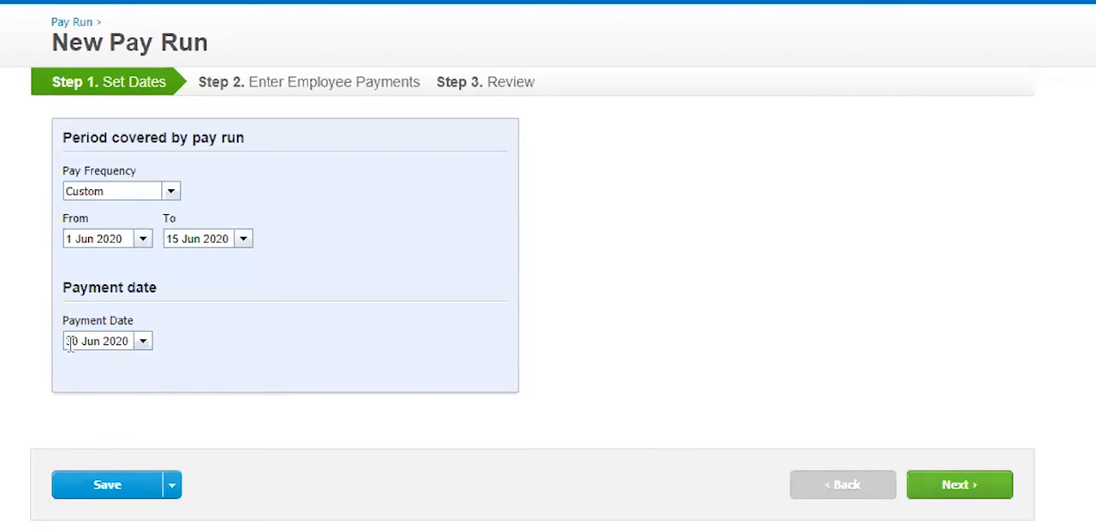
{"action": "left_click", "coordinate": [107, 341]}
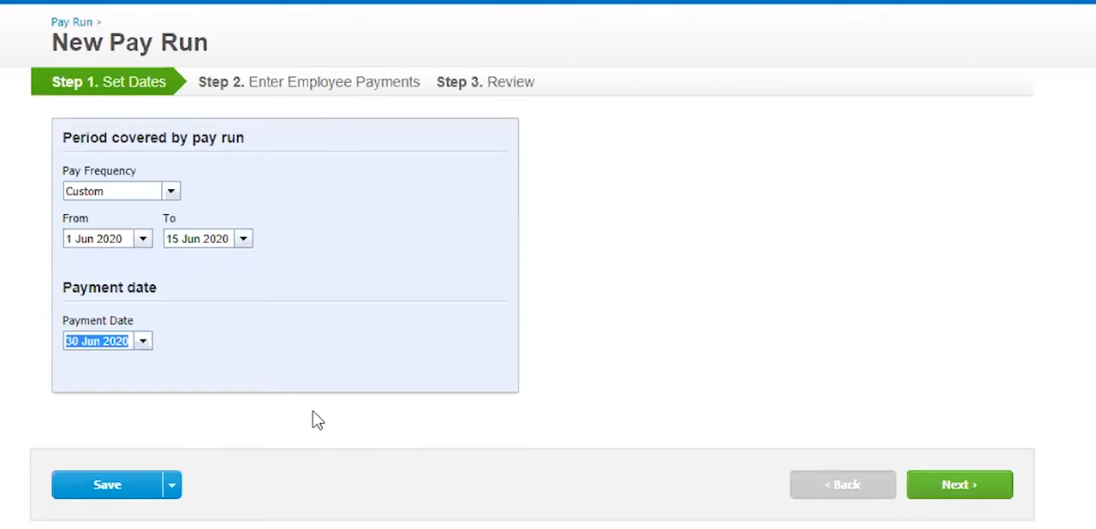
{"action": "left_click", "coordinate": [352, 309]}
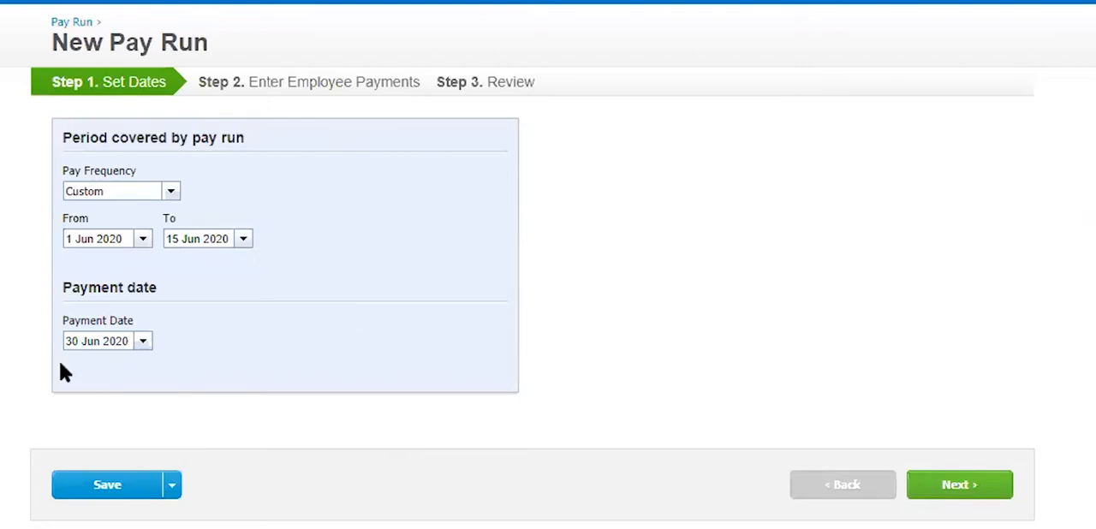
- Set the payment date to 15 Jun 2020 and continue to entering the employee payments
{"action": "left_click", "coordinate": [143, 343]}
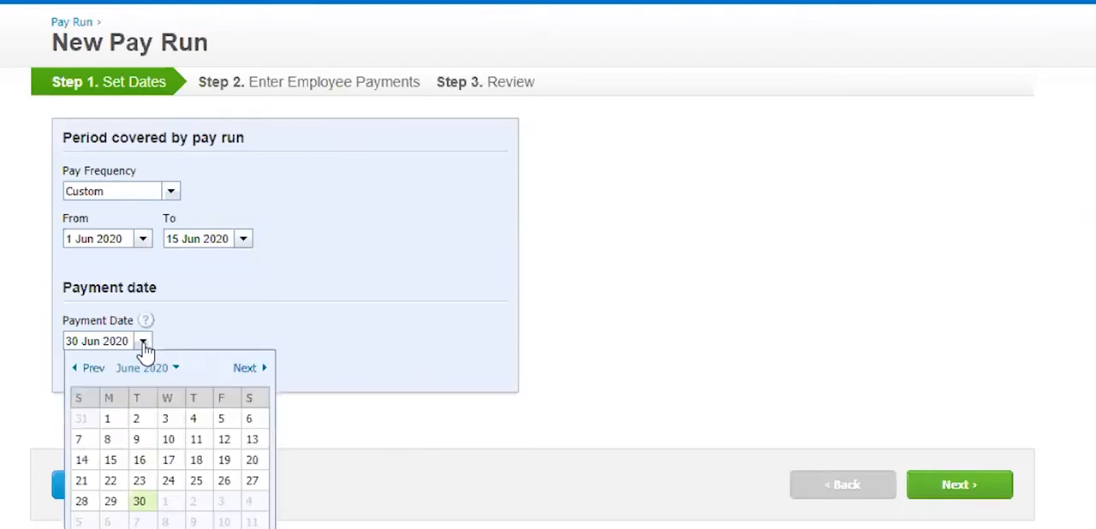
{"action": "left_click", "coordinate": [117, 464]}
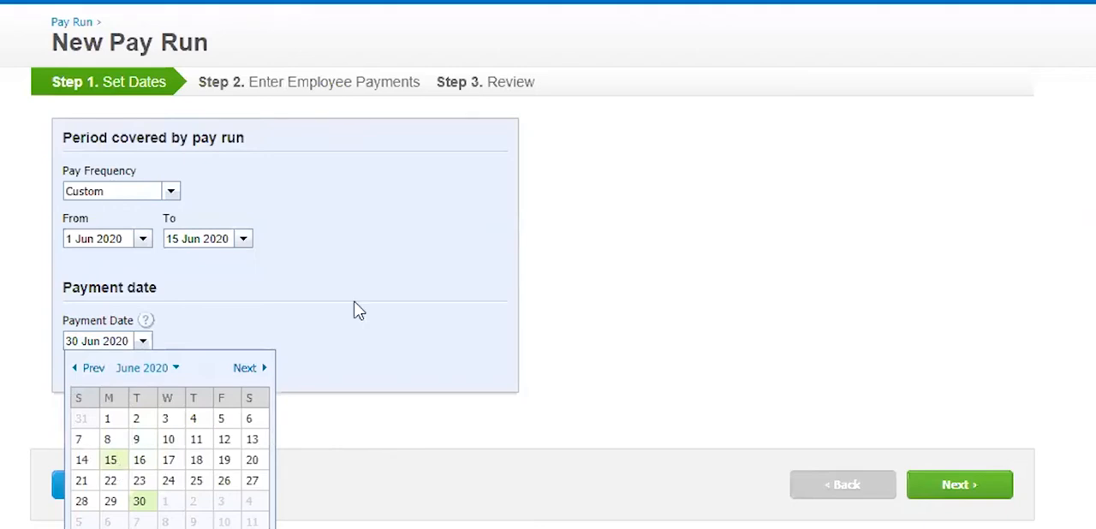
{"action": "left_click", "coordinate": [244, 240]}
{"action": "left_click", "coordinate": [347, 218]}
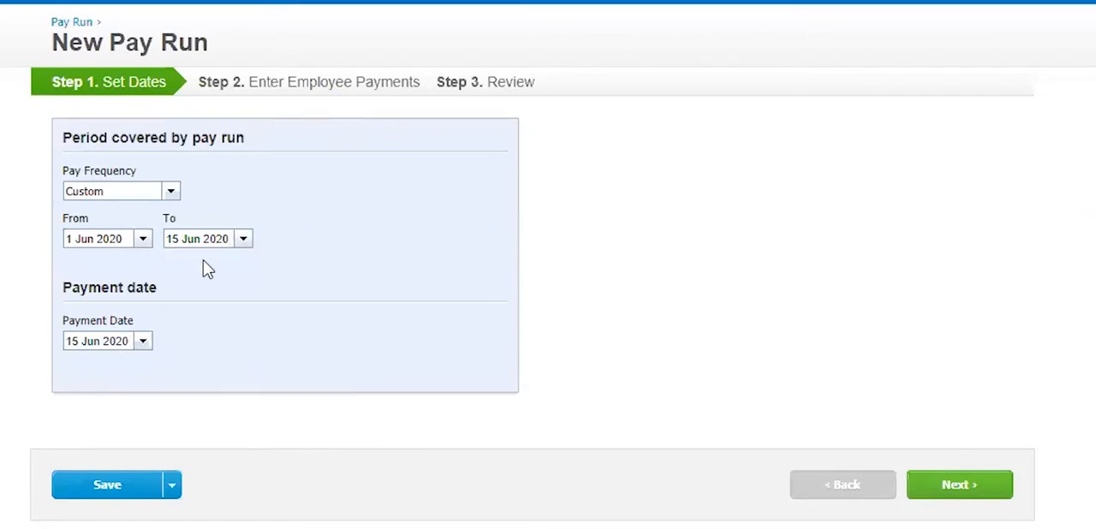
{"action": "left_click_drag", "start_coordinate": [229, 238], "coordinate": [147, 245]}
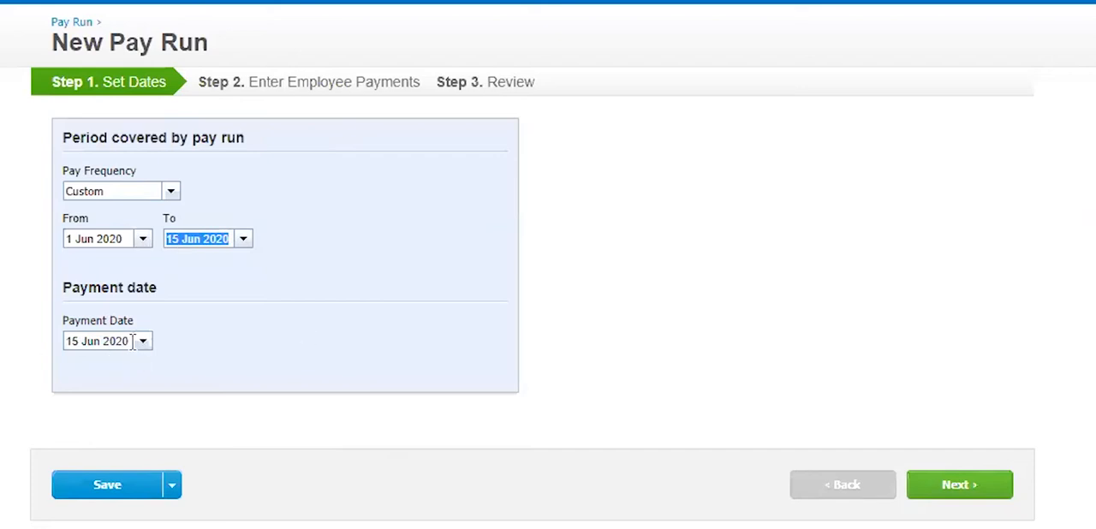
{"action": "left_click_drag", "start_coordinate": [128, 341], "coordinate": [23, 347]}
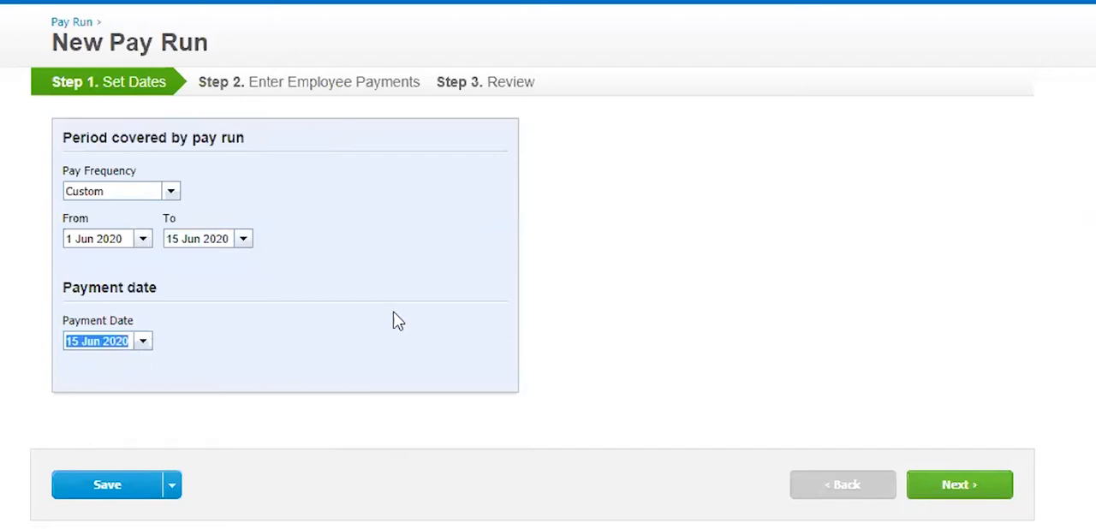
{"action": "left_click", "coordinate": [414, 314]}
{"action": "left_click", "coordinate": [953, 485]}
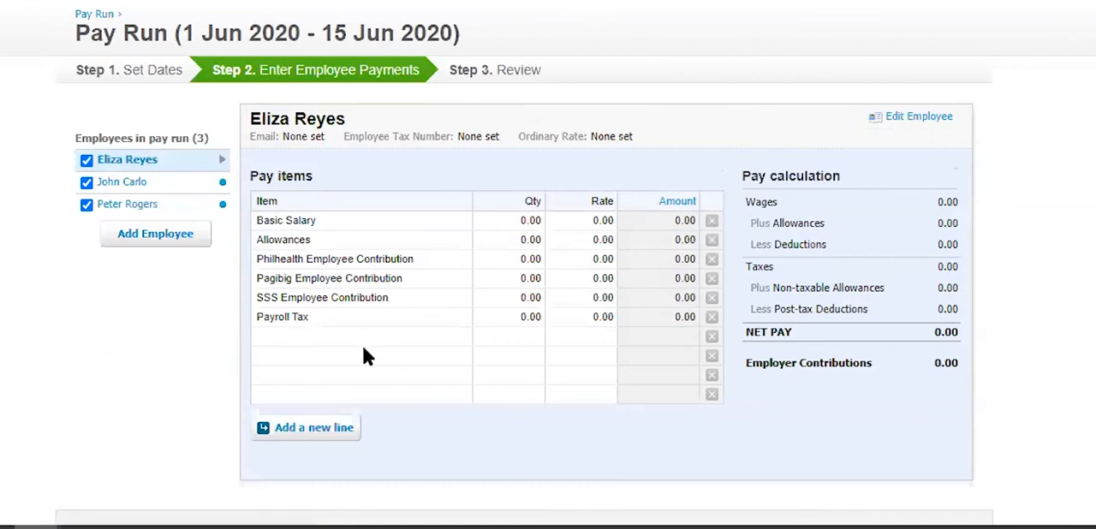
- Look through the payment details of each of the three employees included in the pay run
{"action": "left_click", "coordinate": [129, 184]}
{"action": "left_click", "coordinate": [128, 204]}
{"action": "left_click", "coordinate": [126, 160]}
{"action": "left_click", "coordinate": [124, 184]}
{"action": "left_click", "coordinate": [127, 204]}
{"action": "left_click", "coordinate": [120, 160]}
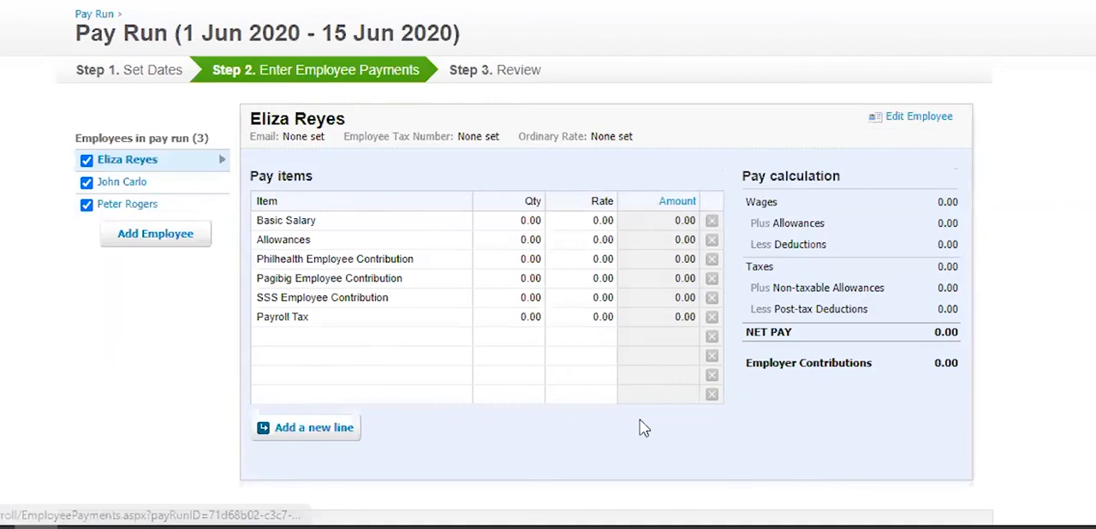
- Examine the first listed employee's editable details, including email address, tax number and ordinary rate, and close them without saving
{"action": "left_click", "coordinate": [917, 118]}
{"action": "left_click", "coordinate": [354, 305]}
{"action": "left_click", "coordinate": [572, 307]}
{"action": "left_click", "coordinate": [814, 407]}
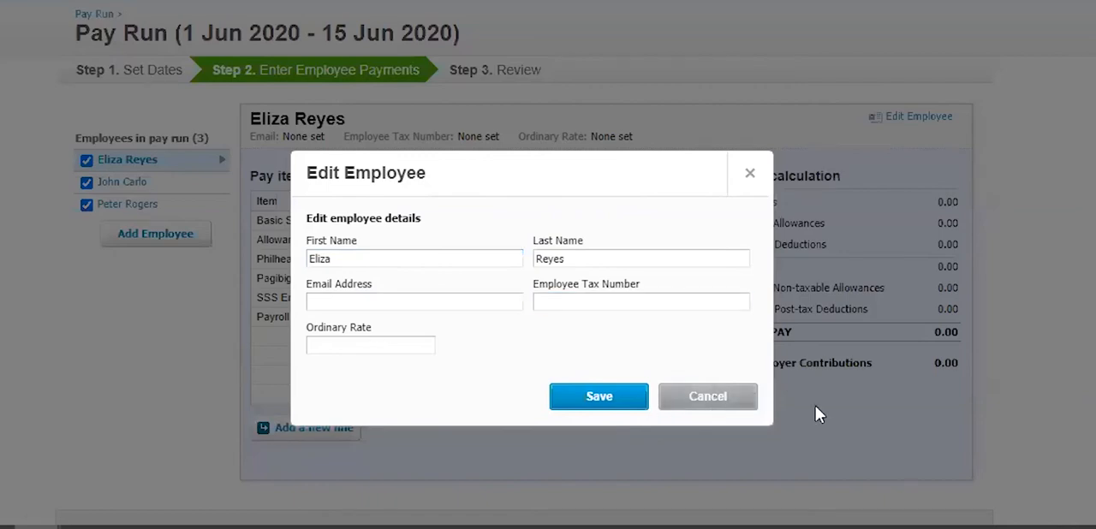
{"action": "key", "text": "Escape"}
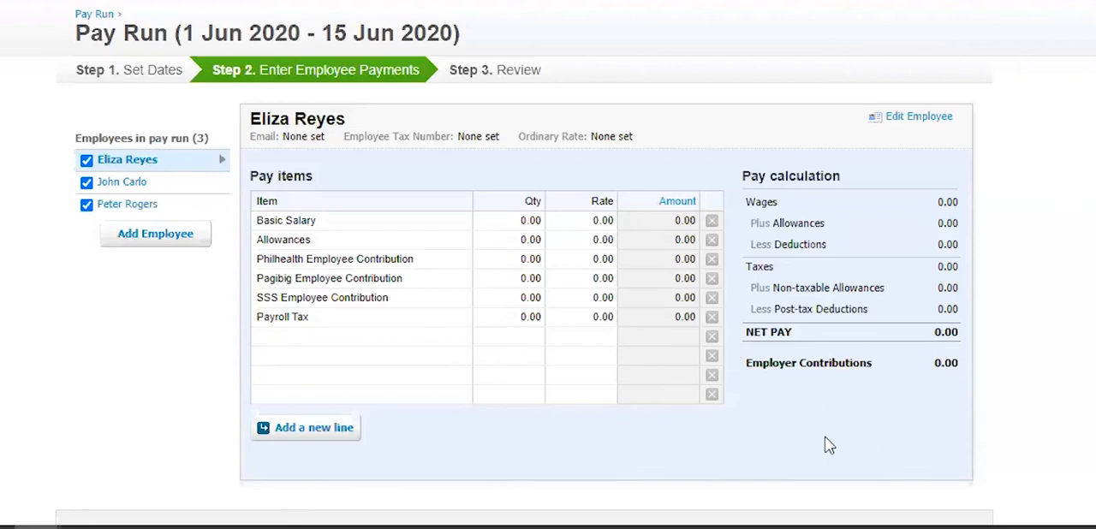
- For the first listed employee, set the Basic Salary quantity to 0.6 and the Allowances quantity to 0.4
{"action": "left_click", "coordinate": [527, 224]}
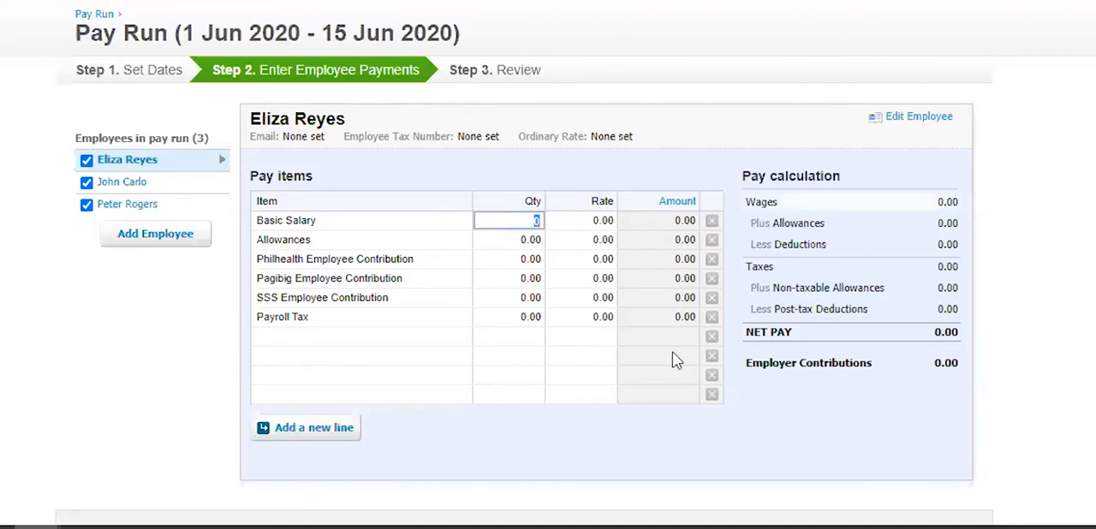
{"action": "type", "text": ".6"}
{"action": "left_click", "coordinate": [535, 243]}
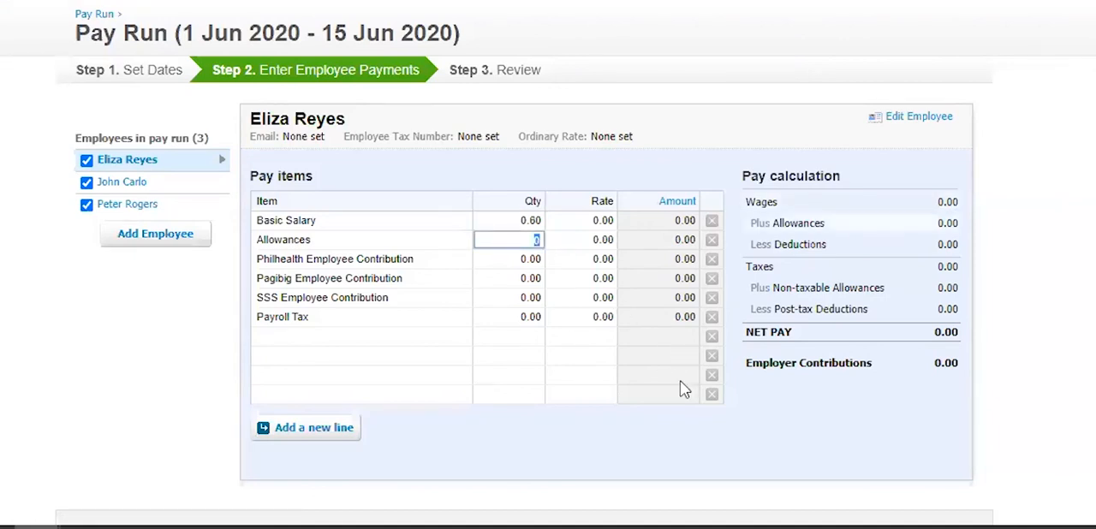
{"action": "type", "text": ".4"}
{"action": "key", "text": "Tab"}
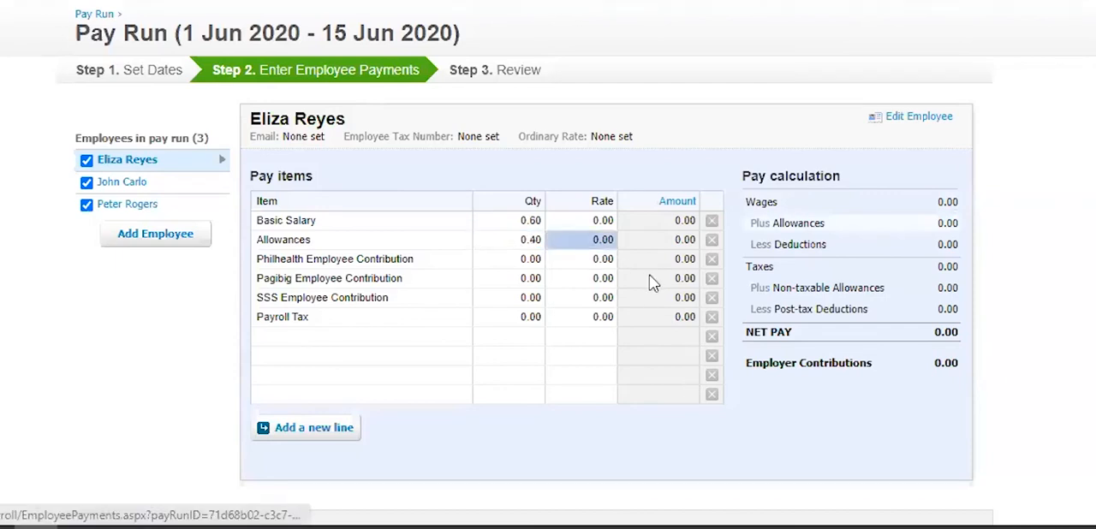
- Set the first employee's Basic Salary and Allowances rates to 8,000 each
{"action": "left_click", "coordinate": [594, 220]}
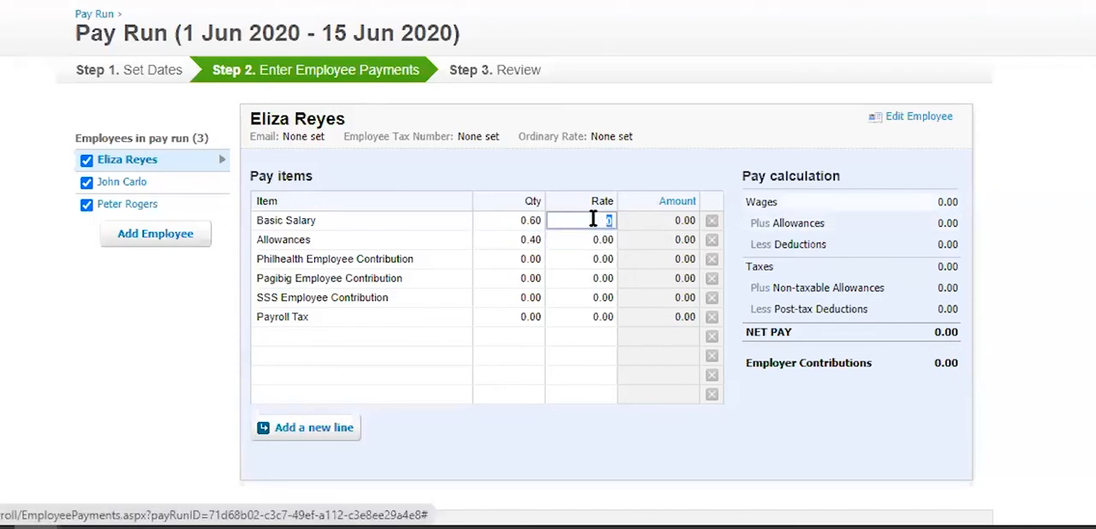
{"action": "type", "text": "8,"}
{"action": "type", "text": "000"}
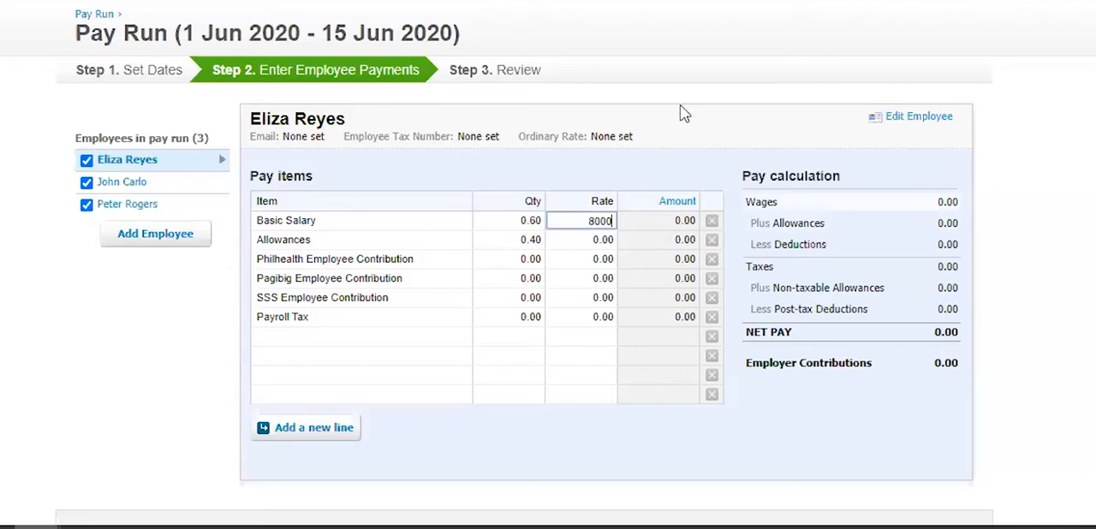
{"action": "key", "text": "Return"}
{"action": "left_click", "coordinate": [595, 241]}
{"action": "type", "text": "8000"}
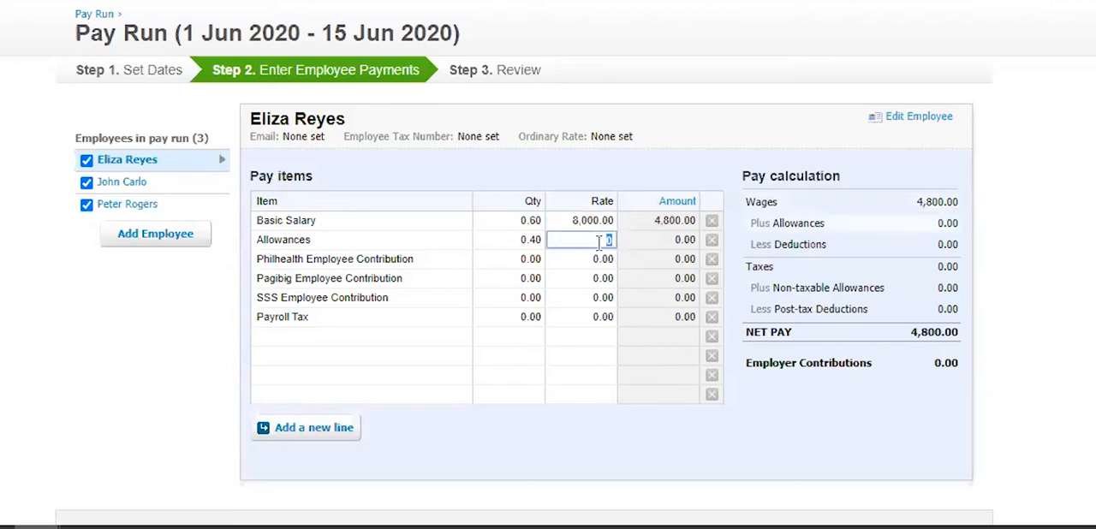
{"action": "key", "text": "Return"}
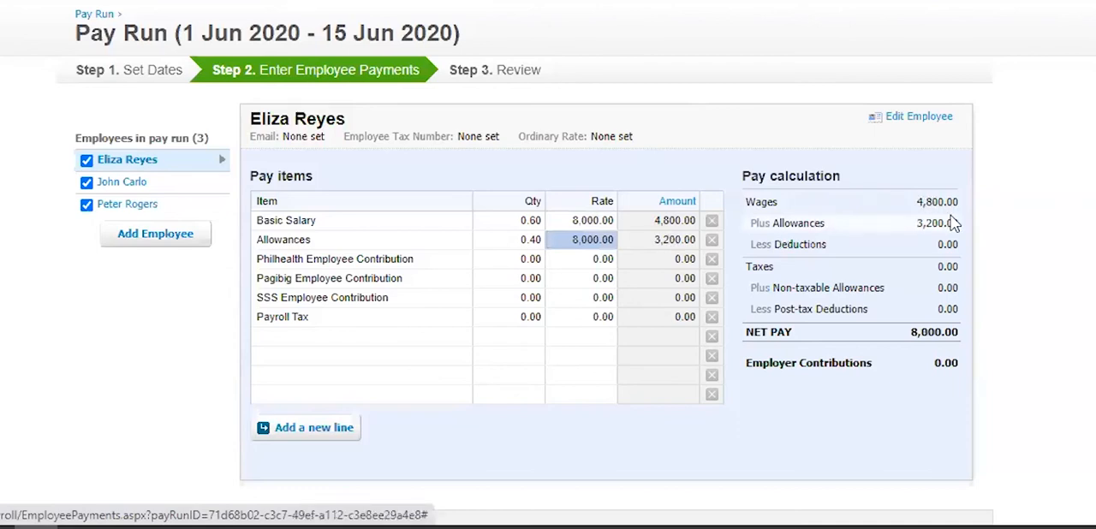
{"action": "left_click_drag", "start_coordinate": [751, 175], "coordinate": [778, 175]}
{"action": "left_click_drag", "start_coordinate": [896, 346], "coordinate": [1029, 264]}
{"action": "left_click", "coordinate": [1029, 265]}
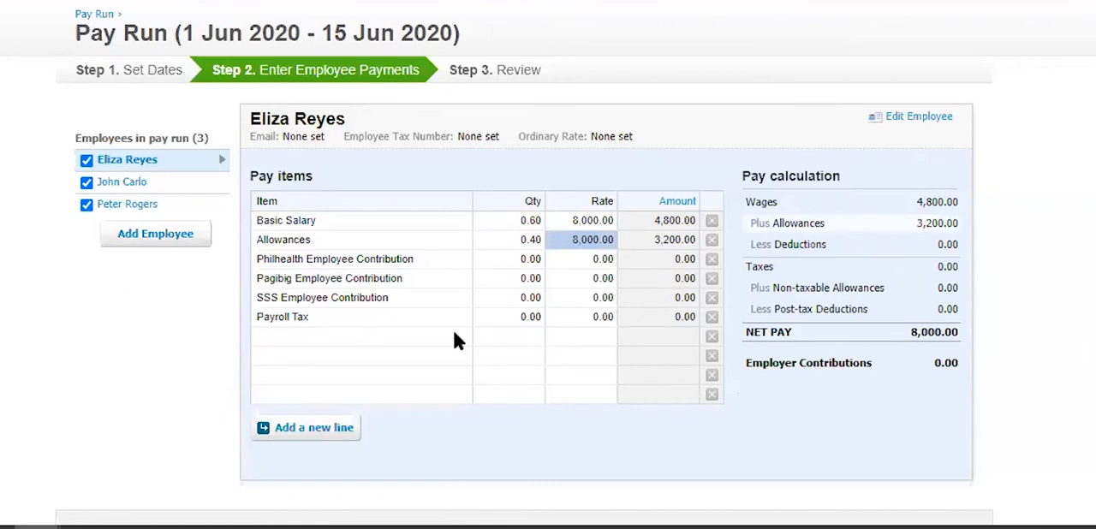
- Enter the first employee's Philhealth contribution as quantity 1 at rate 125 and the Pagibig contribution as quantity 1 at rate 100
{"action": "left_click", "coordinate": [523, 267]}
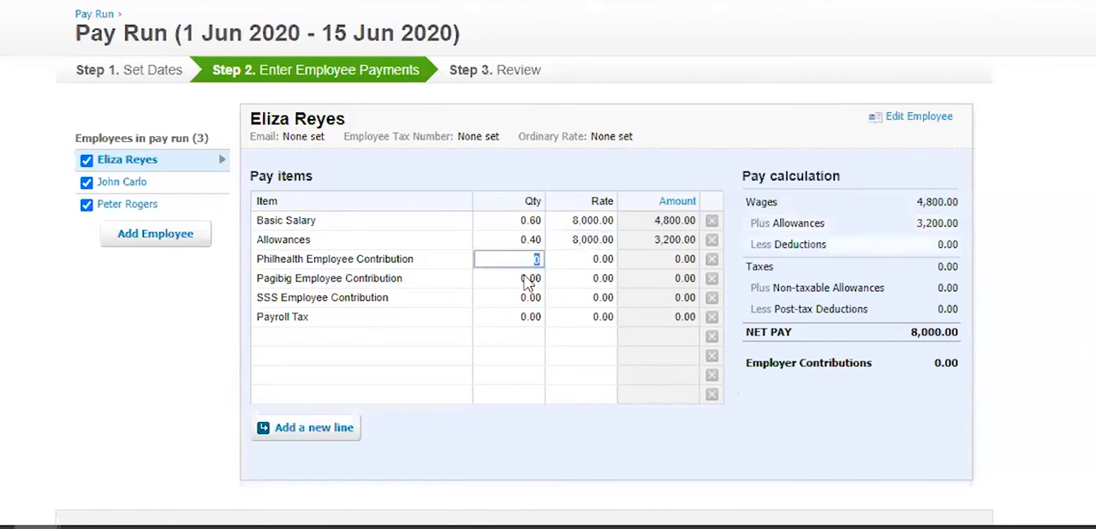
{"action": "type", "text": "1"}
{"action": "left_click", "coordinate": [590, 266]}
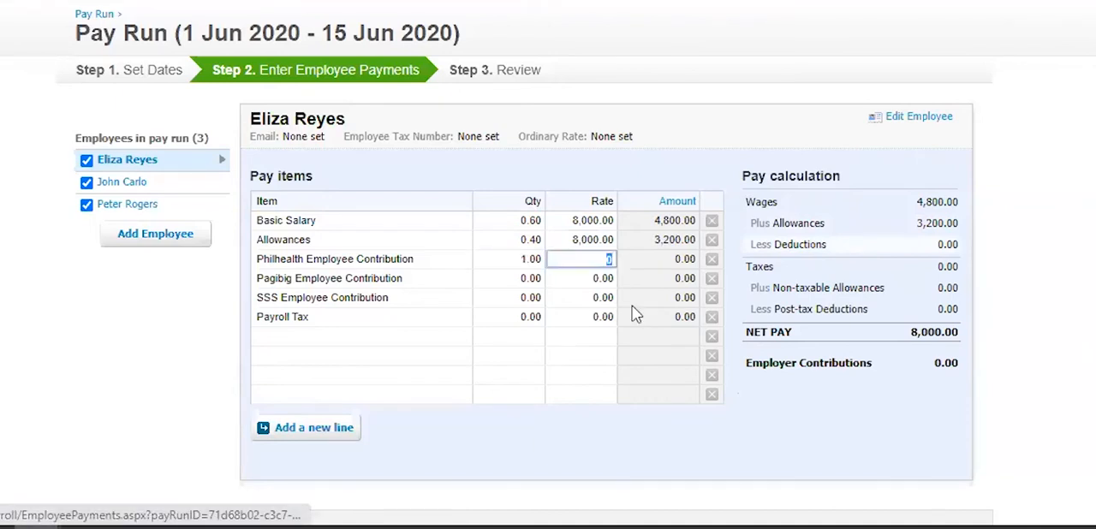
{"action": "type", "text": "125"}
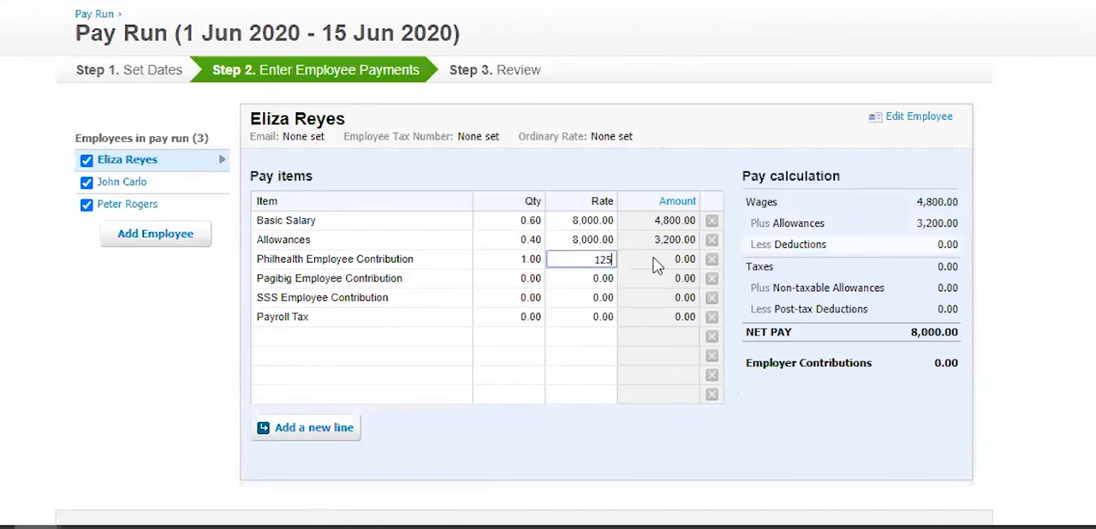
{"action": "key", "text": "Tab"}
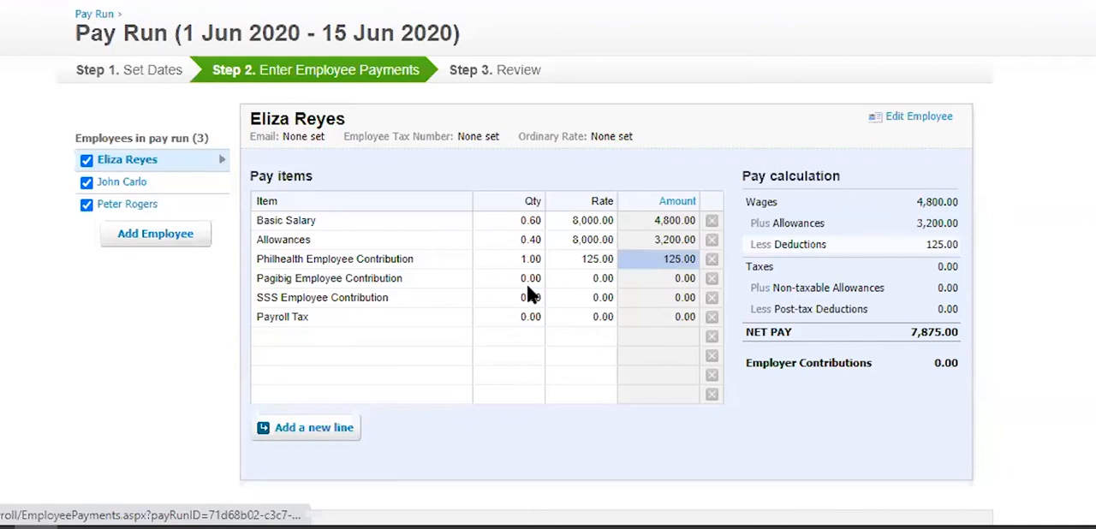
{"action": "left_click", "coordinate": [531, 281]}
{"action": "type", "text": "1"}
{"action": "left_click", "coordinate": [607, 280]}
{"action": "type", "text": "100"}
- Enter the first employee's SSS Employee Contribution as quantity 1 at rate 355, and delete the Payroll Tax line
{"action": "left_click", "coordinate": [537, 302]}
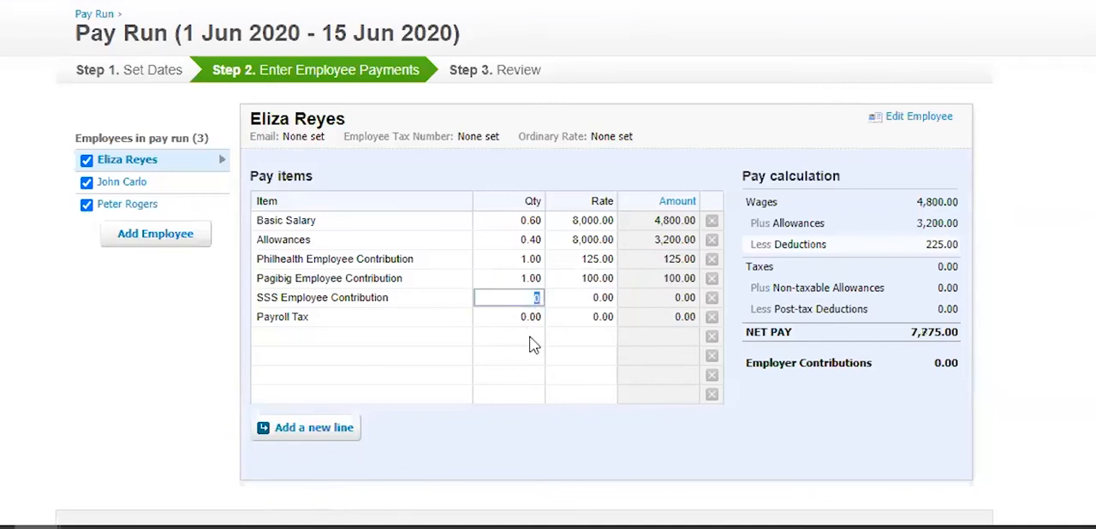
{"action": "type", "text": "1"}
{"action": "left_click", "coordinate": [580, 298]}
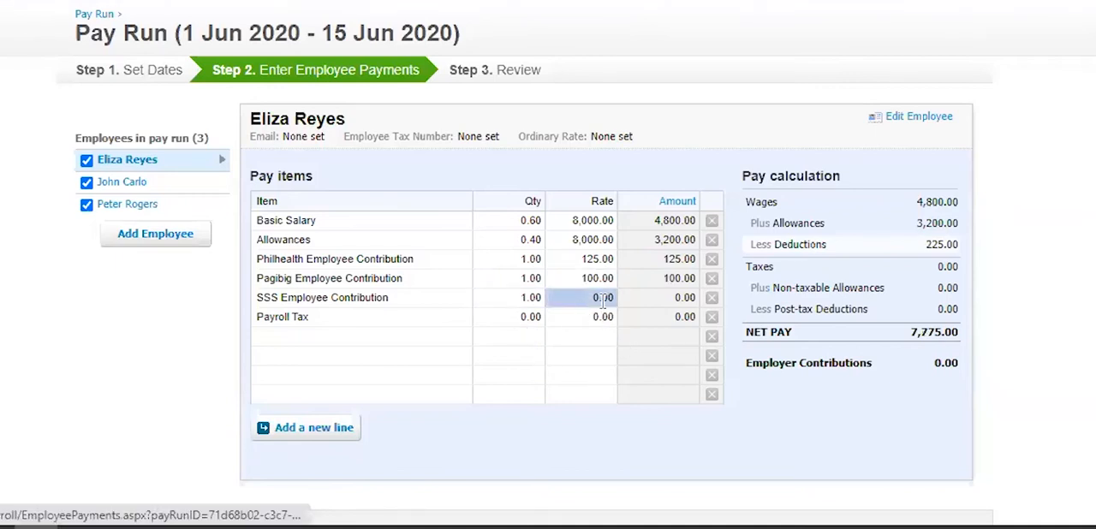
{"action": "left_click", "coordinate": [605, 299]}
{"action": "type", "text": "355"}
{"action": "key", "text": "Return"}
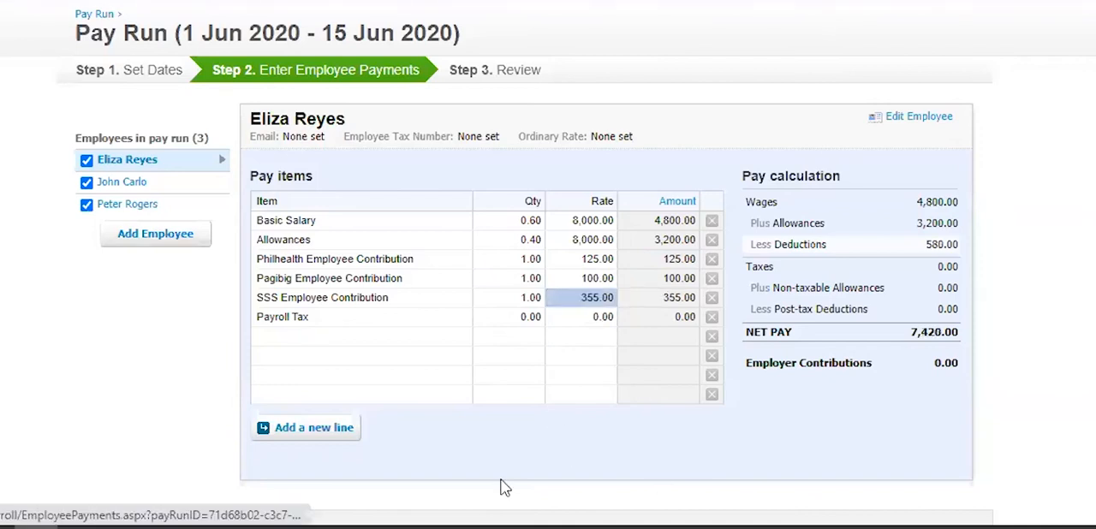
{"action": "left_click", "coordinate": [527, 319]}
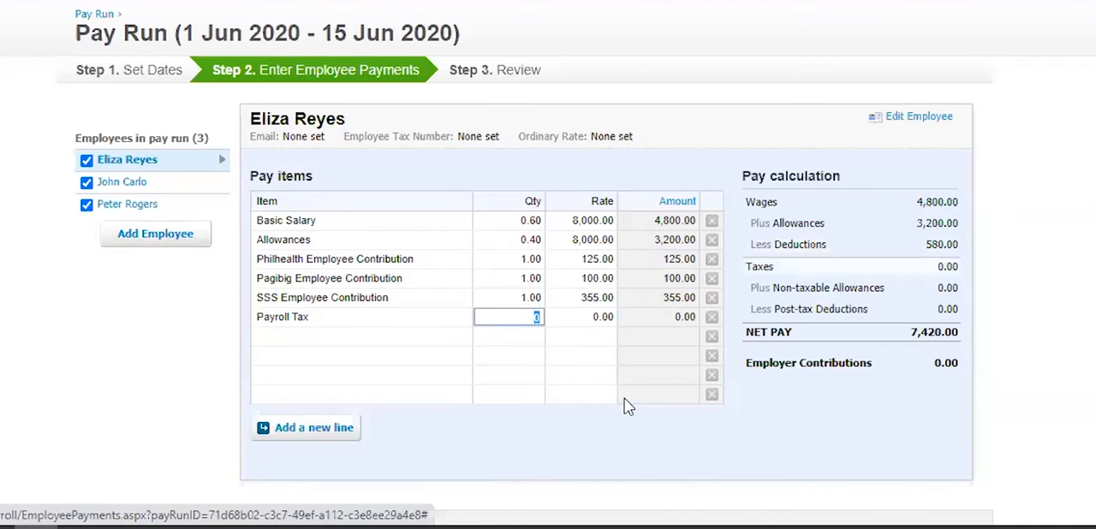
{"action": "left_click", "coordinate": [711, 318]}
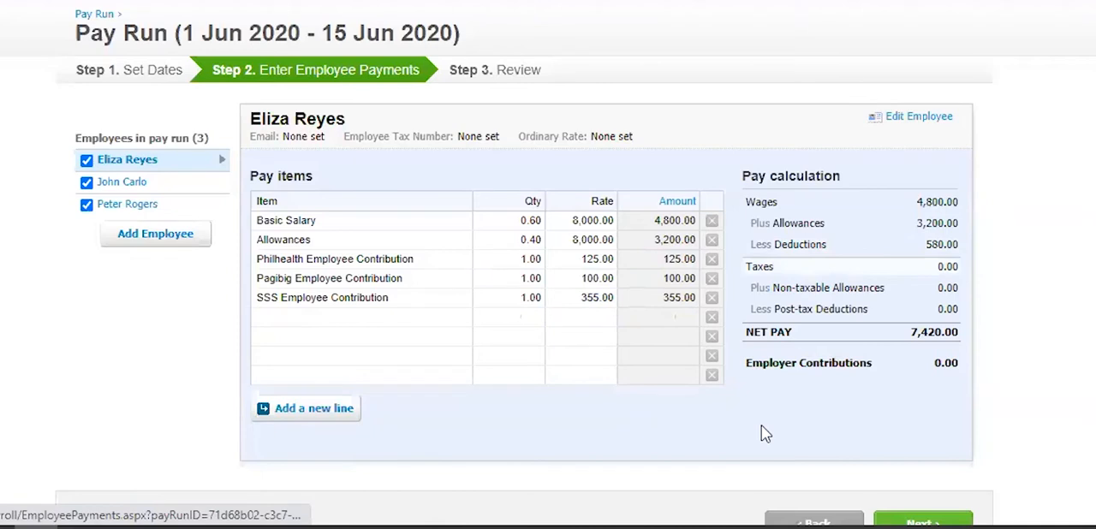
- For the second listed employee, set the Basic Salary quantity to 0.6 and the Allowances quantity to 0.4
{"action": "left_click", "coordinate": [128, 184]}
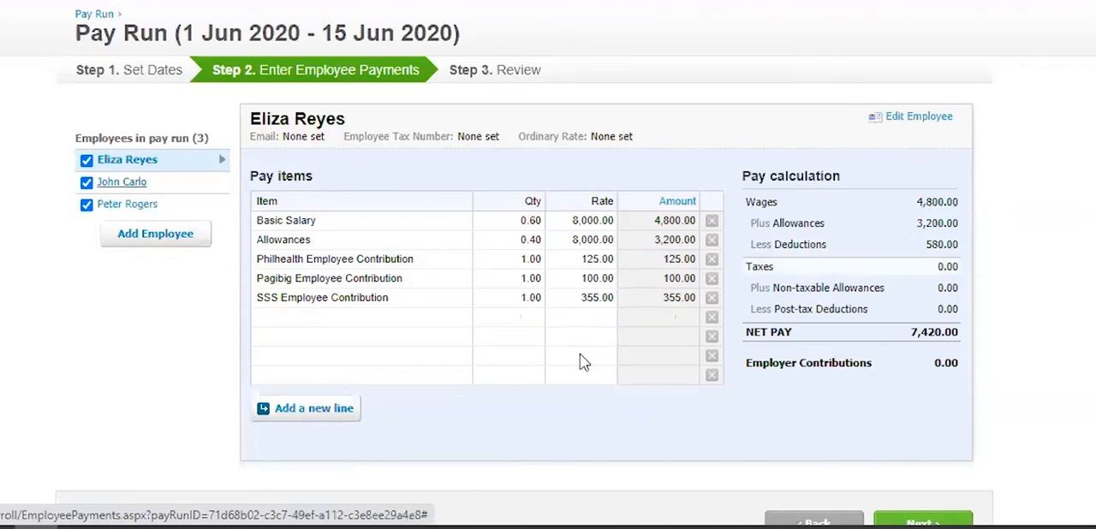
{"action": "left_click", "coordinate": [524, 221]}
{"action": "type", "text": ".6"}
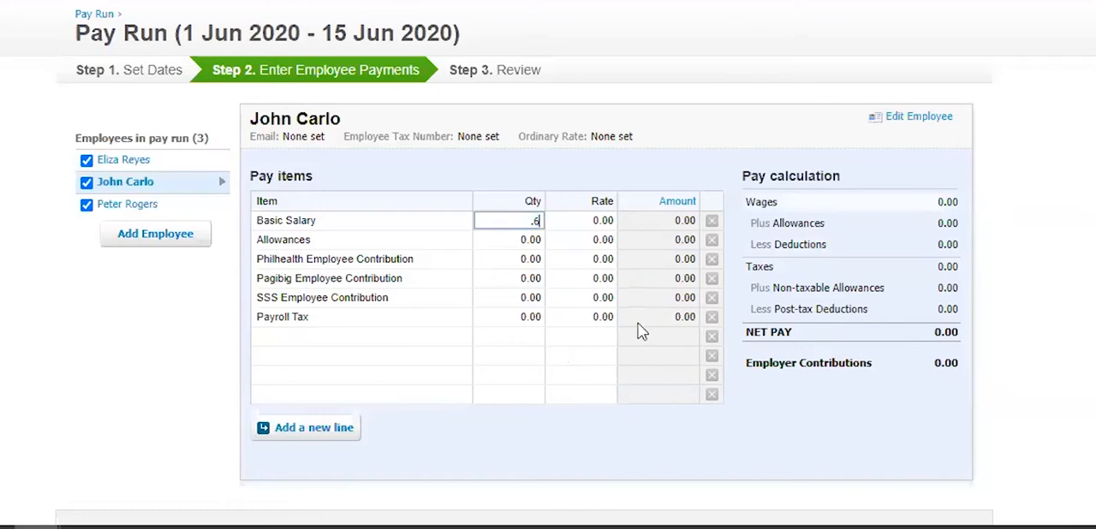
{"action": "left_click", "coordinate": [539, 243]}
{"action": "type", "text": ".4"}
- Set the second employee's Basic Salary and Allowances rates to 10,000 each
{"action": "left_click", "coordinate": [578, 221]}
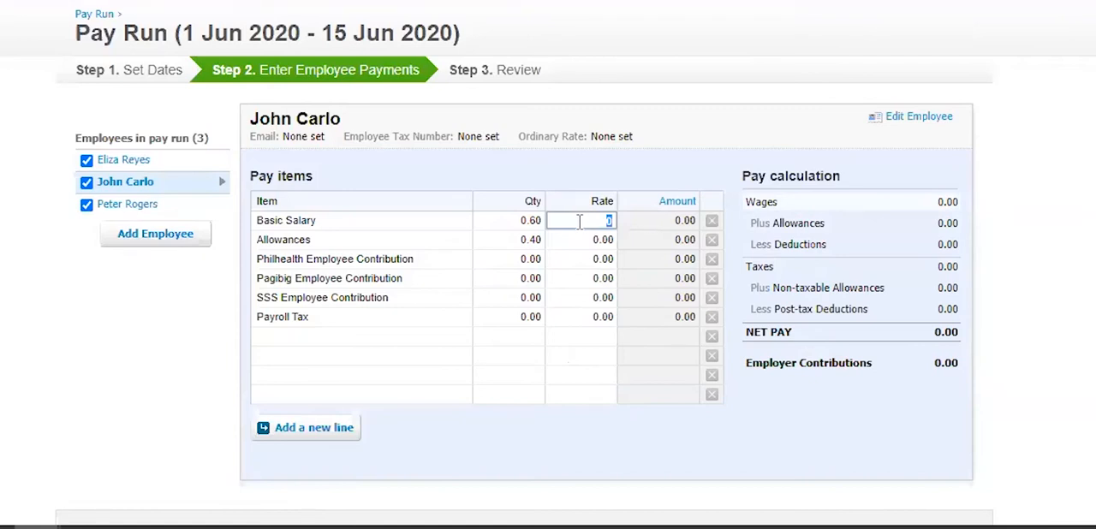
{"action": "type", "text": "10,000"}
{"action": "left_click", "coordinate": [582, 240]}
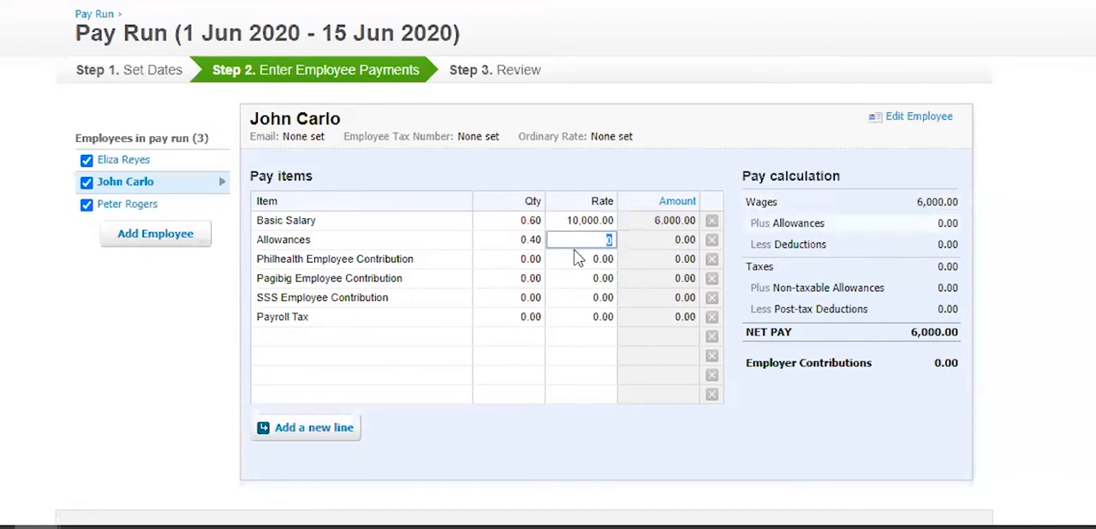
{"action": "type", "text": "10000"}
{"action": "left_click", "coordinate": [703, 72]}
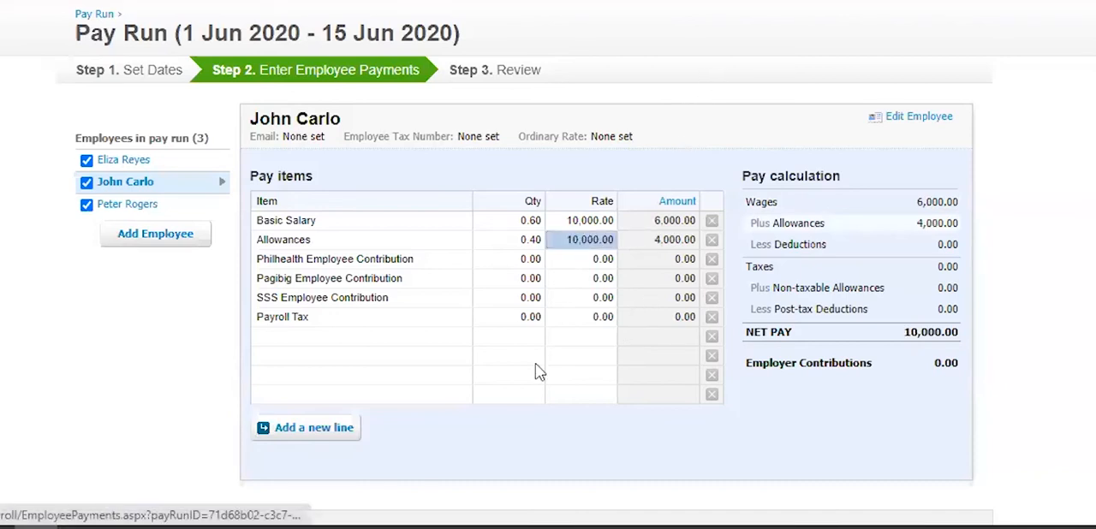
- Set the second employee's Philhealth, Pagibig and SSS Employee Contribution quantities to 1 each
{"action": "left_click", "coordinate": [527, 259]}
{"action": "type", "text": "1"}
{"action": "left_click", "coordinate": [538, 278]}
{"action": "type", "text": "1"}
{"action": "left_click", "coordinate": [535, 297]}
{"action": "type", "text": "1"}
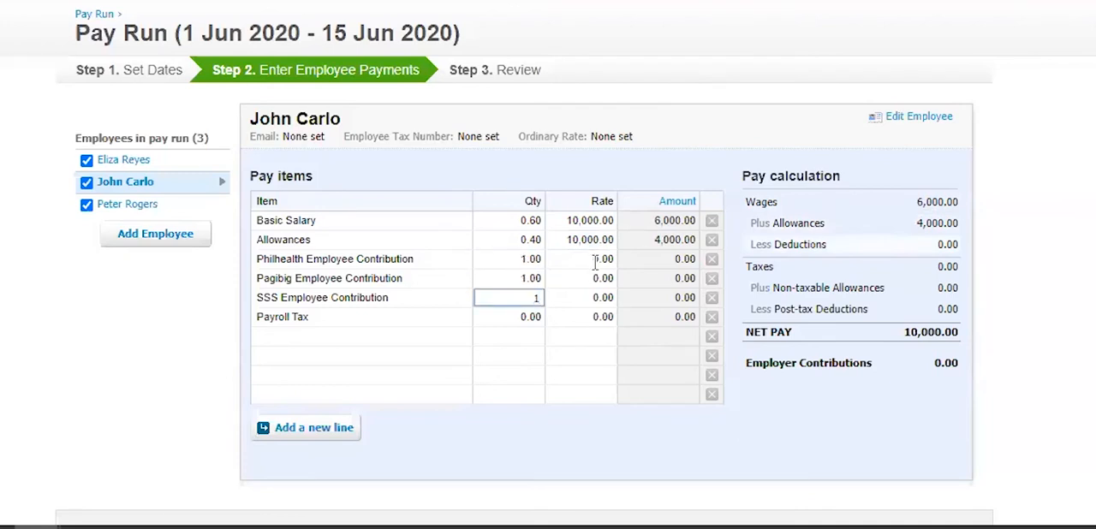
- Set the second employee's contribution rates to 165 for Philhealth, 100 for Pagibig and 326 for SSS, and delete the Payroll Tax line
{"action": "left_click", "coordinate": [595, 259]}
{"action": "type", "text": "165"}
{"action": "left_click", "coordinate": [583, 280]}
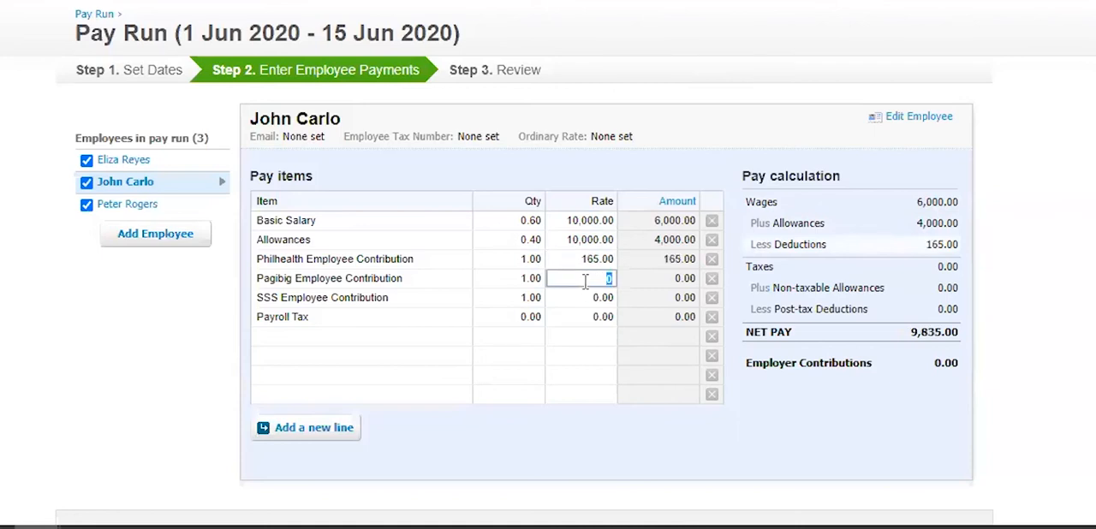
{"action": "type", "text": "100"}
{"action": "left_click", "coordinate": [603, 299]}
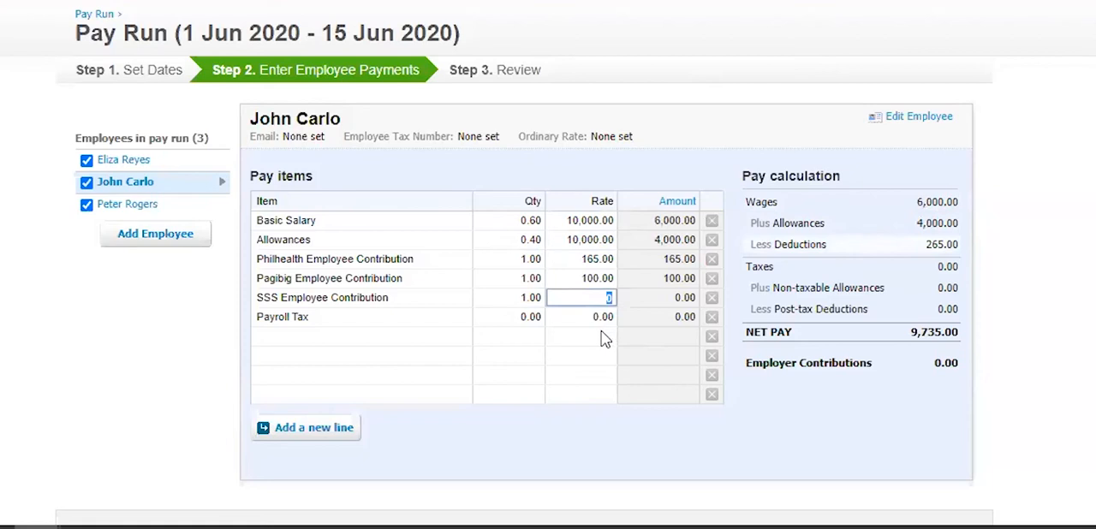
{"action": "type", "text": "326"}
{"action": "key", "text": "Return"}
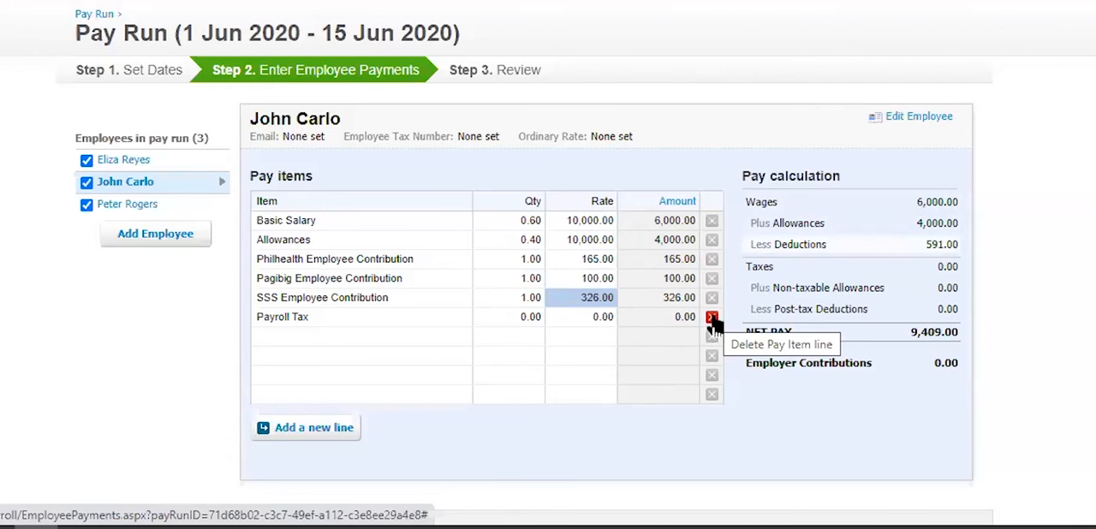
{"action": "left_click", "coordinate": [712, 319]}
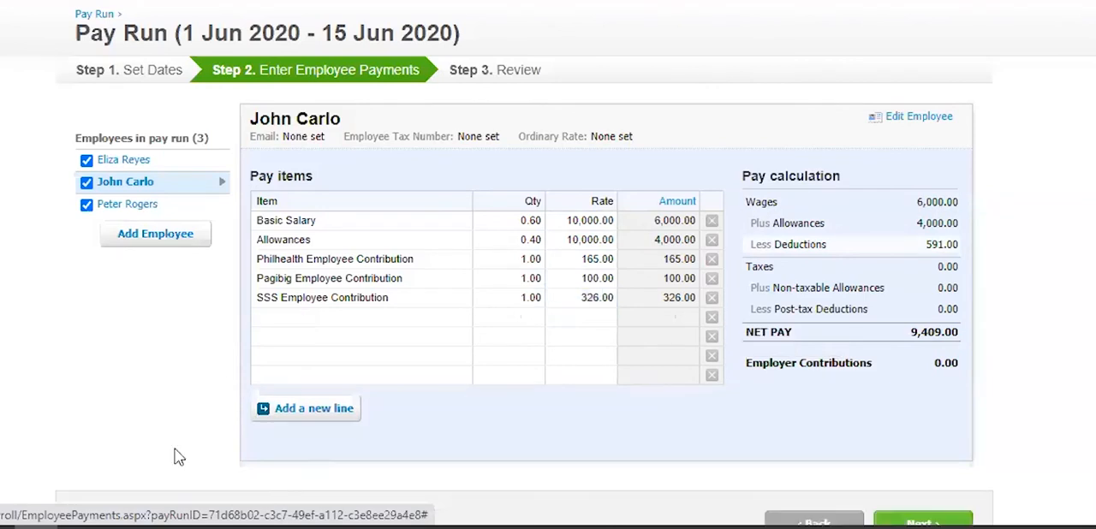
- For the third listed employee, set the Basic Salary quantity to 0.6 and the Allowances quantity to 0.4
{"action": "left_click", "coordinate": [113, 207]}
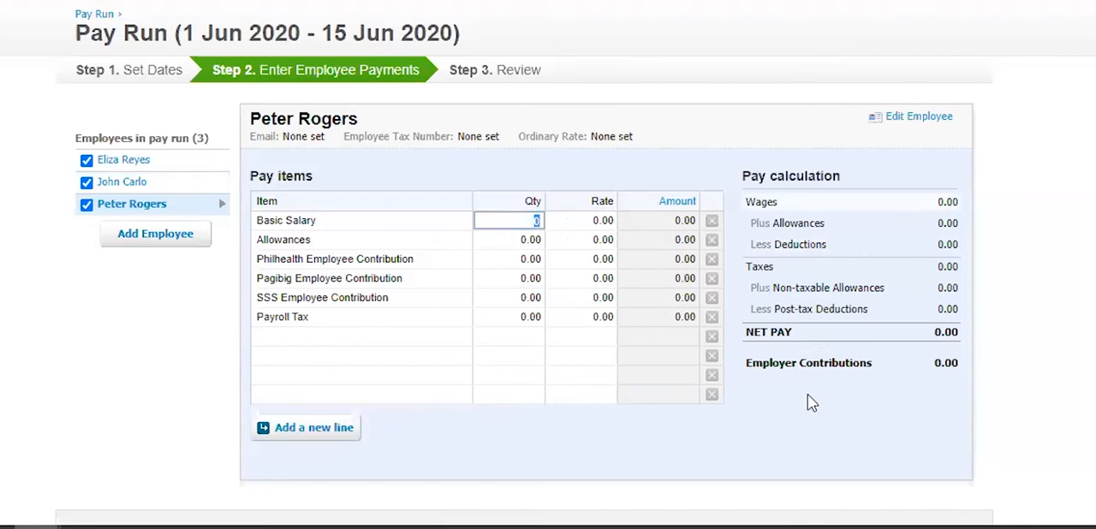
{"action": "key", "text": "BackSpace"}
{"action": "type", "text": ".6"}
{"action": "left_click", "coordinate": [513, 241]}
{"action": "key", "text": "BackSpace"}
{"action": "type", "text": ".4"}
- Set the third employee's Basic Salary and Allowances rates to 15,000 each
{"action": "left_click", "coordinate": [576, 221]}
{"action": "key", "text": "BackSpace"}
{"action": "type", "text": "1500"}
{"action": "left_click", "coordinate": [582, 240]}
{"action": "key", "text": "BackSpace"}
{"action": "type", "text": "15,000"}
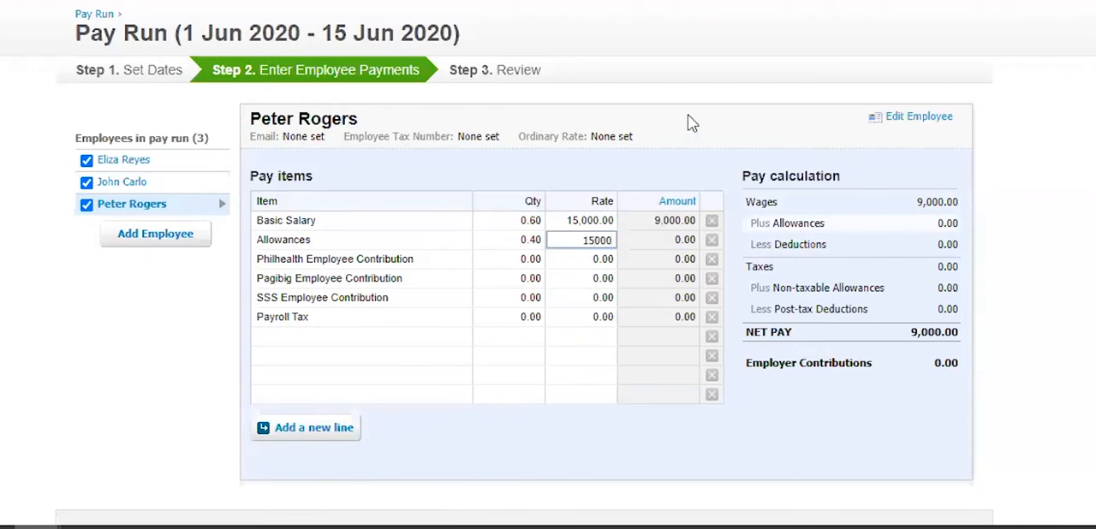
{"action": "left_click", "coordinate": [589, 239]}
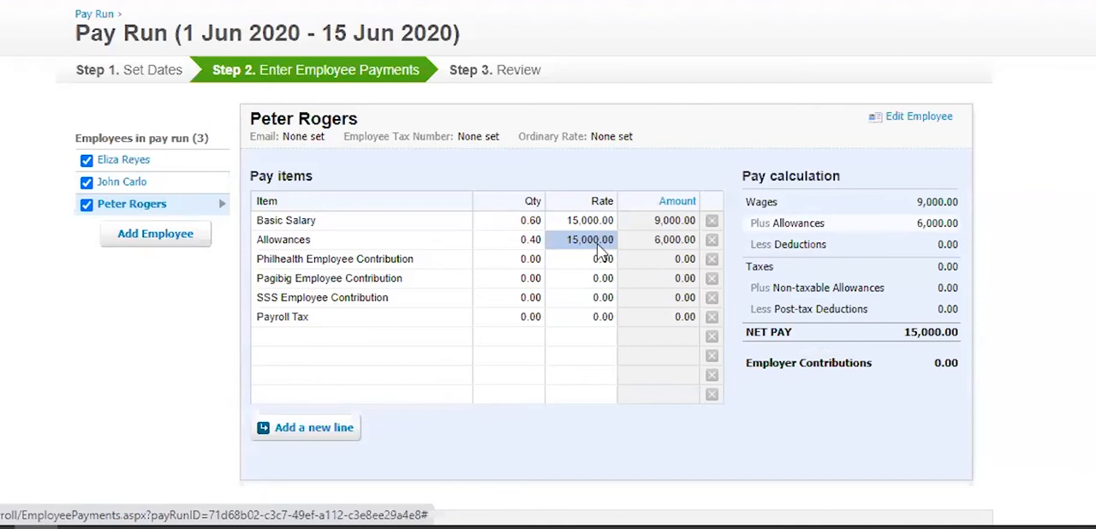
- Enter the third employee's Philhealth Employee Contribution as quantity 1 at rate 625
{"action": "left_click", "coordinate": [524, 262]}
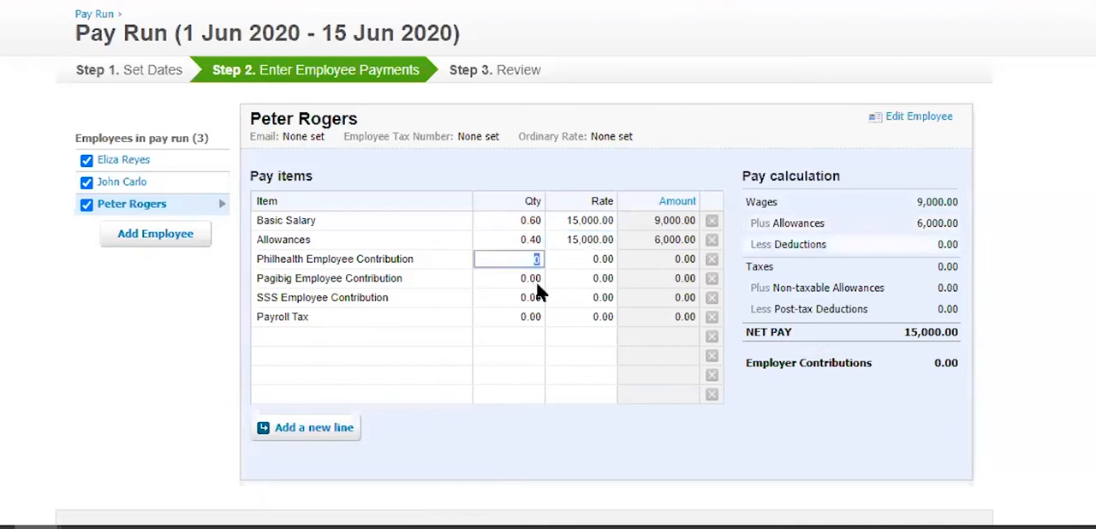
{"action": "type", "text": "1"}
{"action": "key", "text": "Tab"}
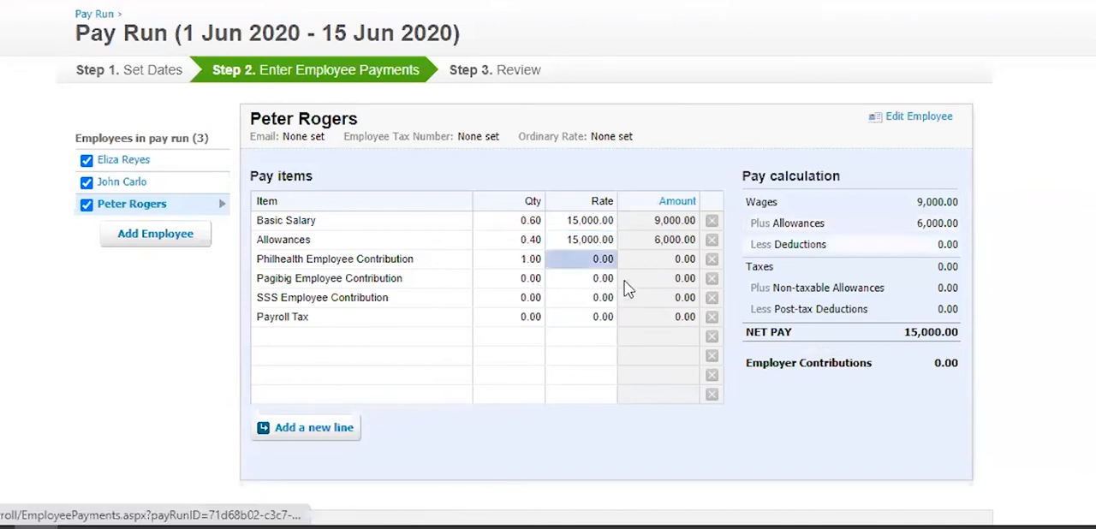
{"action": "left_click", "coordinate": [609, 258]}
{"action": "type", "text": "625"}
- Set the third employee's Pagibig contribution rate to 100 and SSS contribution rate to 845
{"action": "left_click", "coordinate": [602, 279]}
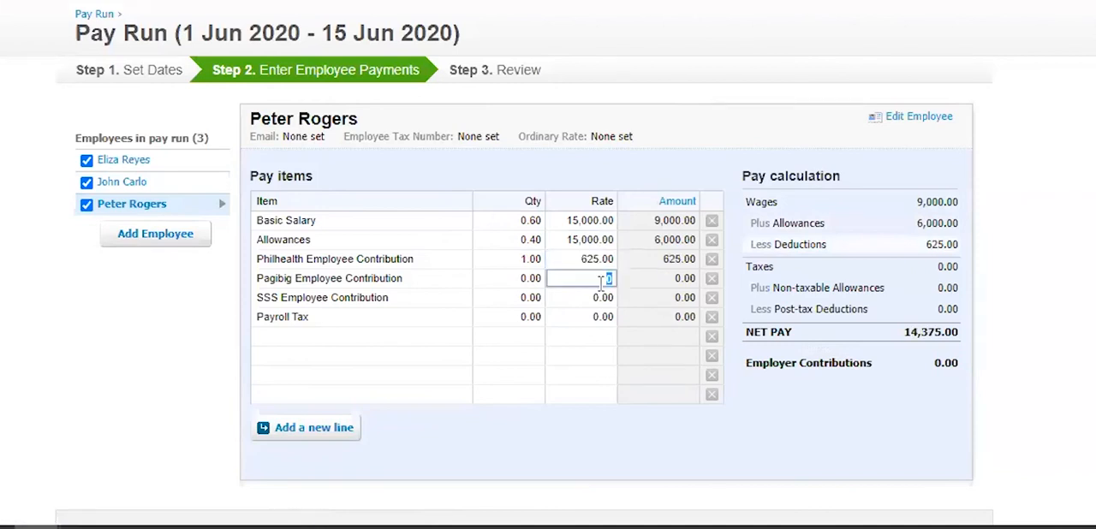
{"action": "type", "text": "100"}
{"action": "left_click", "coordinate": [580, 306]}
{"action": "type", "text": "845"}
{"action": "left_click", "coordinate": [585, 322]}
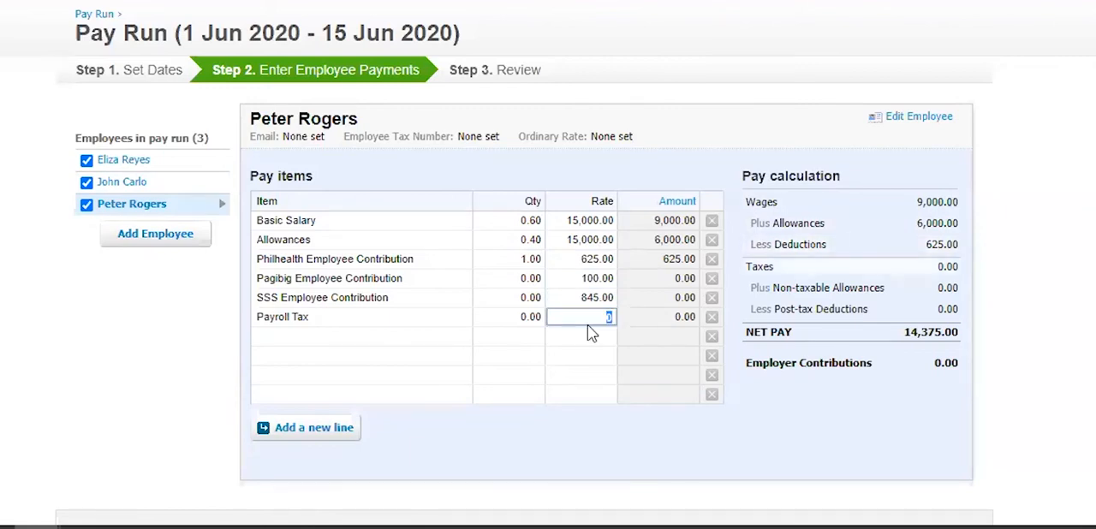
- Set the third employee's Pagibig and SSS Employee Contribution quantities to 1 each
{"action": "left_click", "coordinate": [533, 285]}
{"action": "type", "text": "1"}
{"action": "left_click", "coordinate": [522, 302]}
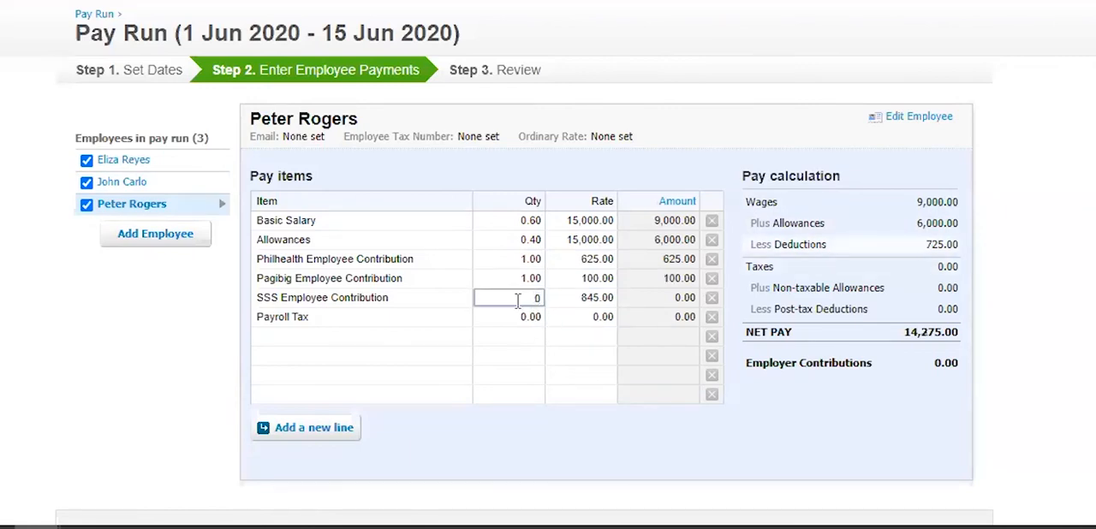
{"action": "type", "text": "1"}
- Enter the third employee's Payroll Tax as quantity 1 at rate 1,250
{"action": "left_click", "coordinate": [520, 318]}
{"action": "type", "text": "1"}
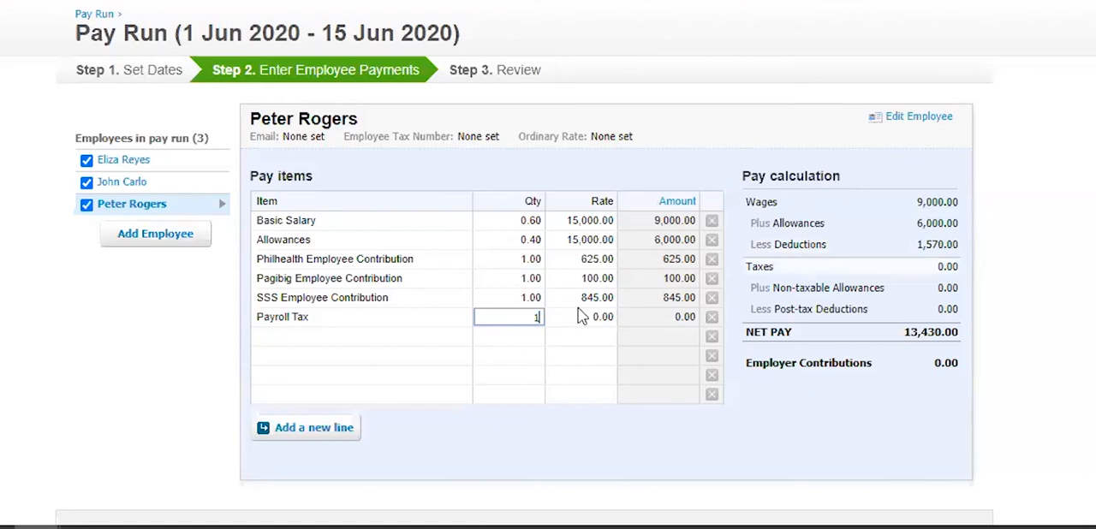
{"action": "key", "text": "Tab"}
{"action": "left_click", "coordinate": [593, 315]}
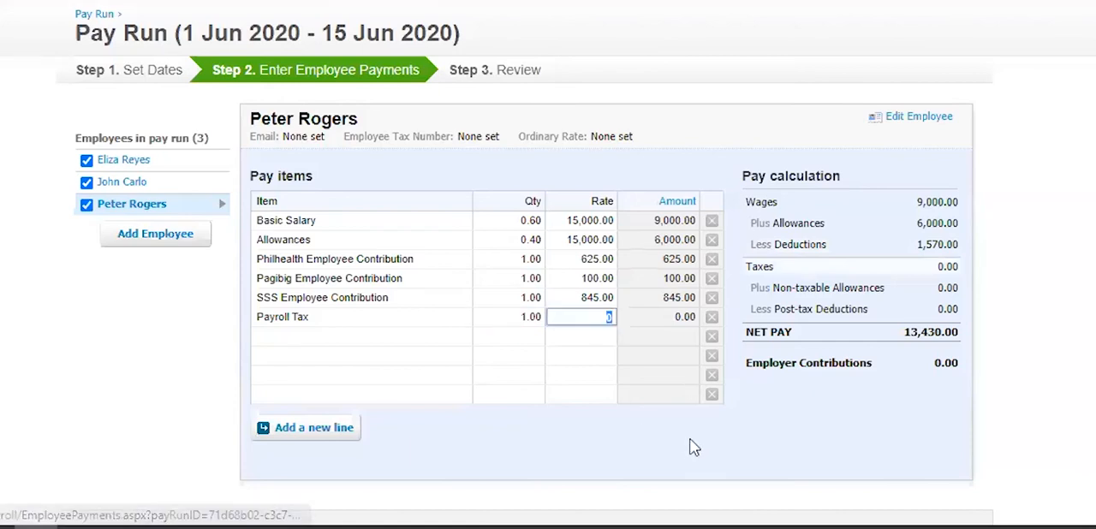
{"action": "type", "text": "1250"}
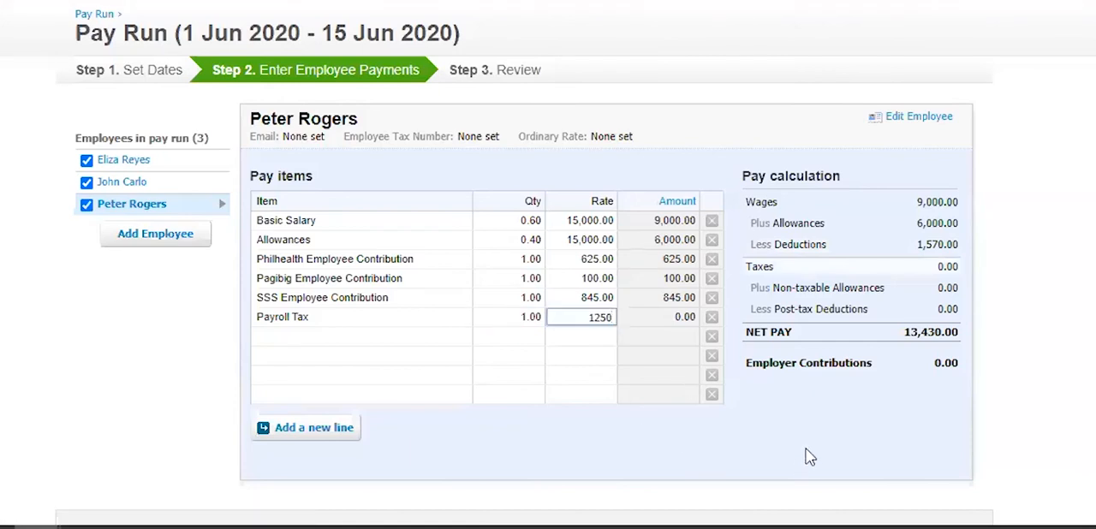
{"action": "key", "text": "Return"}
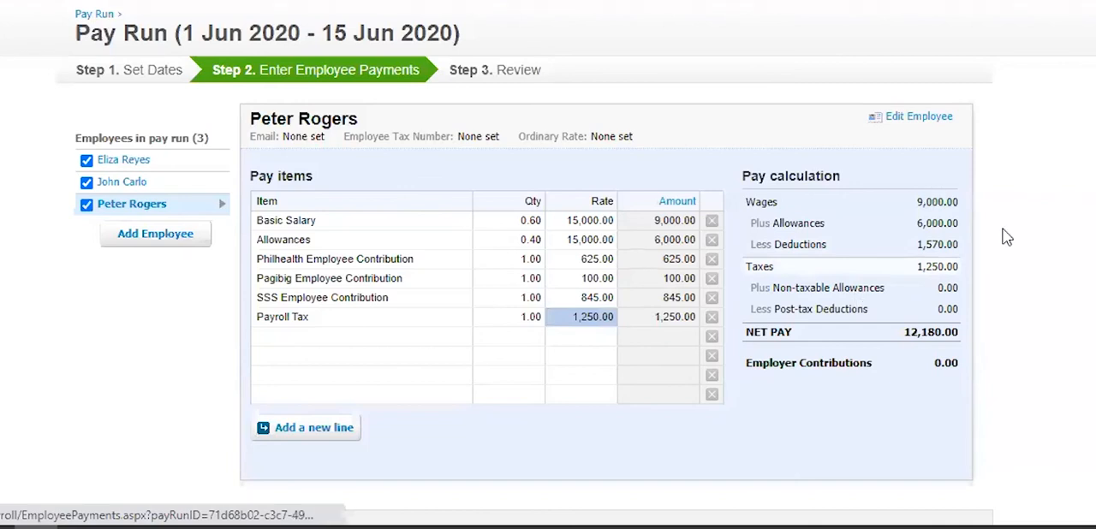
- Advance the pay run to the Review stage, check its employee payments and other payments, and save it
{"action": "scroll", "coordinate": [942, 237], "scroll_direction": "down", "scroll_amount": 2}
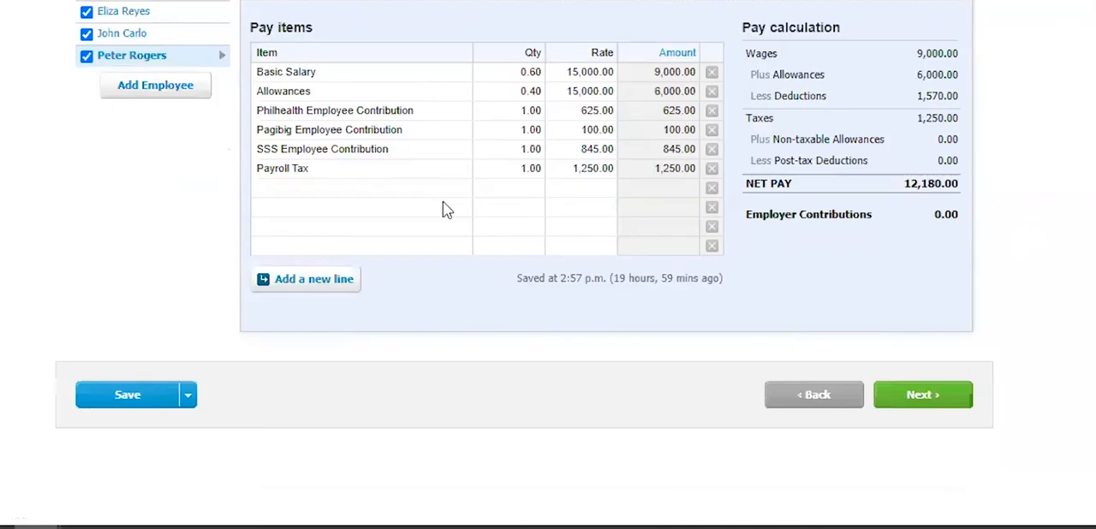
{"action": "left_click", "coordinate": [925, 398]}
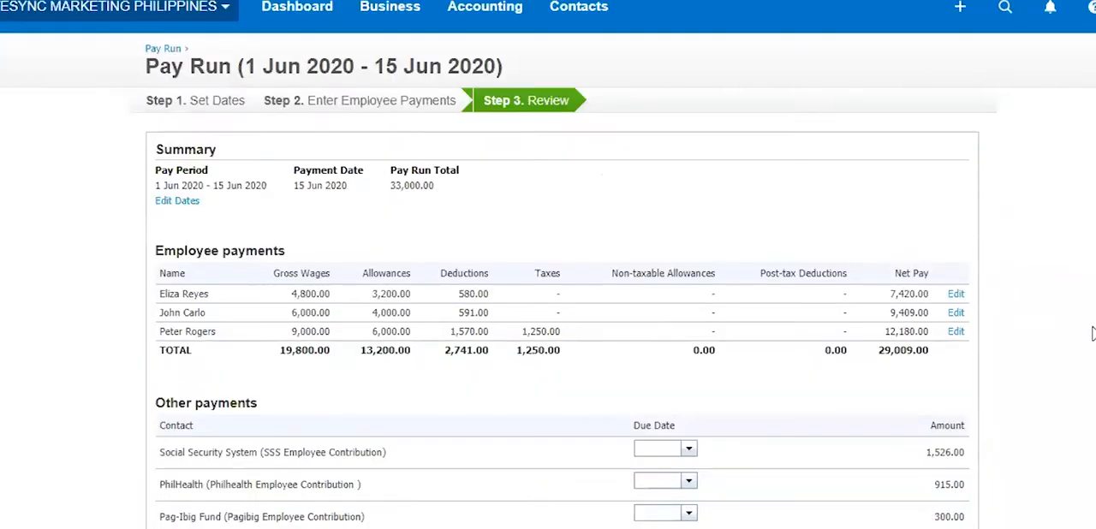
{"action": "scroll", "coordinate": [711, 343], "scroll_direction": "down", "scroll_amount": 2}
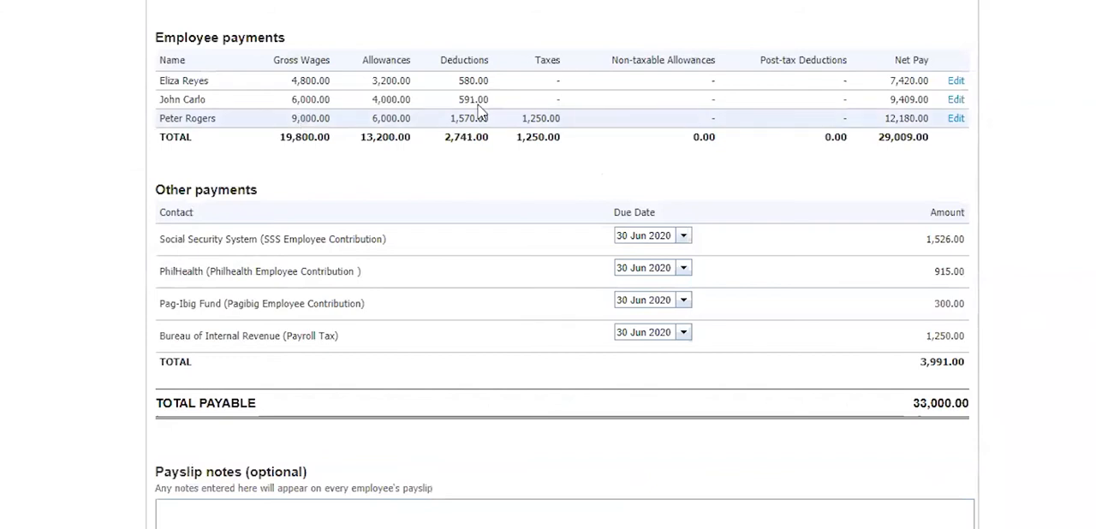
{"action": "scroll", "coordinate": [479, 110], "scroll_direction": "up", "scroll_amount": 2}
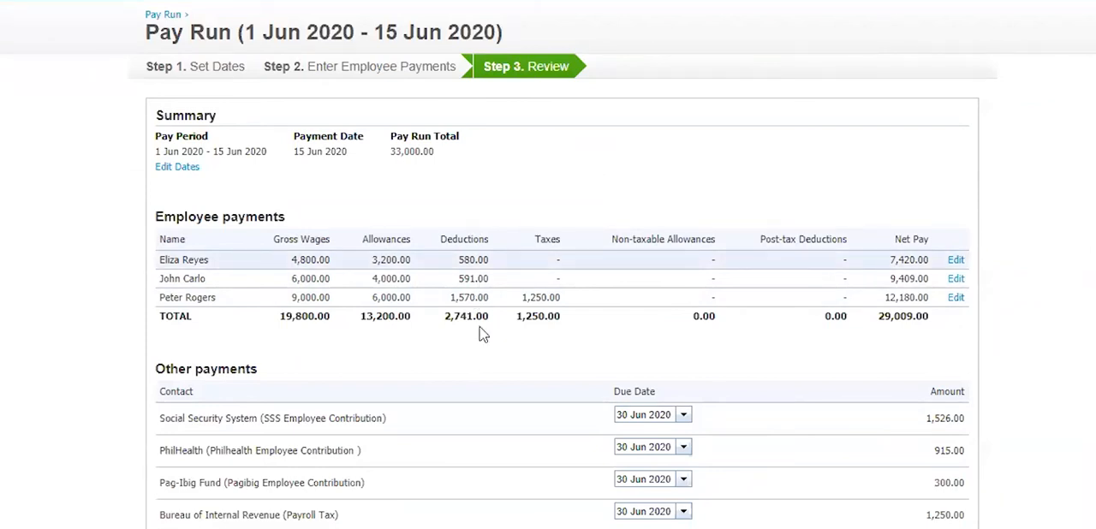
{"action": "scroll", "coordinate": [233, 117], "scroll_direction": "down", "scroll_amount": 3}
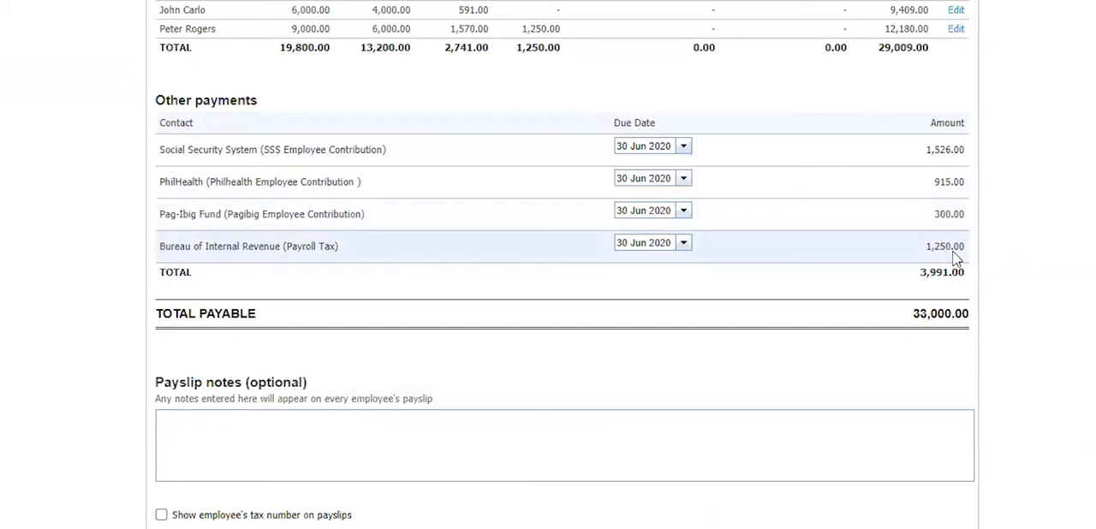
{"action": "scroll", "coordinate": [1037, 246], "scroll_direction": "down", "scroll_amount": 2}
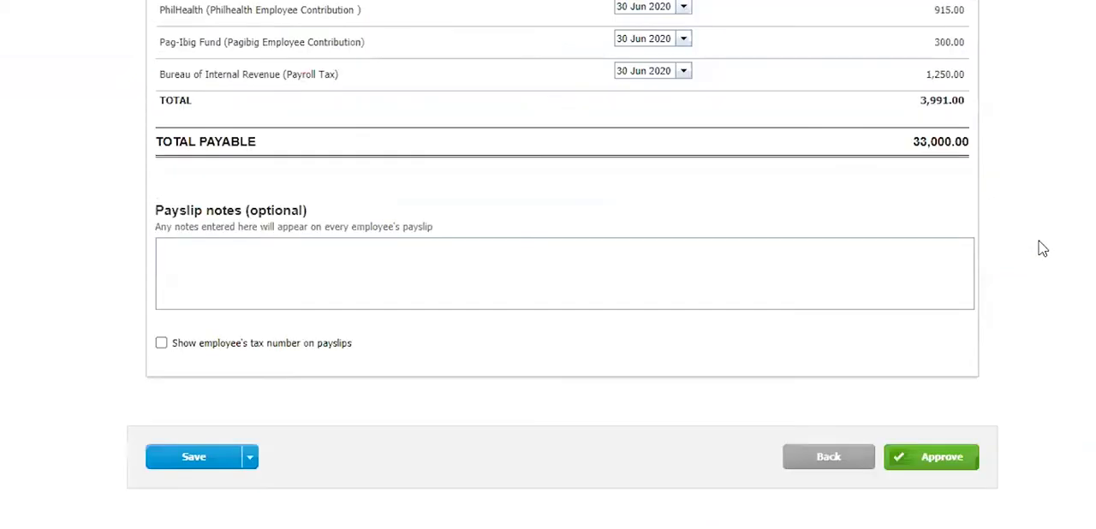
{"action": "left_click", "coordinate": [193, 467]}
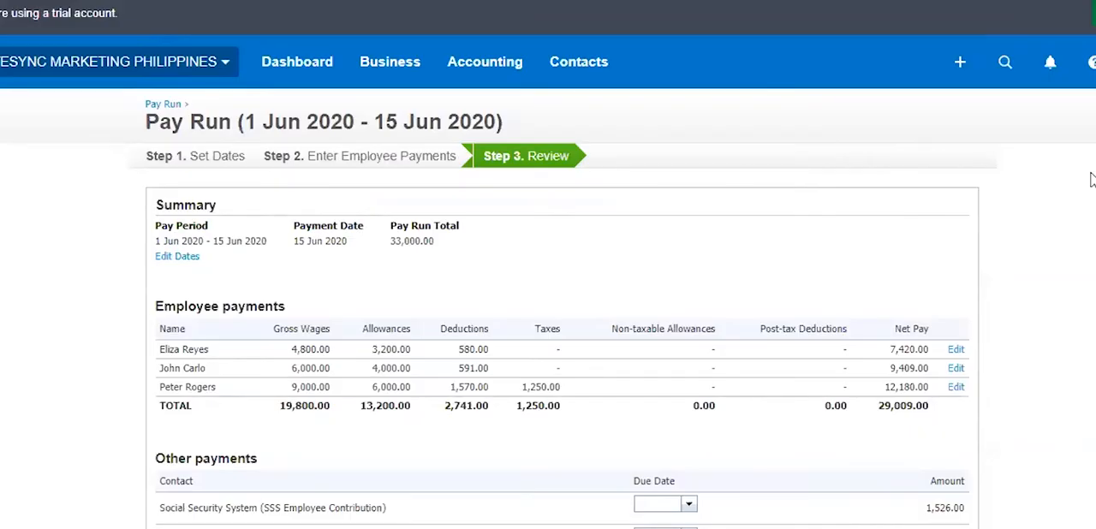
- Look over the saved pay run's summary, employee payments, other payments and due dates
{"action": "scroll", "coordinate": [1092, 186], "scroll_direction": "down", "scroll_amount": 6}
{"action": "scroll", "coordinate": [599, 73], "scroll_direction": "up", "scroll_amount": 6}
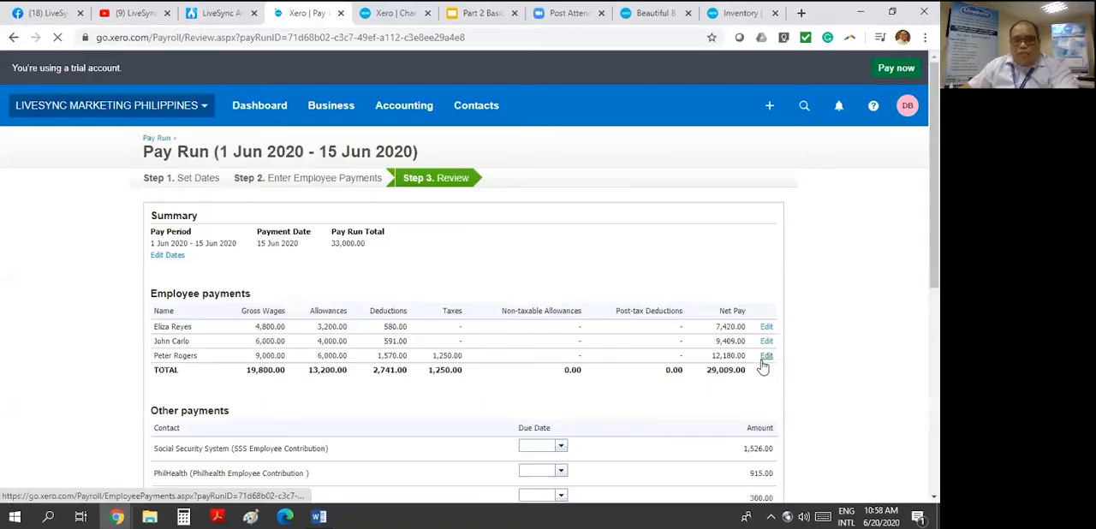
{"action": "scroll", "coordinate": [863, 306], "scroll_direction": "down", "scroll_amount": 2}
{"action": "scroll", "coordinate": [832, 302], "scroll_direction": "down", "scroll_amount": 2}
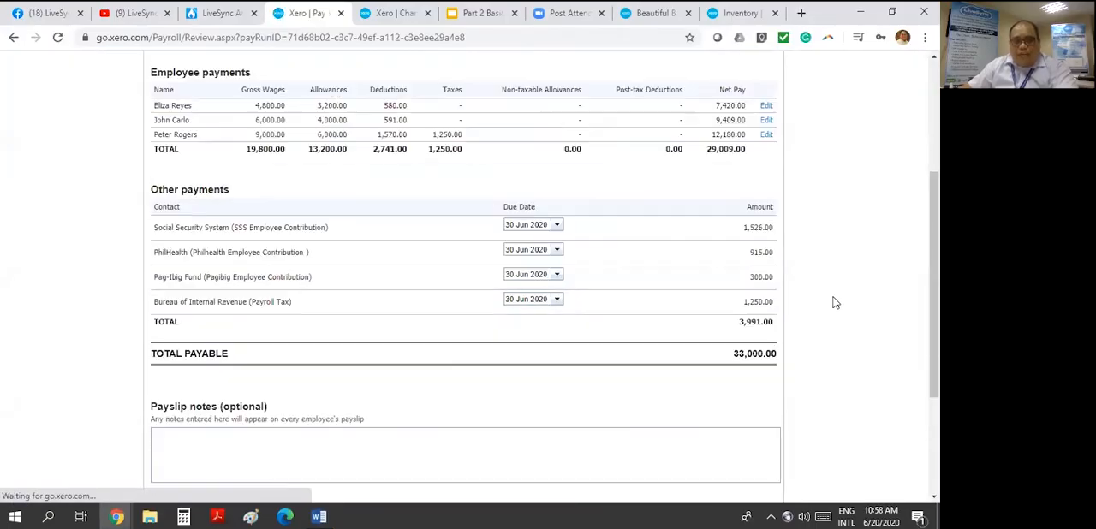
{"action": "scroll", "coordinate": [832, 301], "scroll_direction": "up", "scroll_amount": 1}
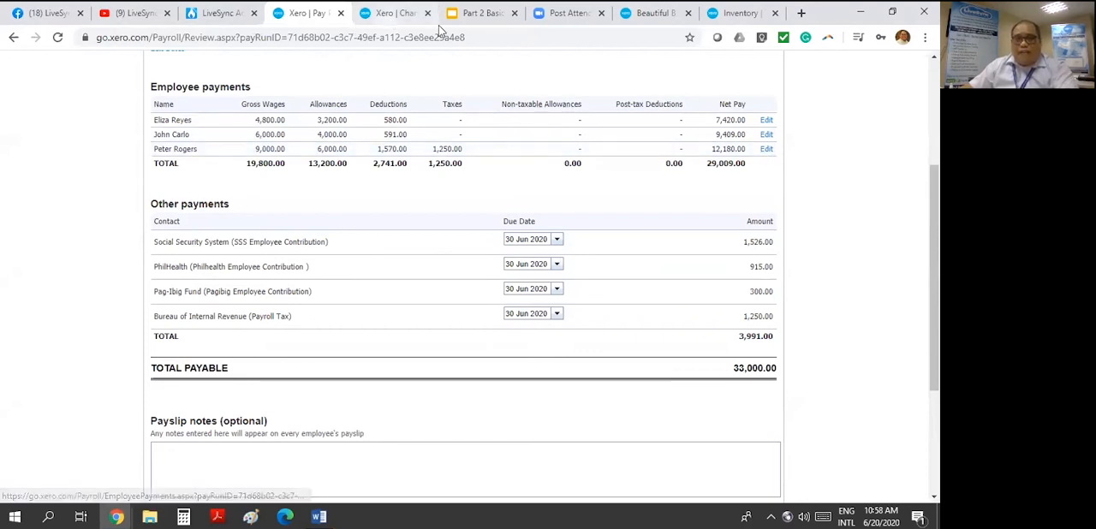
- From the chart of accounts page, search for the third employee's contact and open the 1 June 2020 spend money transaction
{"action": "left_click", "coordinate": [396, 13]}
{"action": "scroll", "coordinate": [325, 115], "scroll_direction": "up", "scroll_amount": 3}
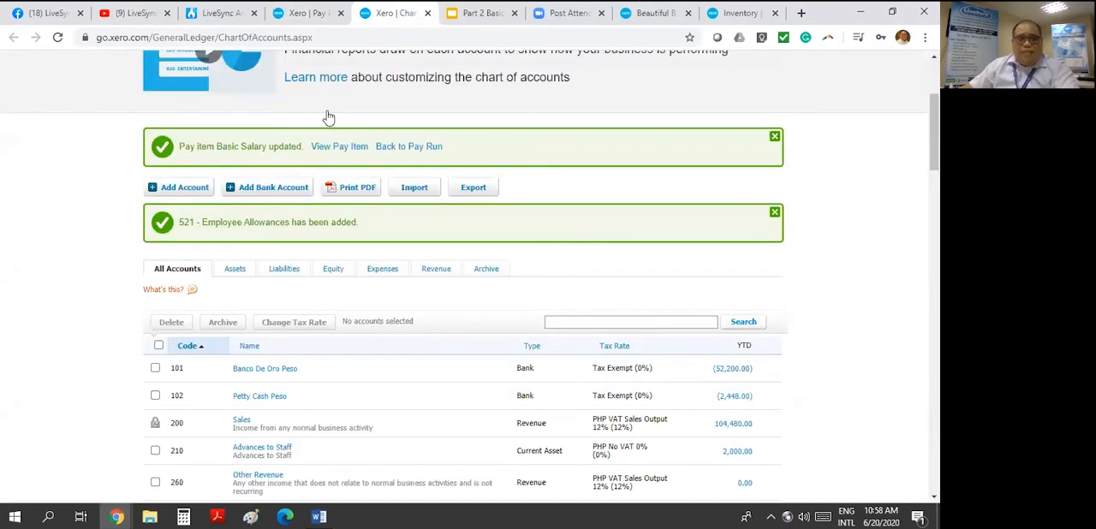
{"action": "left_click", "coordinate": [804, 107]}
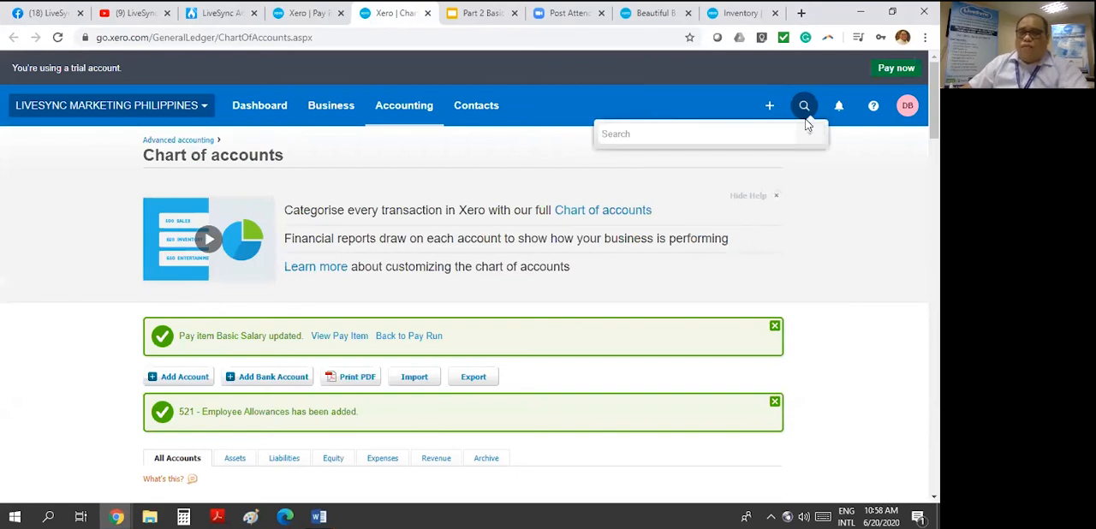
{"action": "type", "text": "peter"}
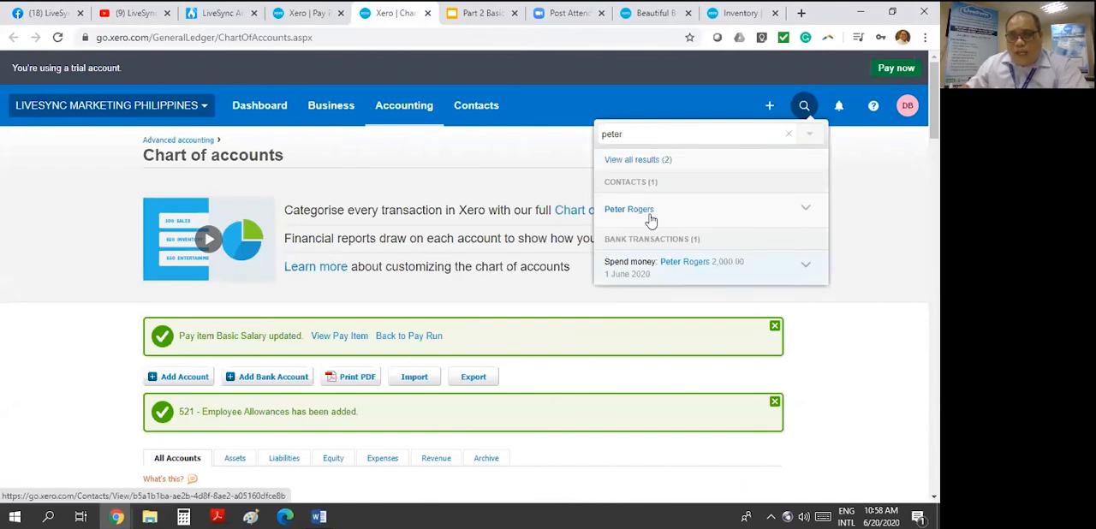
{"action": "left_click", "coordinate": [648, 214]}
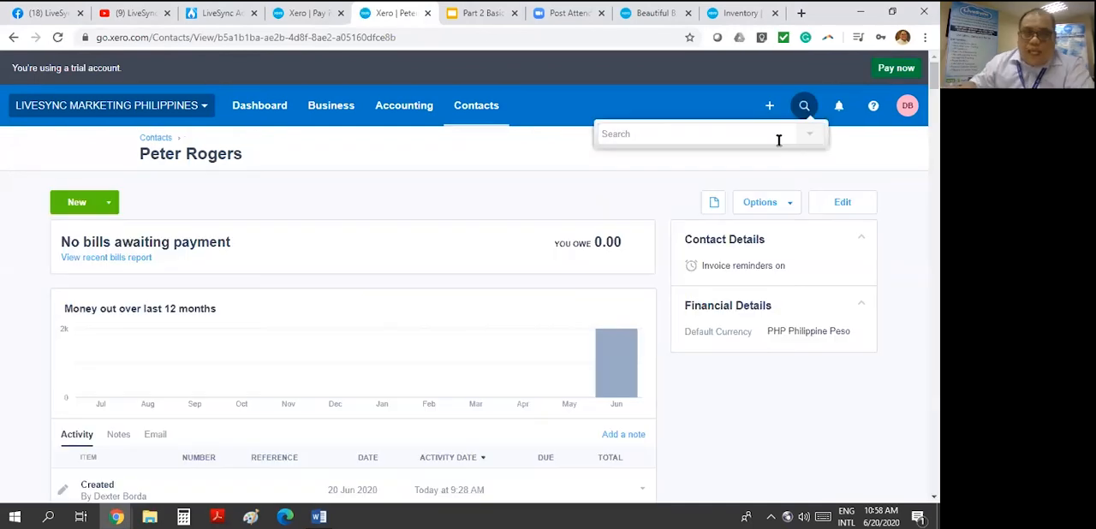
{"action": "type", "text": "peter"}
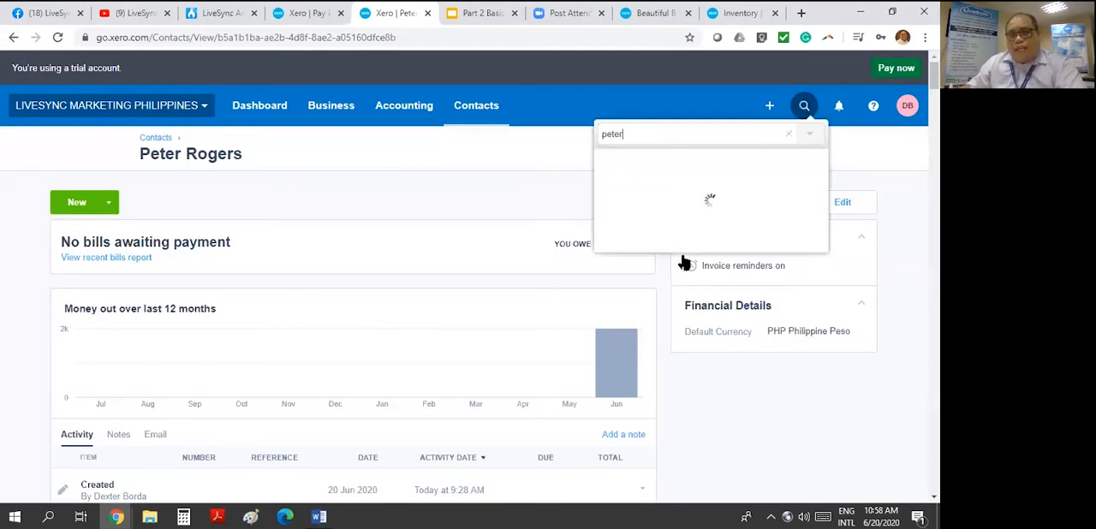
{"action": "left_click", "coordinate": [702, 262]}
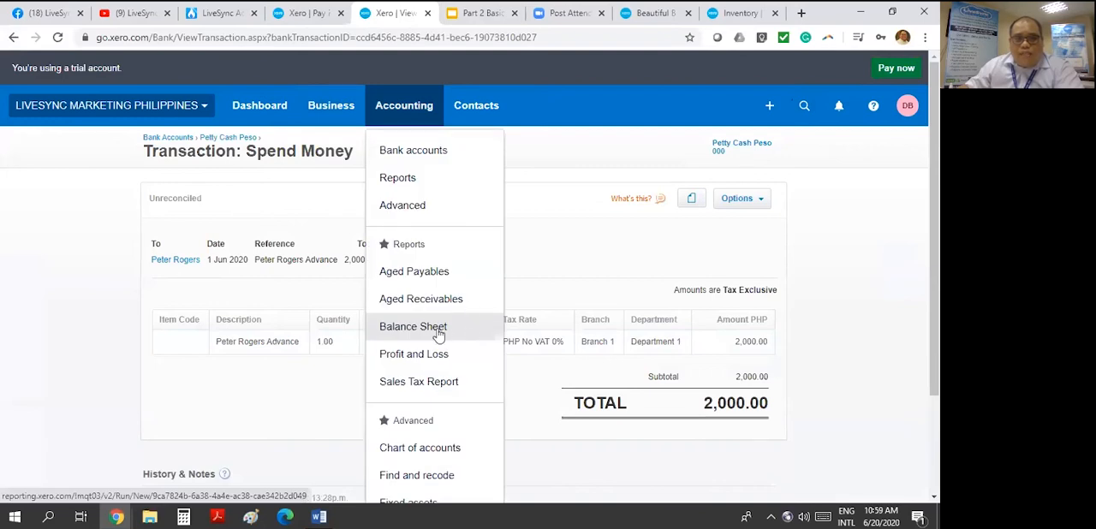
- Open the Balance Sheet in a separate tab and examine the bank and current asset accounts, including Advances to Staff
{"action": "middle_click", "coordinate": [456, 329]}
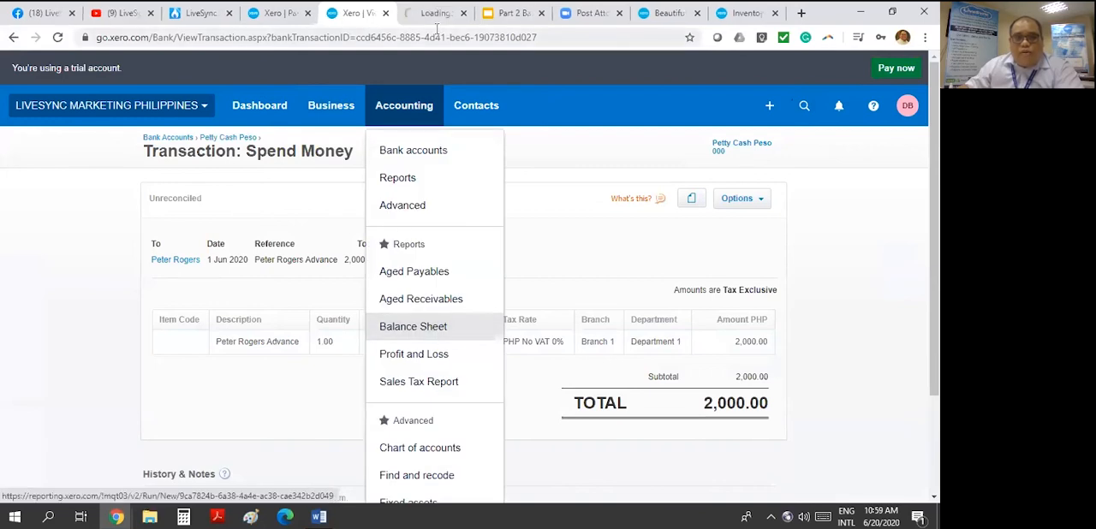
{"action": "key", "text": "ctrl+Tab"}
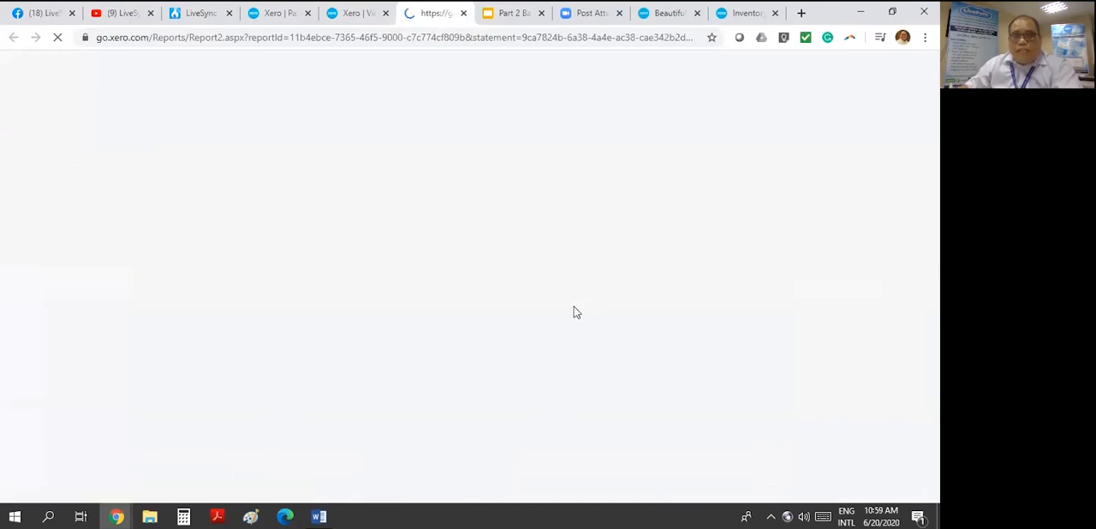
{"action": "scroll", "coordinate": [574, 326], "scroll_direction": "down", "scroll_amount": 5}
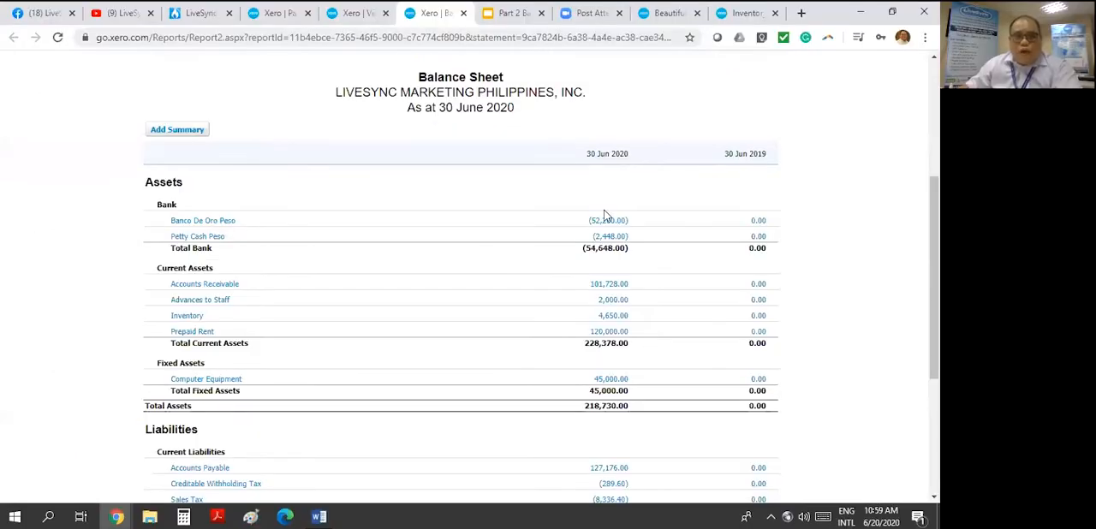
- Compare the pay run review with the third employee's advance transaction
{"action": "left_click", "coordinate": [355, 13]}
{"action": "left_click", "coordinate": [279, 14]}
{"action": "left_click", "coordinate": [351, 14]}
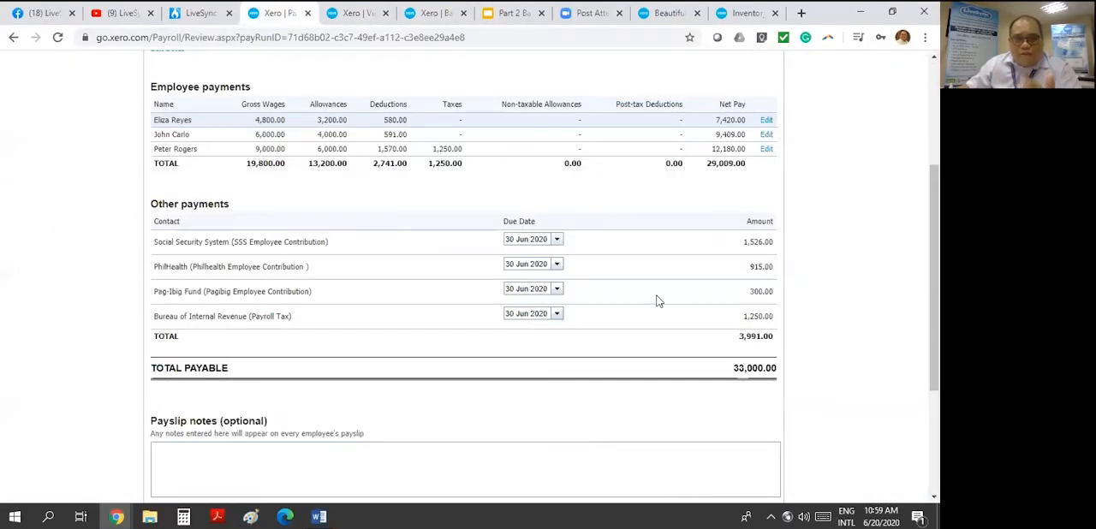
{"action": "left_click", "coordinate": [305, 87]}
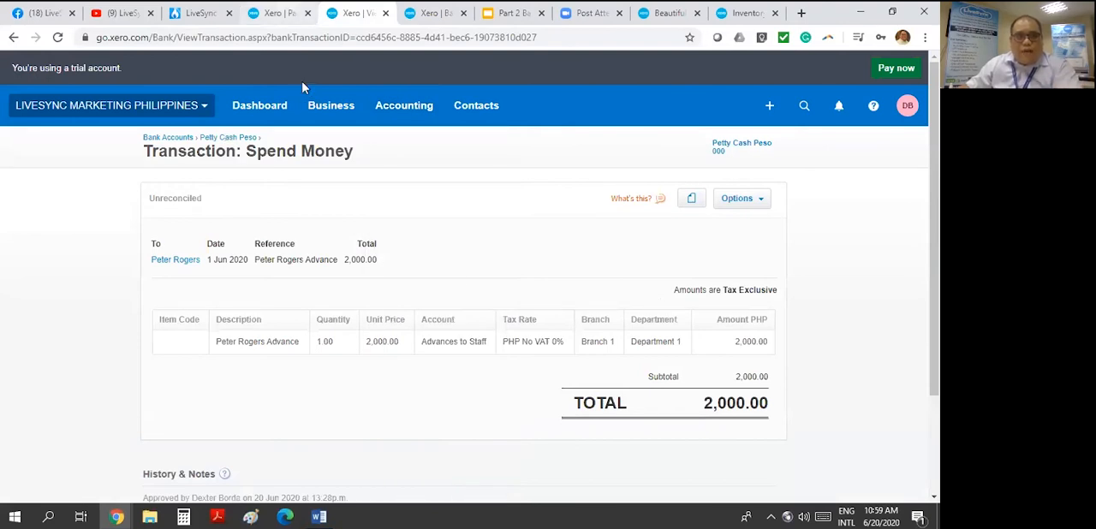
- Reopen the third employee's payments in the pay run and add a Salary Deduction pay item below Payroll Tax
{"action": "left_click", "coordinate": [279, 13]}
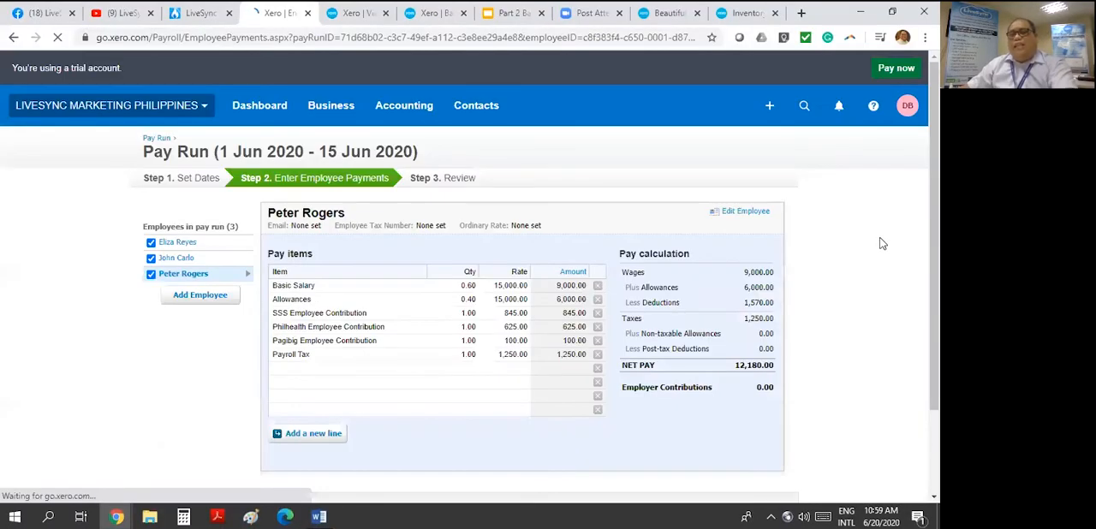
{"action": "scroll", "coordinate": [818, 267], "scroll_direction": "down", "scroll_amount": 2}
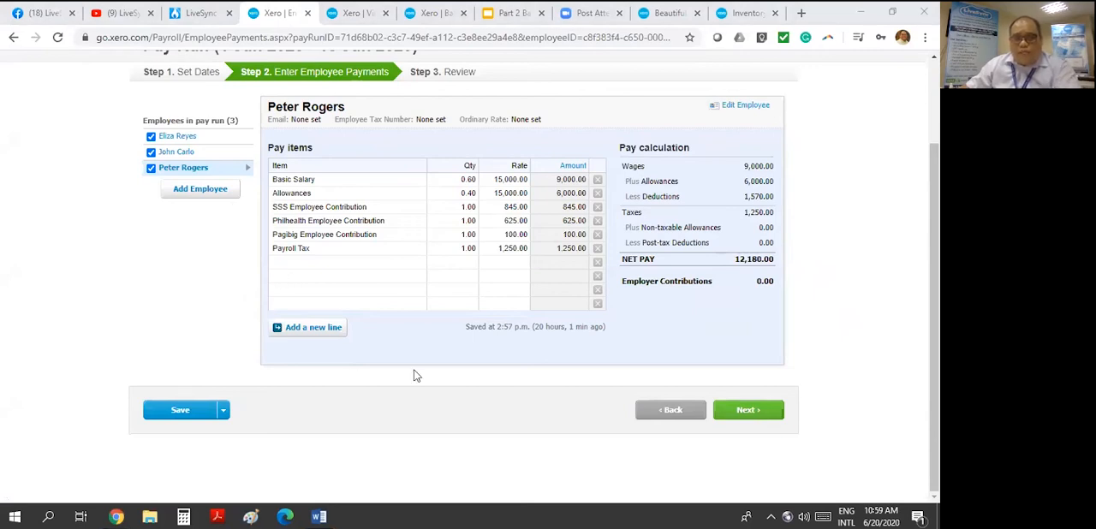
{"action": "left_click", "coordinate": [320, 261]}
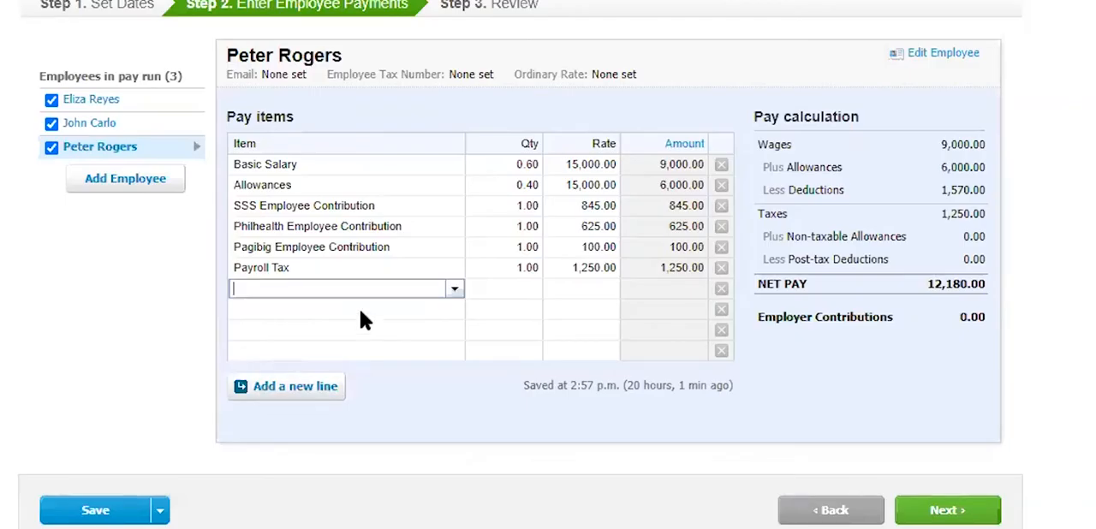
{"action": "type", "text": "a"}
{"action": "key", "text": "BackSpace"}
{"action": "type", "text": "ded"}
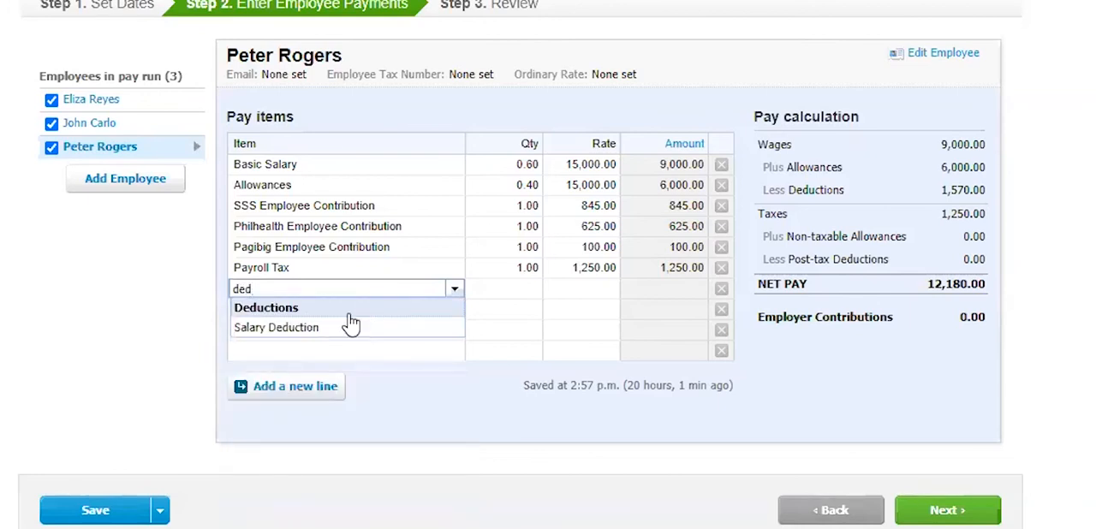
{"action": "left_click", "coordinate": [453, 291]}
{"action": "left_click", "coordinate": [453, 290]}
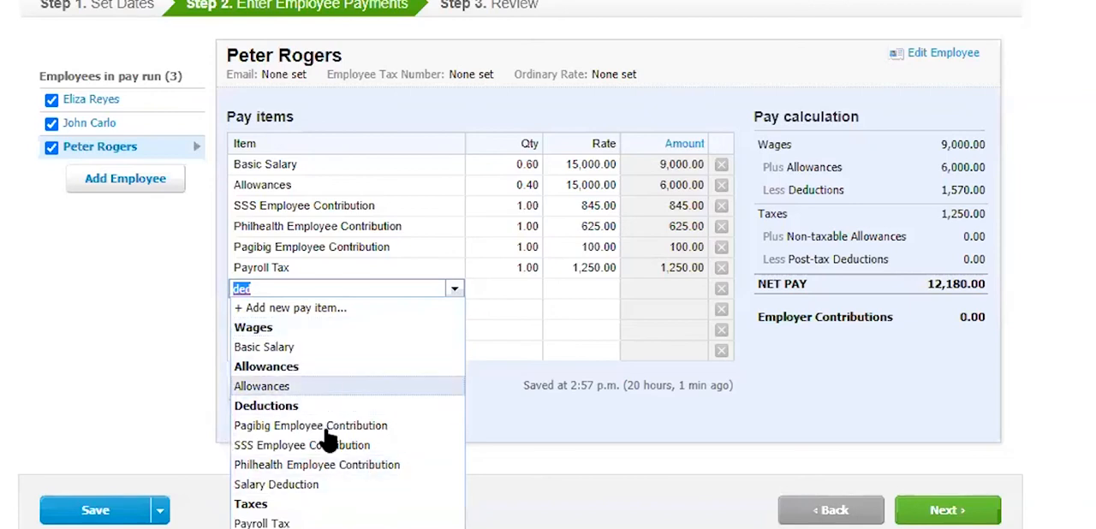
{"action": "left_click", "coordinate": [330, 485]}
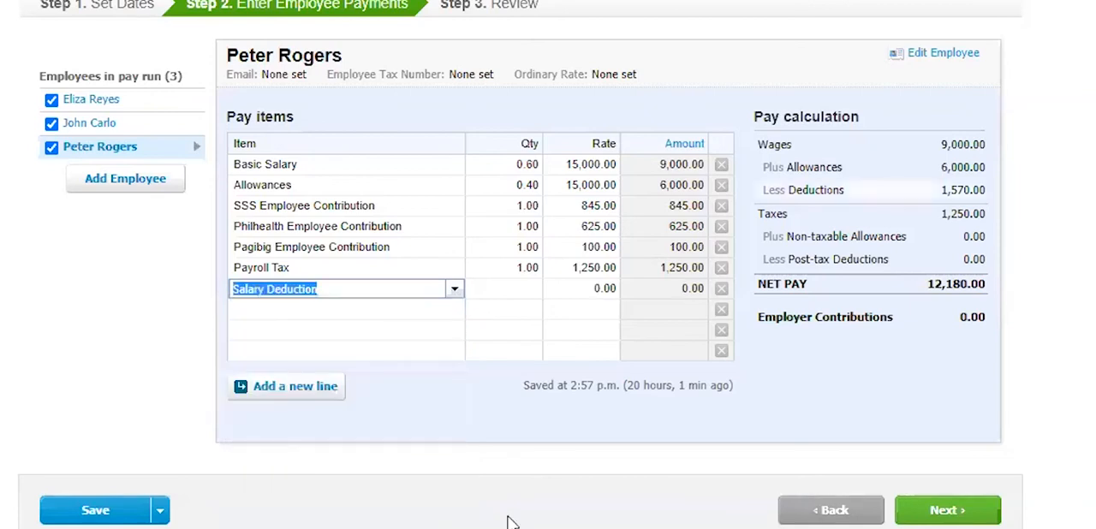
- Set the Salary Deduction to quantity 1 at rate 2,000, save the employee payments and continue to review
{"action": "left_click", "coordinate": [514, 290]}
{"action": "type", "text": "1"}
{"action": "left_click", "coordinate": [593, 291]}
{"action": "type", "text": "2,000"}
{"action": "left_click", "coordinate": [1022, 200]}
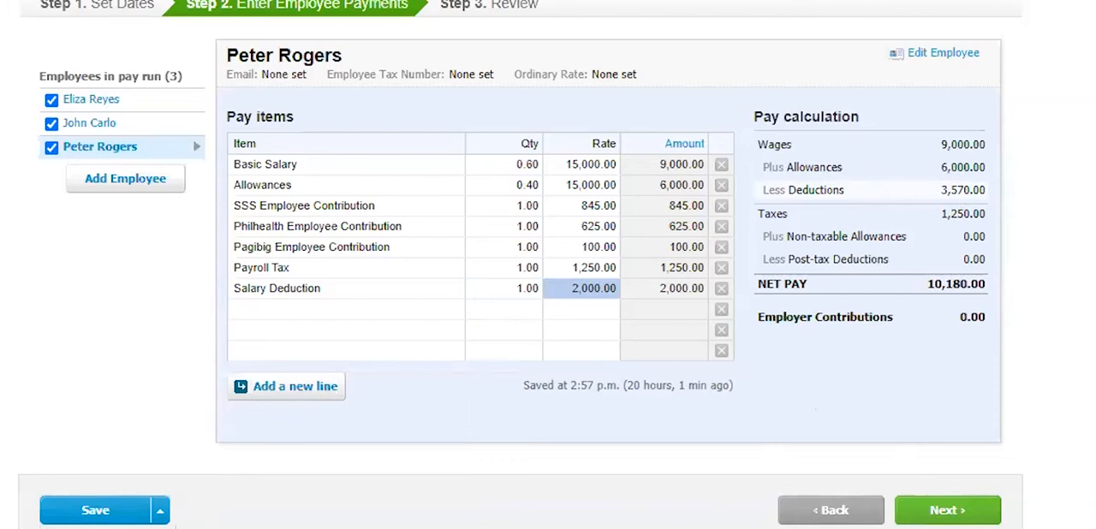
{"action": "left_click", "coordinate": [95, 511]}
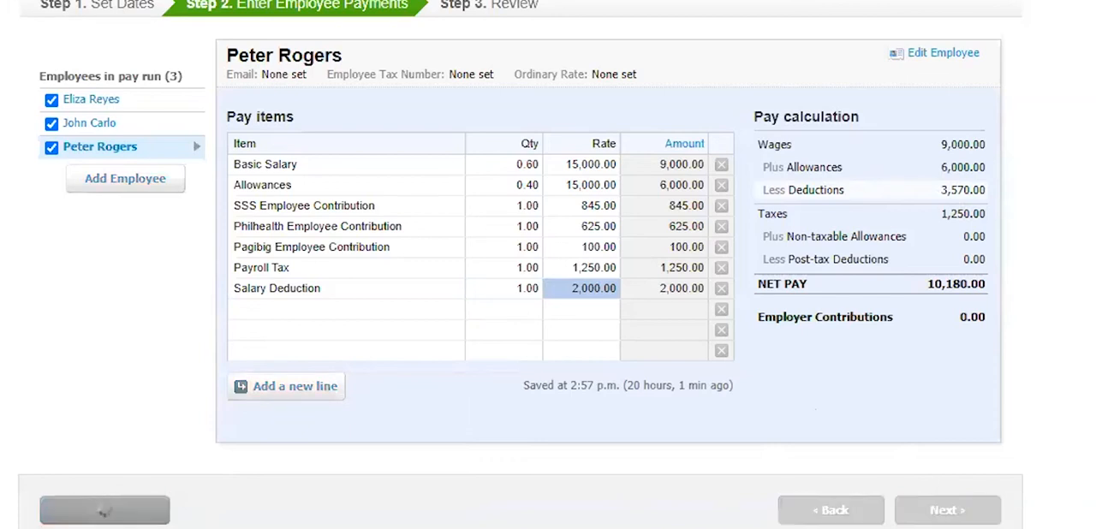
{"action": "left_click", "coordinate": [942, 510]}
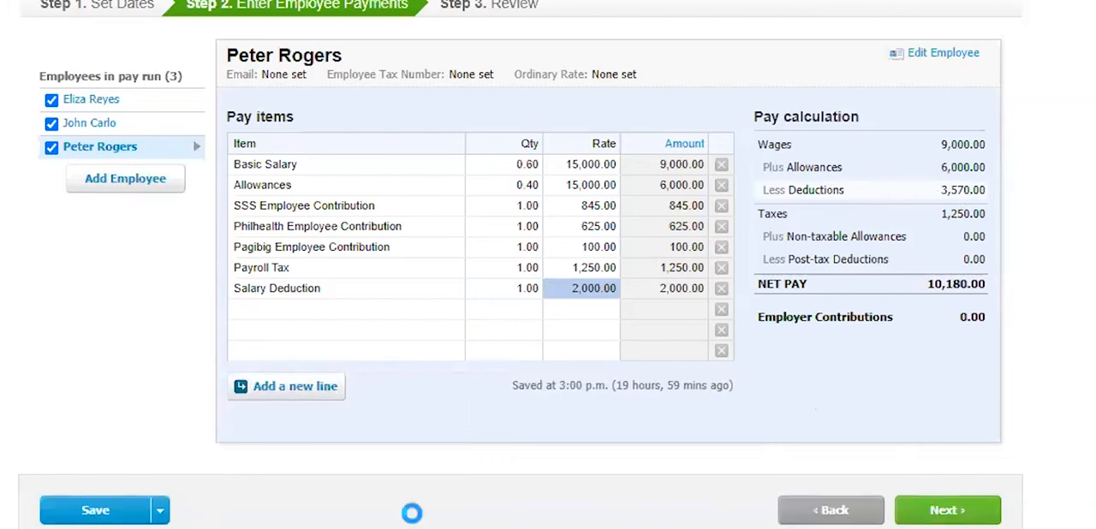
- Review the summary and other payments of the 1–15 Jun 2020 pay run and approve it
{"action": "left_click", "coordinate": [938, 512]}
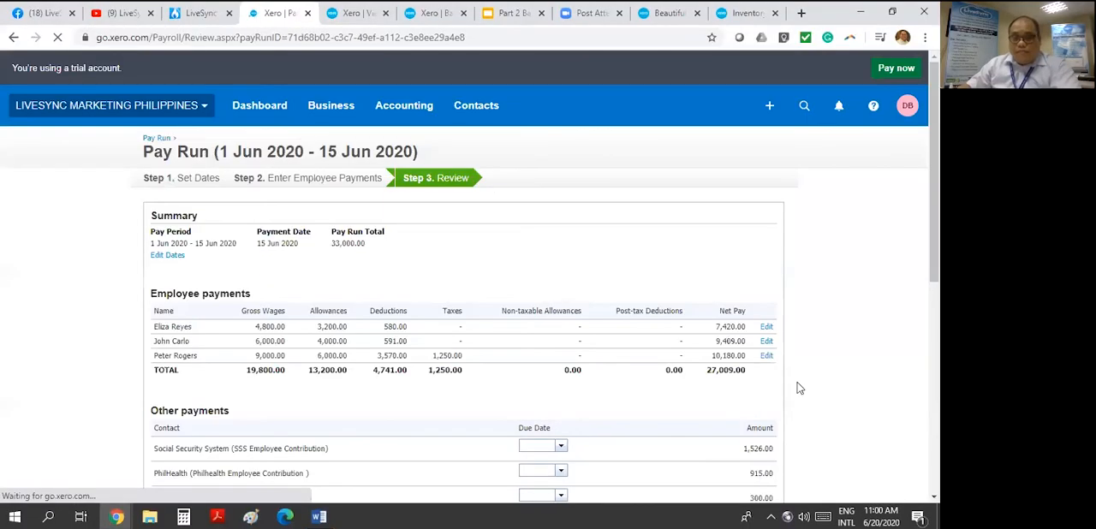
{"action": "scroll", "coordinate": [827, 299], "scroll_direction": "down", "scroll_amount": 6}
{"action": "scroll", "coordinate": [679, 291], "scroll_direction": "up", "scroll_amount": 6}
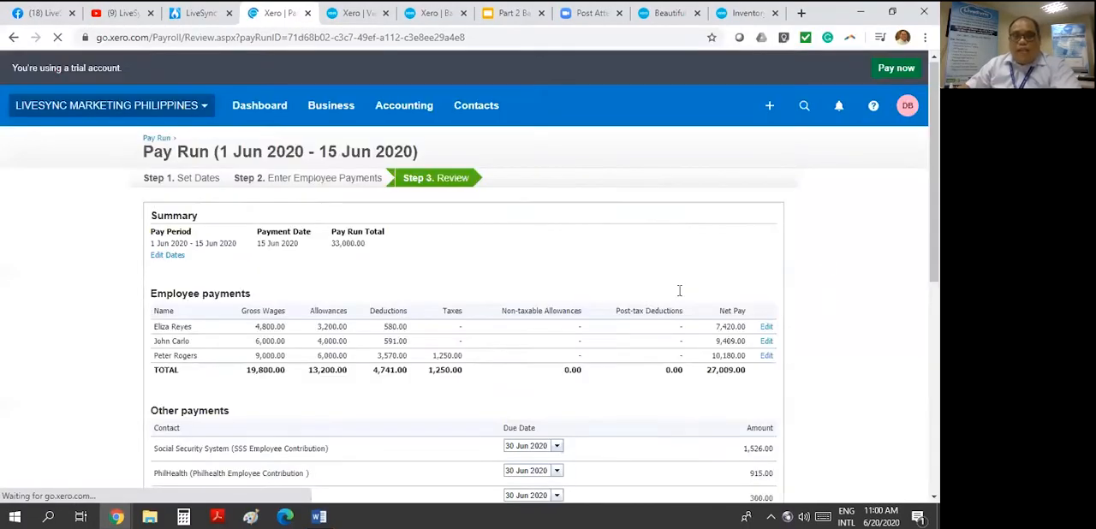
{"action": "scroll", "coordinate": [678, 291], "scroll_direction": "down", "scroll_amount": 6}
{"action": "left_click", "coordinate": [744, 410]}
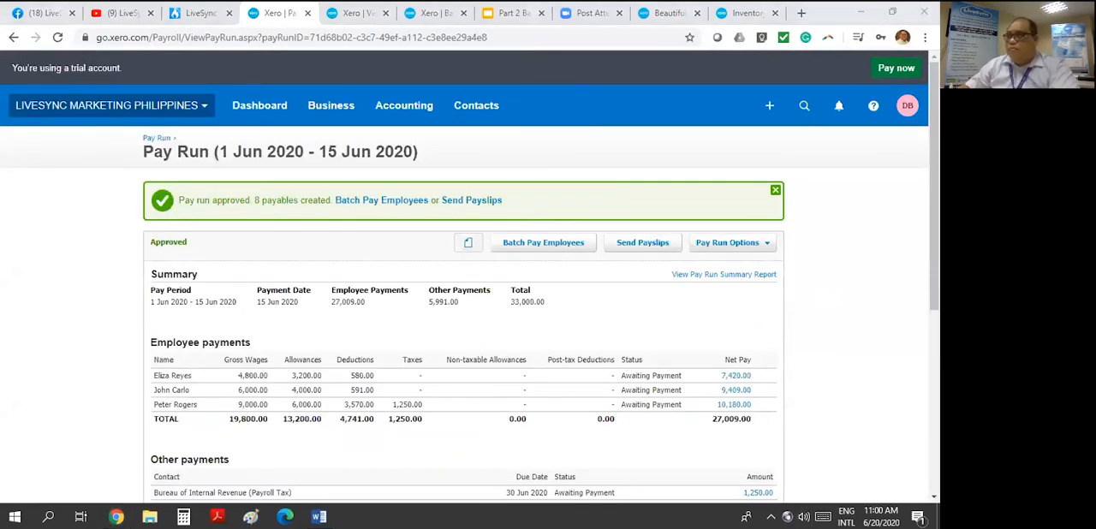
{"action": "scroll", "coordinate": [807, 304], "scroll_direction": "down", "scroll_amount": 4}
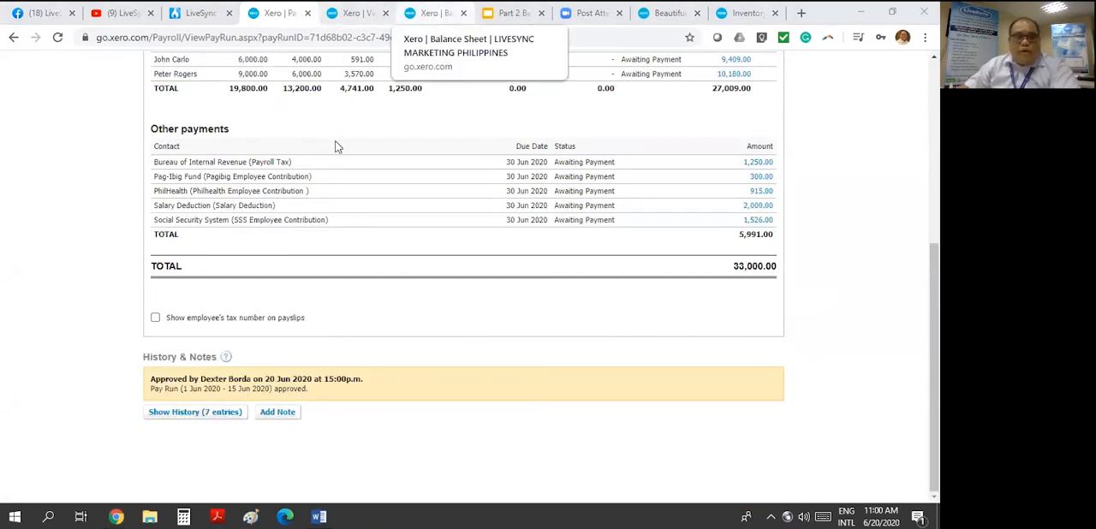
- Refresh the Balance Sheet, examine Advances to Staff and current liabilities, and compare Wages Payable with the pay run's total net pay
{"action": "left_click", "coordinate": [435, 14]}
{"action": "left_click", "coordinate": [518, 208]}
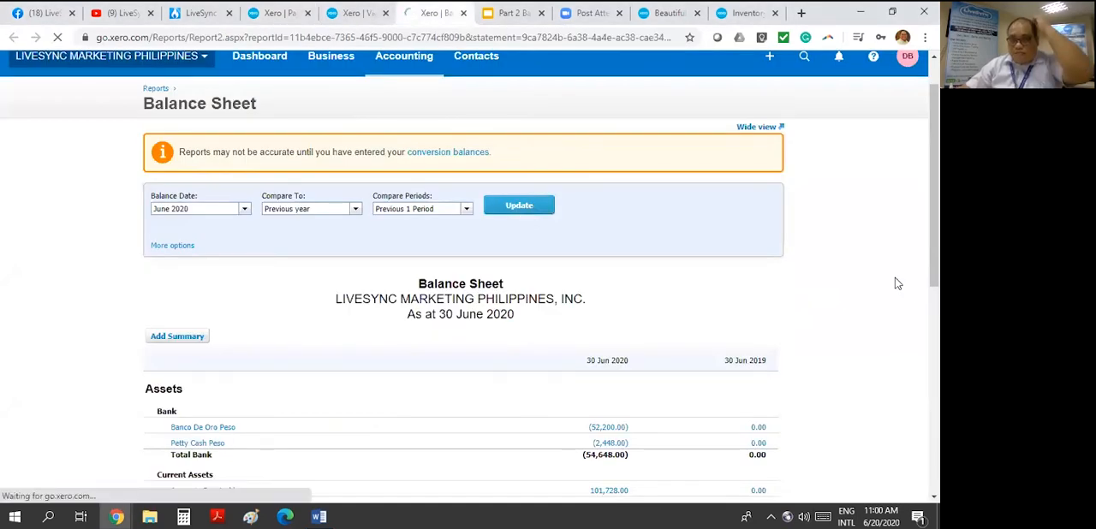
{"action": "scroll", "coordinate": [895, 283], "scroll_direction": "down", "scroll_amount": 3}
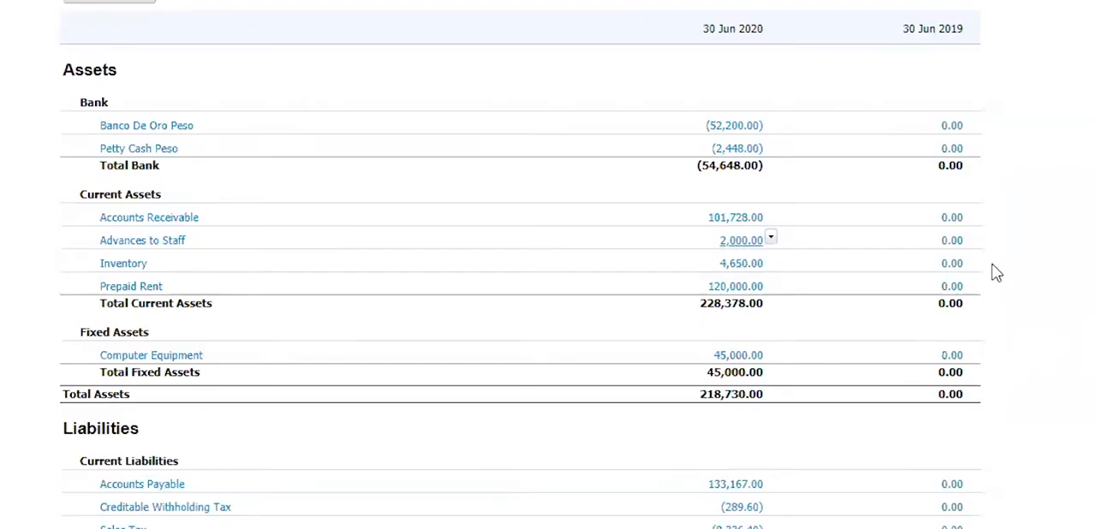
{"action": "scroll", "coordinate": [1059, 286], "scroll_direction": "down", "scroll_amount": 2}
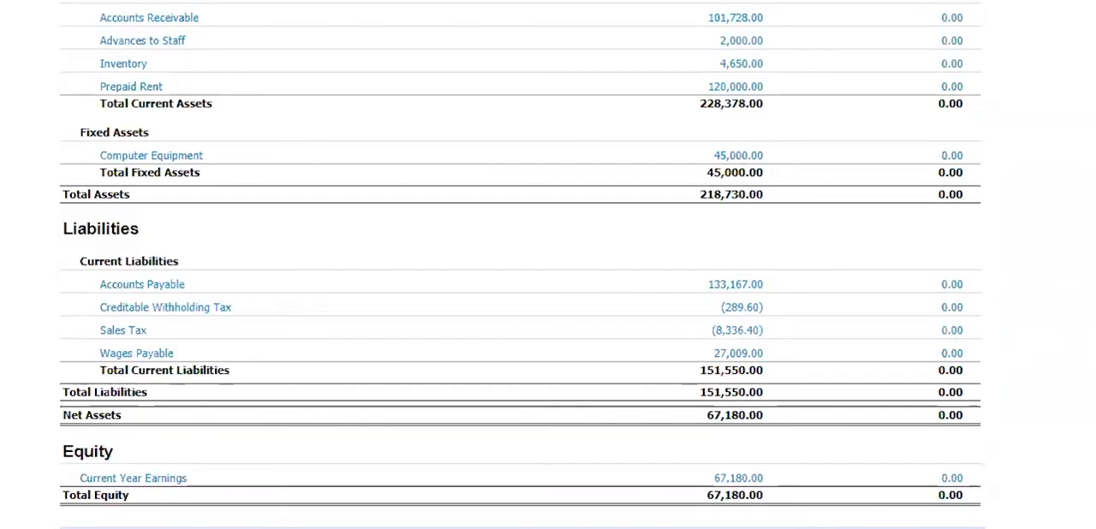
{"action": "scroll", "coordinate": [458, 258], "scroll_direction": "up", "scroll_amount": 1}
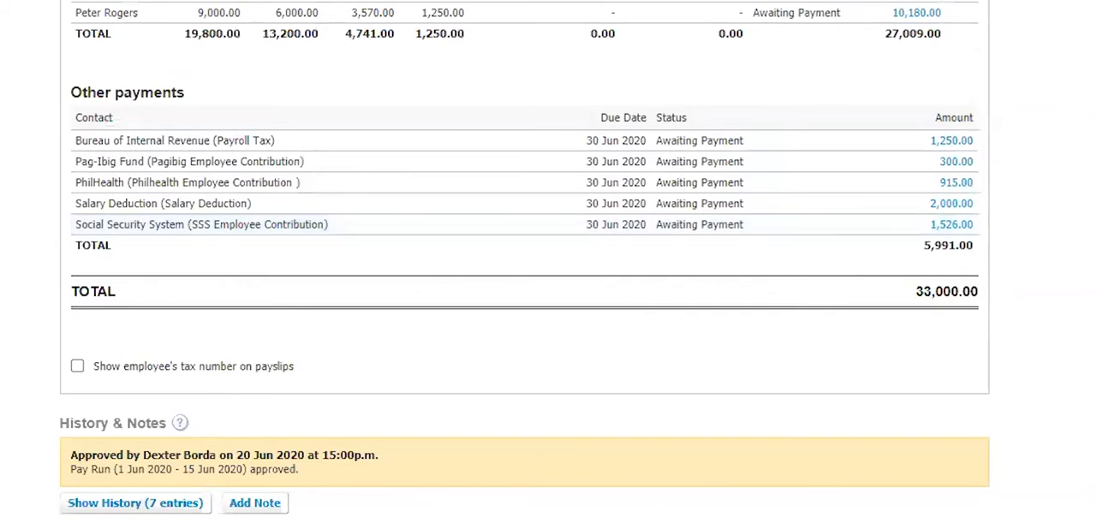
{"action": "scroll", "coordinate": [890, 239], "scroll_direction": "up", "scroll_amount": 3}
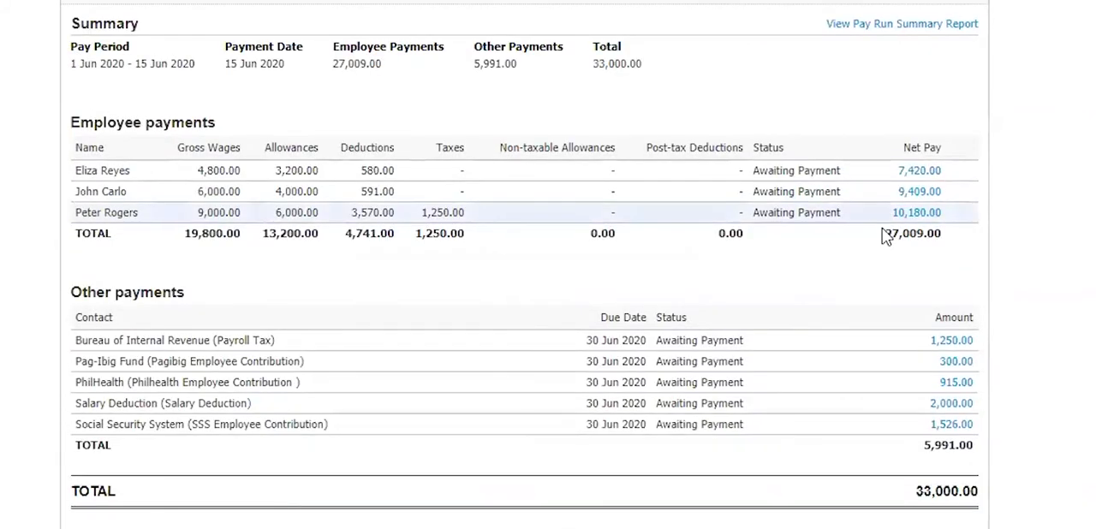
{"action": "left_click_drag", "start_coordinate": [881, 233], "coordinate": [943, 239]}
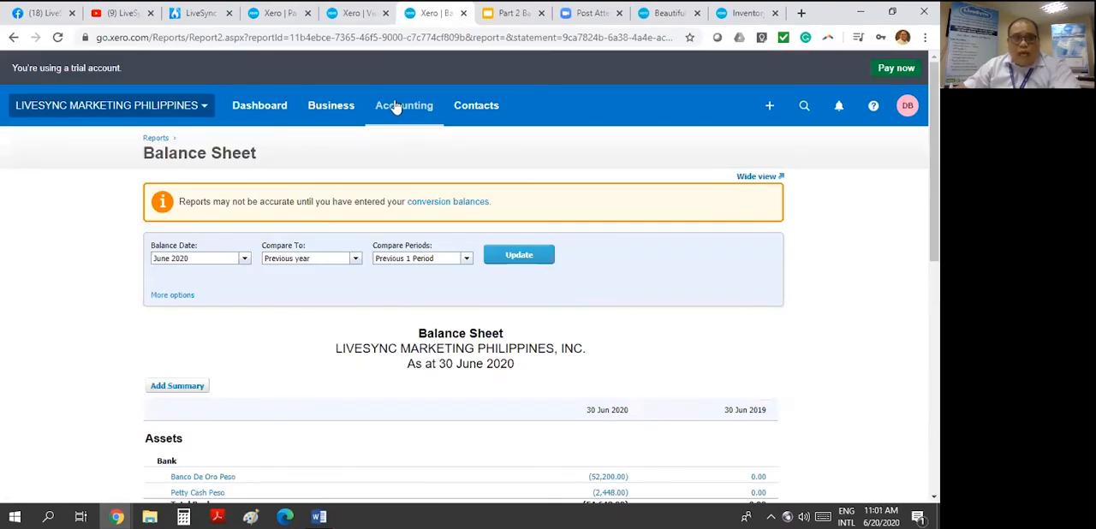
- Open the Aged Payables report in a separate tab and examine the June 2020 payables by contact
{"action": "left_click", "coordinate": [398, 115]}
{"action": "right_click", "coordinate": [501, 274]}
{"action": "left_click", "coordinate": [514, 284]}
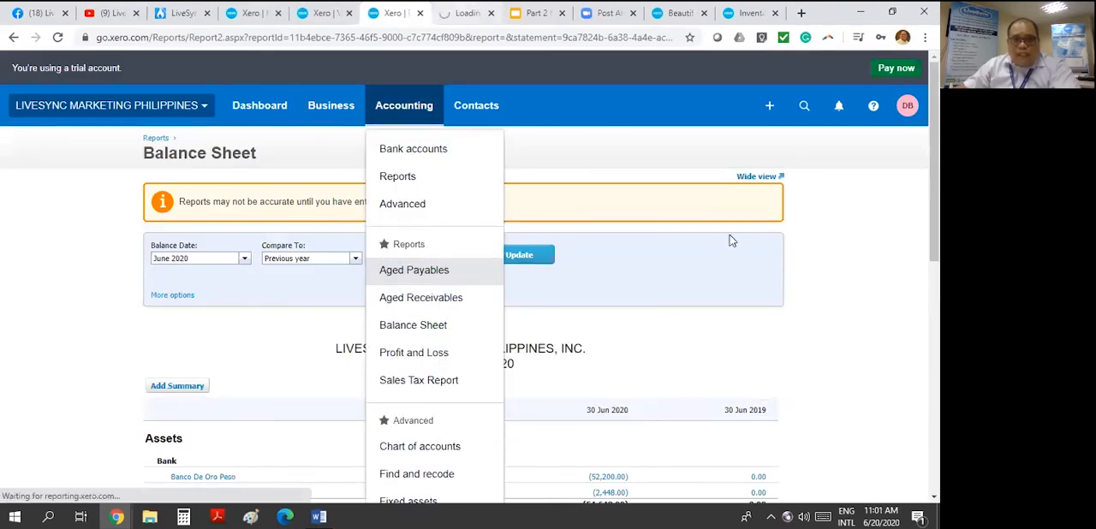
{"action": "key", "text": "ctrl+Tab"}
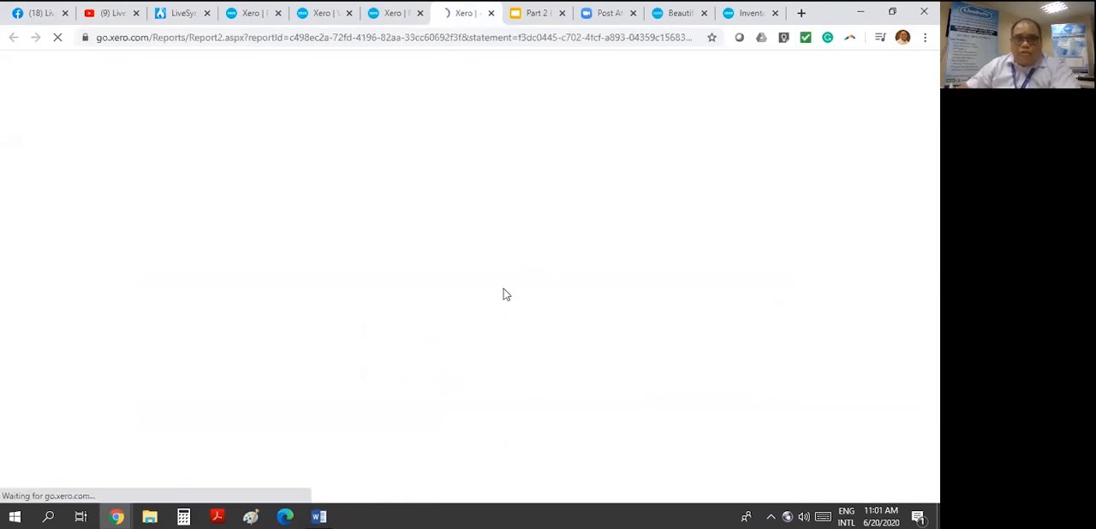
{"action": "scroll", "coordinate": [729, 316], "scroll_direction": "down", "scroll_amount": 3}
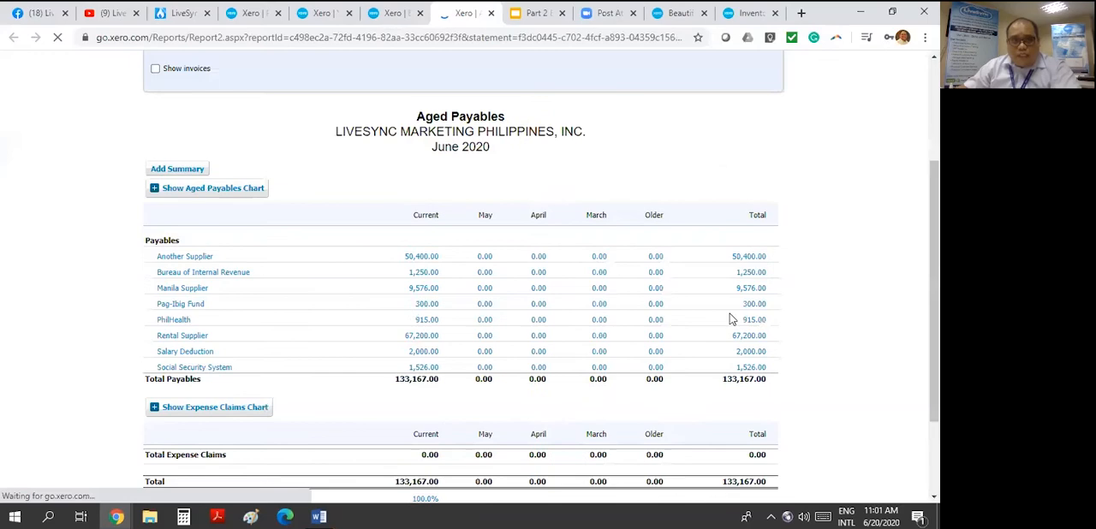
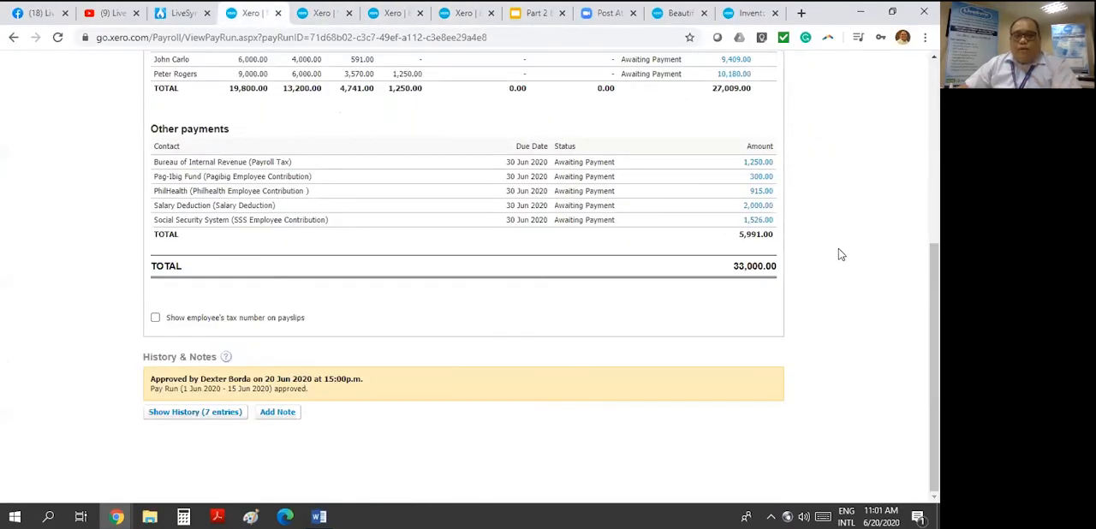
- Review the employee and other payments of the approved 1–15 Jun 2020 pay run and return to the pay run list
{"action": "scroll", "coordinate": [838, 255], "scroll_direction": "up", "scroll_amount": 3}
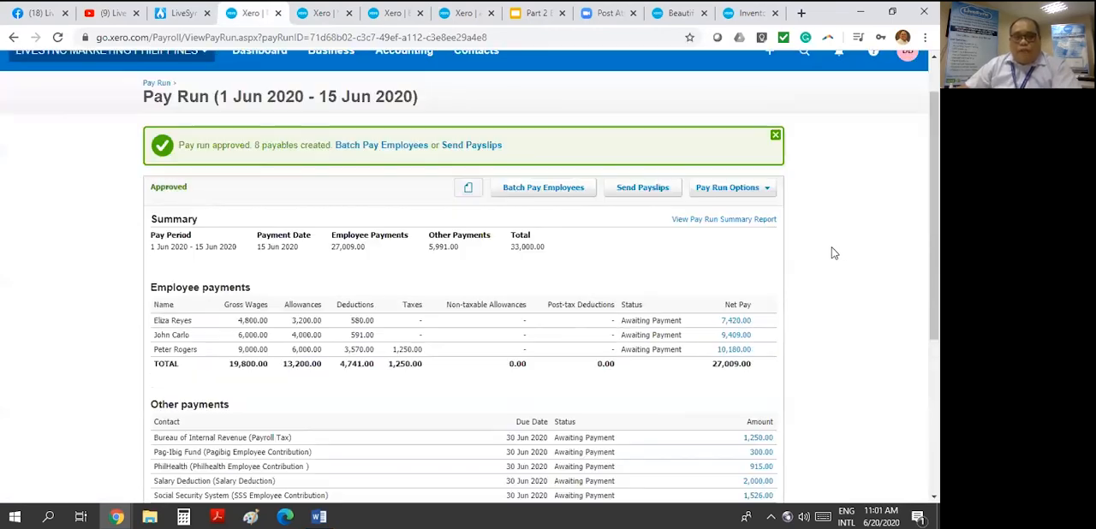
{"action": "scroll", "coordinate": [835, 253], "scroll_direction": "down", "scroll_amount": 2}
{"action": "scroll", "coordinate": [790, 249], "scroll_direction": "up", "scroll_amount": 3}
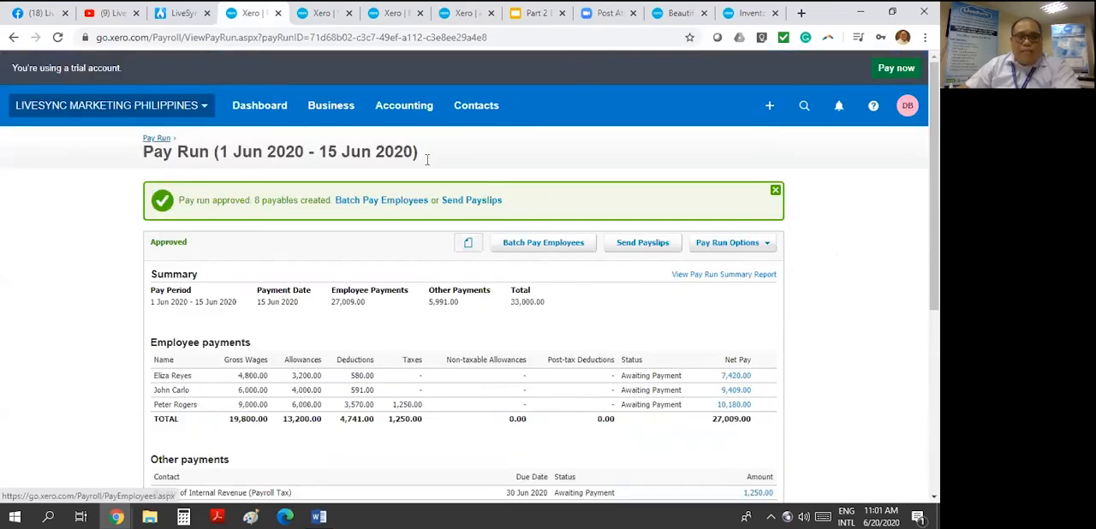
{"action": "left_click", "coordinate": [157, 138]}
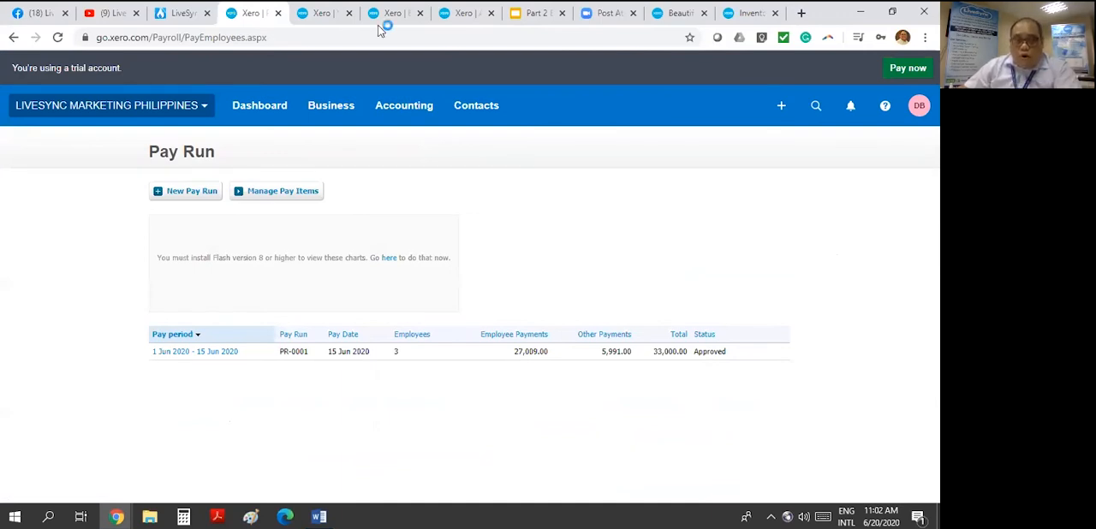
- Reopen the 1 Jun 2020 - 15 Jun 2020 pay run from the list and examine the payment status of its payables
{"action": "left_click", "coordinate": [321, 14]}
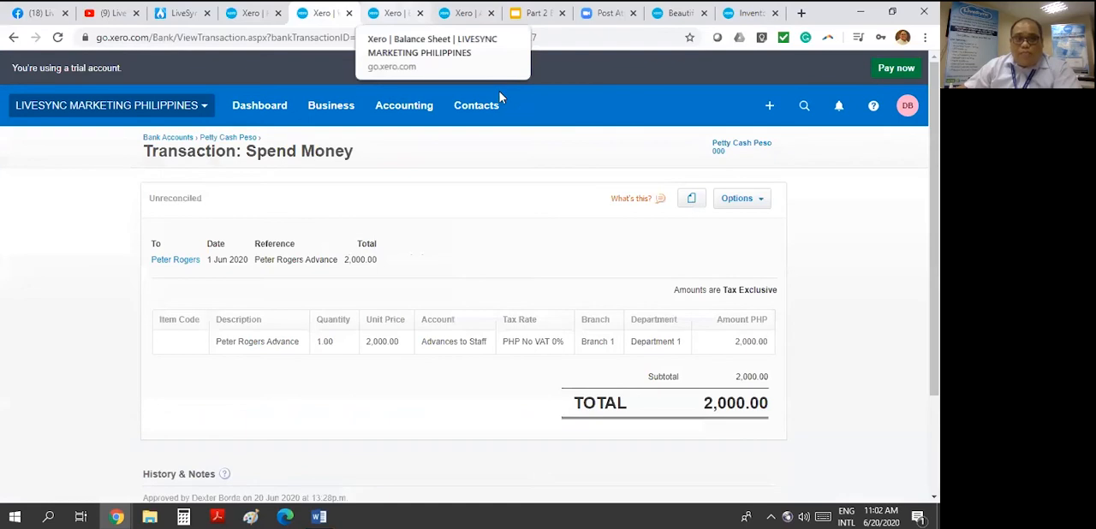
{"action": "left_click", "coordinate": [389, 14]}
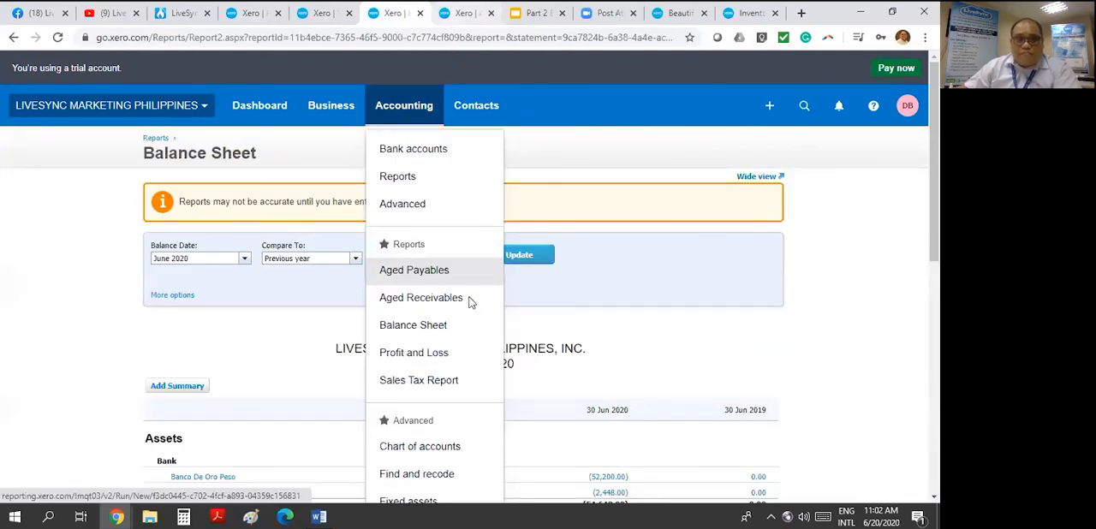
{"action": "left_click", "coordinate": [461, 14]}
{"action": "left_click", "coordinate": [251, 14]}
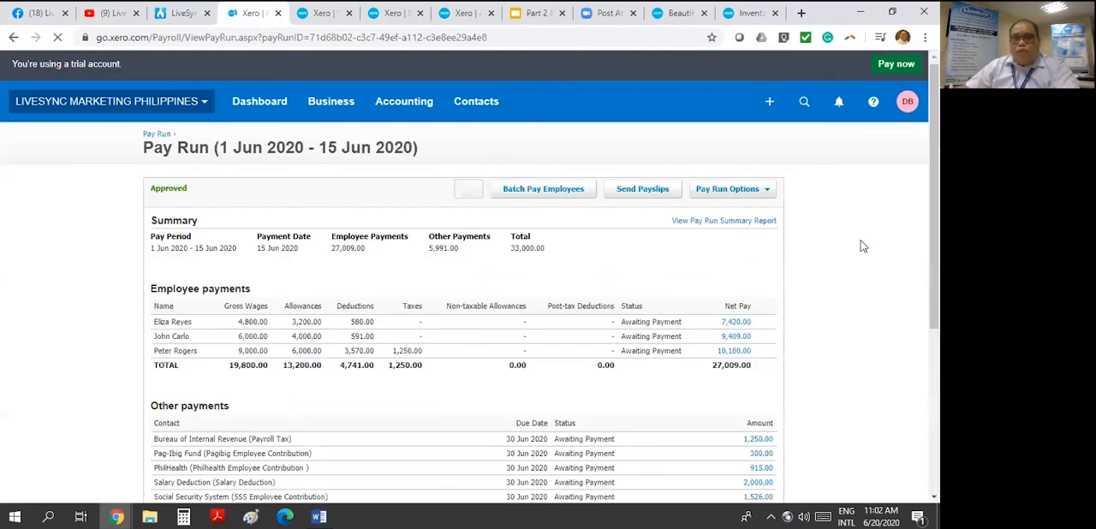
{"action": "scroll", "coordinate": [863, 246], "scroll_direction": "down", "scroll_amount": 3}
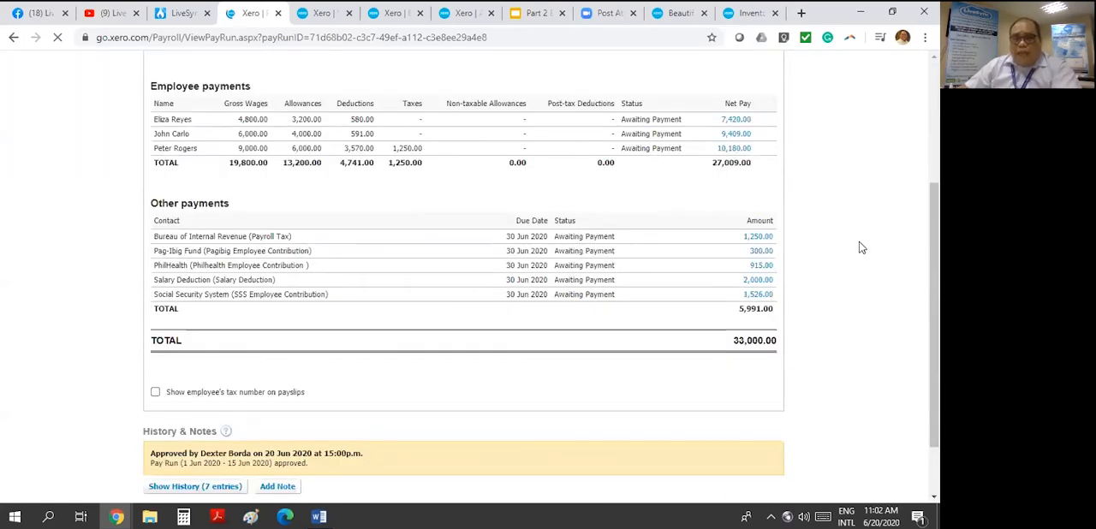
{"action": "scroll", "coordinate": [650, 271], "scroll_direction": "up", "scroll_amount": 1}
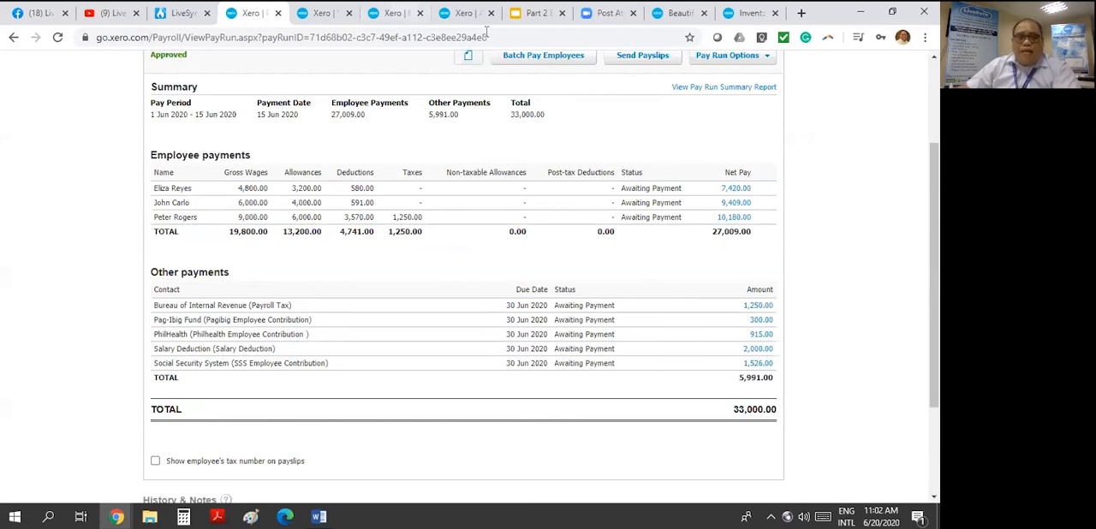
- Open the Purchases overview in a separate tab, starting from the Aged Payables report
{"action": "left_click", "coordinate": [394, 13]}
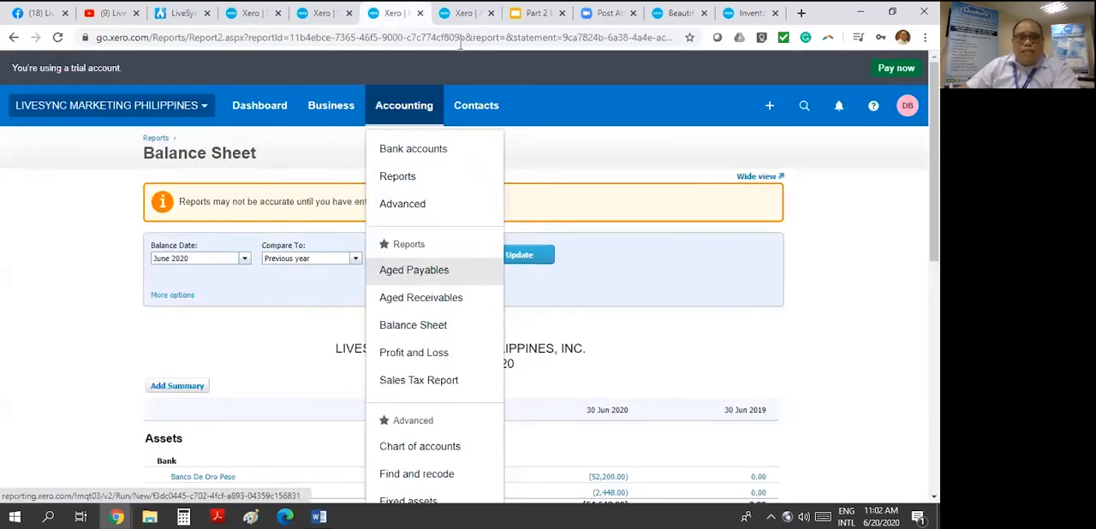
{"action": "left_click", "coordinate": [464, 12]}
{"action": "left_click", "coordinate": [332, 118]}
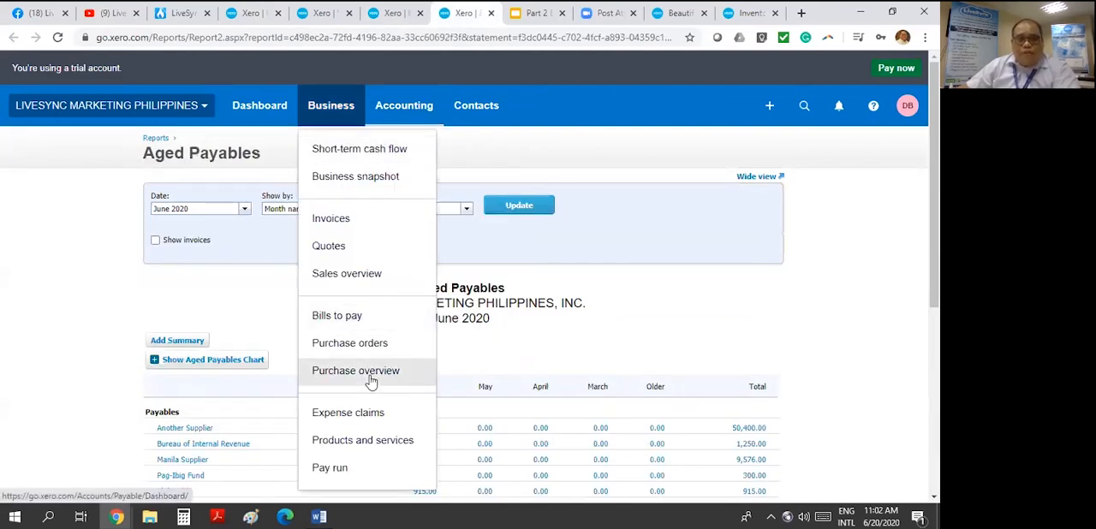
{"action": "left_click", "coordinate": [494, 14]}
{"action": "left_click", "coordinate": [230, 14]}
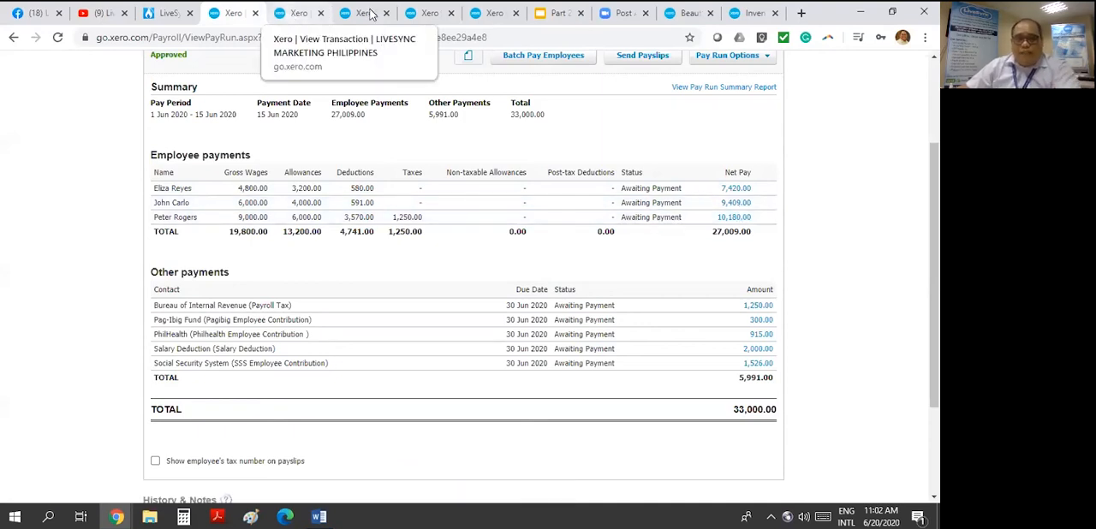
{"action": "left_click", "coordinate": [299, 13]}
{"action": "left_click", "coordinate": [497, 14]}
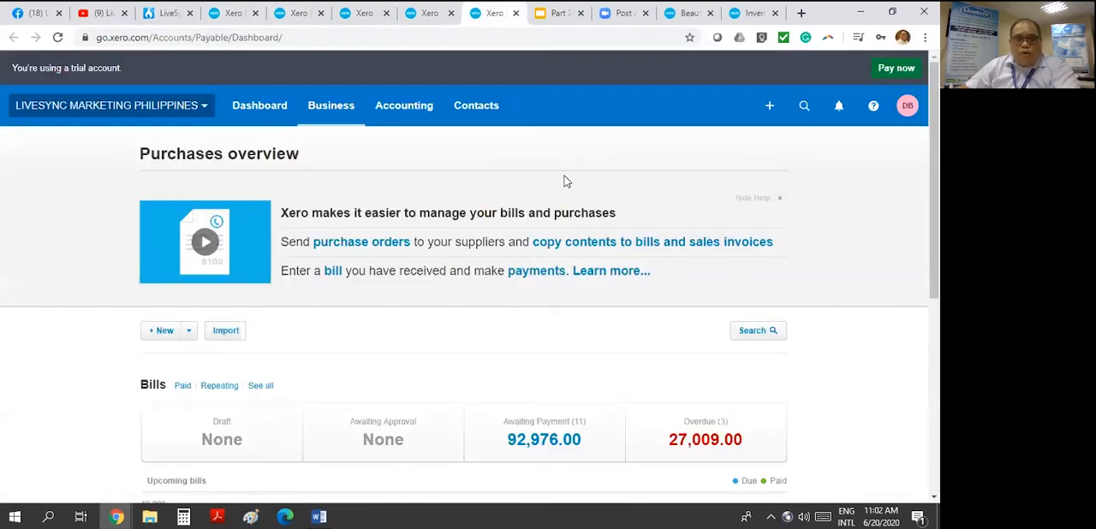
- Open the bills awaiting payment and examine the payslip with the 7,420.00 take-home pay, including its payment section
{"action": "scroll", "coordinate": [542, 313], "scroll_direction": "down", "scroll_amount": 2}
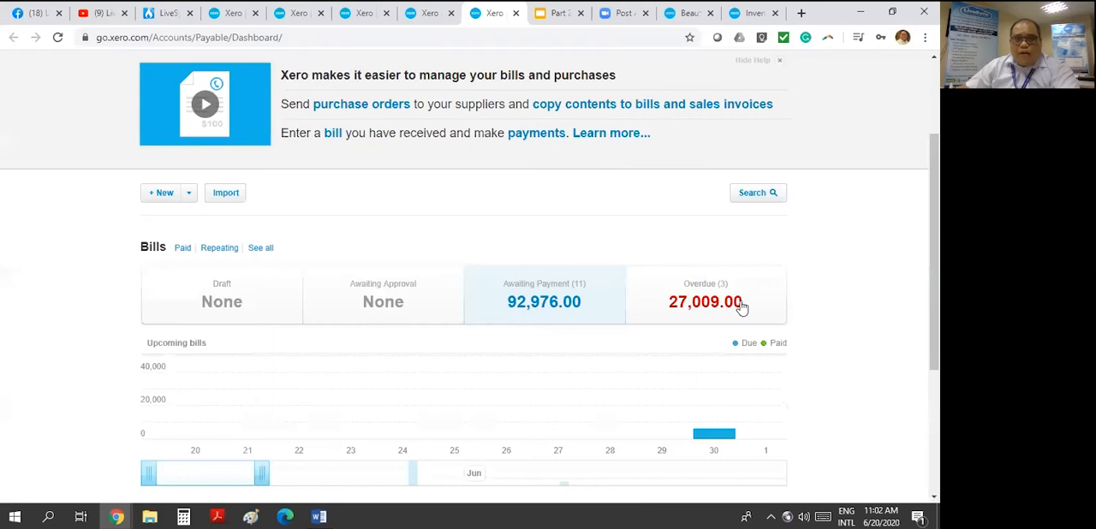
{"action": "left_click", "coordinate": [741, 305]}
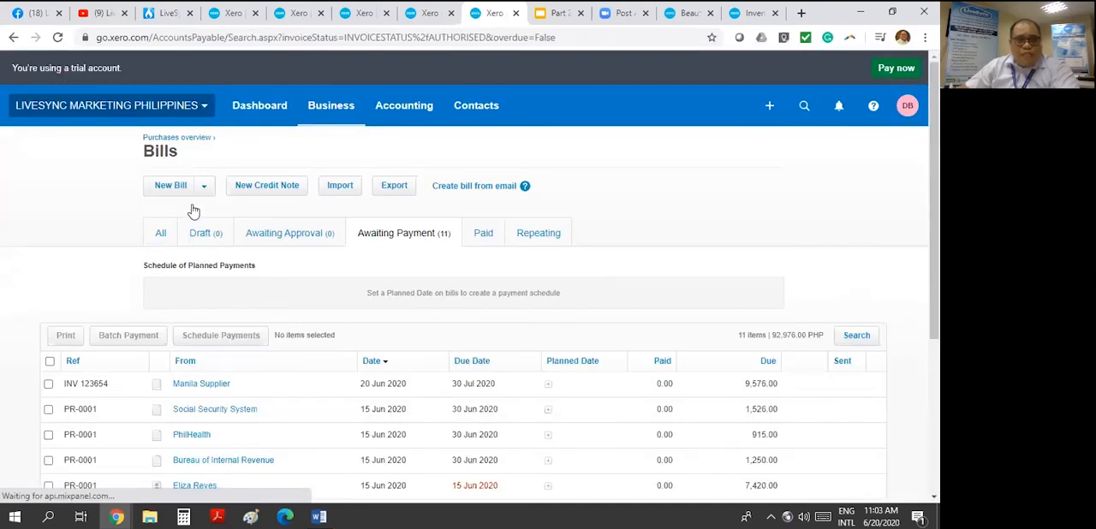
{"action": "scroll", "coordinate": [194, 213], "scroll_direction": "down", "scroll_amount": 3}
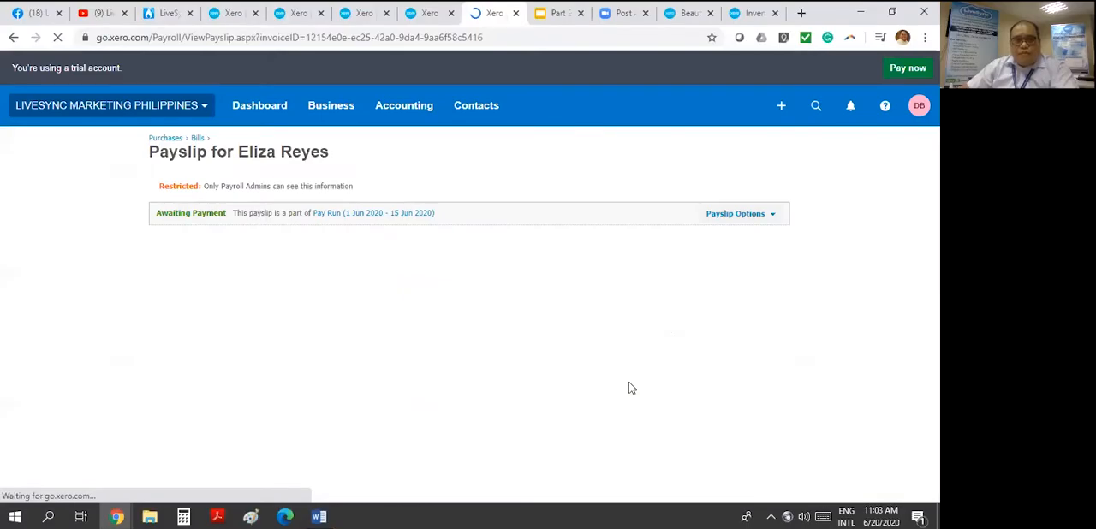
{"action": "scroll", "coordinate": [616, 348], "scroll_direction": "down", "scroll_amount": 5}
{"action": "scroll", "coordinate": [702, 321], "scroll_direction": "up", "scroll_amount": 3}
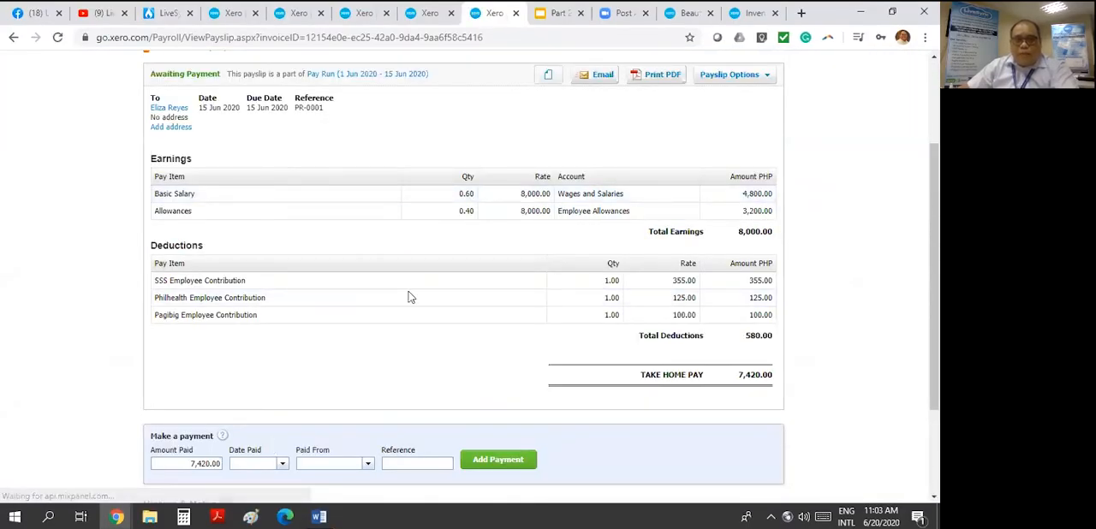
{"action": "scroll", "coordinate": [391, 331], "scroll_direction": "down", "scroll_amount": 3}
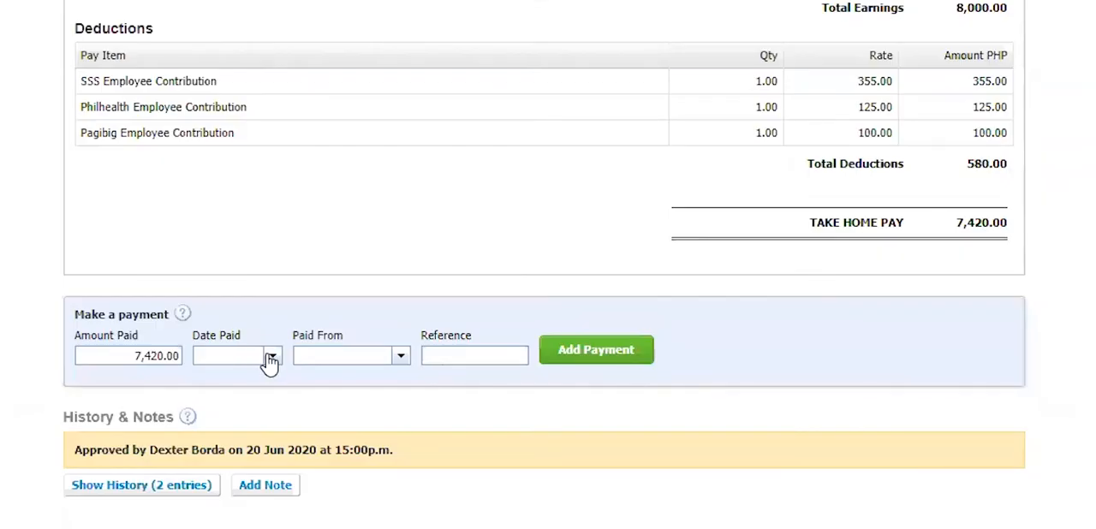
{"action": "left_click", "coordinate": [271, 357]}
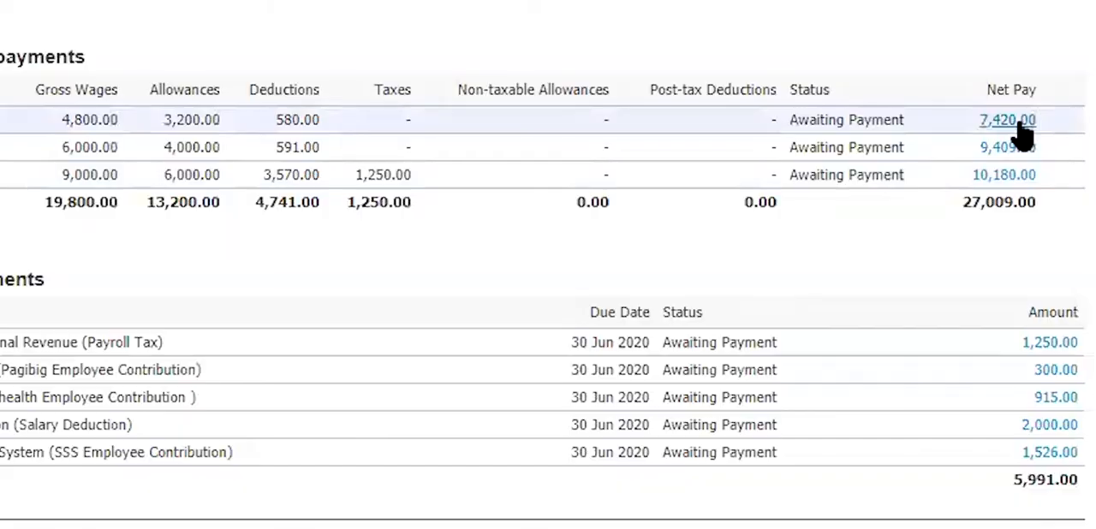
- Open the 7,420.00 net pay payslip from the pay run in a separate tab and set its payment date to 15 Jun 2020
{"action": "right_click", "coordinate": [1020, 137]}
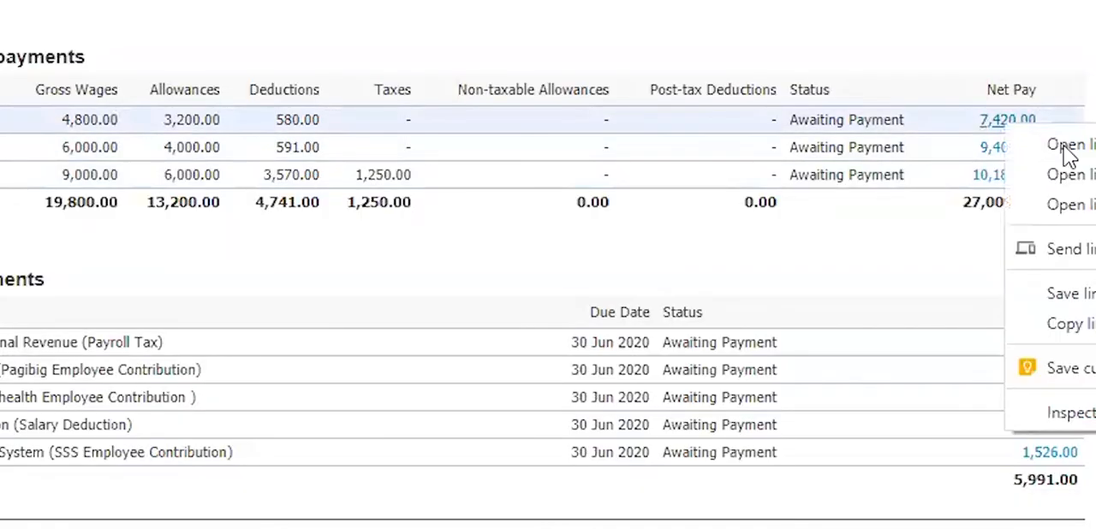
{"action": "left_click", "coordinate": [1032, 144]}
{"action": "left_click", "coordinate": [281, 13]}
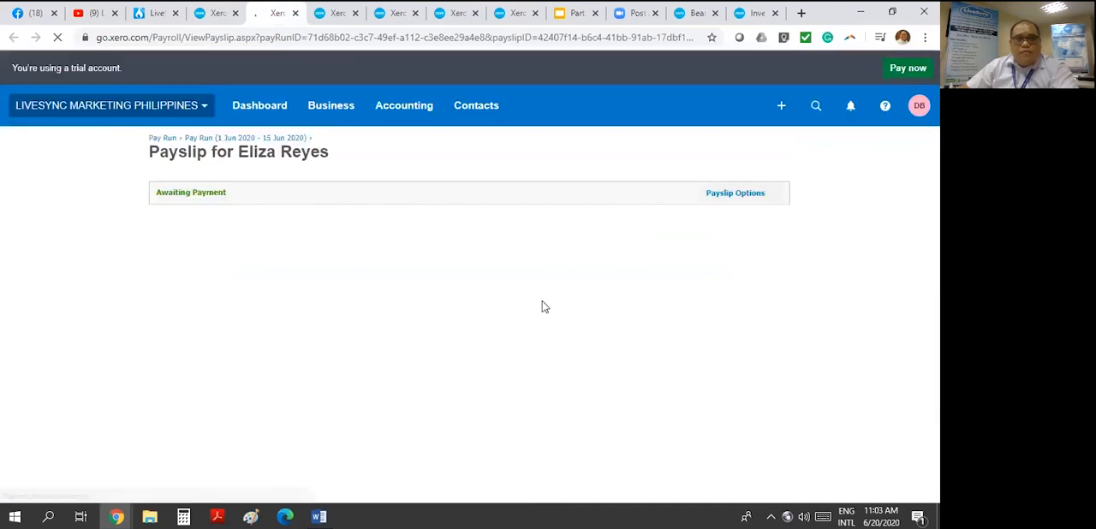
{"action": "scroll", "coordinate": [544, 307], "scroll_direction": "down", "scroll_amount": 3}
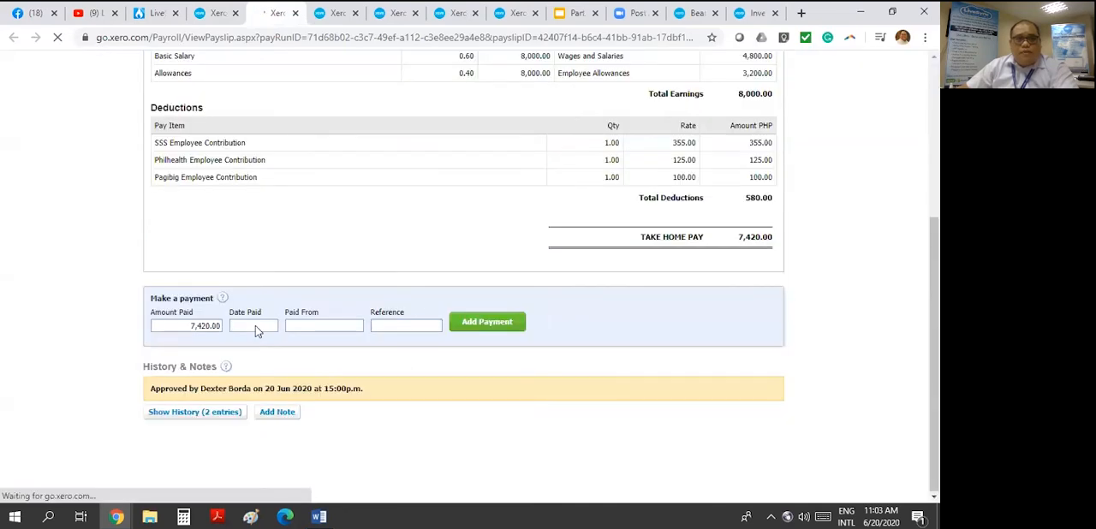
{"action": "left_click", "coordinate": [283, 395]}
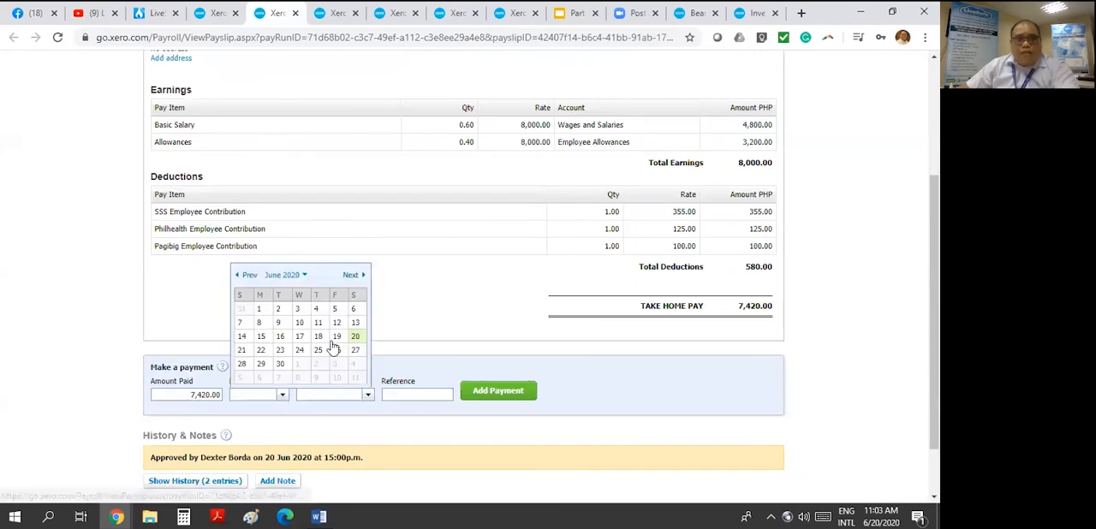
{"action": "left_click", "coordinate": [262, 337]}
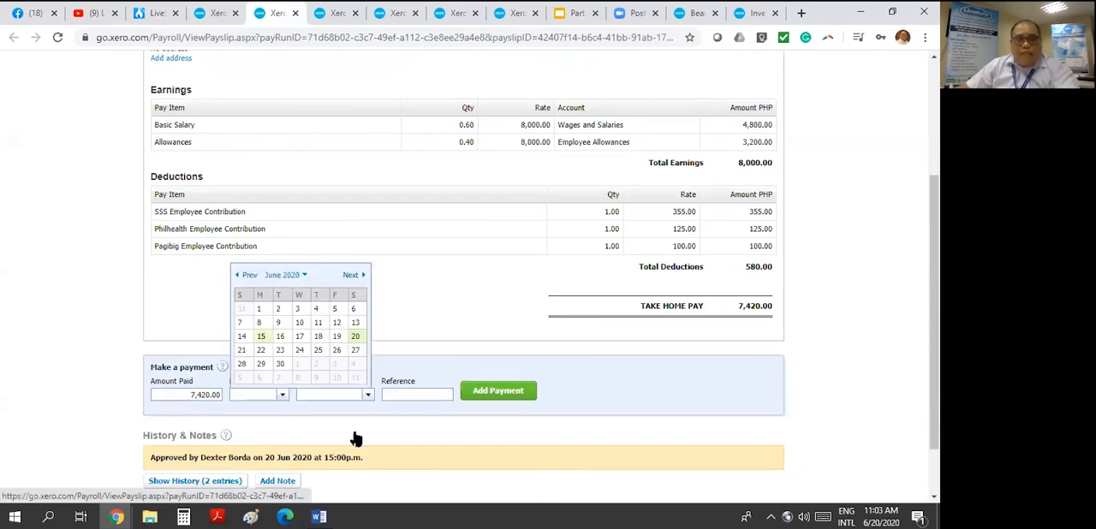
{"action": "left_click", "coordinate": [352, 436]}
- Record the 7,420.00 payslip payment from 102 - Petty Cash Peso with reference PCV#1235
{"action": "left_click", "coordinate": [368, 394]}
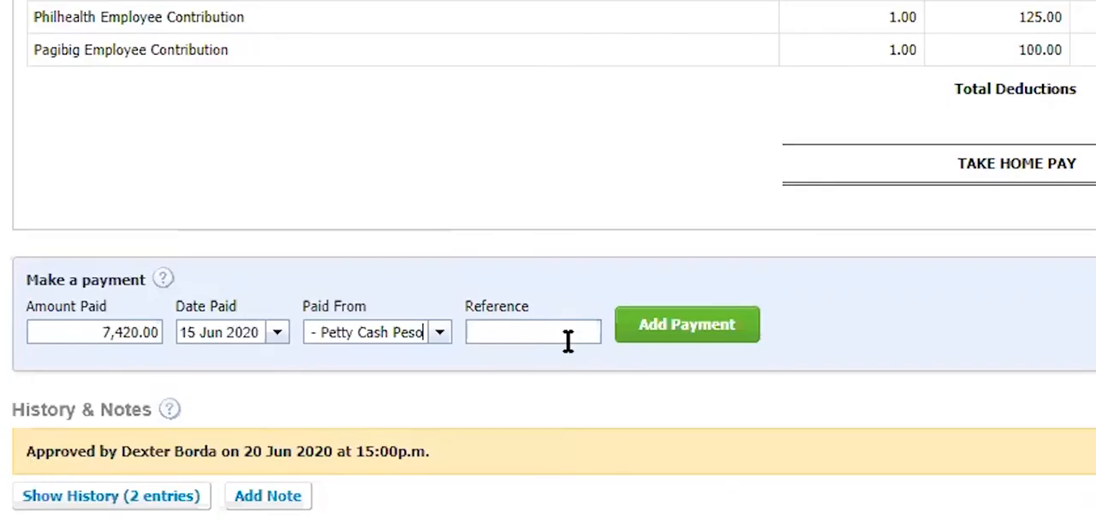
{"action": "left_click", "coordinate": [567, 340]}
{"action": "type", "text": "PCV#1235"}
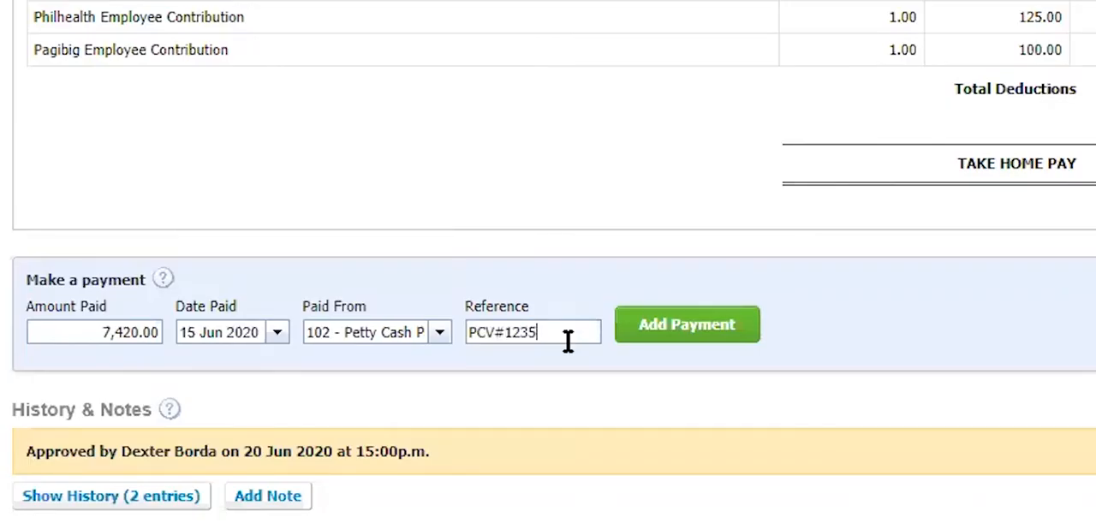
{"action": "left_click", "coordinate": [692, 331]}
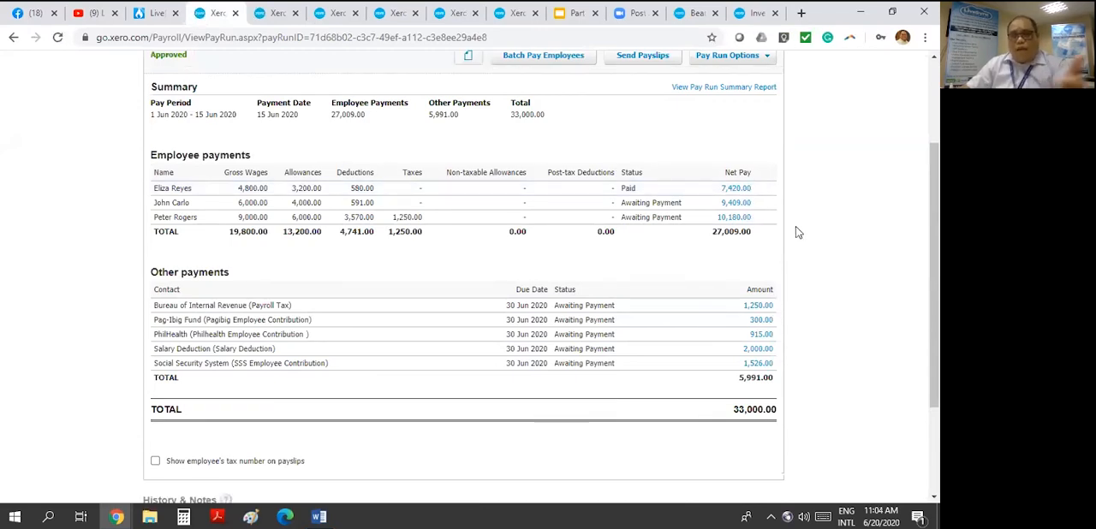
- Start a batch payment for the remaining unpaid employees of the 1–15 Jun 2020 pay run
{"action": "scroll", "coordinate": [809, 226], "scroll_direction": "up", "scroll_amount": 2}
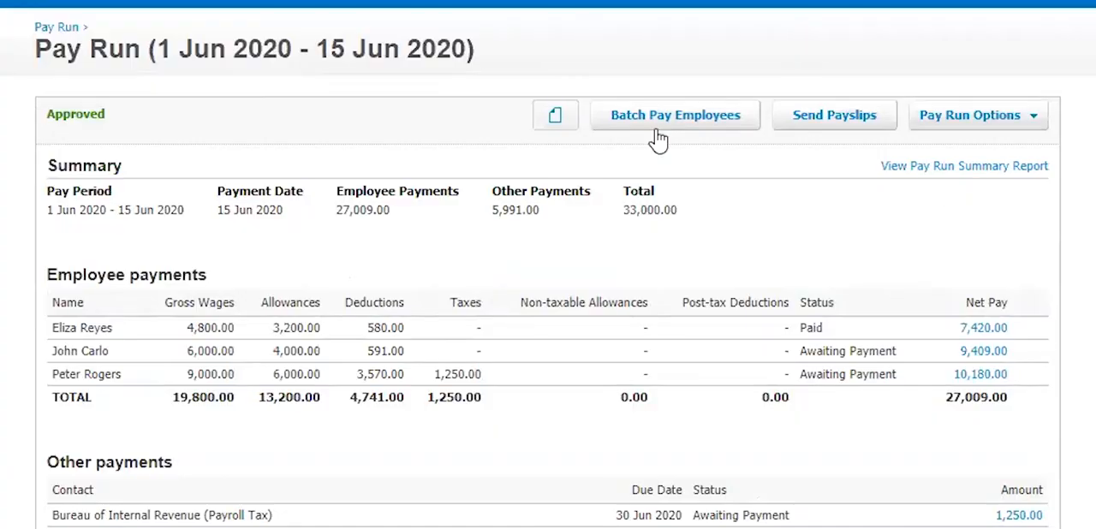
{"action": "left_click", "coordinate": [545, 115]}
{"action": "scroll", "coordinate": [548, 264], "scroll_direction": "down", "scroll_amount": 3}
{"action": "scroll", "coordinate": [547, 264], "scroll_direction": "up", "scroll_amount": 3}
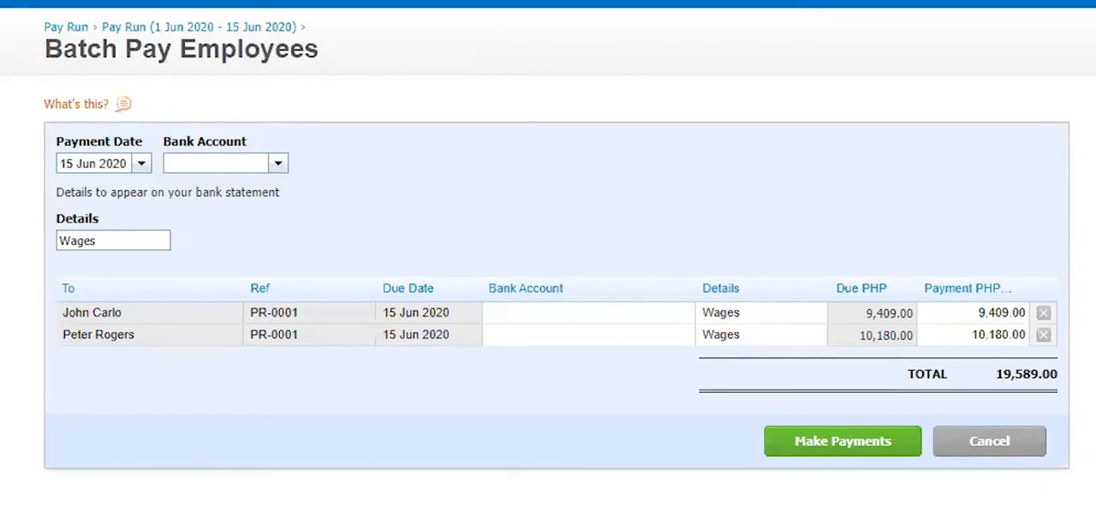
- Set the batch payment's bank account to 101 - Banco De Oro Peso and its details to Check No. 12345
{"action": "left_click", "coordinate": [278, 164]}
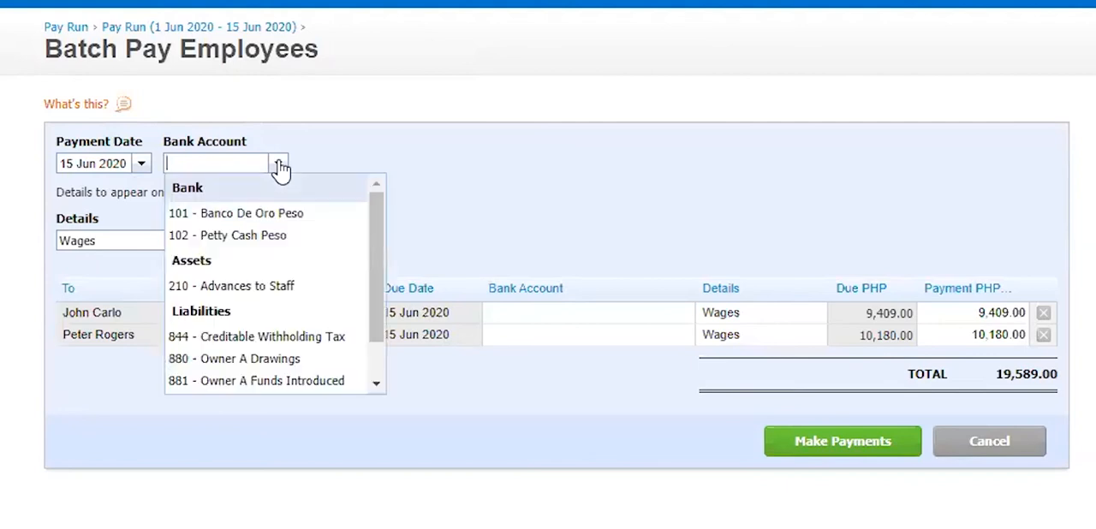
{"action": "left_click", "coordinate": [266, 214]}
{"action": "key", "text": "BackSpace"}
{"action": "key", "text": "BackSpace"}
{"action": "key", "text": "BackSpace"}
{"action": "type", "text": "Check No. 12345"}
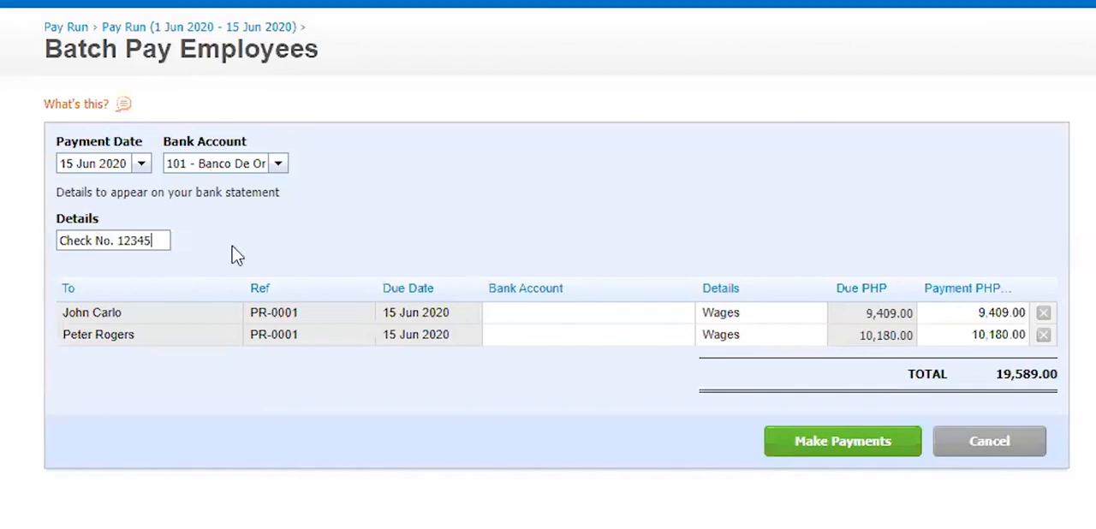
- Try a partial payment of 9,000 for the first employee in the batch and restore the amount to 9,409
{"action": "left_click", "coordinate": [993, 317]}
{"action": "type", "text": "9,000"}
{"action": "key", "text": "Return"}
{"action": "left_click", "coordinate": [968, 315]}
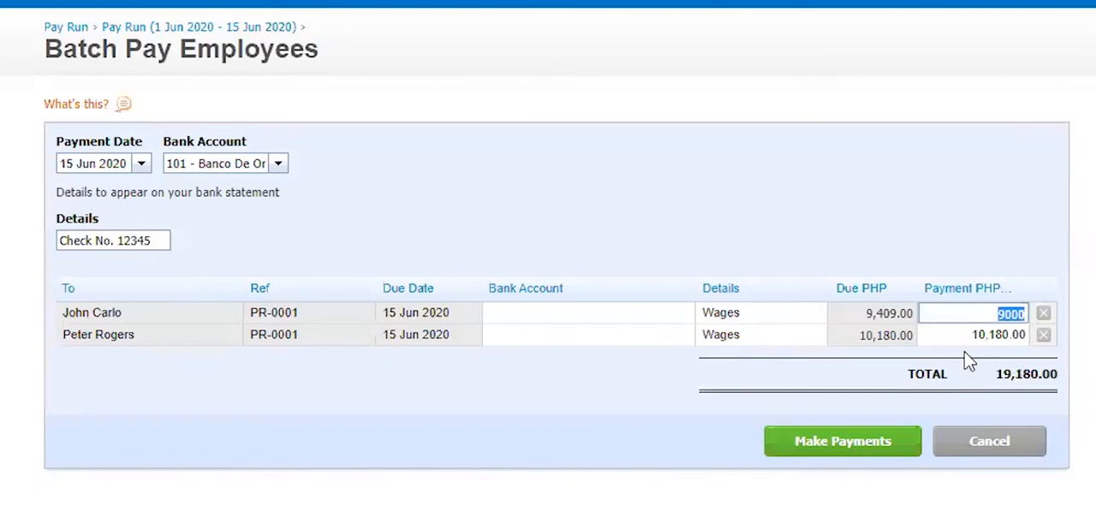
{"action": "type", "text": "9,40"}
{"action": "type", "text": "9"}
{"action": "key", "text": "Return"}
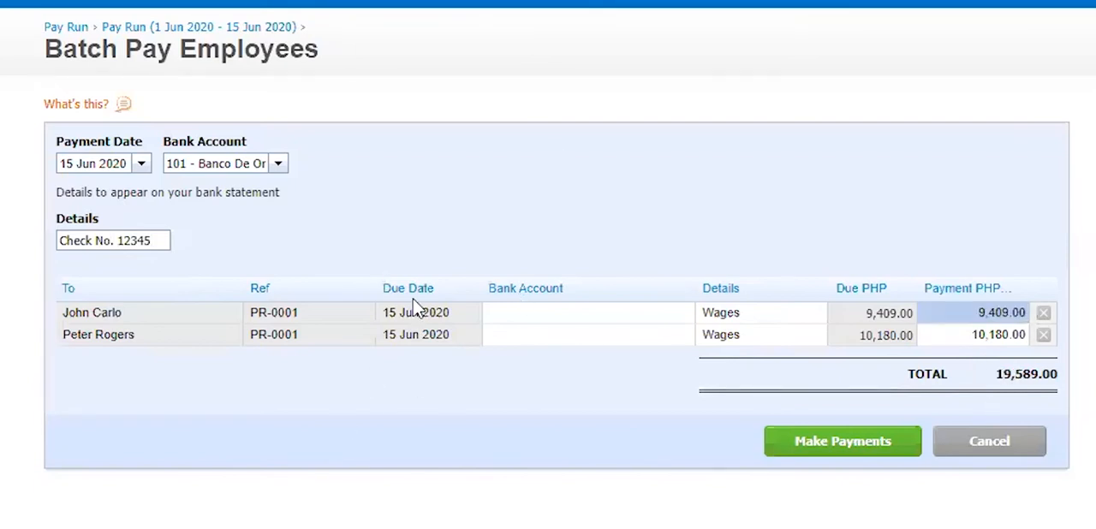
- Make the batch payments for both employees and review the recorded batch payment
{"action": "left_click", "coordinate": [852, 452]}
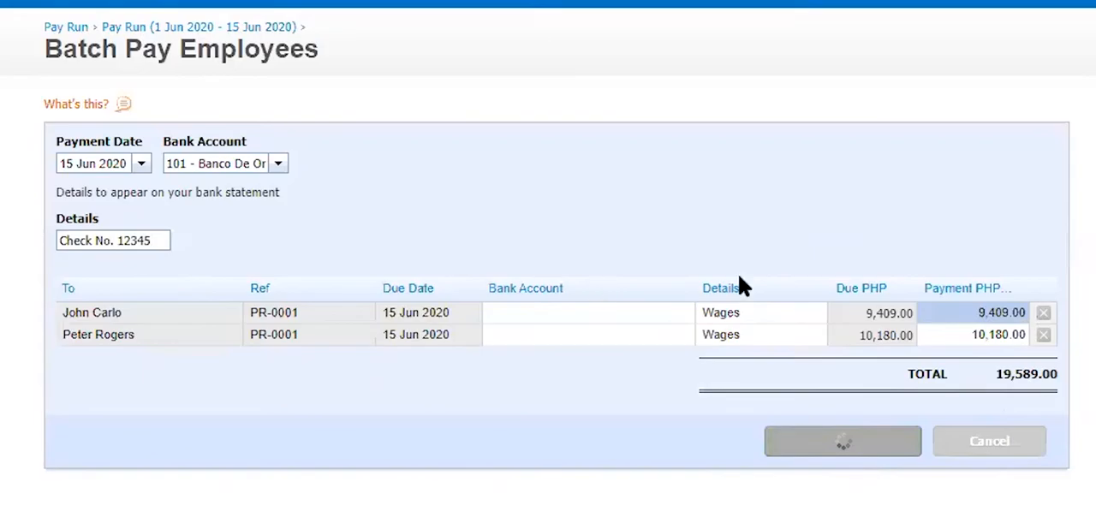
{"action": "scroll", "coordinate": [743, 287], "scroll_direction": "down", "scroll_amount": 4}
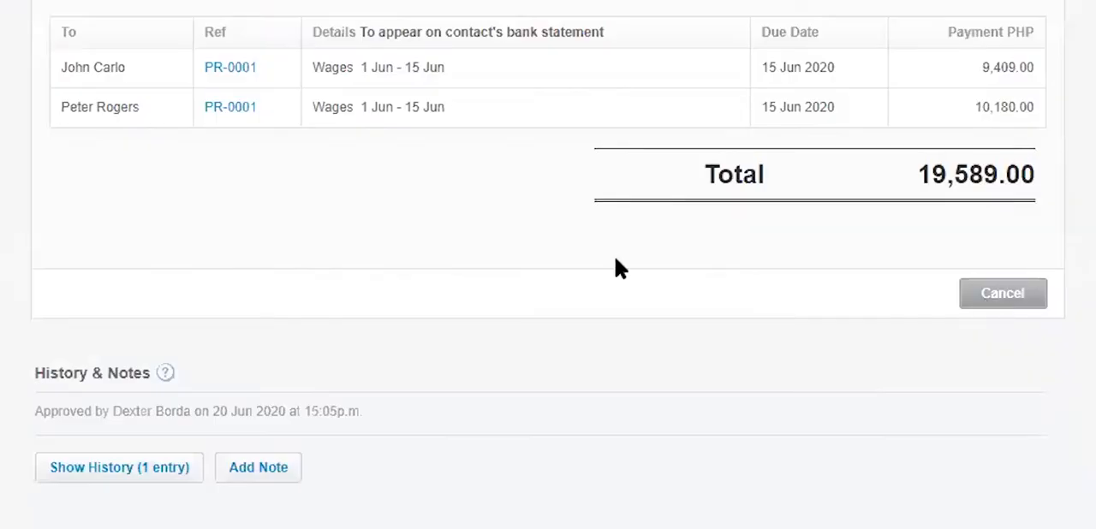
{"action": "scroll", "coordinate": [873, 295], "scroll_direction": "up", "scroll_amount": 2}
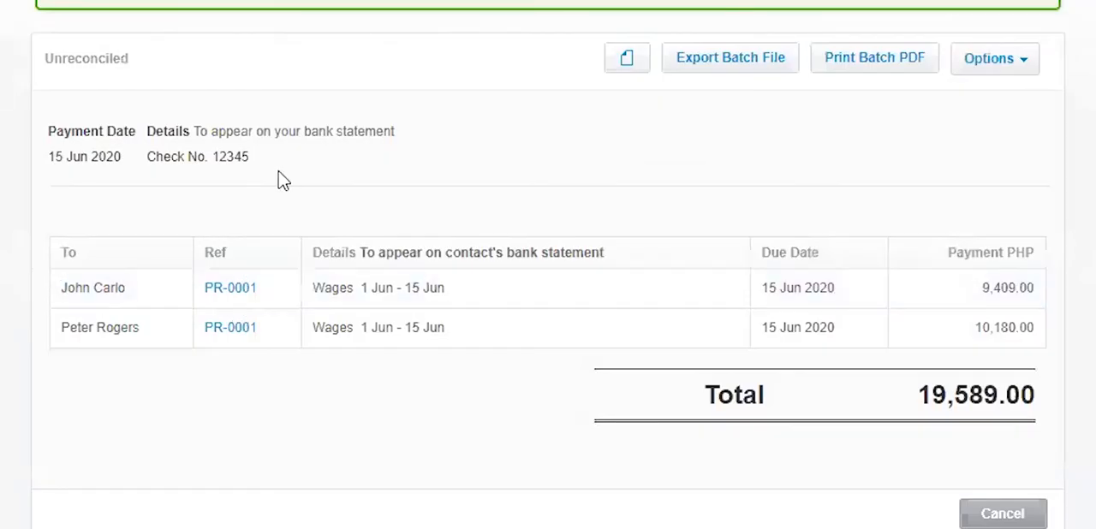
- Return to the pay run list and open the paid 1 Jun 2020 - 15 Jun 2020 pay run
{"action": "scroll", "coordinate": [282, 179], "scroll_direction": "up", "scroll_amount": 1}
{"action": "left_click", "coordinate": [316, 112]}
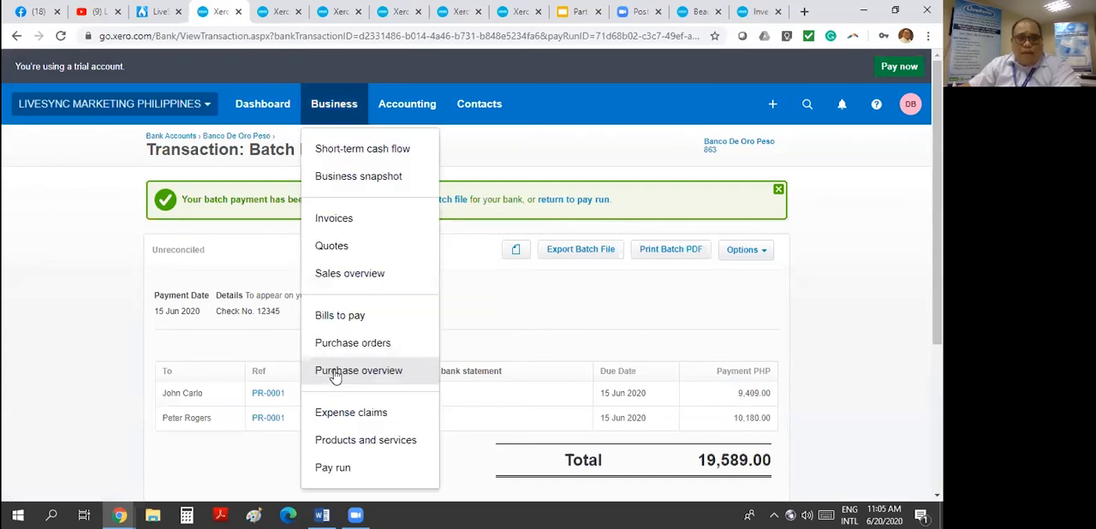
{"action": "scroll", "coordinate": [347, 389], "scroll_direction": "down", "scroll_amount": 1}
{"action": "left_click", "coordinate": [333, 334]}
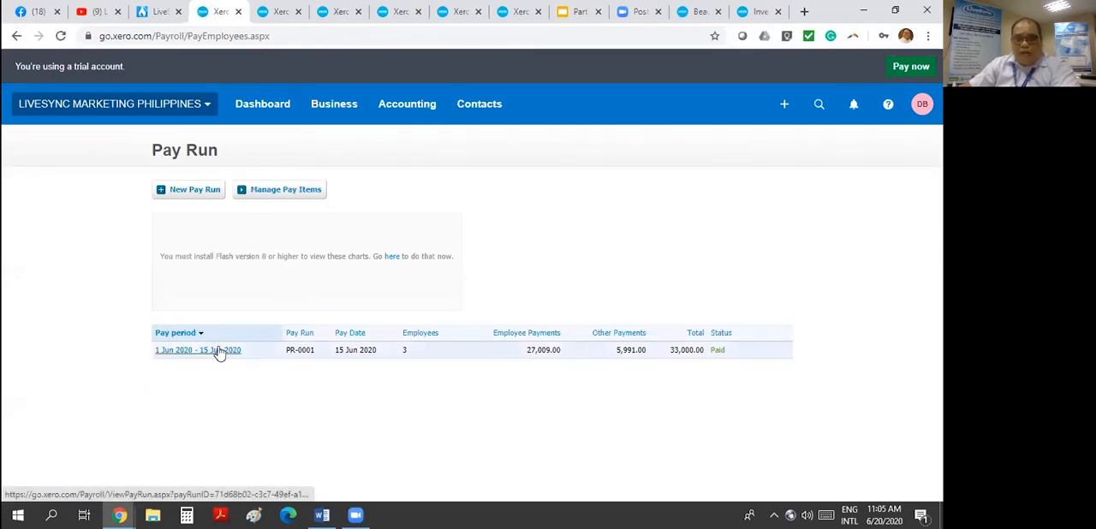
{"action": "left_click", "coordinate": [631, 359]}
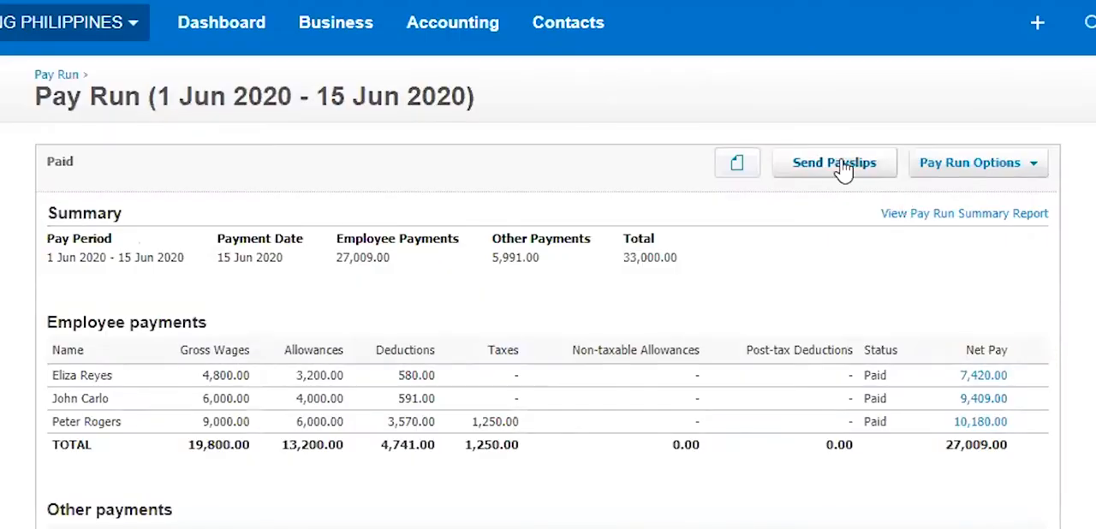
- Go to the pay run's Send Payslips list, try selecting all payslips, and open the first employee's payslip
{"action": "left_click", "coordinate": [844, 170]}
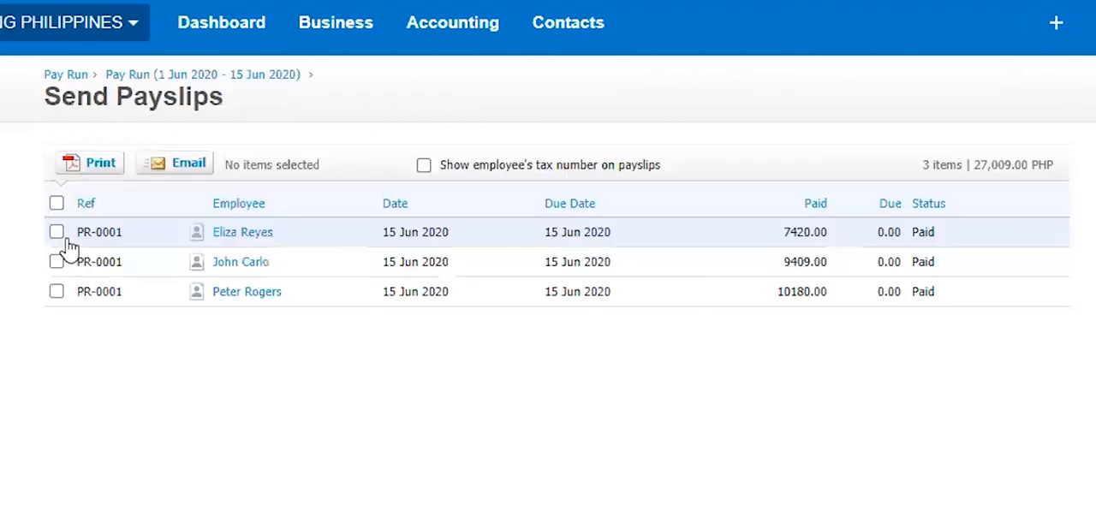
{"action": "left_click", "coordinate": [57, 204]}
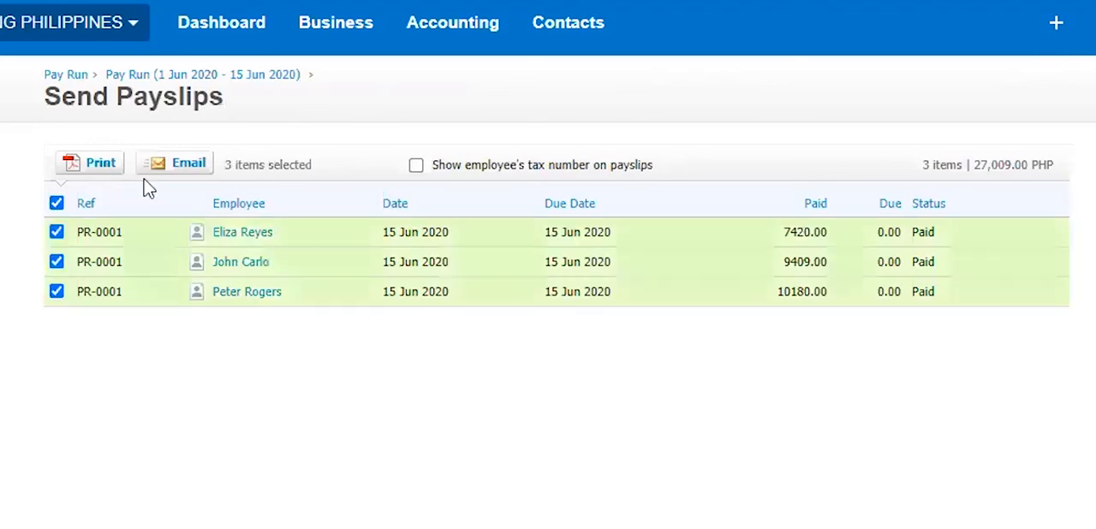
{"action": "left_click", "coordinate": [58, 203]}
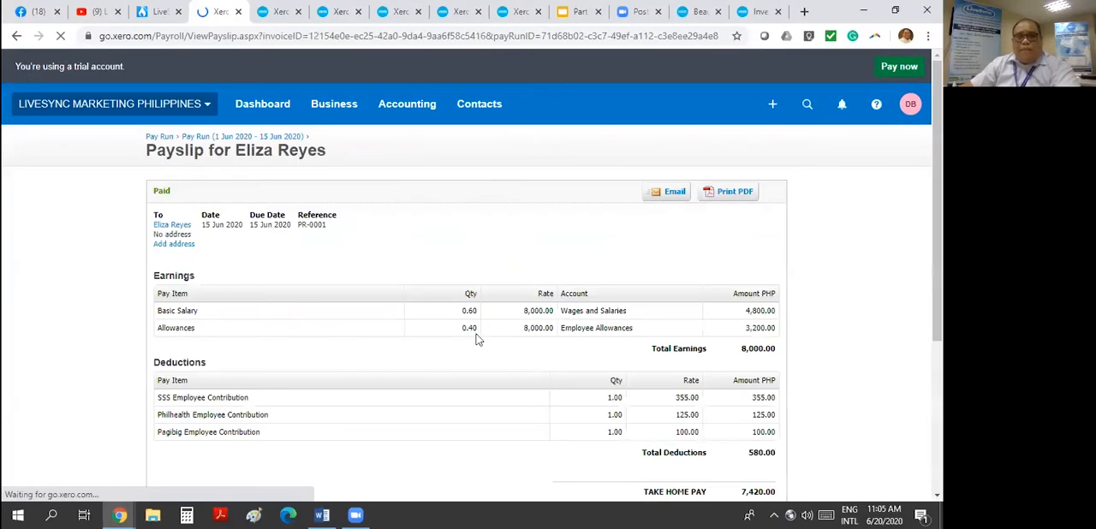
- View the payslip's email form without sending it, and print the payslip to PDF and open the downloaded file
{"action": "left_click", "coordinate": [694, 194]}
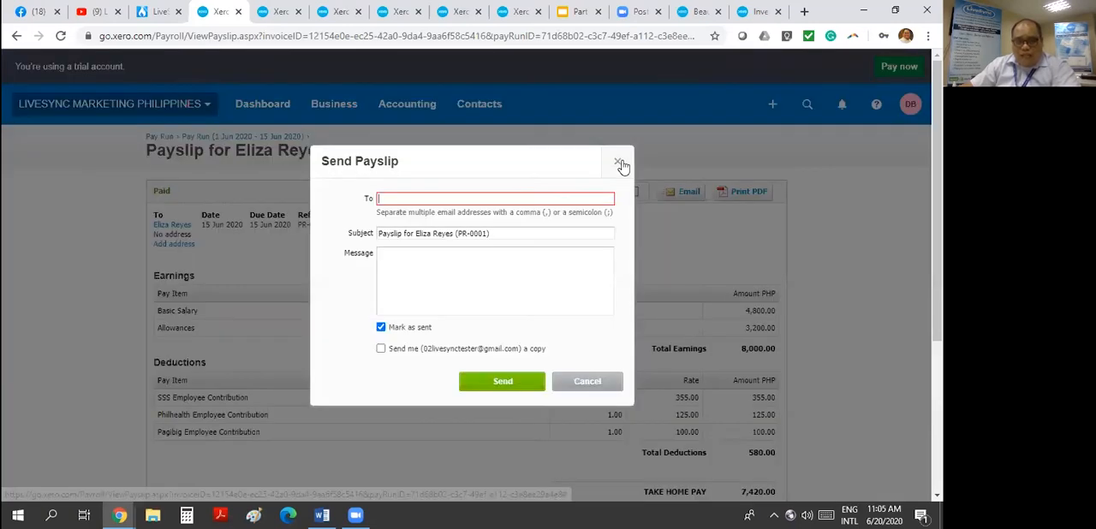
{"action": "left_click", "coordinate": [619, 163]}
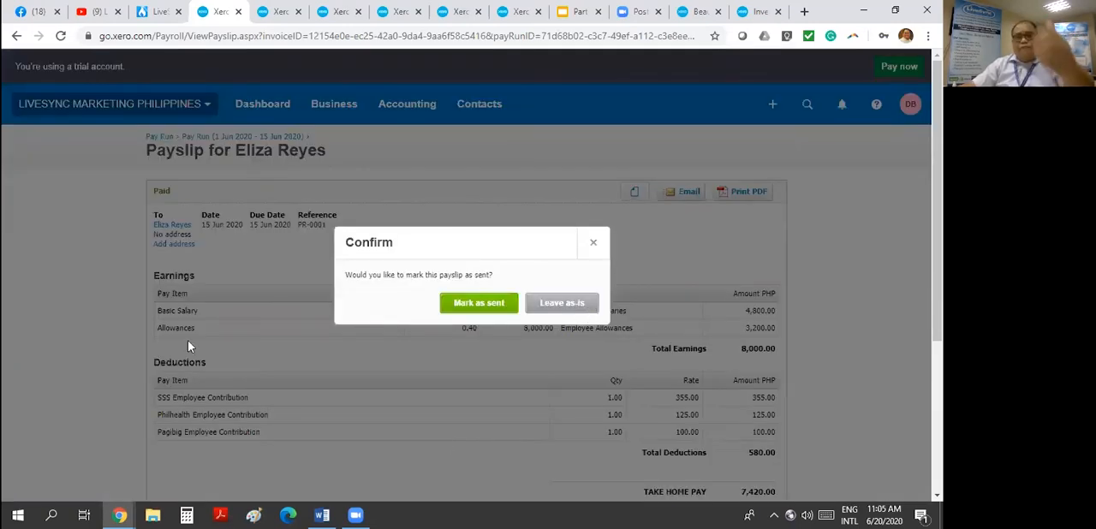
{"action": "mouse_move", "coordinate": [119, 514]}
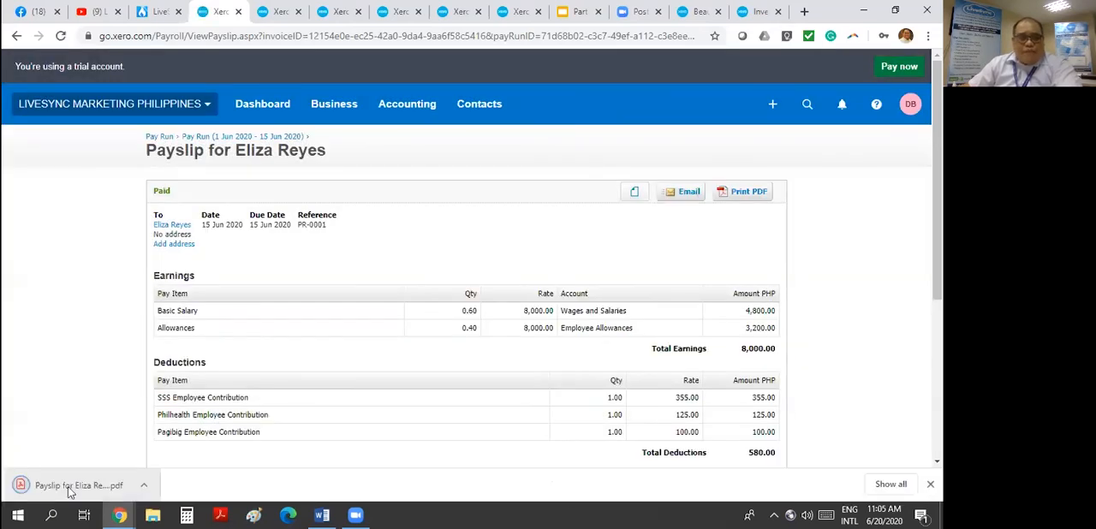
{"action": "left_click", "coordinate": [70, 493]}
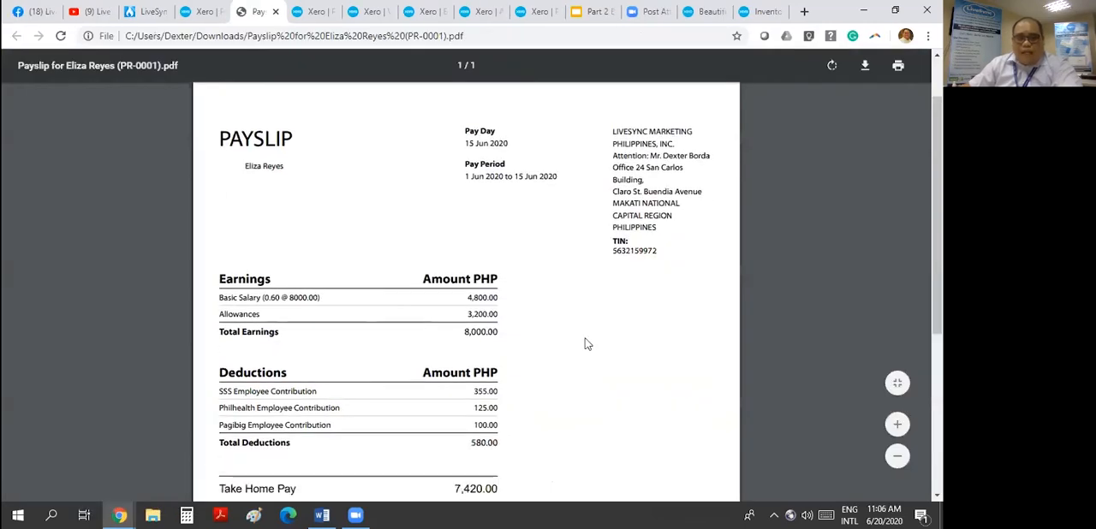
- Examine the payslip PDF's pay period, company details, earnings, deductions and take-home pay
{"action": "scroll", "coordinate": [643, 300], "scroll_direction": "up", "scroll_amount": 1}
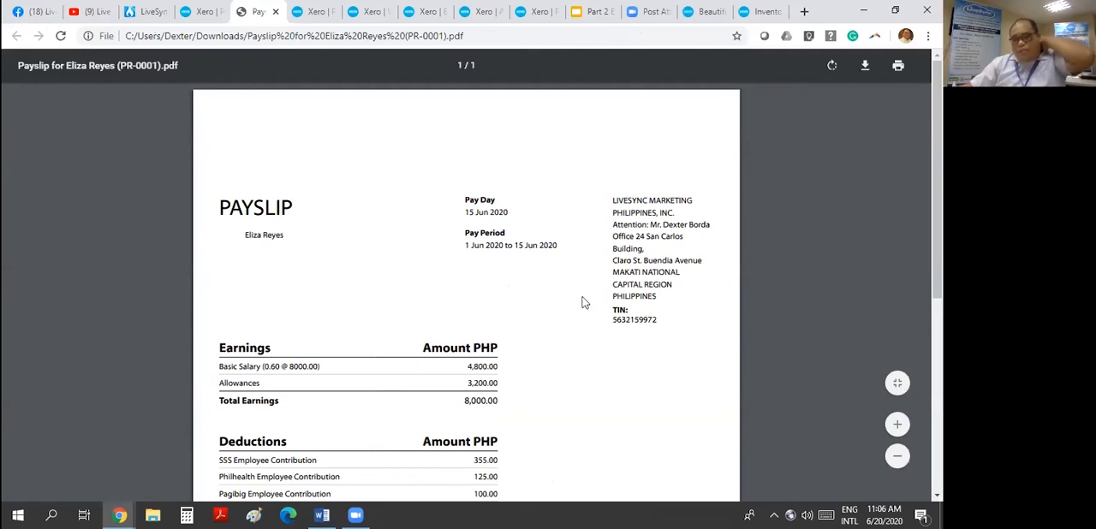
{"action": "scroll", "coordinate": [582, 302], "scroll_direction": "down", "scroll_amount": 2}
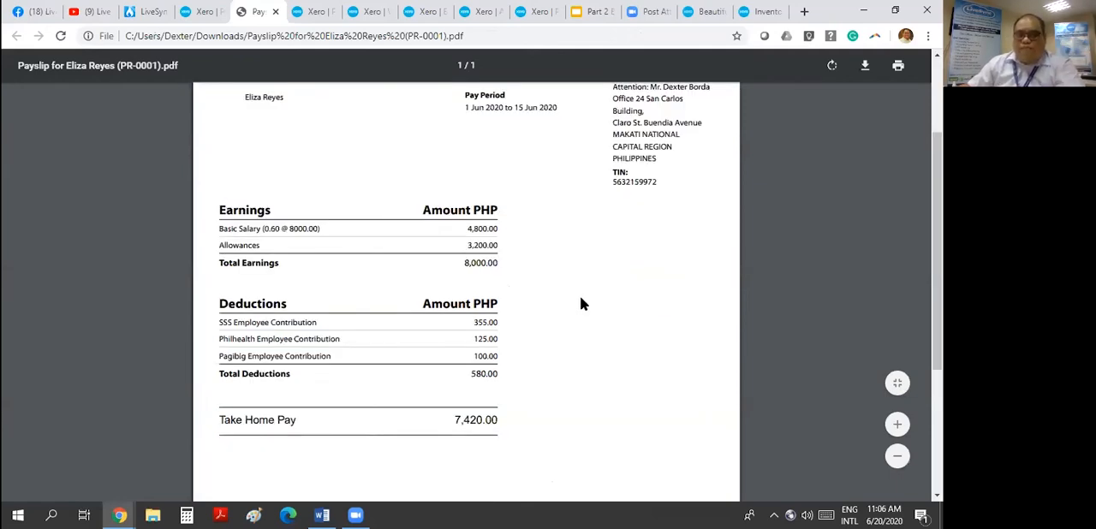
{"action": "scroll", "coordinate": [579, 304], "scroll_direction": "up", "scroll_amount": 1}
{"action": "scroll", "coordinate": [579, 304], "scroll_direction": "down", "scroll_amount": 1}
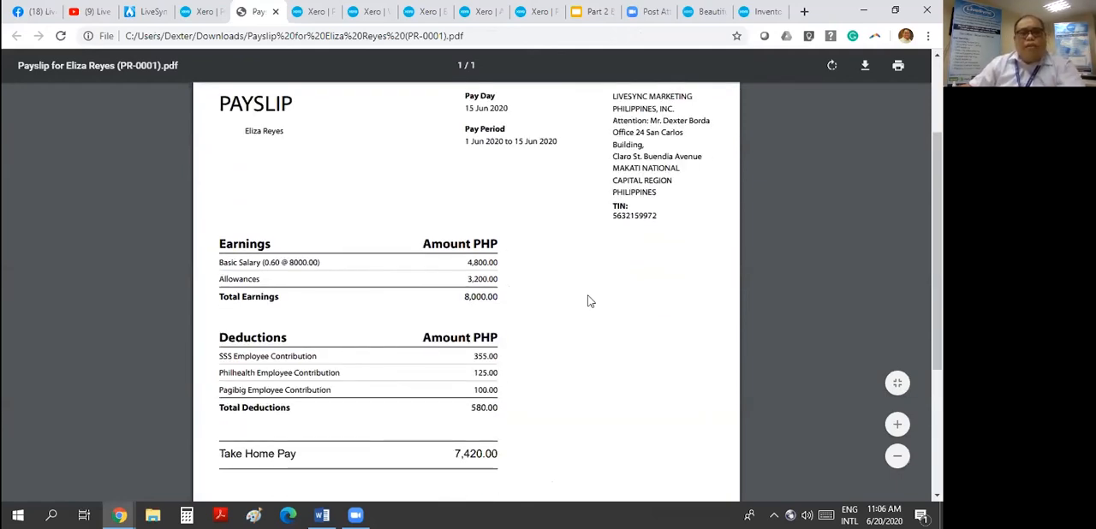
{"action": "scroll", "coordinate": [588, 300], "scroll_direction": "down", "scroll_amount": 1}
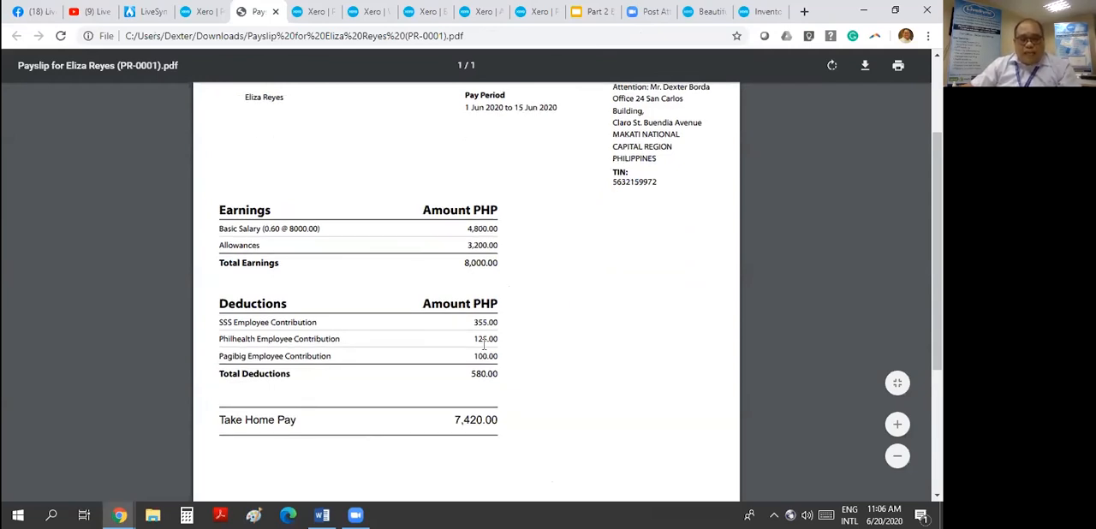
{"action": "scroll", "coordinate": [562, 396], "scroll_direction": "down", "scroll_amount": 2}
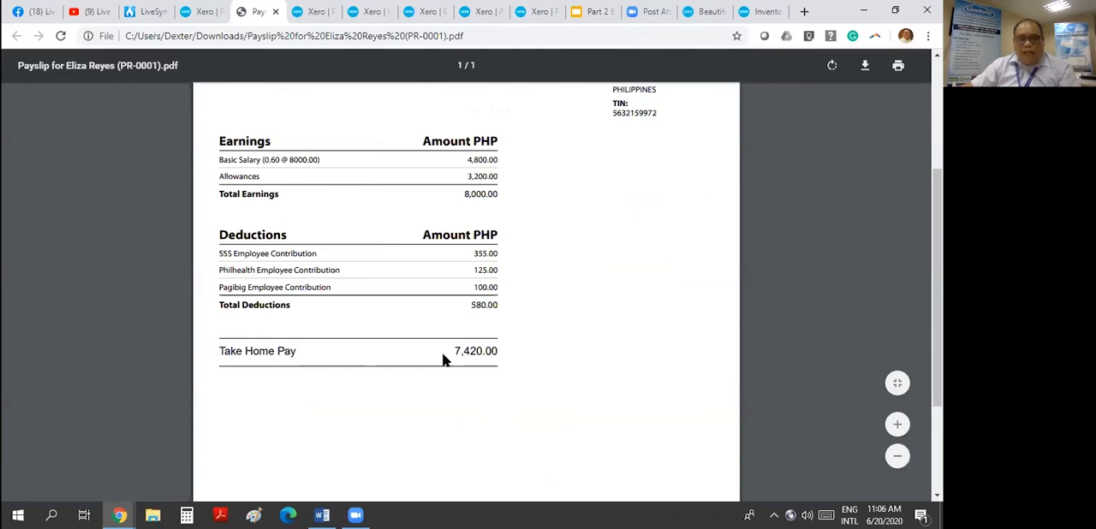
{"action": "left_click_drag", "start_coordinate": [454, 351], "coordinate": [515, 350]}
{"action": "scroll", "coordinate": [656, 318], "scroll_direction": "up", "scroll_amount": 6}
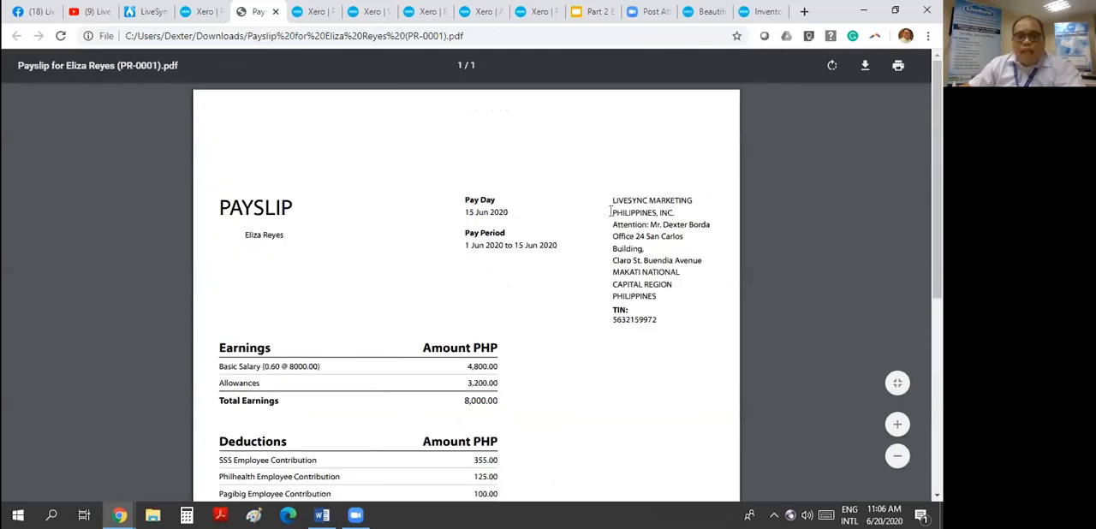
{"action": "scroll", "coordinate": [611, 210], "scroll_direction": "down", "scroll_amount": 4}
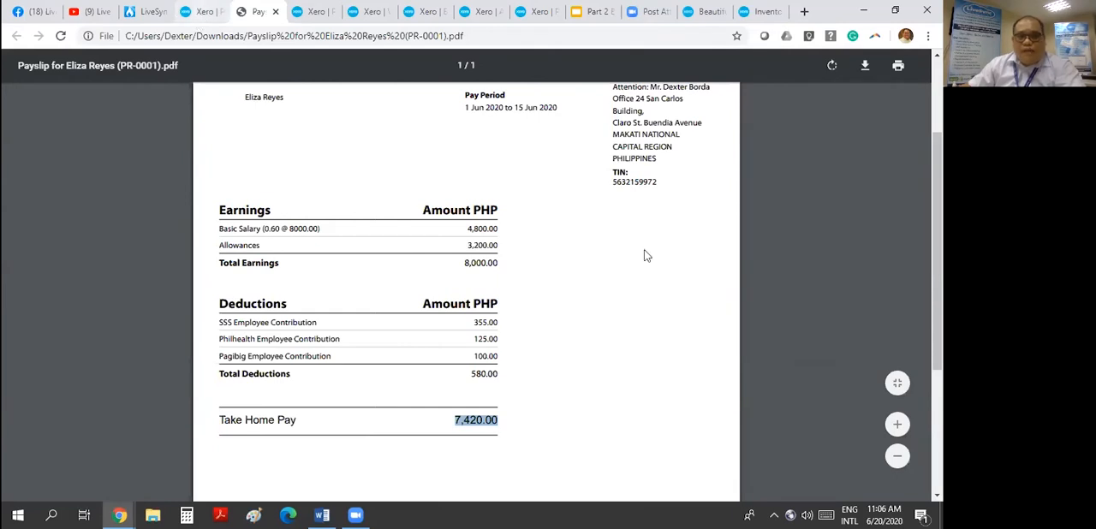
- Return from the payslip PDF to the 1 Jun 2020 - 15 Jun 2020 pay run and review its payments
{"action": "key", "text": "ctrl+shift+Tab"}
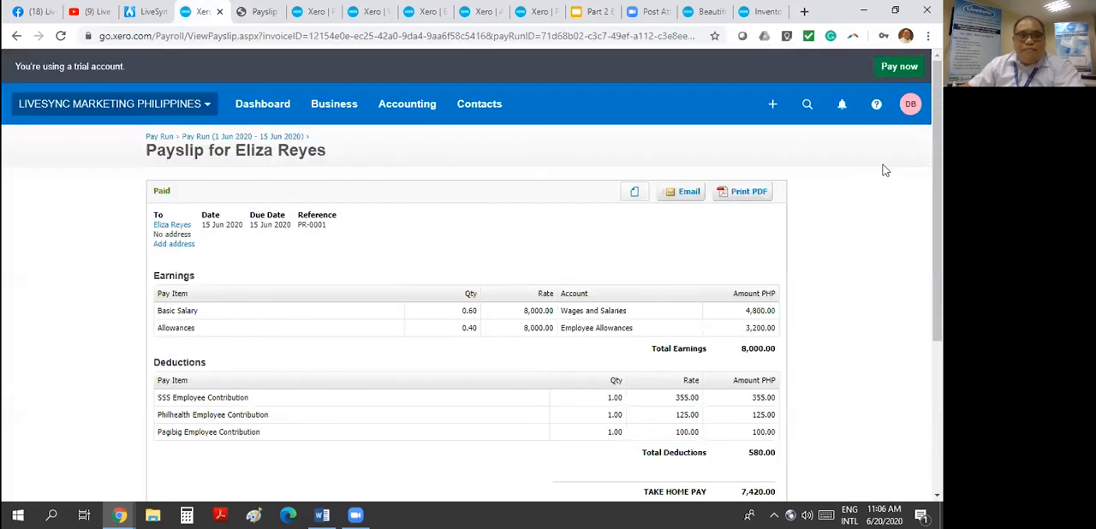
{"action": "left_click", "coordinate": [203, 137]}
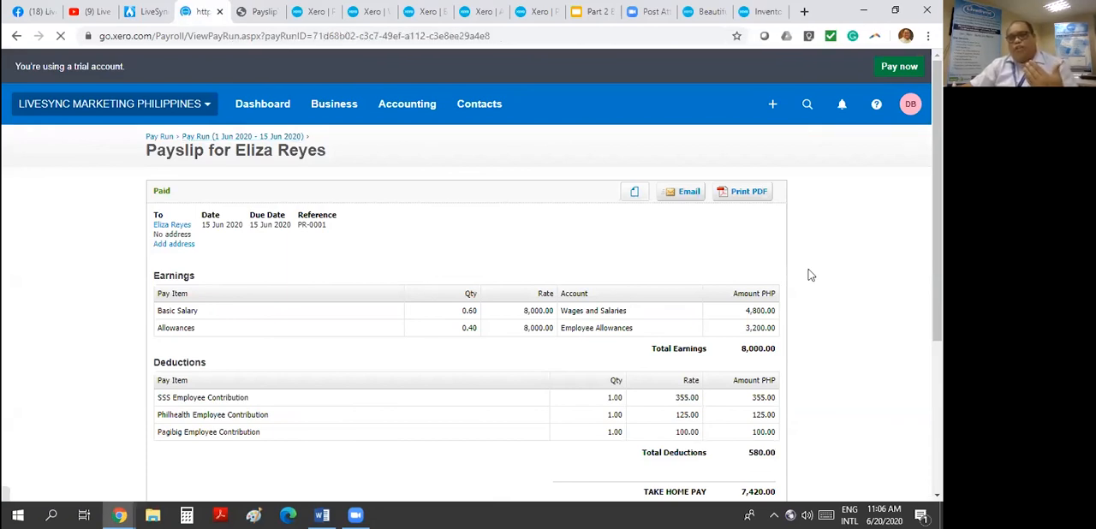
{"action": "scroll", "coordinate": [624, 319], "scroll_direction": "down", "scroll_amount": 3}
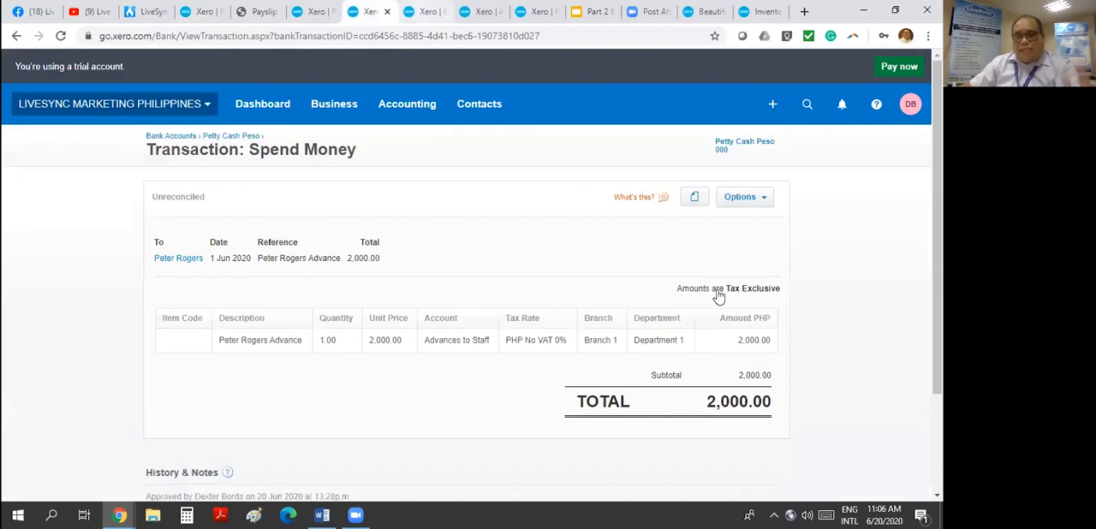
- Open the purchases overview and list the bills awaiting payment, including the payroll payables
{"action": "left_click", "coordinate": [433, 6]}
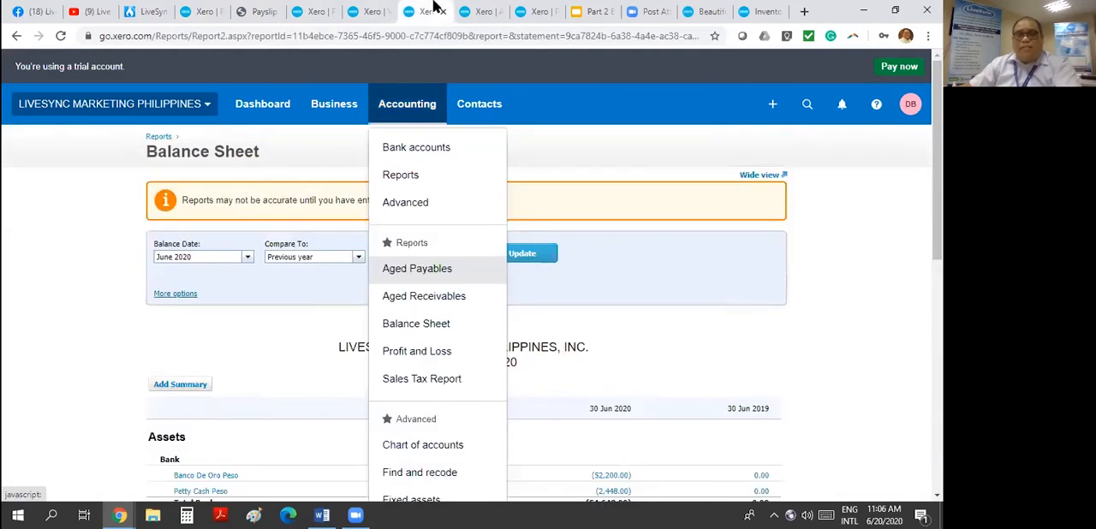
{"action": "left_click", "coordinate": [484, 11]}
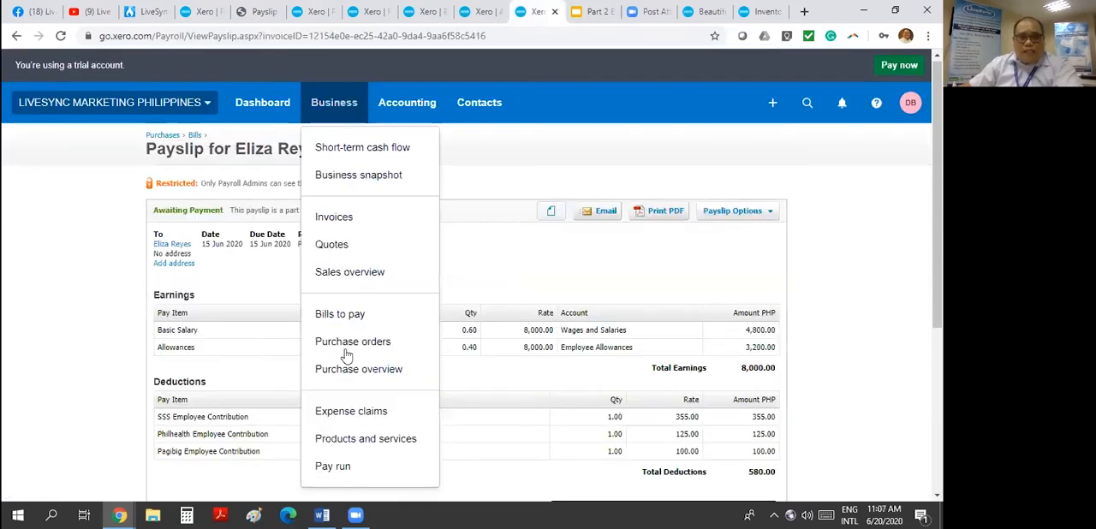
{"action": "left_click", "coordinate": [377, 374]}
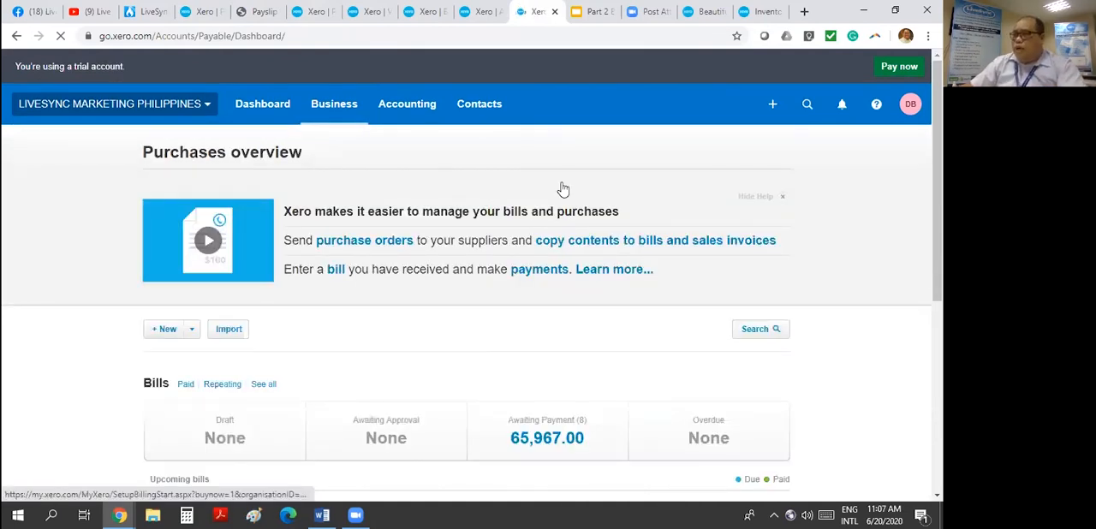
{"action": "scroll", "coordinate": [803, 317], "scroll_direction": "down", "scroll_amount": 2}
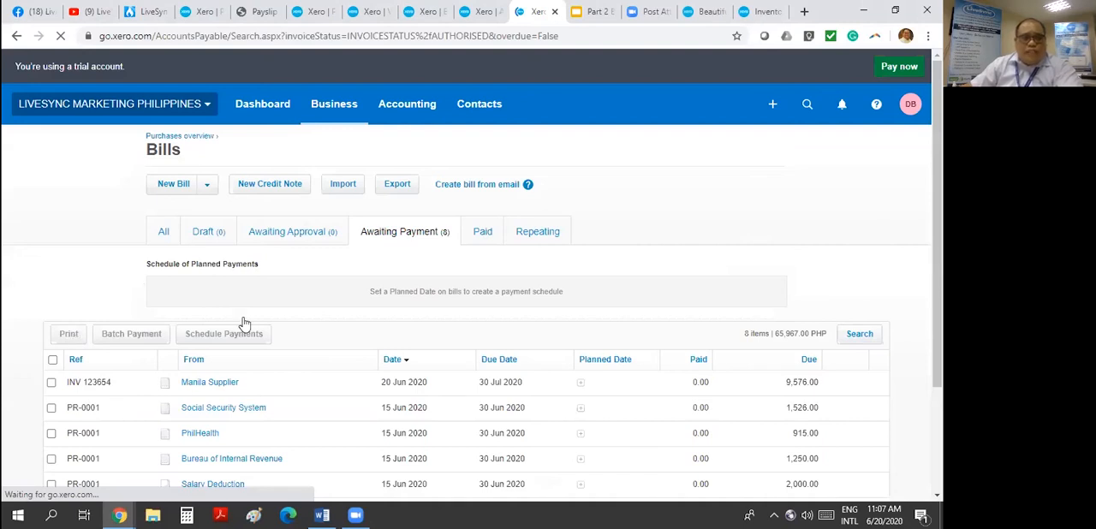
{"action": "scroll", "coordinate": [243, 324], "scroll_direction": "down", "scroll_amount": 3}
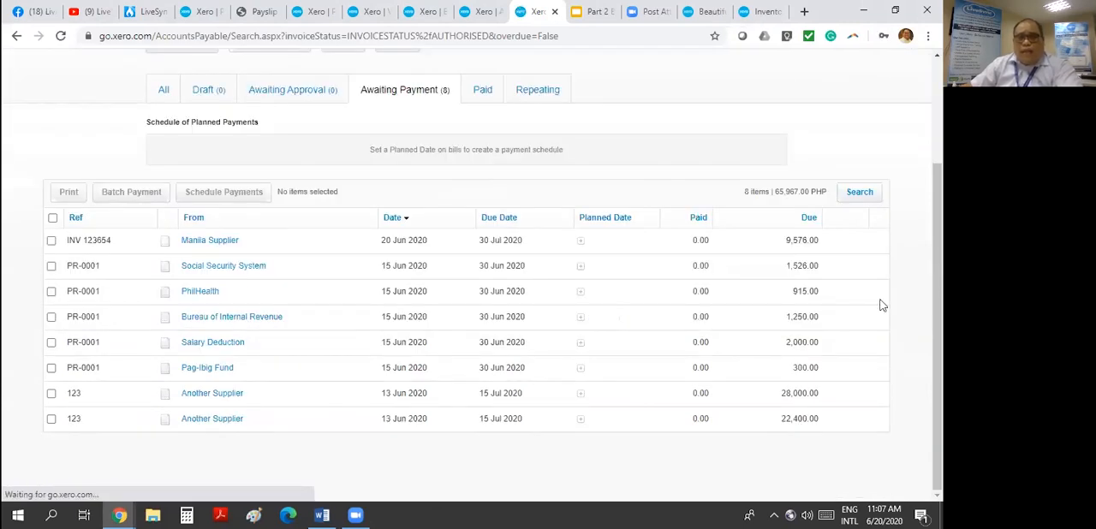
- Open the Bureau of Internal Revenue bill and set its payment to 30 Jun 2020 from 101 - Banco De Oro Peso
{"action": "left_click", "coordinate": [312, 314]}
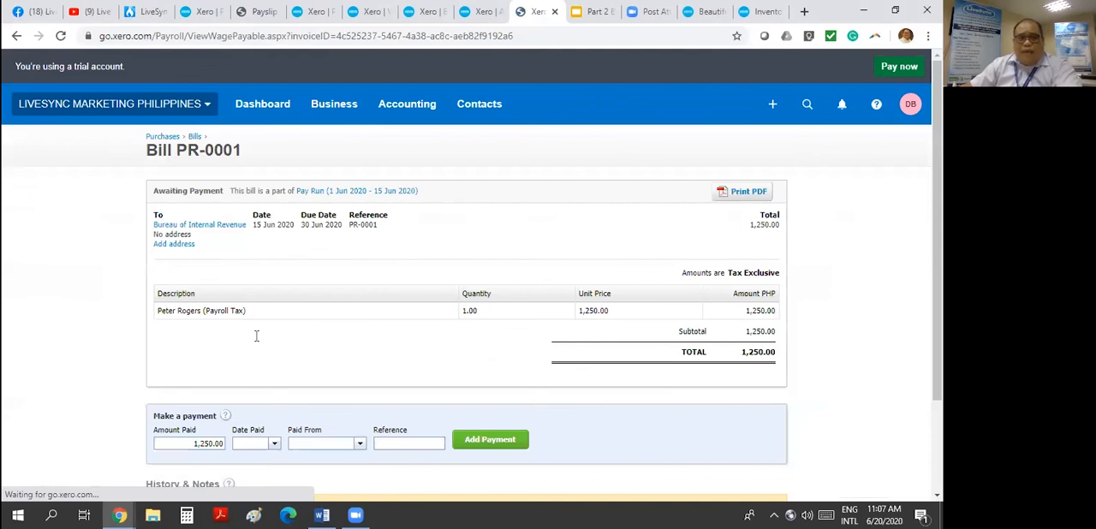
{"action": "scroll", "coordinate": [330, 300], "scroll_direction": "down", "scroll_amount": 3}
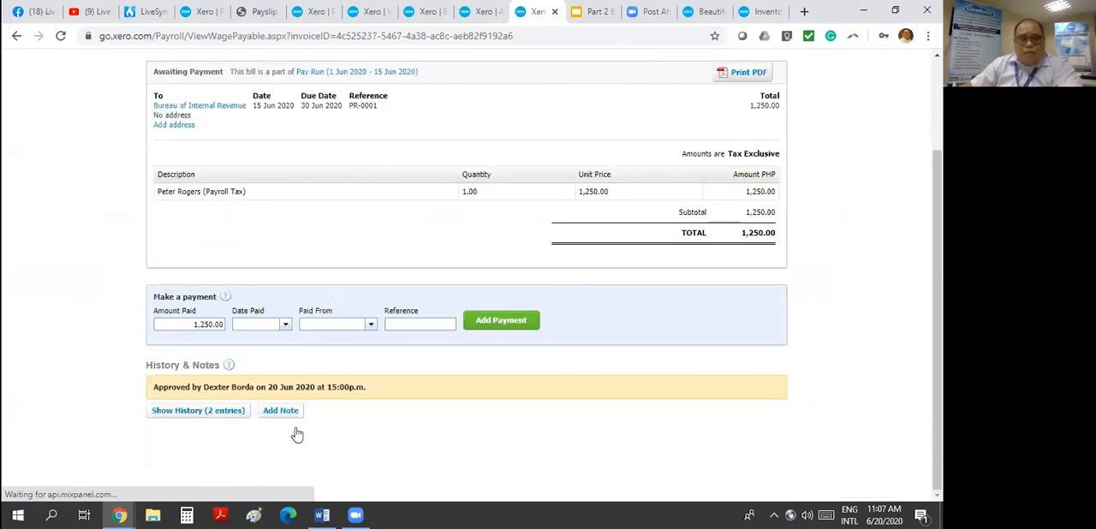
{"action": "left_click", "coordinate": [370, 325]}
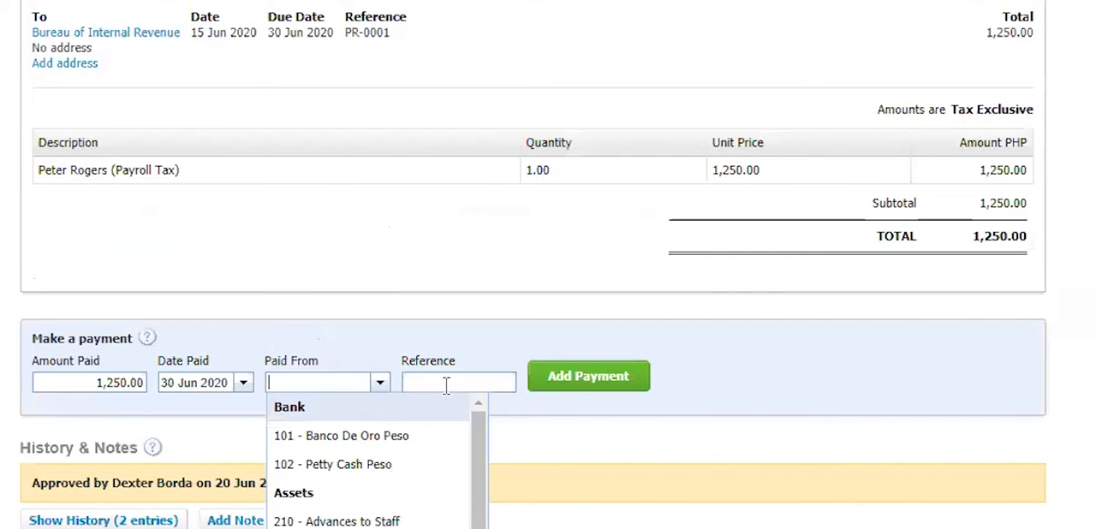
- Enter Check 2564 as the payment reference and add the 1,250.00 payment to the Bureau of Internal Revenue bill
{"action": "left_click", "coordinate": [446, 386]}
{"action": "type", "text": "Check2564"}
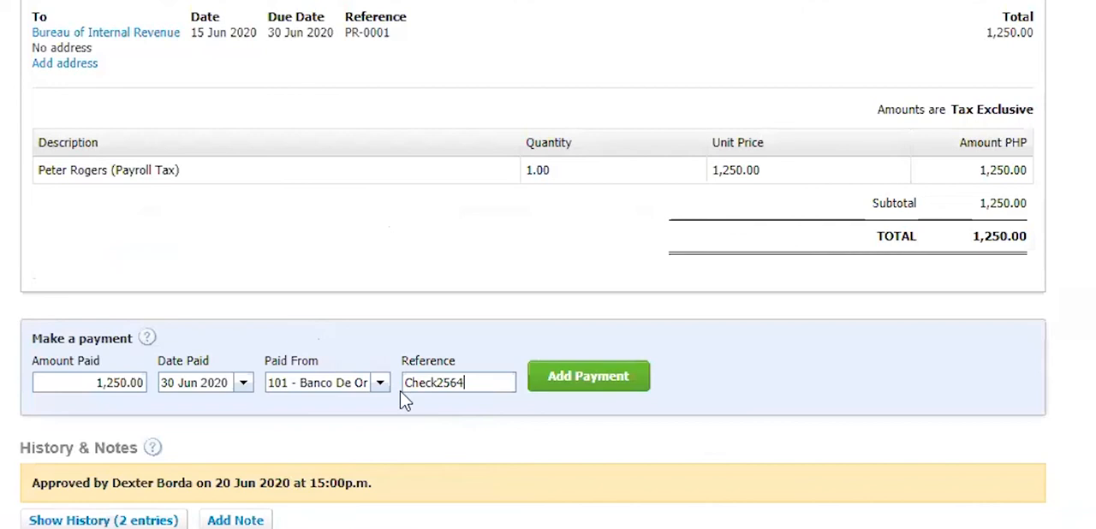
{"action": "key", "text": "Left"}
{"action": "key", "text": "Left"}
{"action": "key", "text": "Left"}
{"action": "key", "text": "Left"}
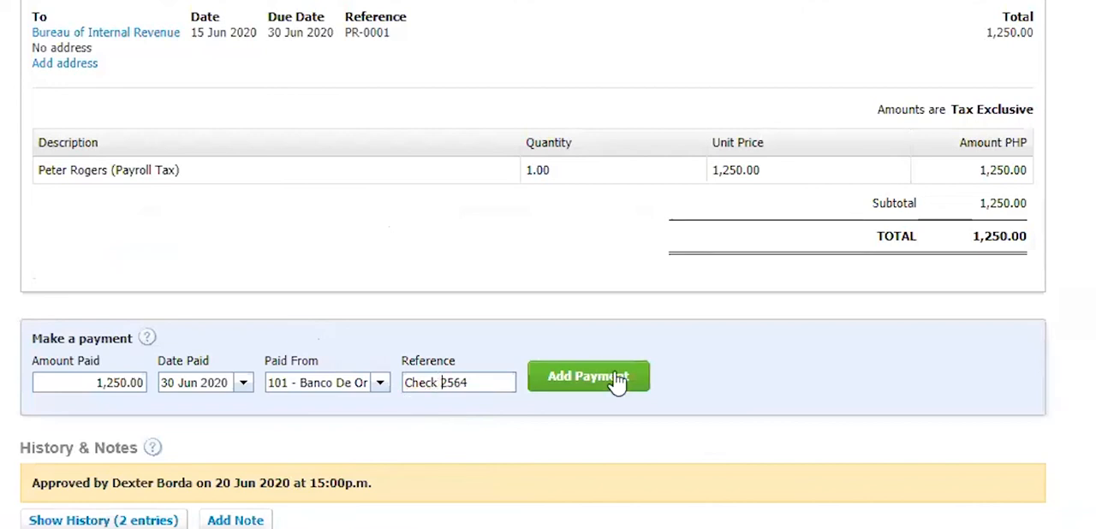
{"action": "left_click", "coordinate": [617, 383]}
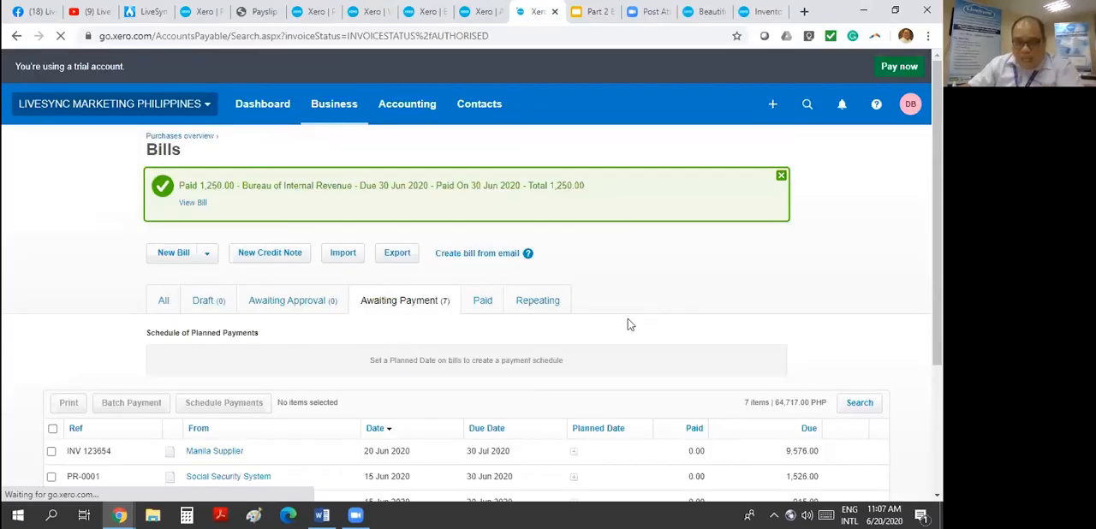
- Return to the pay run, refresh the June 2020 Balance Sheet and compare its payables with the Aged Payables report
{"action": "scroll", "coordinate": [629, 308], "scroll_direction": "down", "scroll_amount": 2}
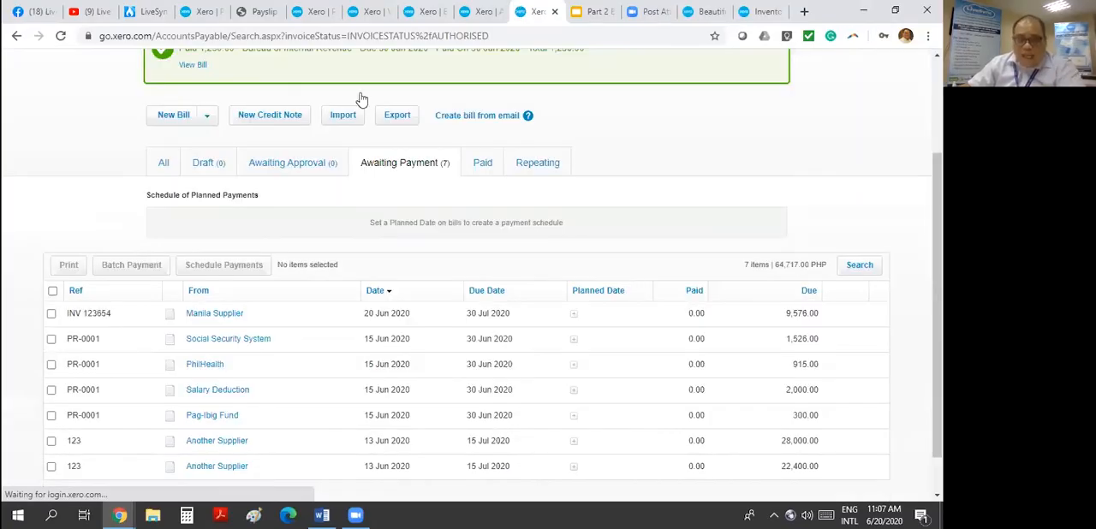
{"action": "left_click", "coordinate": [201, 11]}
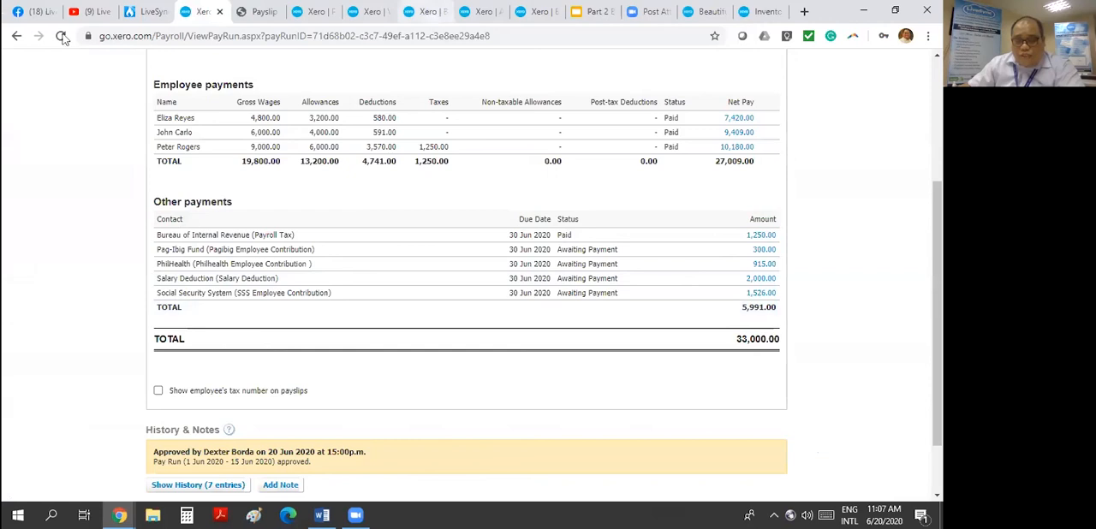
{"action": "left_click", "coordinate": [440, 10]}
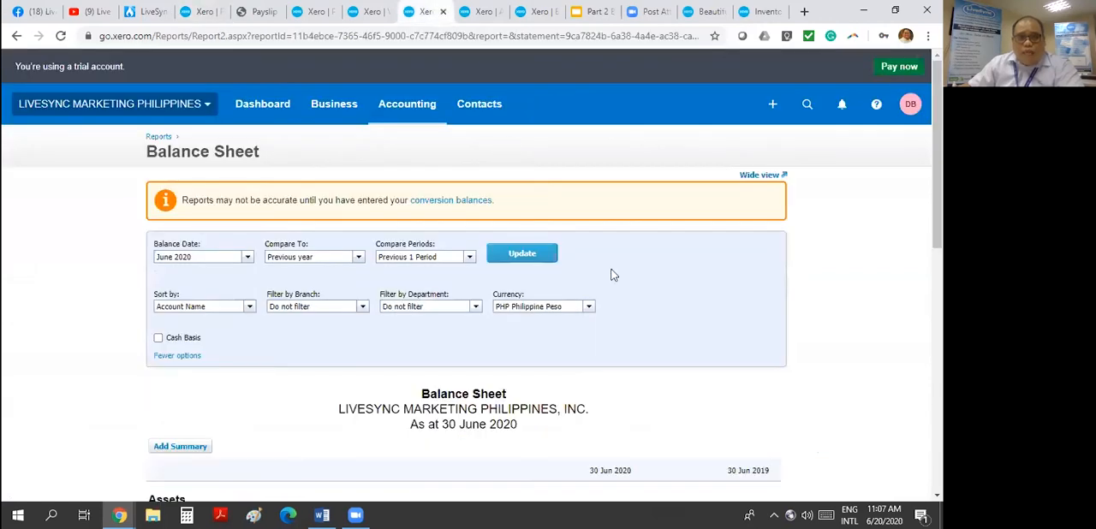
{"action": "scroll", "coordinate": [613, 274], "scroll_direction": "down", "scroll_amount": 4}
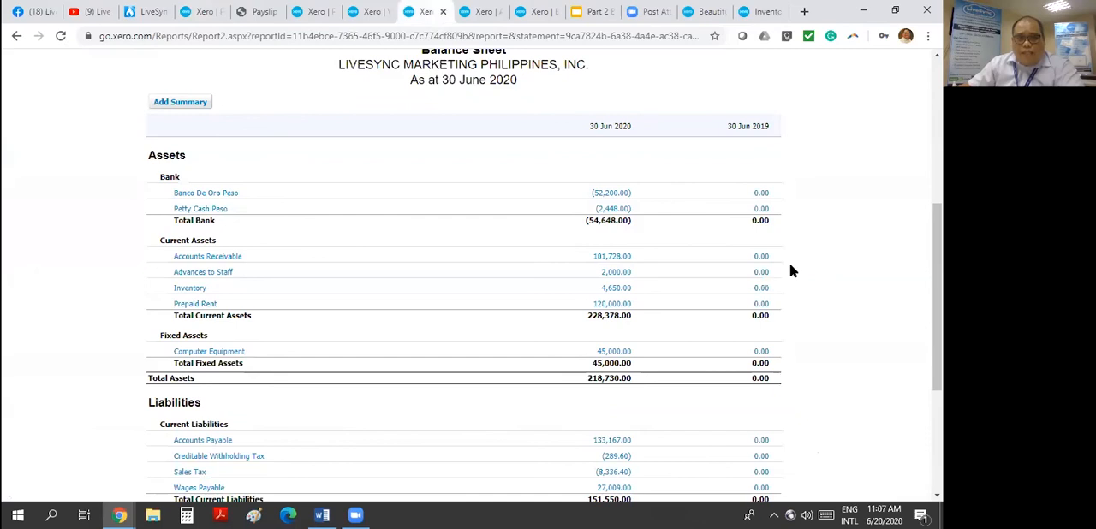
{"action": "key", "text": "F5"}
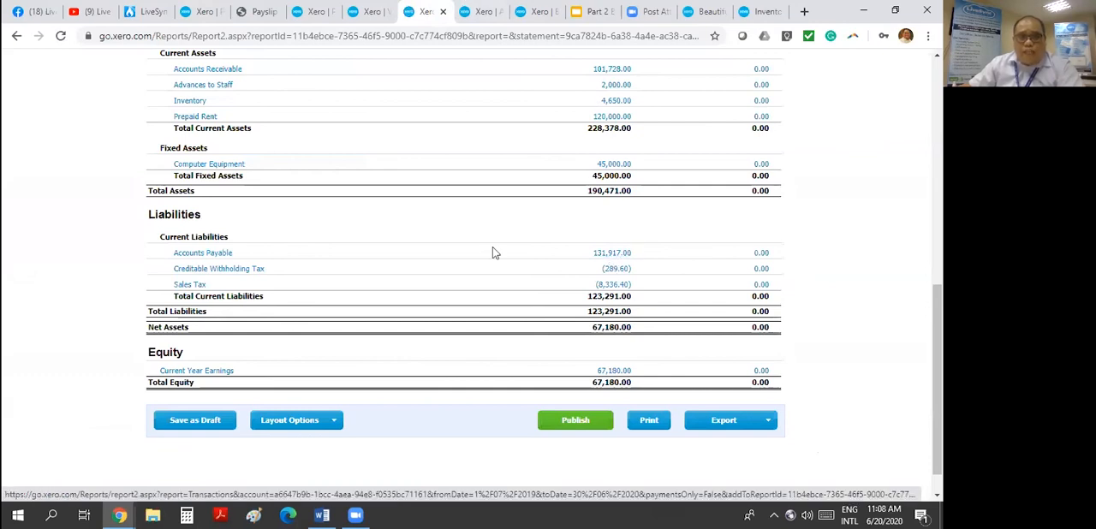
{"action": "key", "text": "ctrl+Tab"}
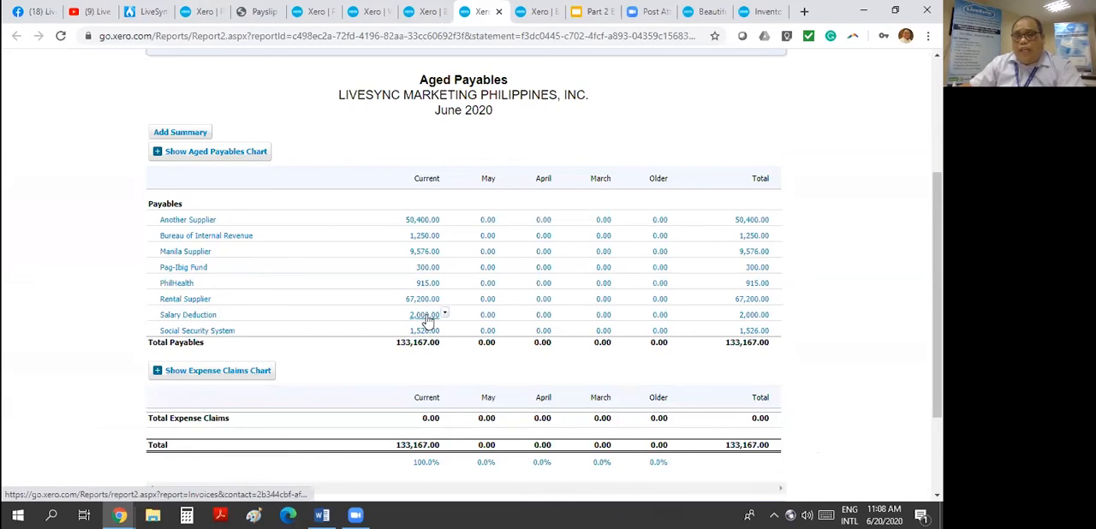
{"action": "left_click", "coordinate": [435, 17]}
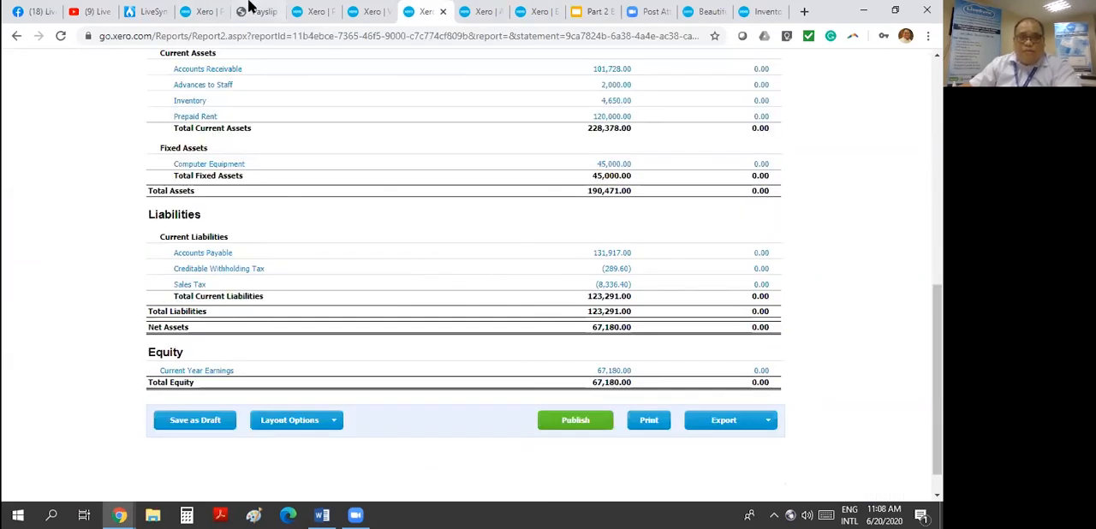
- Open the pay run's Salary Deduction bill and set its payment to 30 Jun 2020 from 210 - Advances to Staff
{"action": "left_click", "coordinate": [205, 14]}
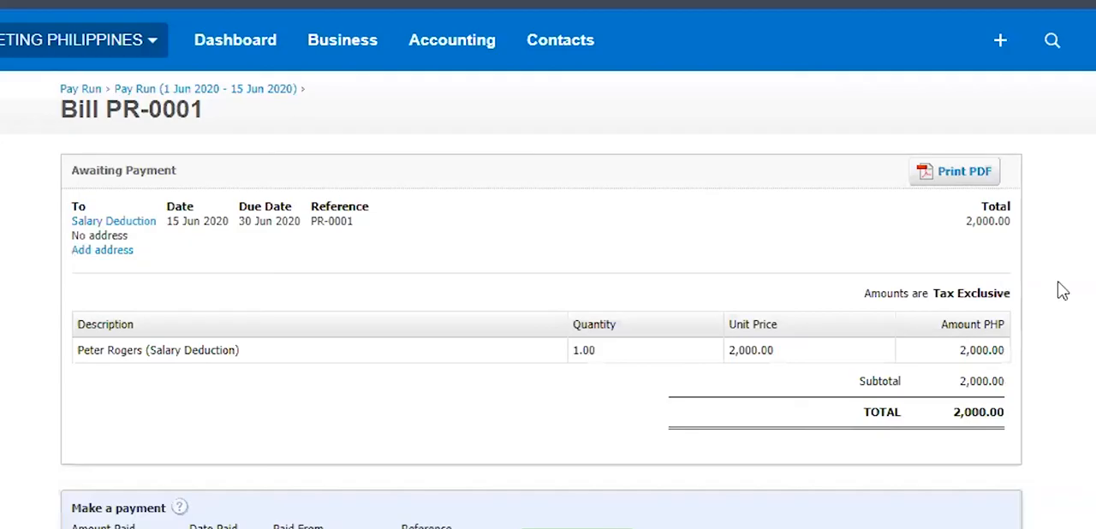
{"action": "scroll", "coordinate": [1061, 291], "scroll_direction": "down", "scroll_amount": 2}
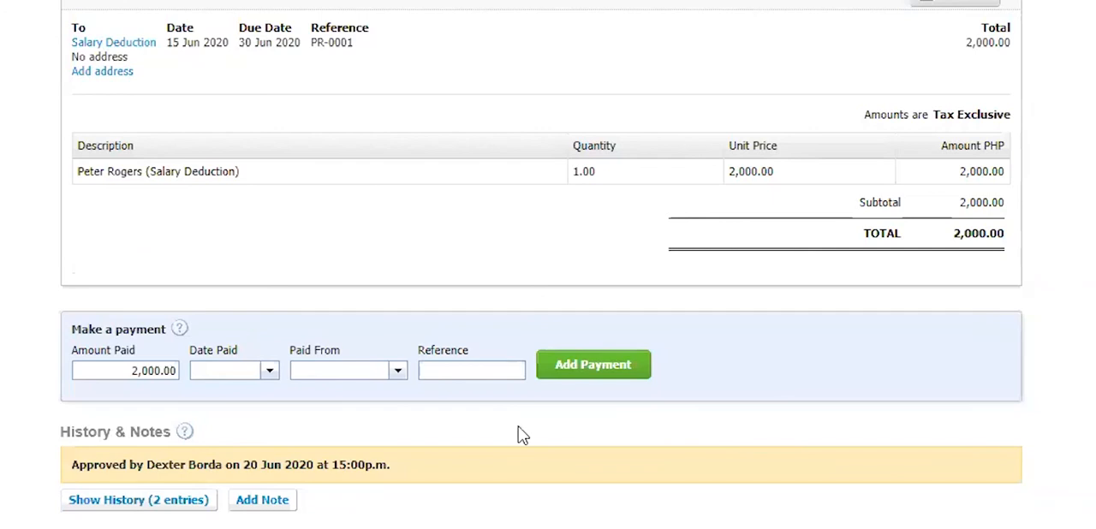
{"action": "left_click", "coordinate": [270, 370]}
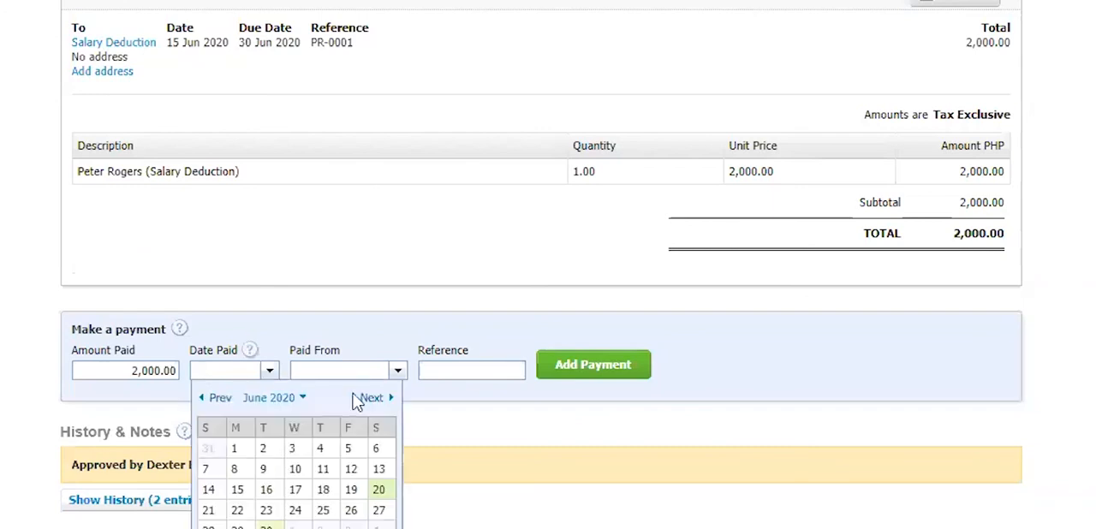
{"action": "left_click", "coordinate": [266, 525]}
{"action": "left_click", "coordinate": [398, 371]}
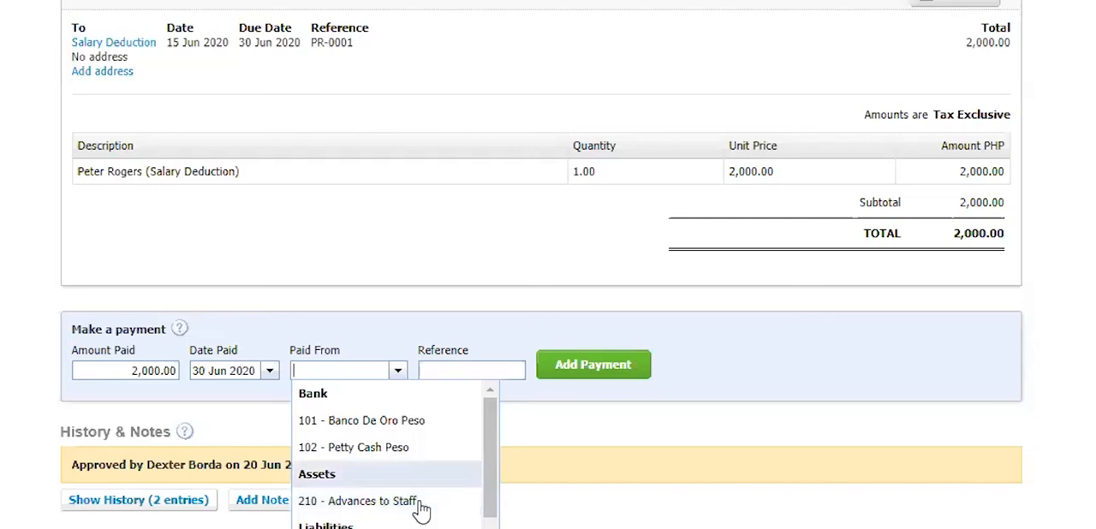
{"action": "left_click", "coordinate": [422, 505]}
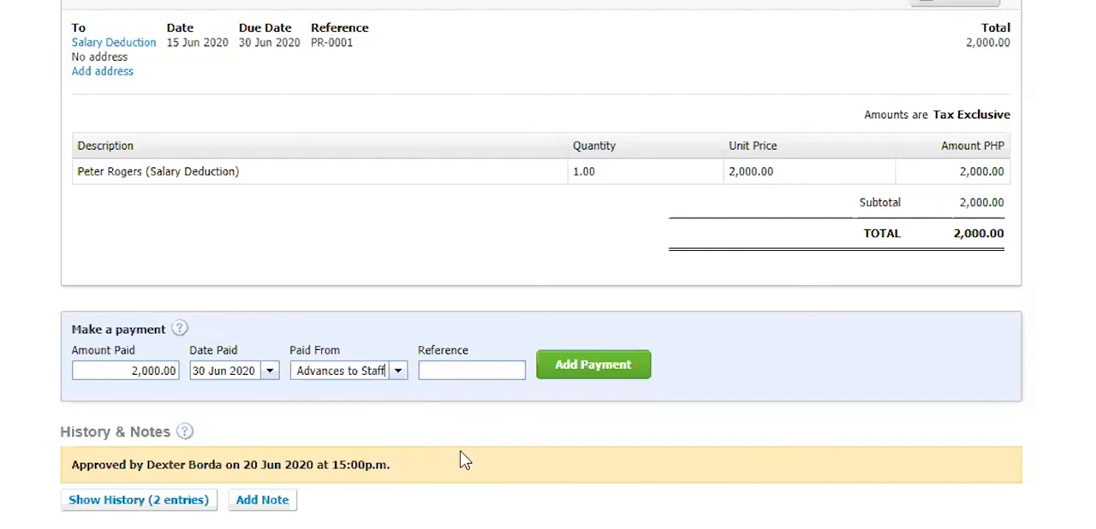
- Enter Closing the Staff Advances as the payment reference and add the 2,000.00 payment to the Salary Deduction bill
{"action": "left_click", "coordinate": [490, 368]}
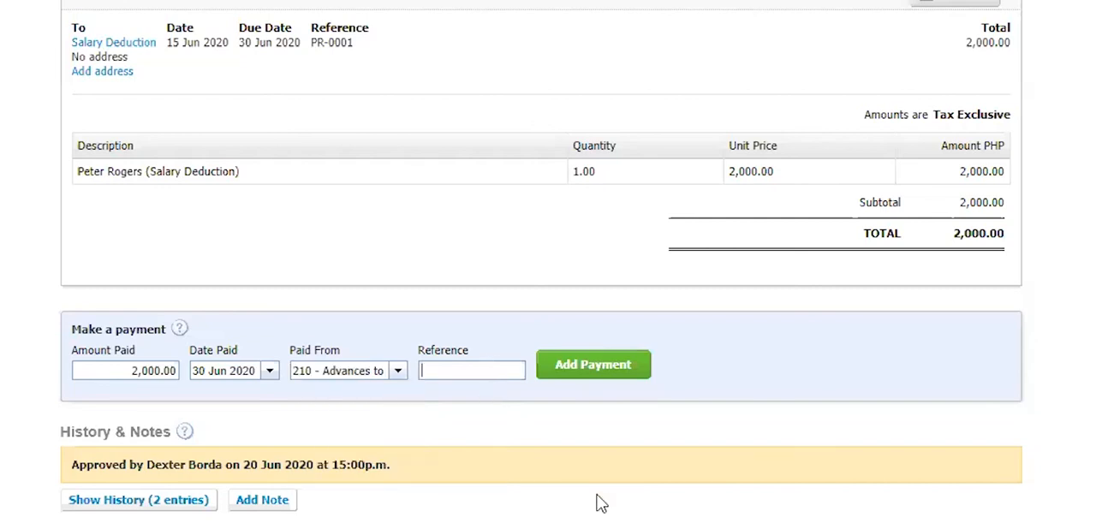
{"action": "type", "text": "Closing the "}
{"action": "type", "text": "Staff Advances"}
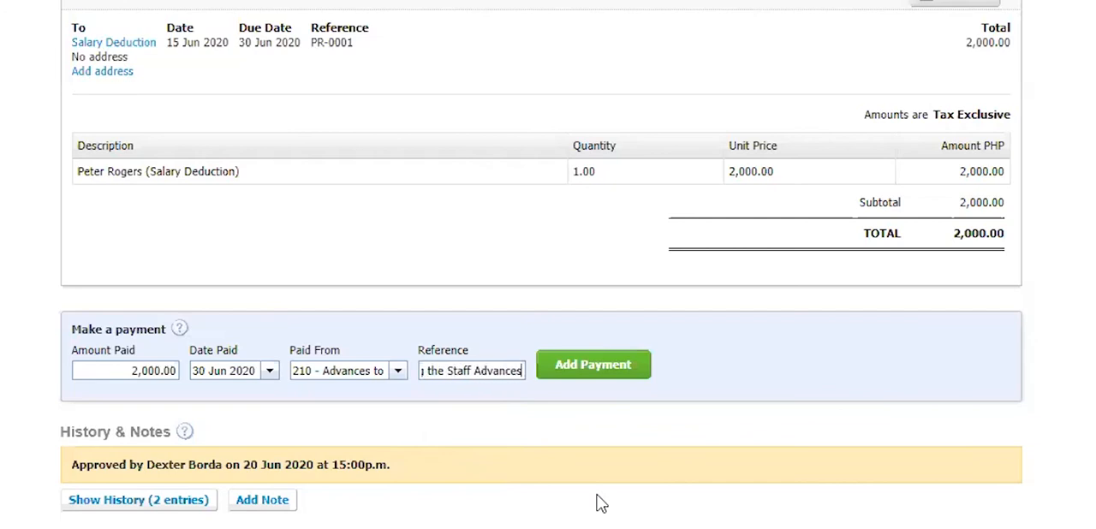
{"action": "left_click", "coordinate": [604, 374]}
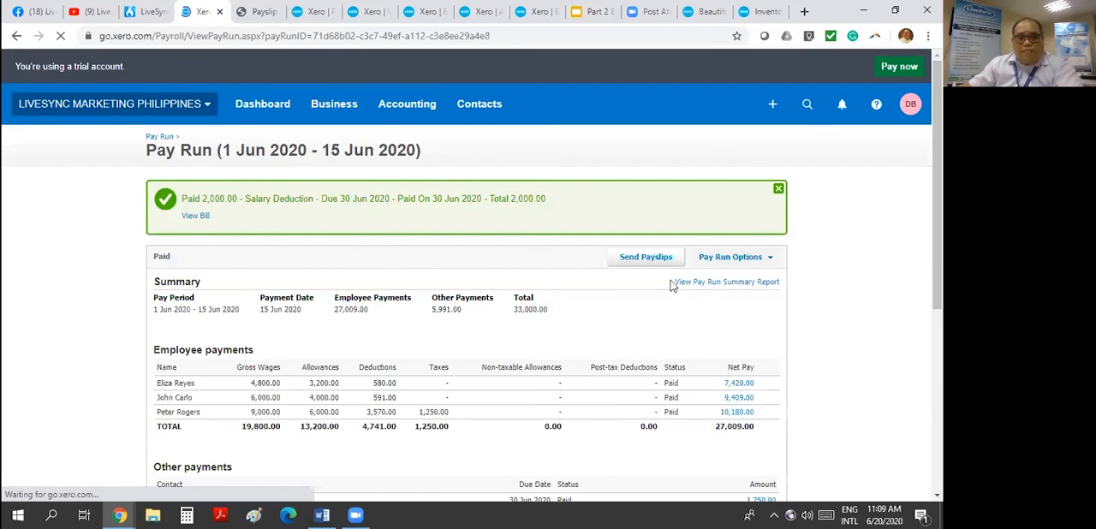
{"action": "scroll", "coordinate": [673, 284], "scroll_direction": "down", "scroll_amount": 4}
- Reload the Aged Payables and Balance Sheet reports for June 2020 and examine the staff advances and accounts payable balances
{"action": "left_click", "coordinate": [484, 12]}
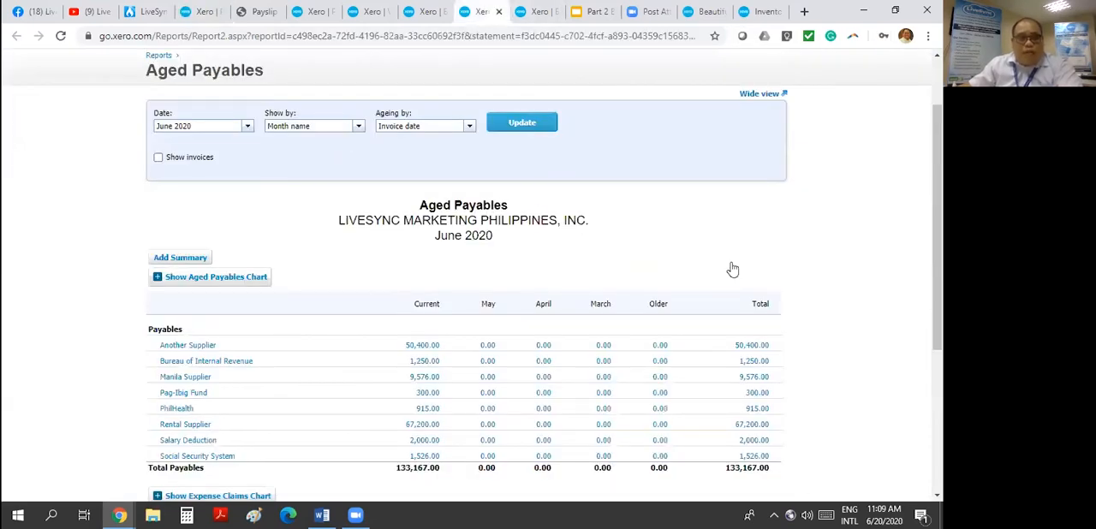
{"action": "scroll", "coordinate": [214, 256], "scroll_direction": "down", "scroll_amount": 2}
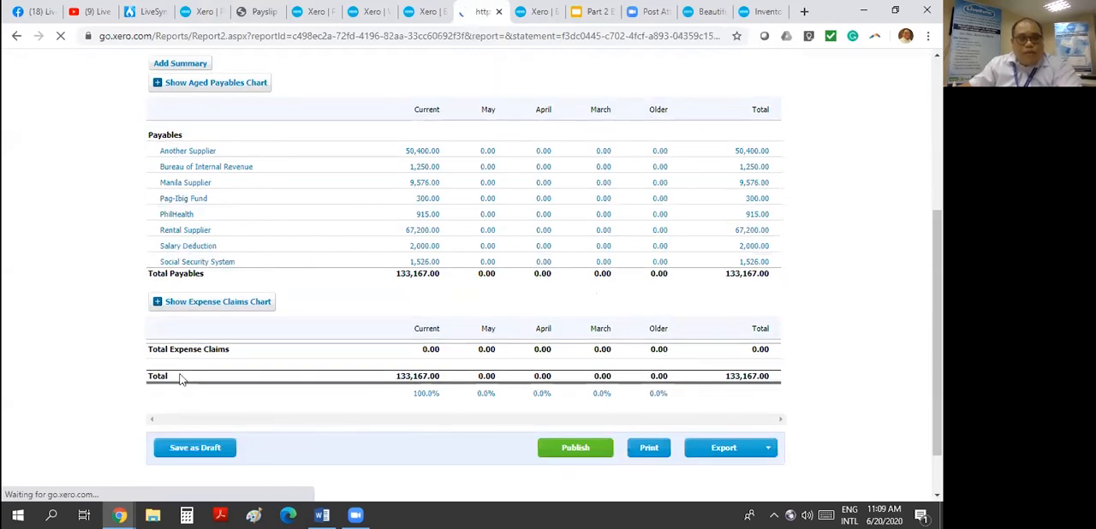
{"action": "left_click", "coordinate": [423, 11]}
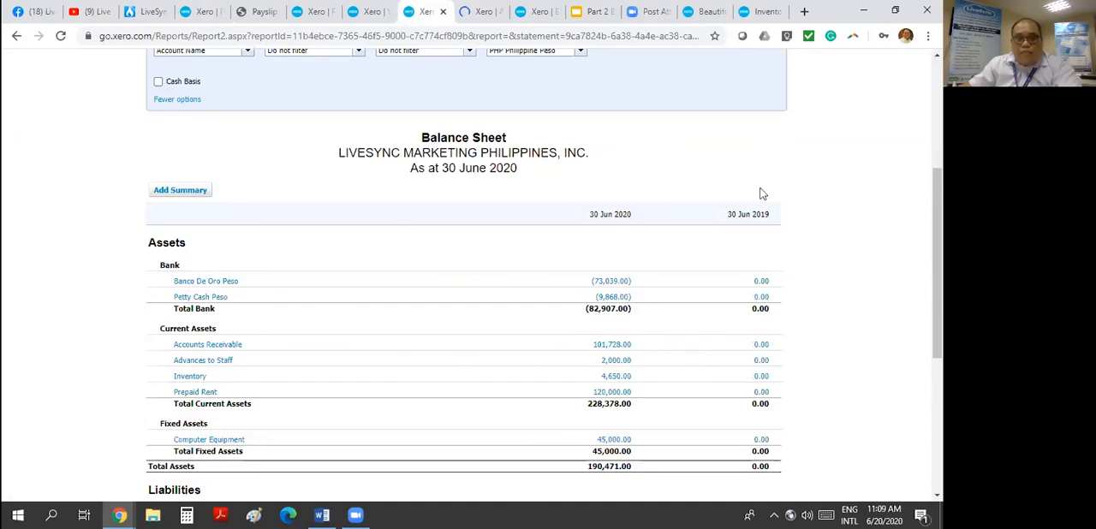
{"action": "scroll", "coordinate": [798, 198], "scroll_direction": "up", "scroll_amount": 2}
{"action": "scroll", "coordinate": [579, 231], "scroll_direction": "down", "scroll_amount": 4}
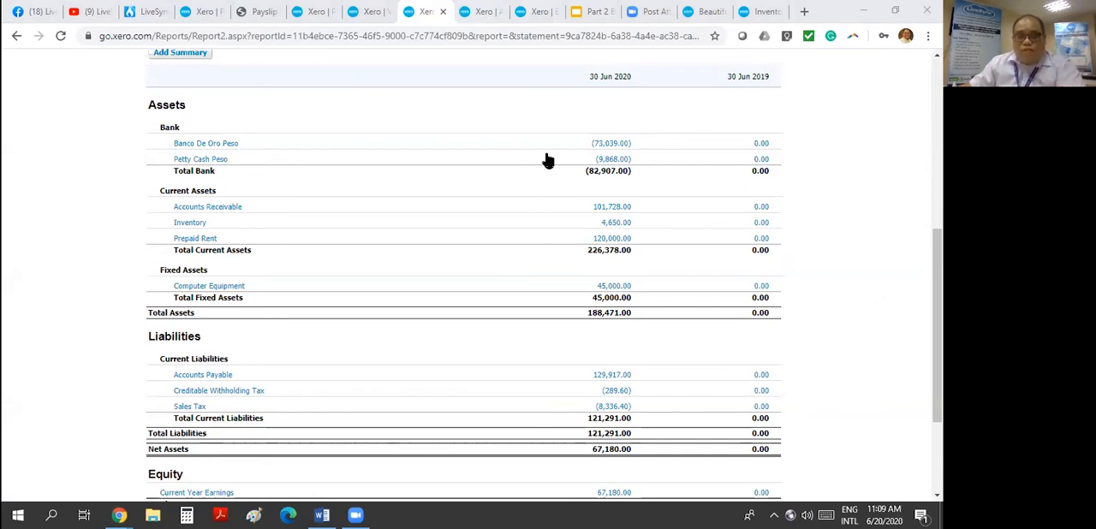
{"action": "scroll", "coordinate": [391, 80], "scroll_direction": "up", "scroll_amount": 5}
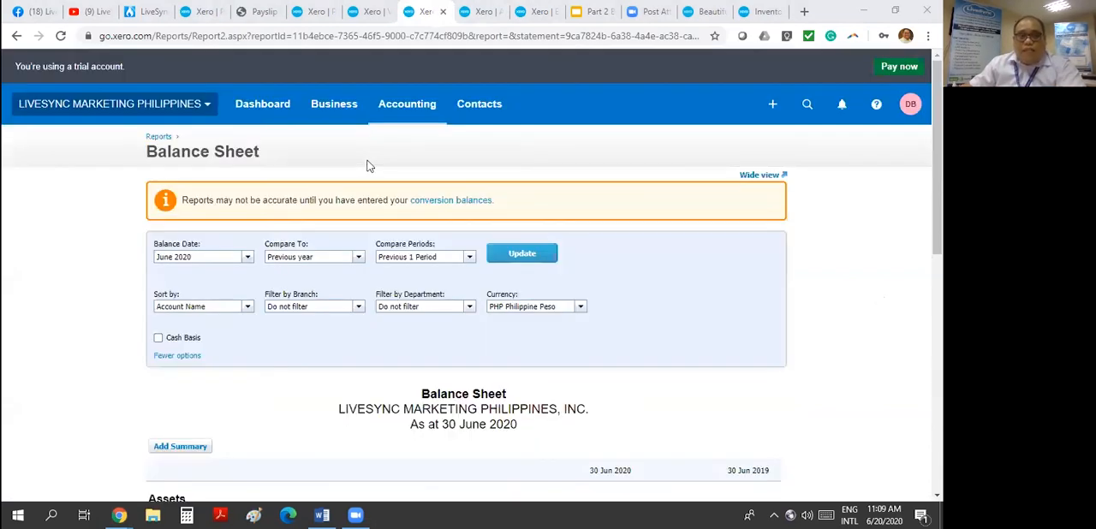
{"action": "left_click", "coordinate": [423, 110]}
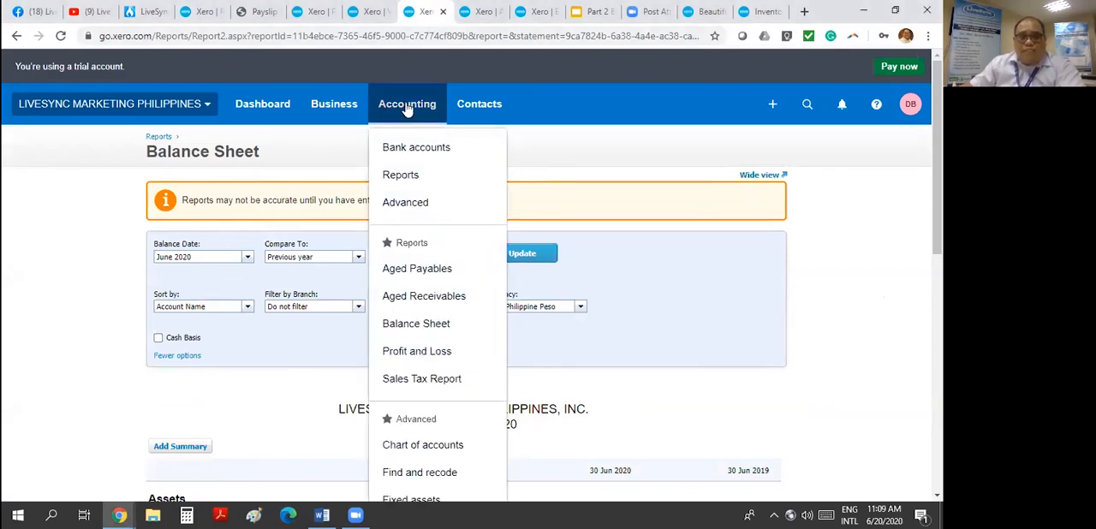
{"action": "left_click", "coordinate": [418, 178]}
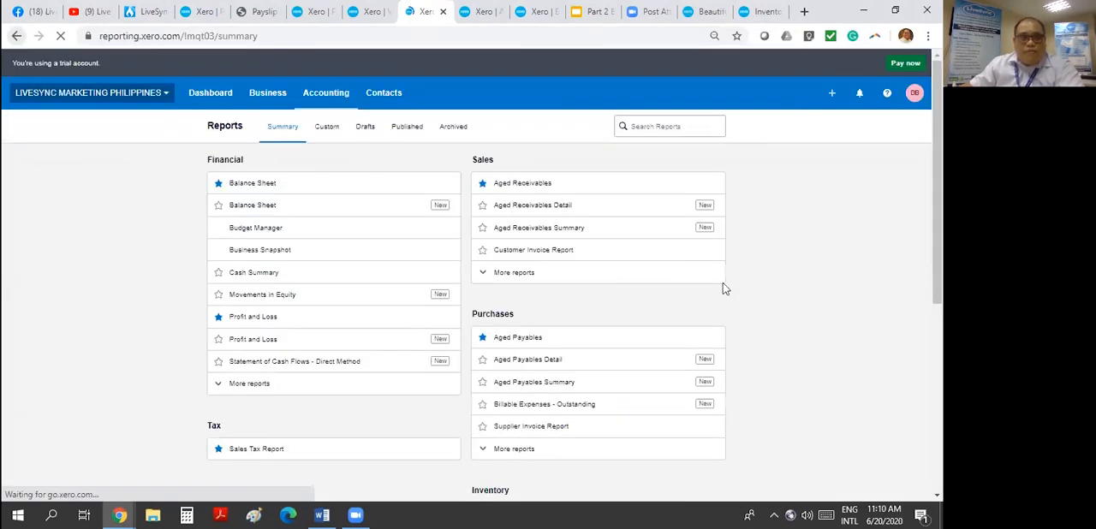
{"action": "key", "text": "alt+Left"}
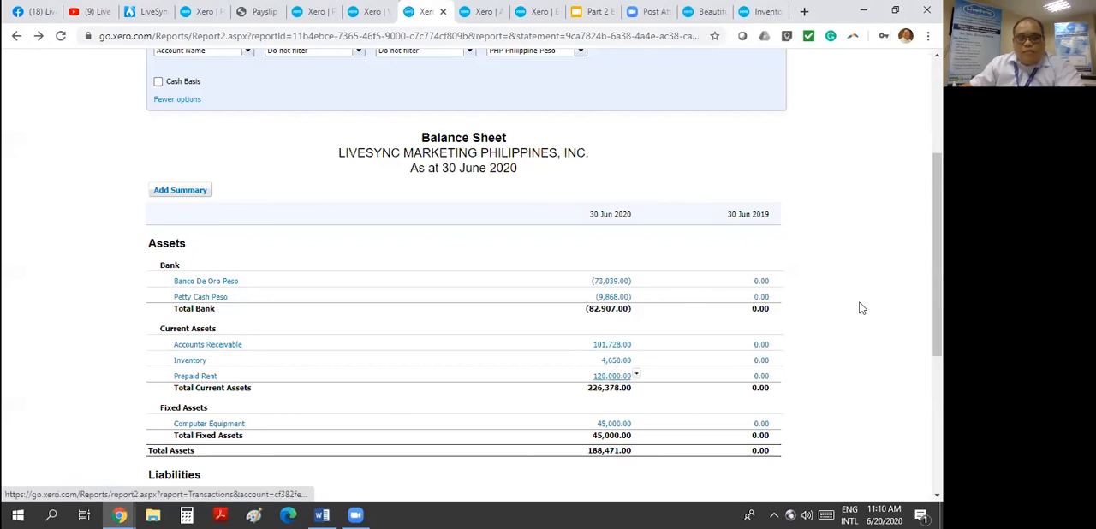
- Drill into Prepaid Rent from the Balance Sheet, switch the transactions report to account 210 - Advances to Staff, and review its entries
{"action": "left_click", "coordinate": [614, 358]}
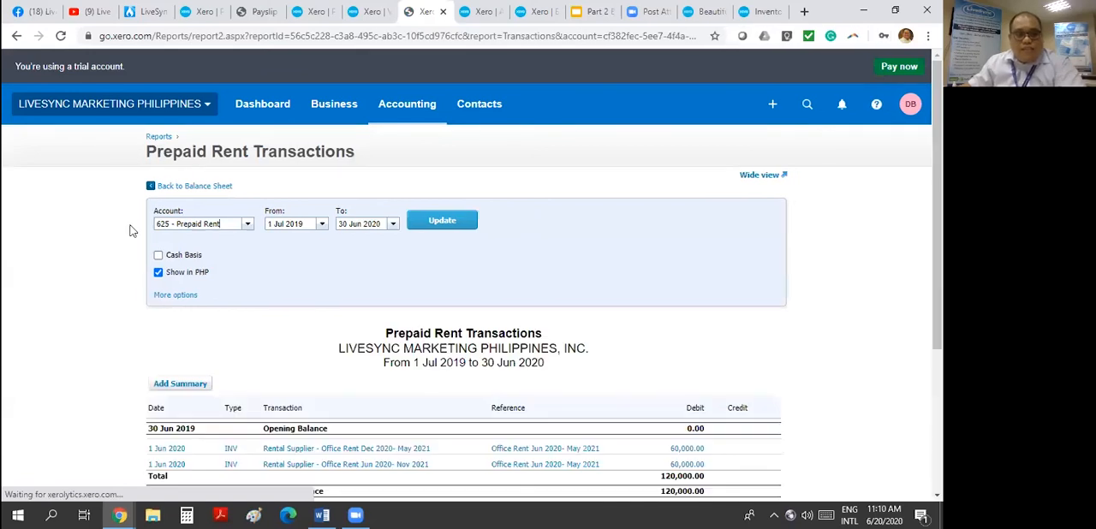
{"action": "left_click", "coordinate": [247, 225]}
{"action": "type", "text": "adva"}
{"action": "left_click", "coordinate": [273, 238]}
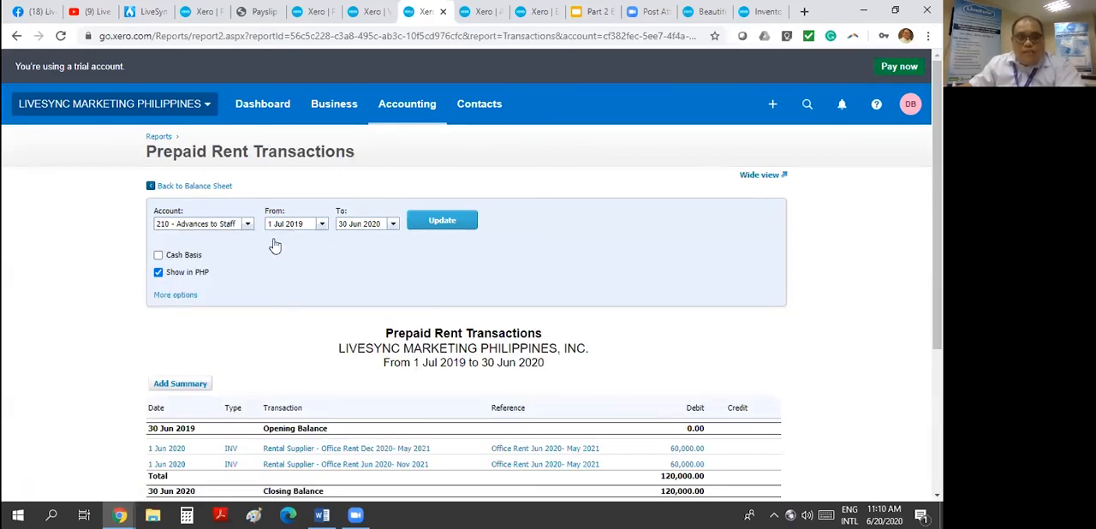
{"action": "left_click", "coordinate": [287, 223]}
{"action": "left_click", "coordinate": [442, 220]}
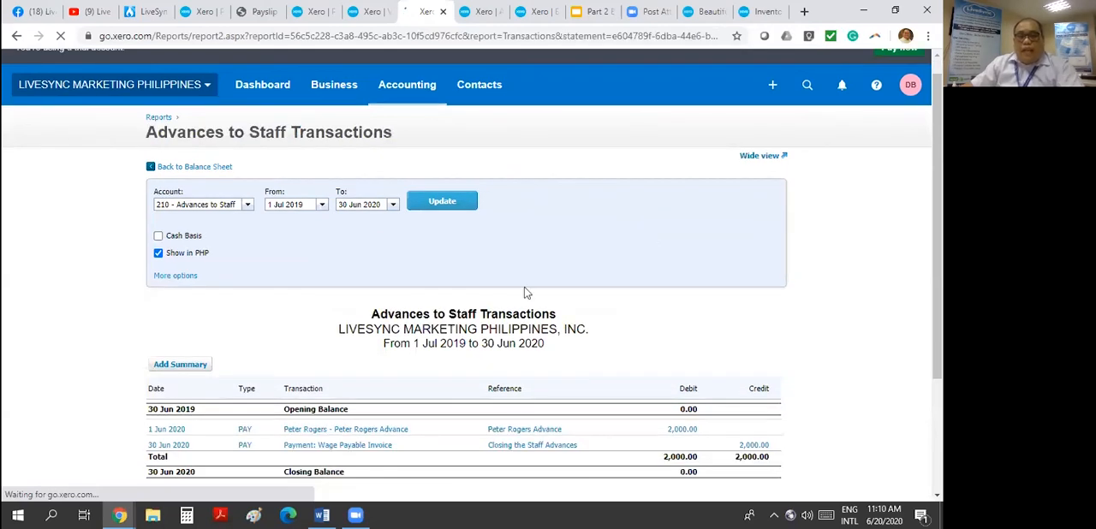
{"action": "scroll", "coordinate": [599, 274], "scroll_direction": "down", "scroll_amount": 2}
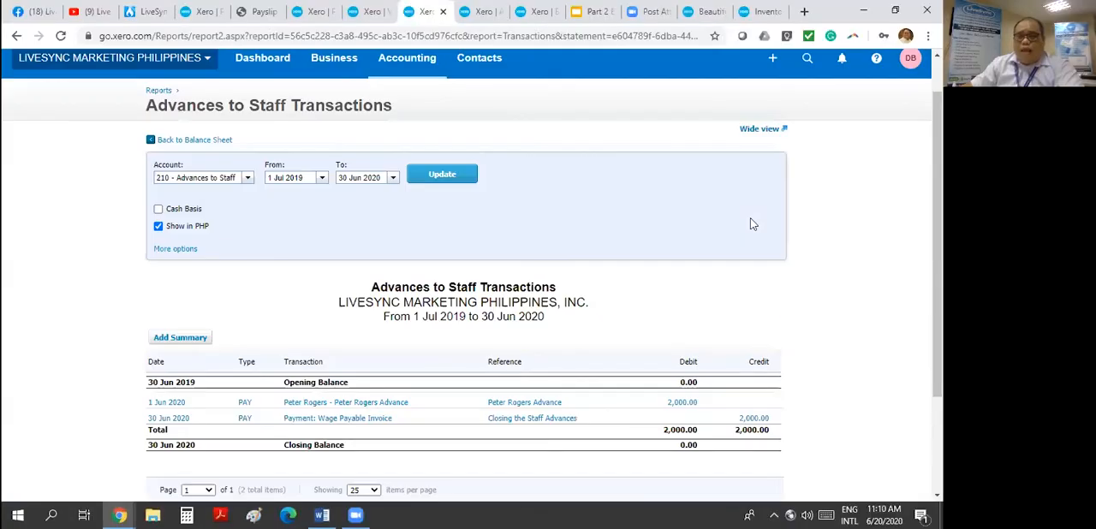
{"action": "scroll", "coordinate": [828, 250], "scroll_direction": "down", "scroll_amount": 3}
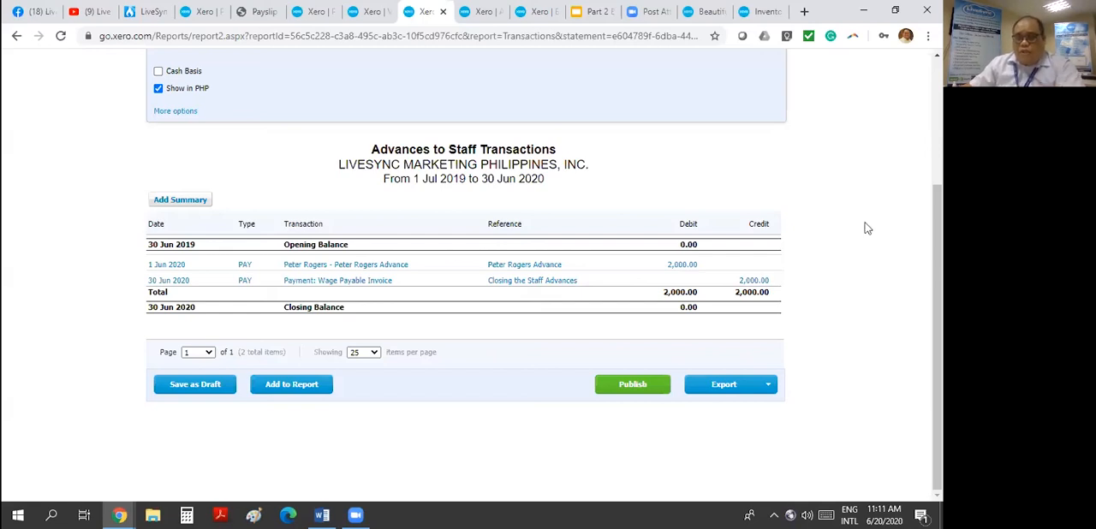
{"action": "scroll", "coordinate": [867, 228], "scroll_direction": "up", "scroll_amount": 2}
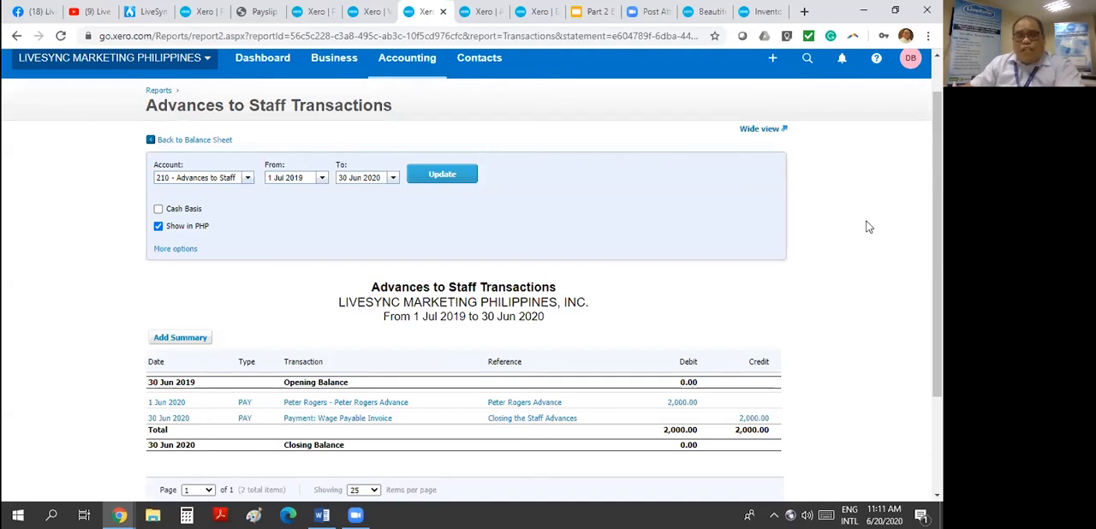
{"action": "scroll", "coordinate": [865, 226], "scroll_direction": "down", "scroll_amount": 2}
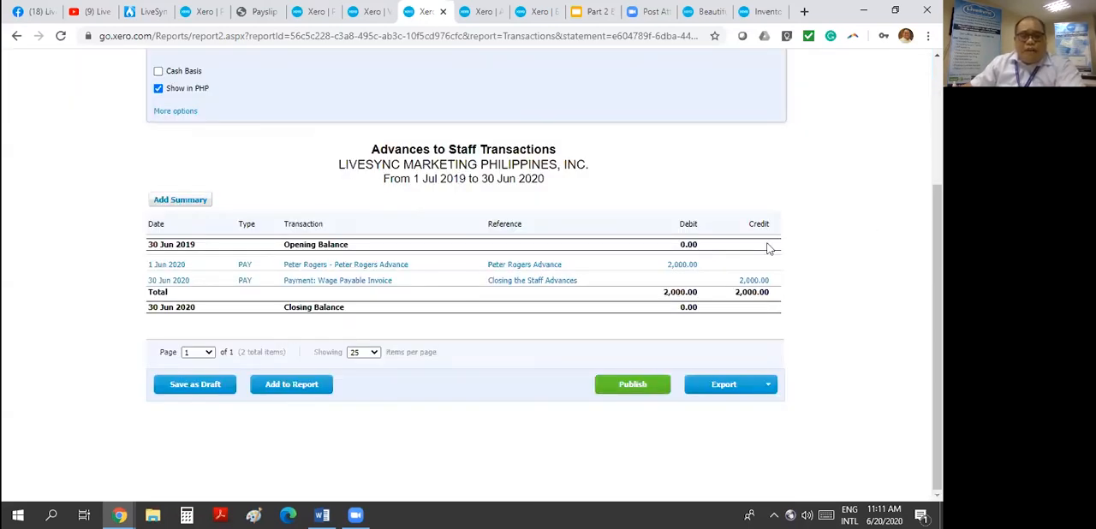
{"action": "scroll", "coordinate": [768, 248], "scroll_direction": "up", "scroll_amount": 3}
- Return to the pay run list and start a new pay run by copying the 1 Jun 2020 - 15 Jun 2020 one
{"action": "left_click", "coordinate": [210, 12]}
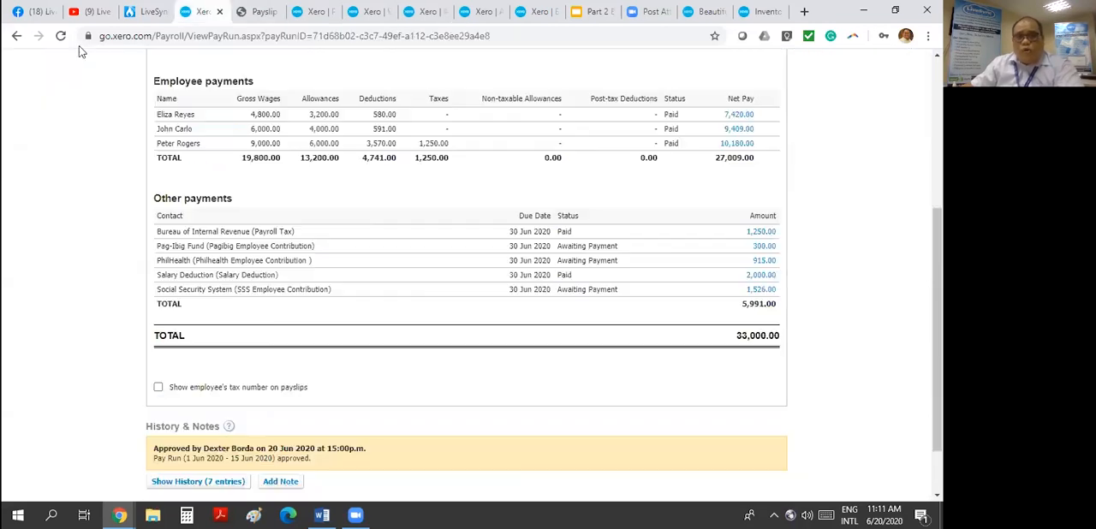
{"action": "left_click", "coordinate": [61, 35]}
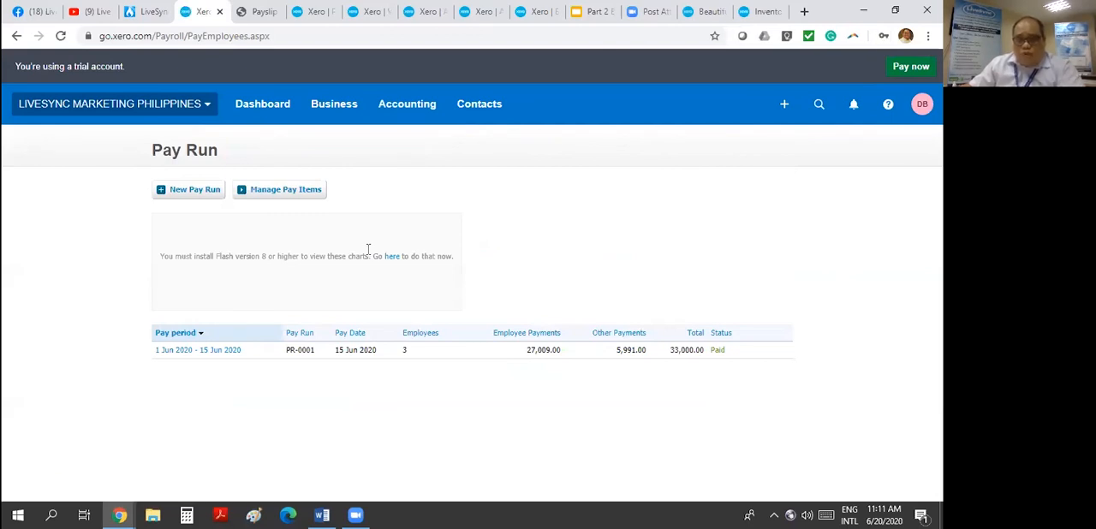
{"action": "left_click", "coordinate": [199, 191]}
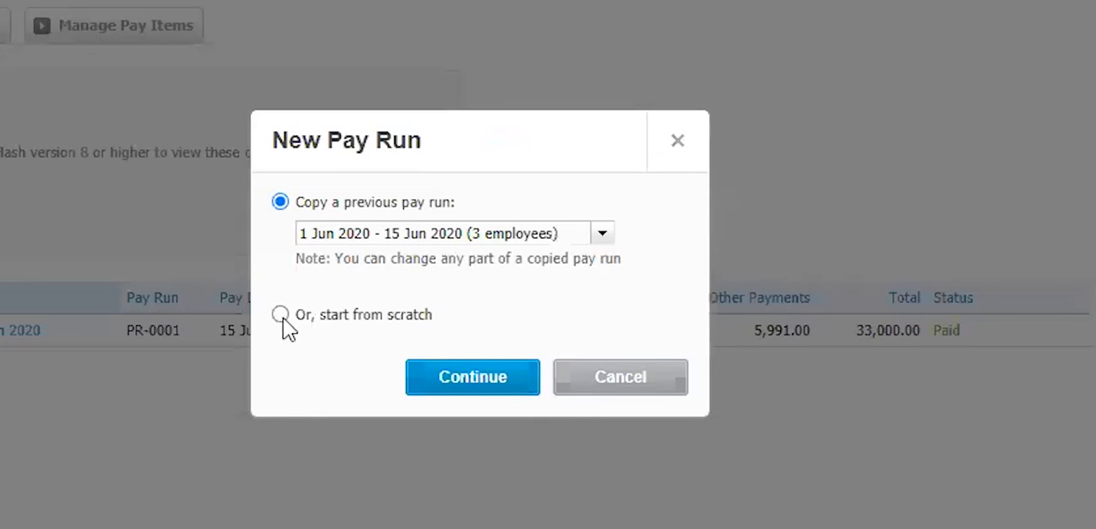
{"action": "left_click", "coordinate": [282, 317]}
{"action": "left_click", "coordinate": [607, 233]}
{"action": "left_click", "coordinate": [604, 234]}
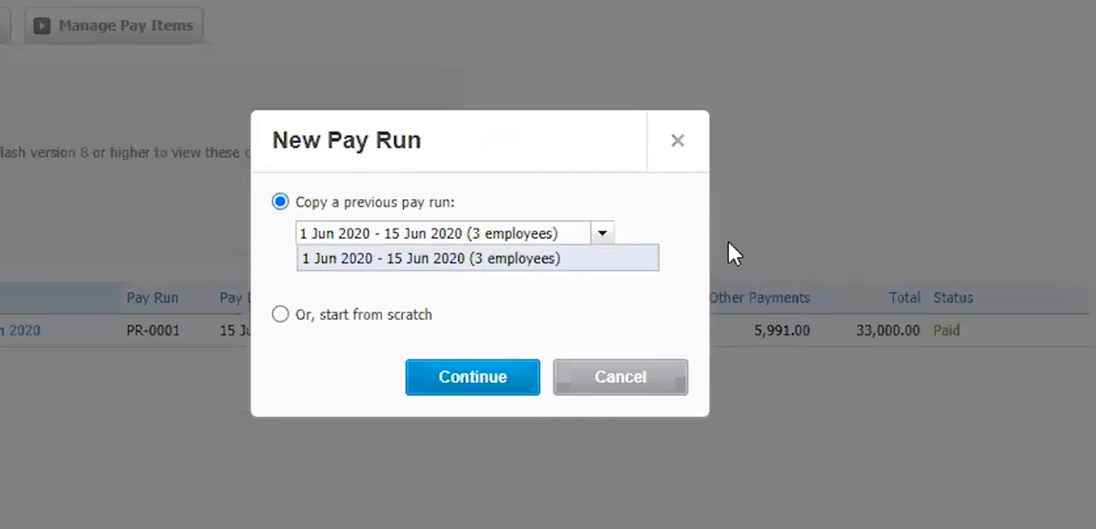
{"action": "left_click", "coordinate": [611, 257]}
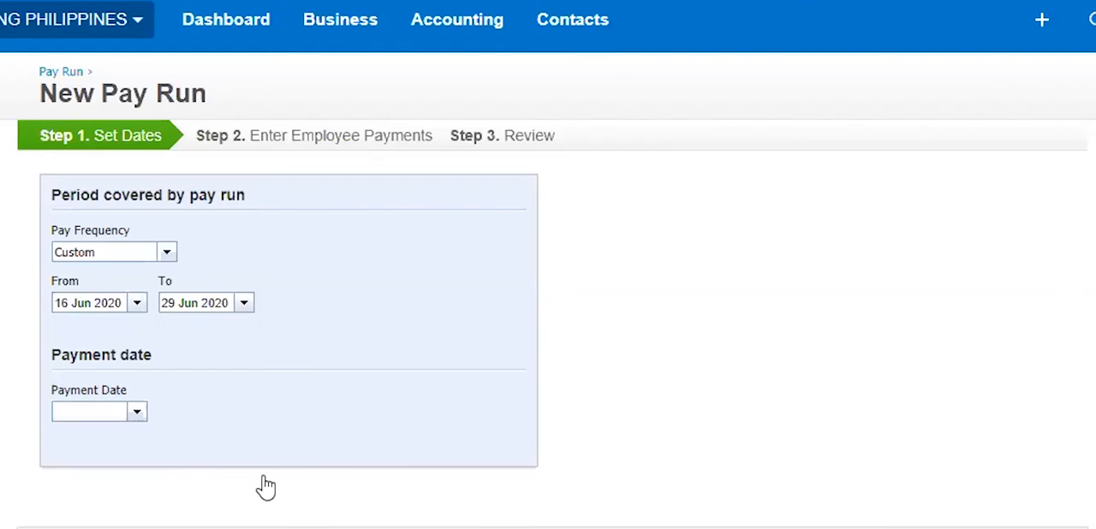
- Set the pay run's end date and payment date to 30 Jun 2020 and proceed to the employee payments
{"action": "left_click", "coordinate": [244, 303]}
{"action": "left_click", "coordinate": [243, 474]}
{"action": "left_click", "coordinate": [137, 412]}
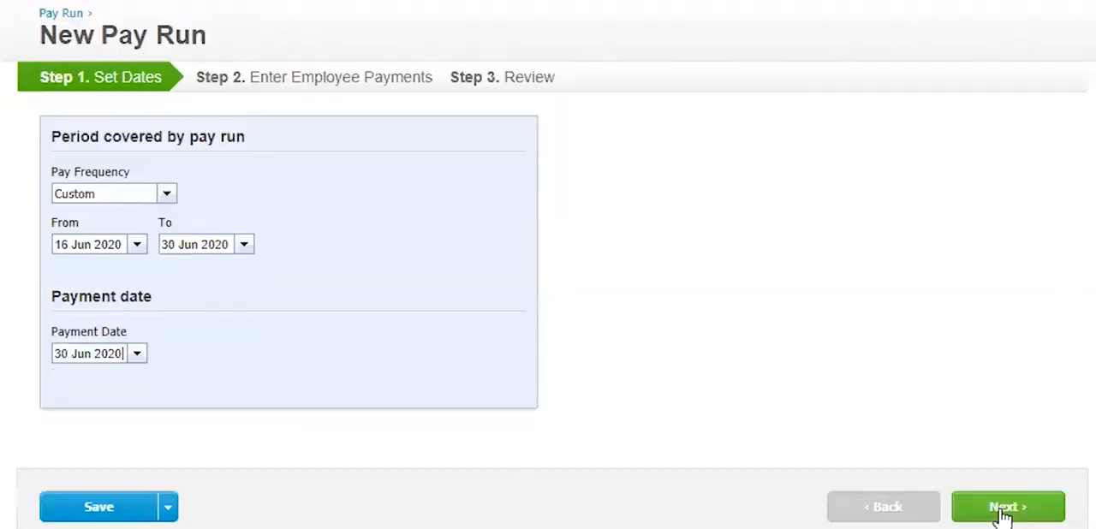
{"action": "left_click", "coordinate": [1000, 510]}
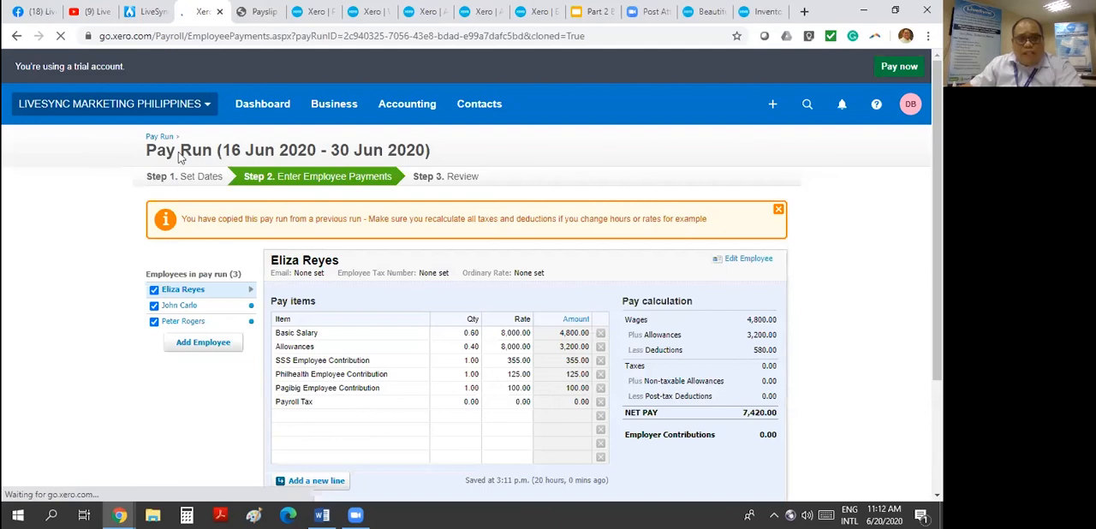
- Remove the SSS Employee Contribution, Pagibig Employee Contribution and Payroll Tax lines from the first employee's pay items
{"action": "scroll", "coordinate": [181, 157], "scroll_direction": "down", "scroll_amount": 3}
{"action": "left_click", "coordinate": [180, 158]}
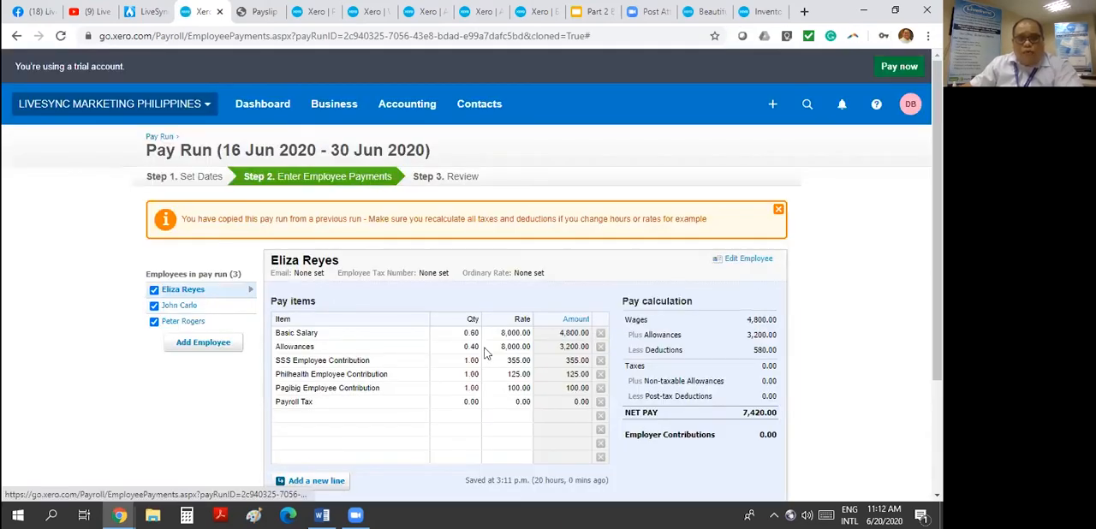
{"action": "left_click", "coordinate": [601, 359]}
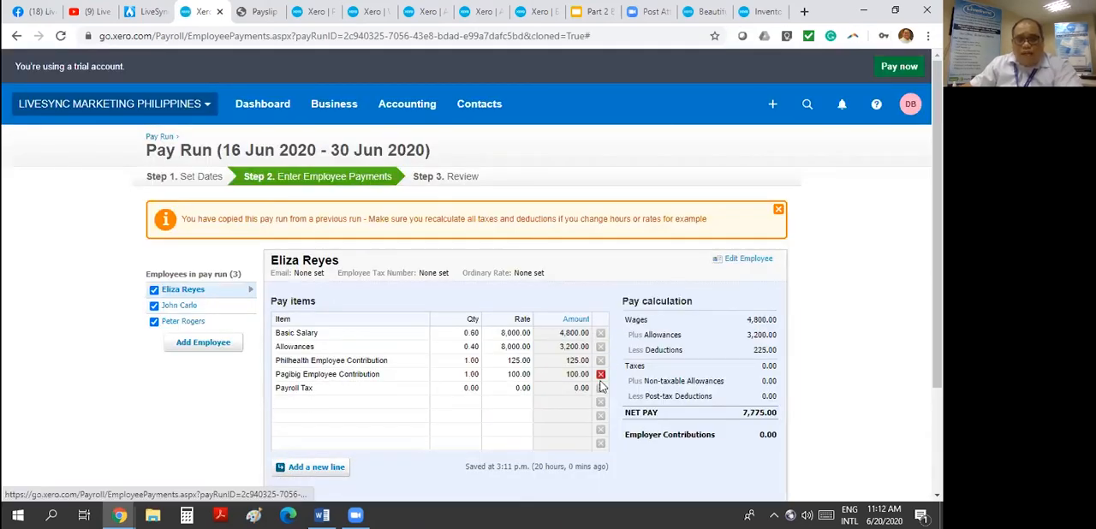
{"action": "left_click", "coordinate": [601, 374]}
- Remove the SSS, Philhealth, Pagibig and Payroll Tax lines from the second employee, leaving only Basic Salary and Allowances
{"action": "left_click", "coordinate": [181, 306]}
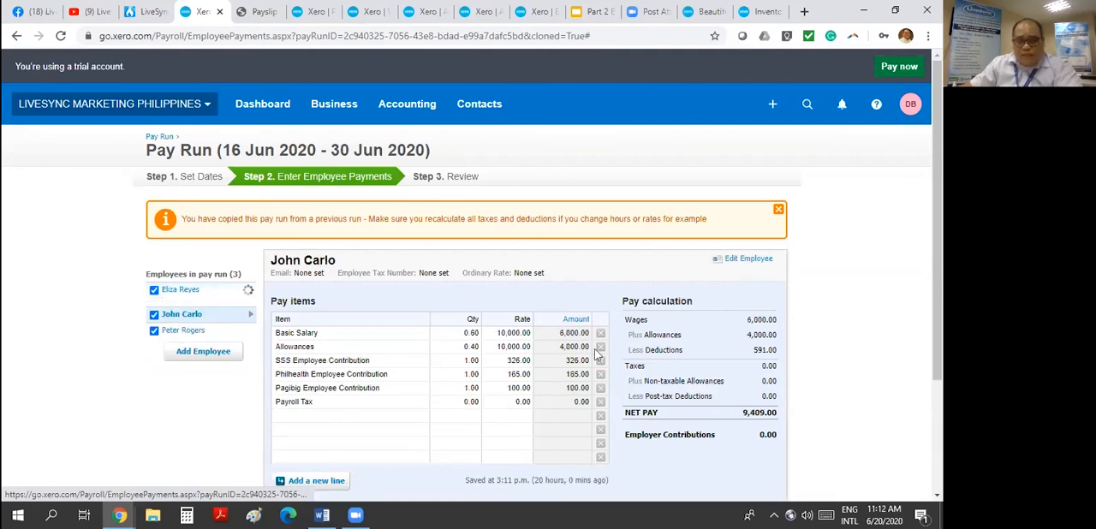
{"action": "left_click", "coordinate": [600, 360]}
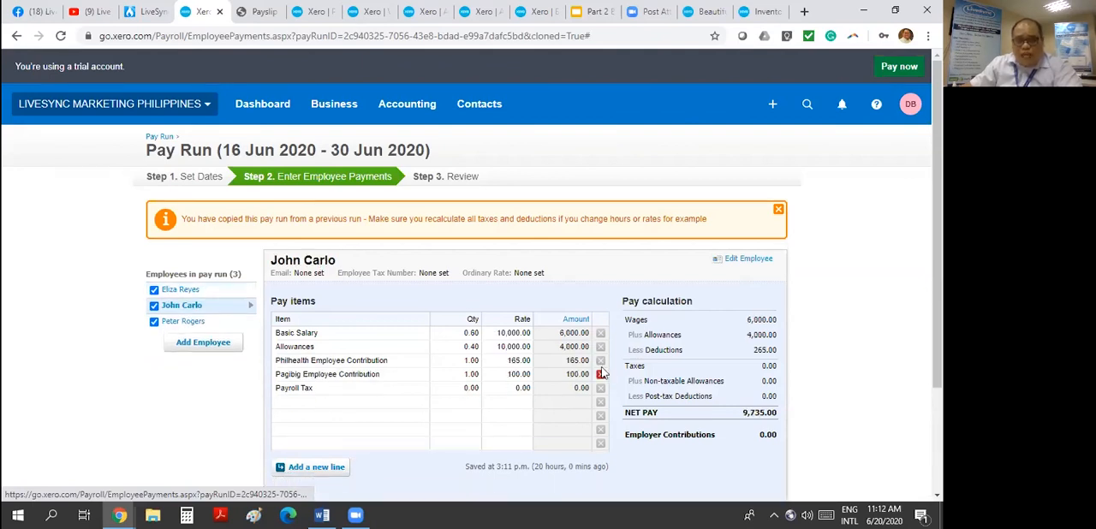
{"action": "left_click", "coordinate": [600, 360]}
{"action": "left_click", "coordinate": [601, 361]}
- Remove the Salary Deduction, SSS, Philhealth, Pagibig and Payroll Tax lines from the third employee's pay items
{"action": "left_click", "coordinate": [164, 322]}
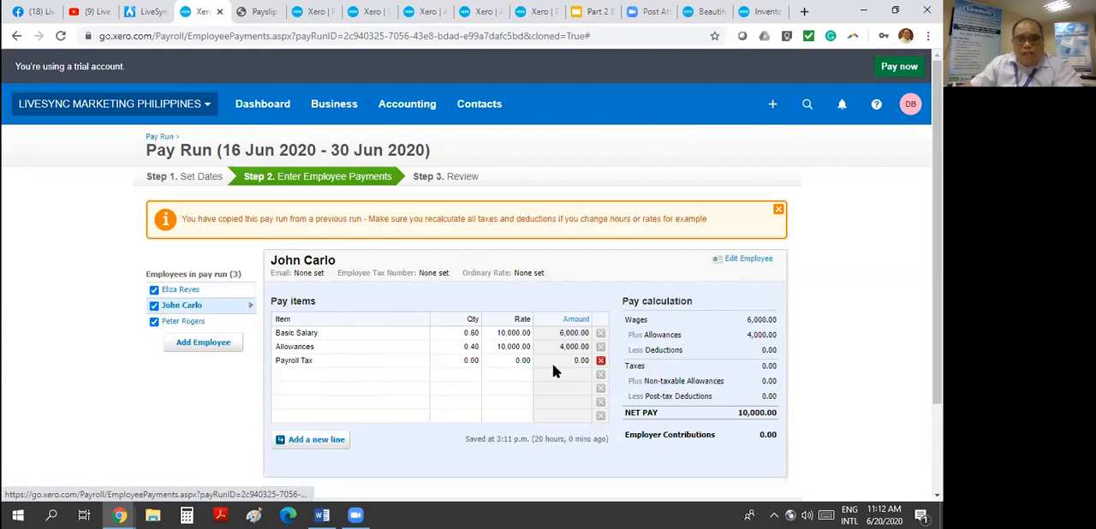
{"action": "left_click", "coordinate": [600, 359]}
{"action": "left_click", "coordinate": [600, 361]}
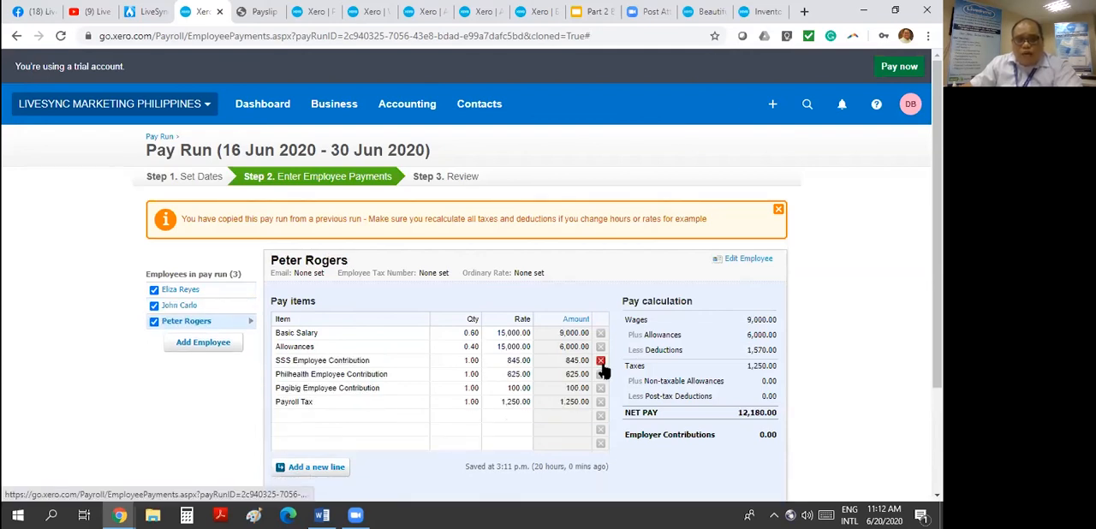
{"action": "left_click", "coordinate": [600, 360]}
{"action": "left_click", "coordinate": [601, 361]}
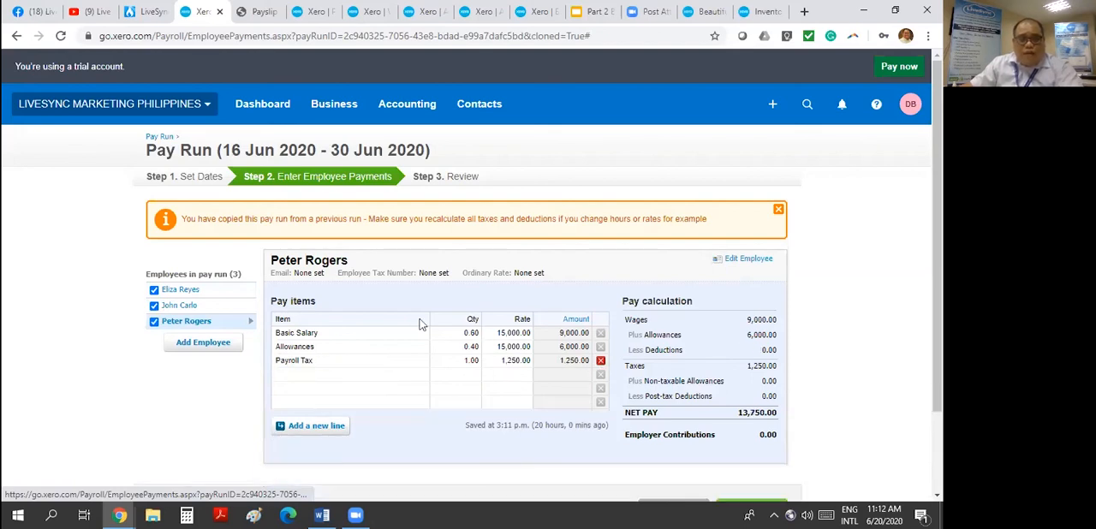
{"action": "left_click", "coordinate": [600, 361]}
- Check the pay run review and reopen the first employee's payments to remove the remaining Philhealth Employee Contribution line
{"action": "scroll", "coordinate": [685, 385], "scroll_direction": "down", "scroll_amount": 1}
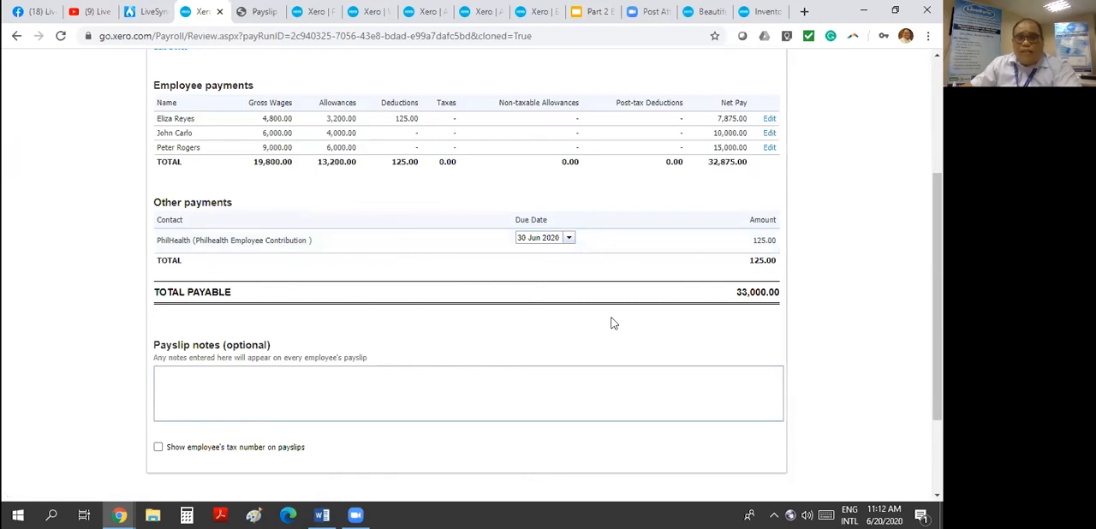
{"action": "scroll", "coordinate": [682, 418], "scroll_direction": "up", "scroll_amount": 1}
{"action": "scroll", "coordinate": [315, 396], "scroll_direction": "down", "scroll_amount": 3}
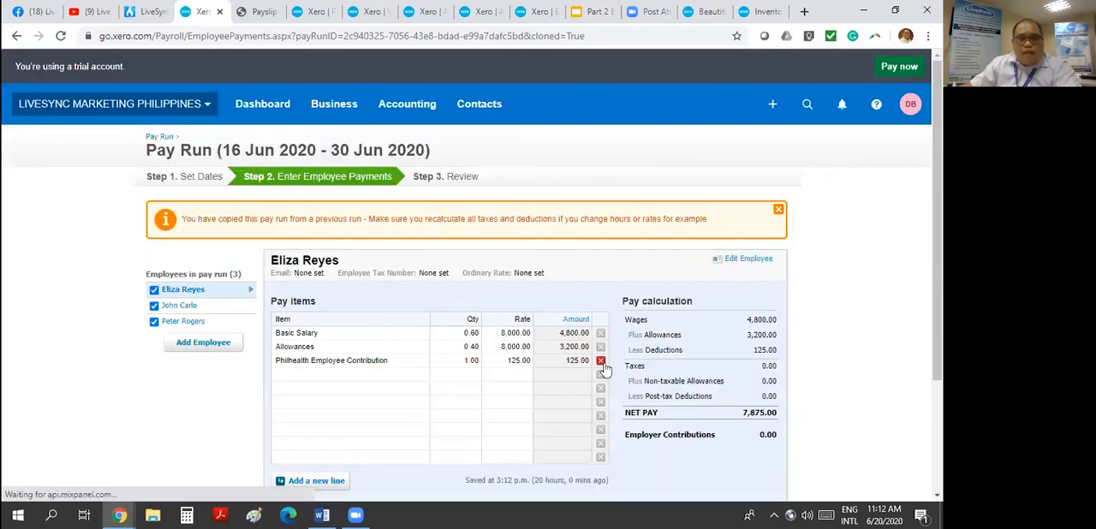
{"action": "left_click", "coordinate": [601, 361]}
- Return to the review of the 16 Jun 2020 - 30 Jun 2020 pay run, check its totals and approve it
{"action": "scroll", "coordinate": [711, 394], "scroll_direction": "down", "scroll_amount": 3}
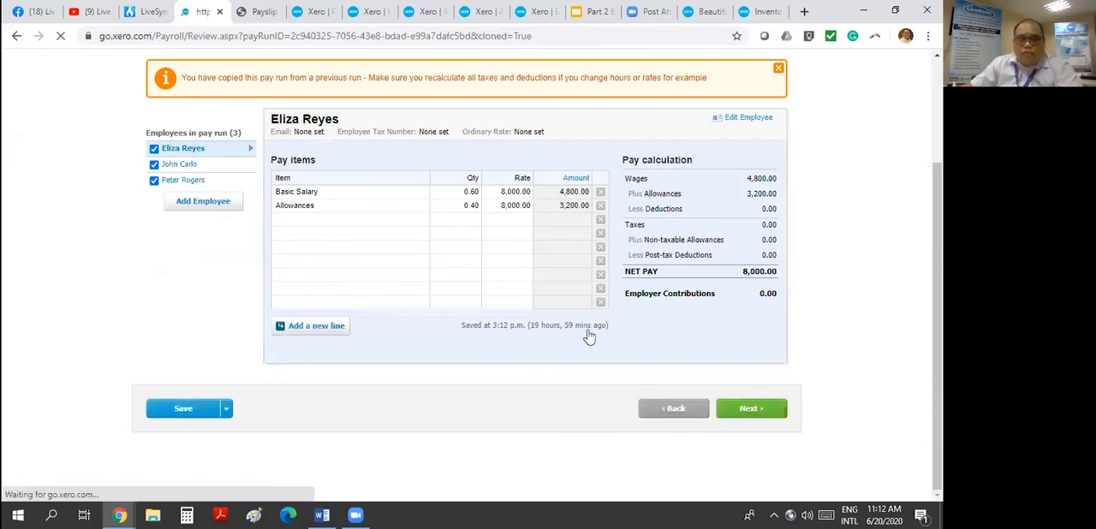
{"action": "scroll", "coordinate": [462, 237], "scroll_direction": "down", "scroll_amount": 5}
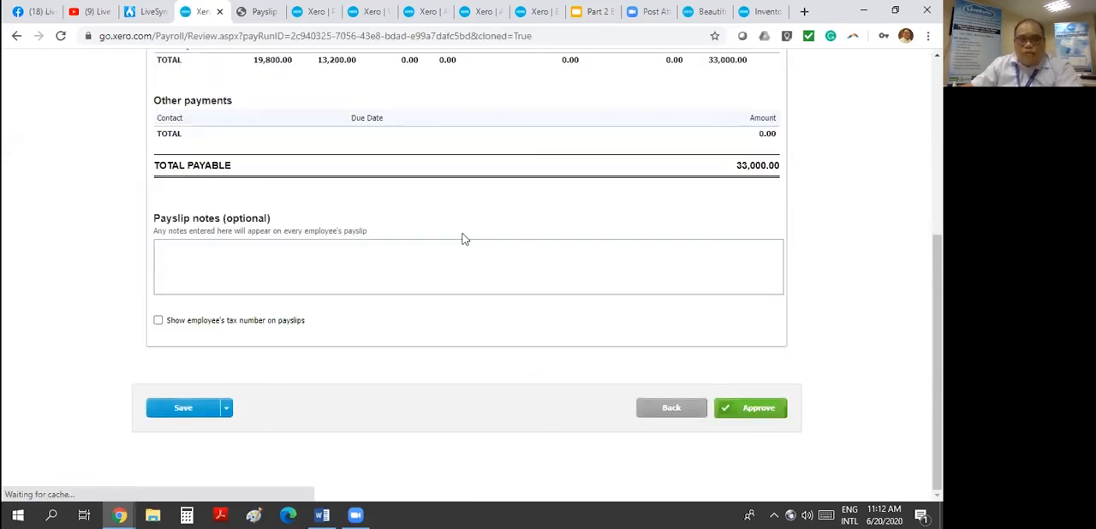
{"action": "scroll", "coordinate": [606, 252], "scroll_direction": "up", "scroll_amount": 1}
{"action": "scroll", "coordinate": [674, 202], "scroll_direction": "down", "scroll_amount": 1}
{"action": "left_click", "coordinate": [743, 415]}
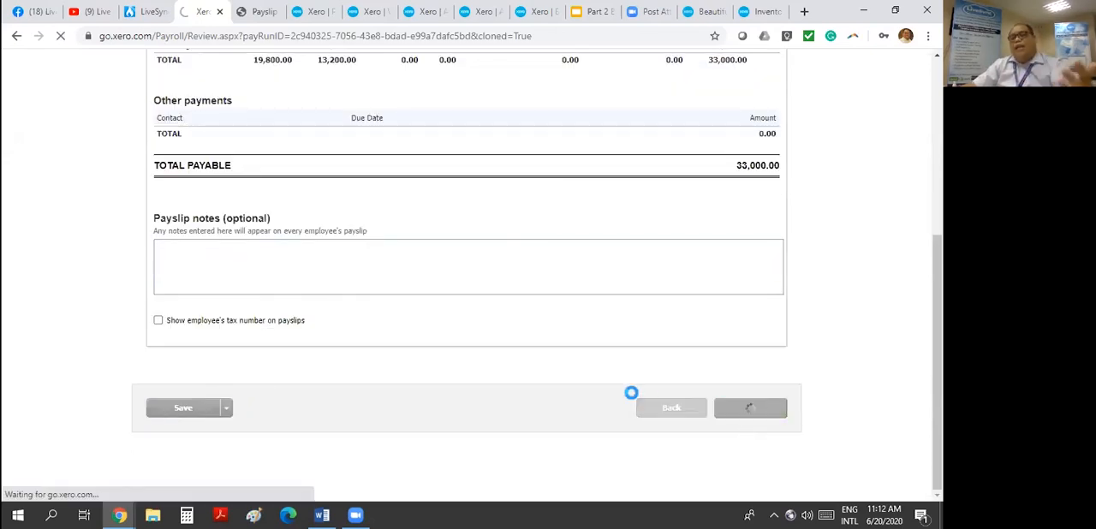